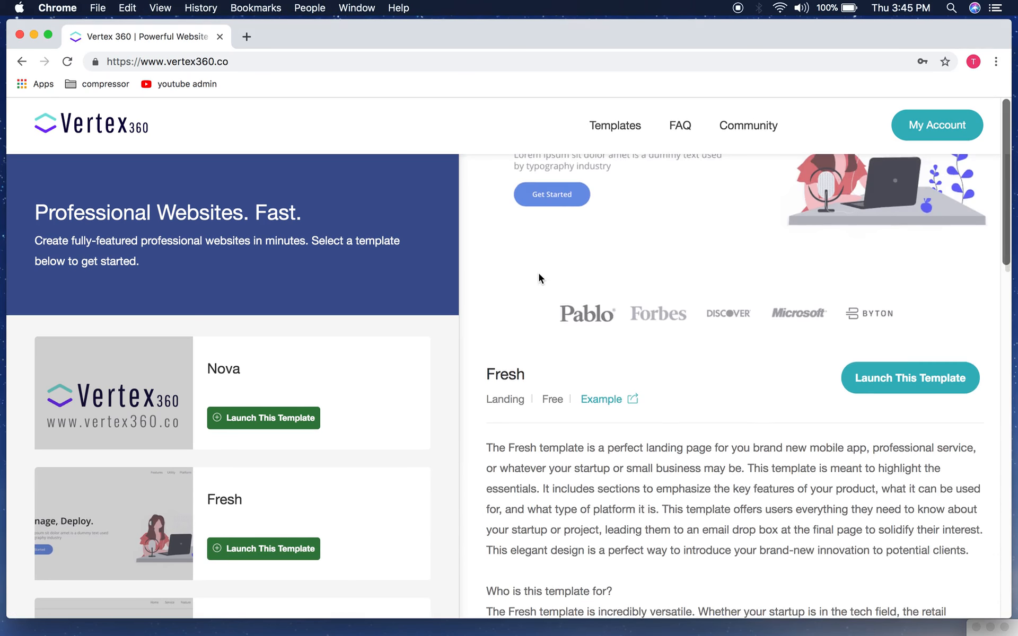
# Step: Launch the Fresh template as a new site named 'Beat Share'
pyautogui.scroll(3, 539, 274)
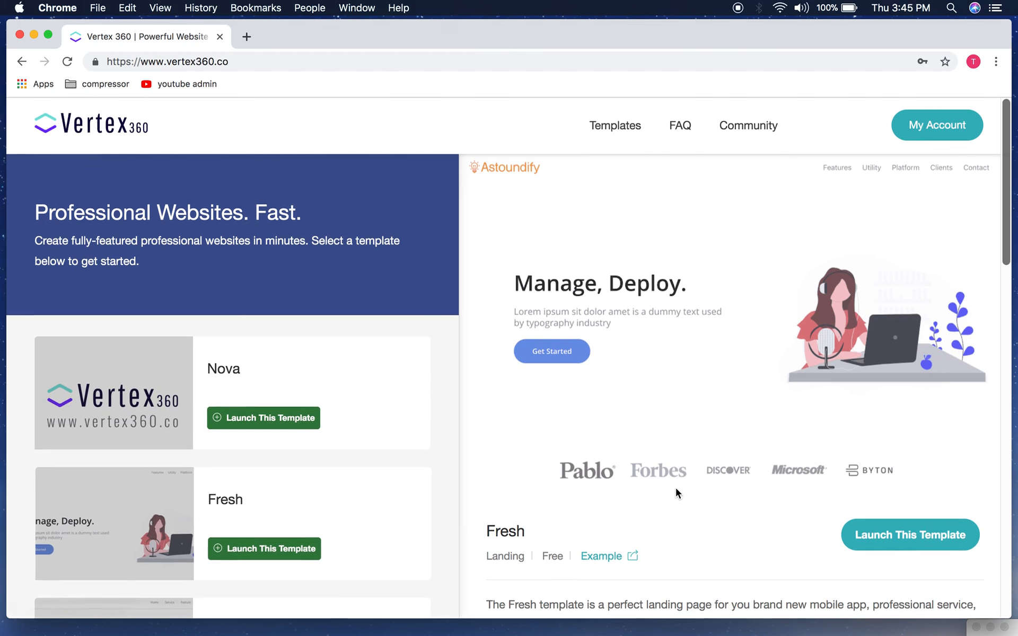
pyautogui.scroll(-2, 707, 307)
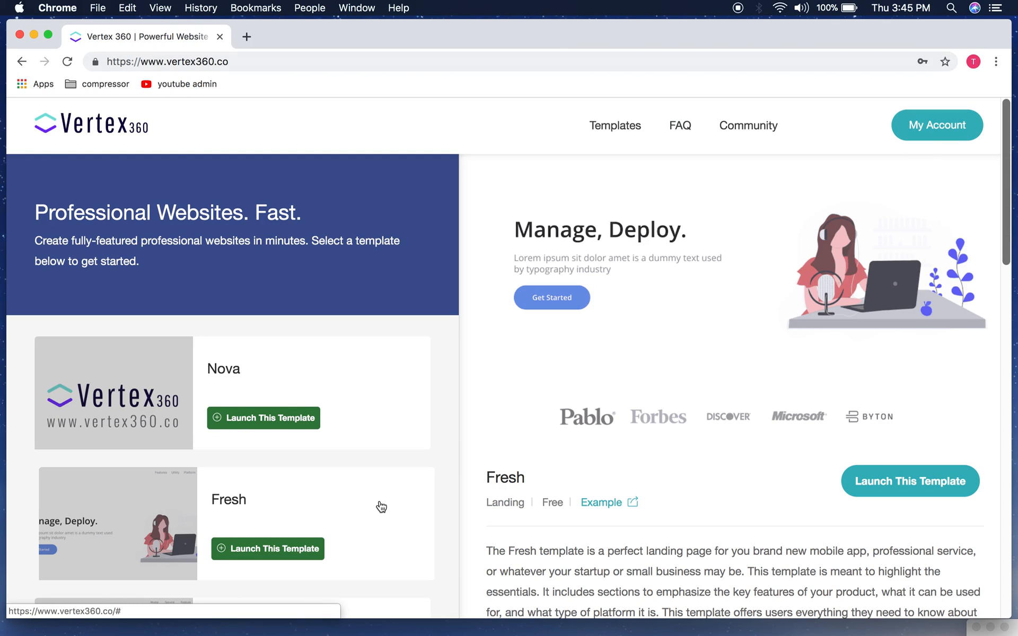
pyautogui.scroll(-2, 382, 506)
pyautogui.scroll(-2, 595, 517)
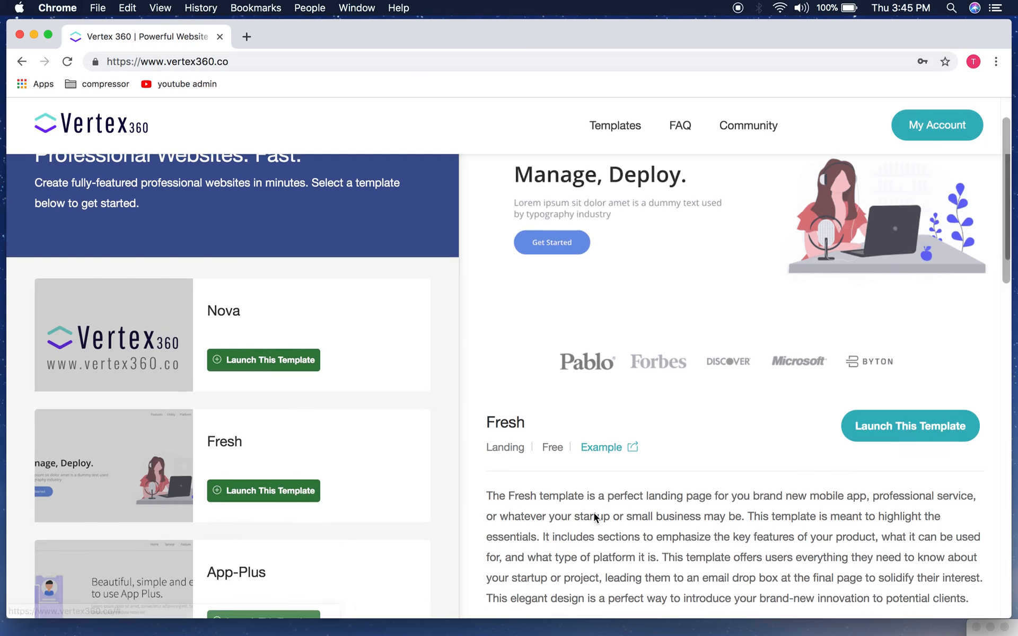
pyautogui.click(893, 433)
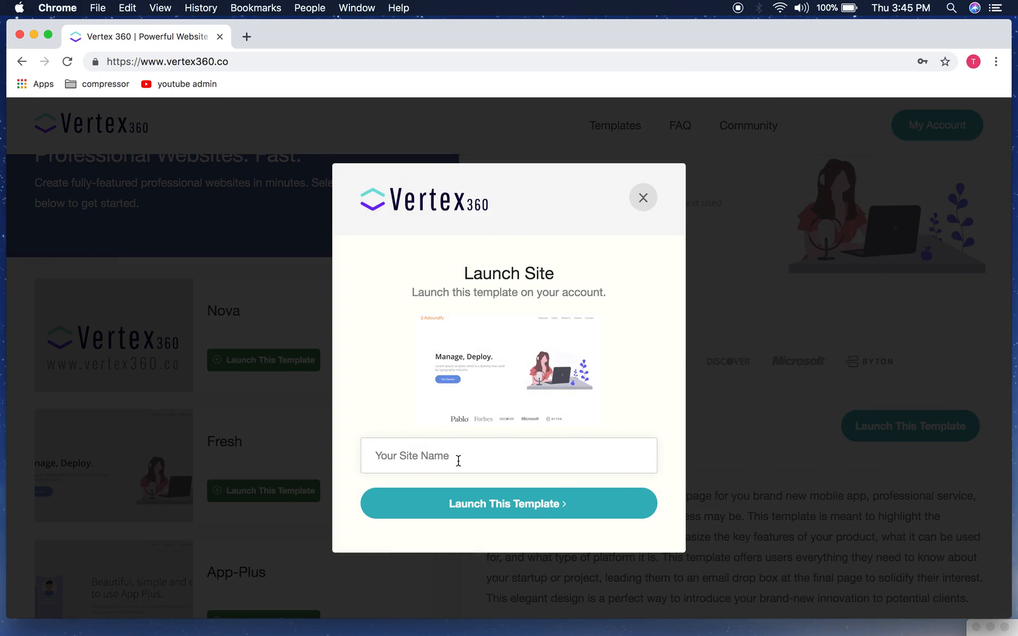
pyautogui.click(458, 460)
pyautogui.write('Beat Share')
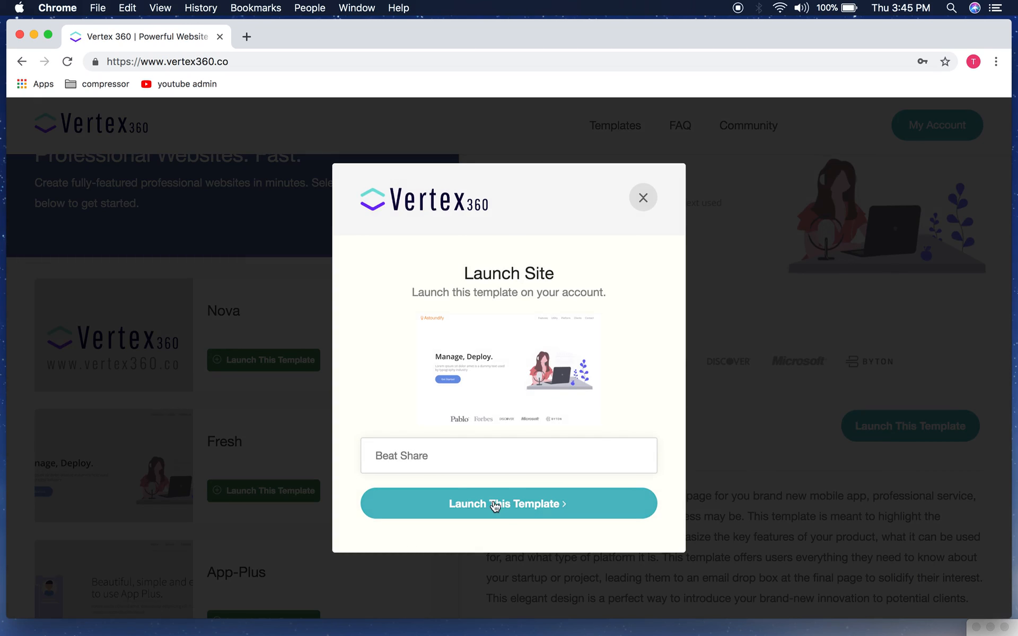
pyautogui.click(497, 501)
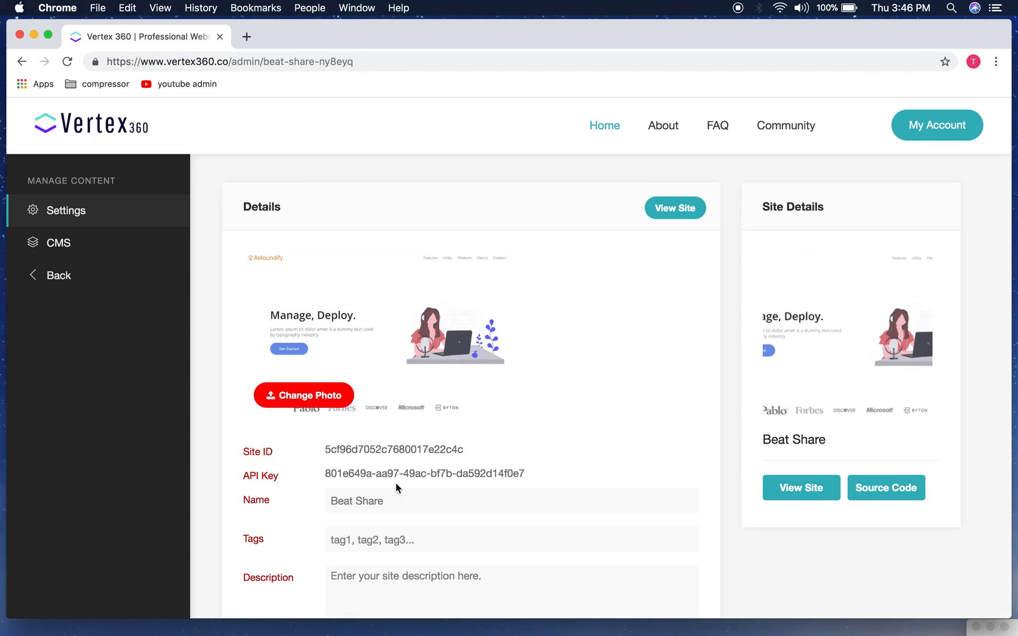
# Step: Review the new site's settings page and open the live site in a new tab
pyautogui.scroll(-3, 664, 445)
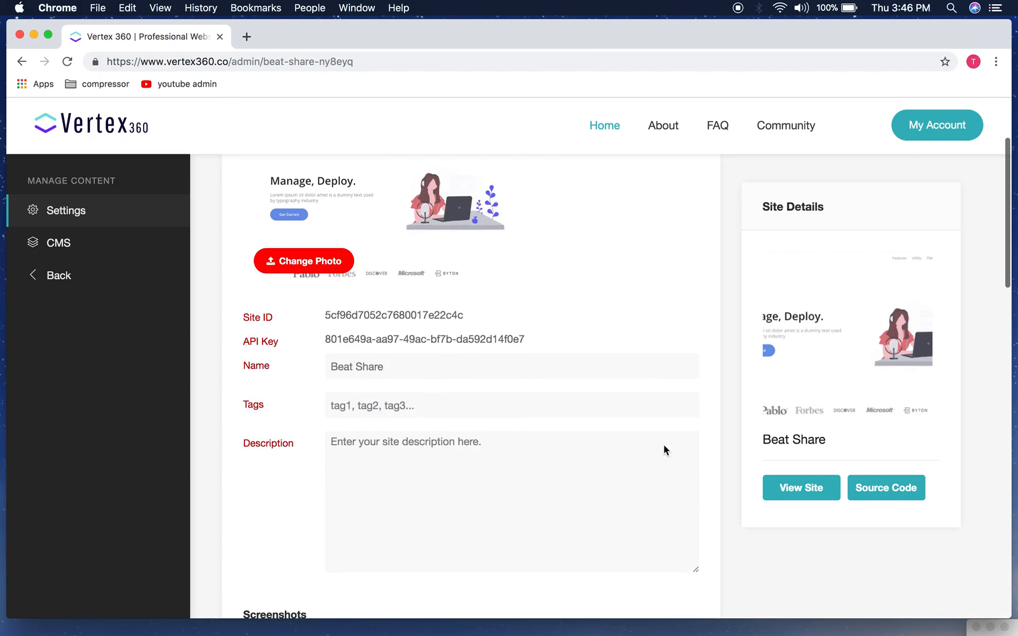
pyautogui.scroll(3, 664, 445)
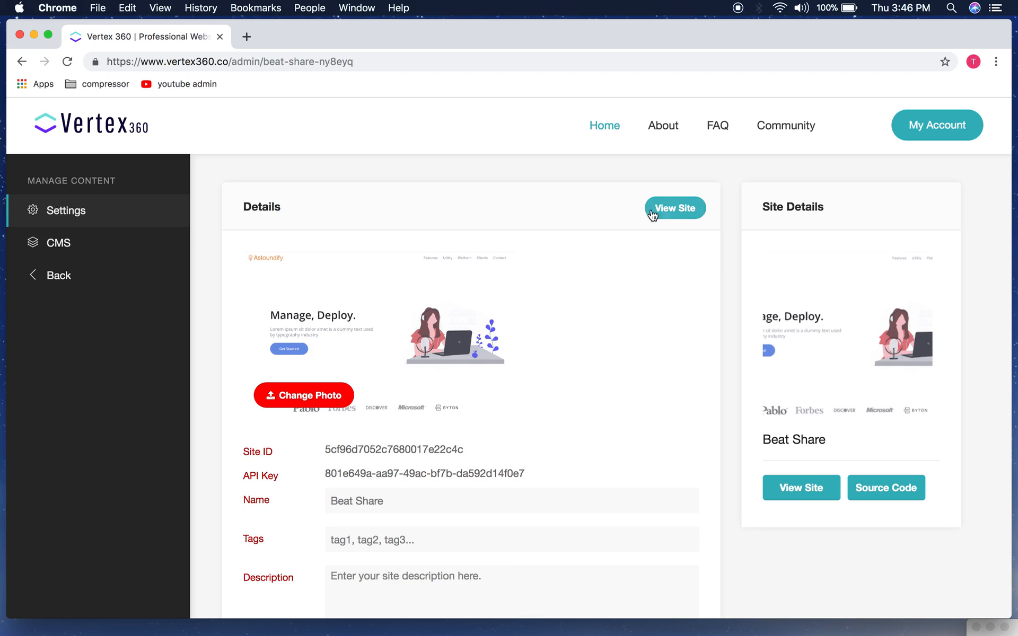
pyautogui.click(672, 213)
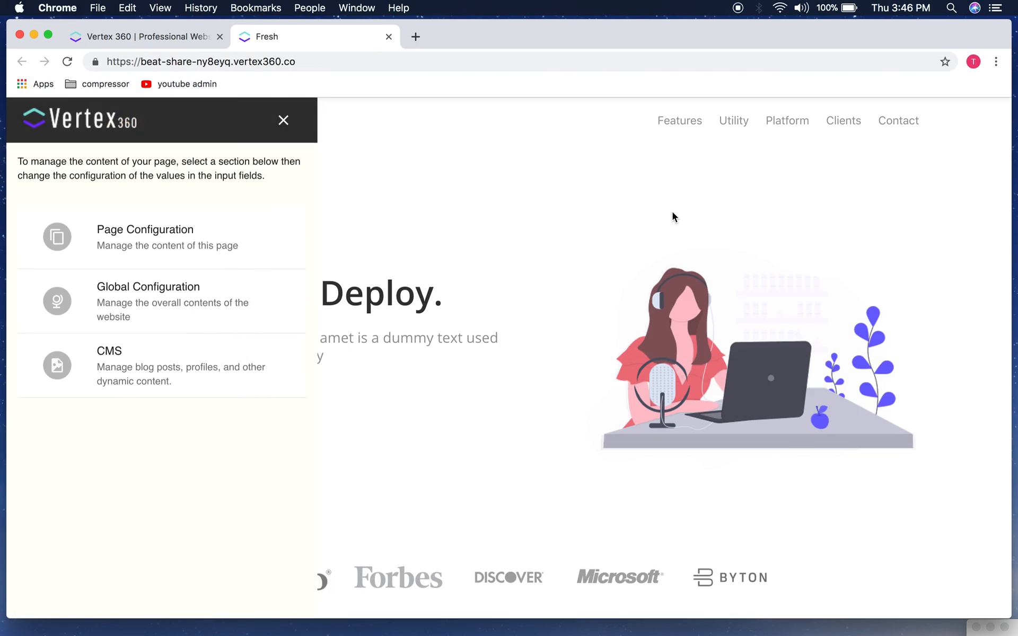
# Step: Close, reopen and close the site-editing panel to see the live Beat Share page
pyautogui.click(281, 124)
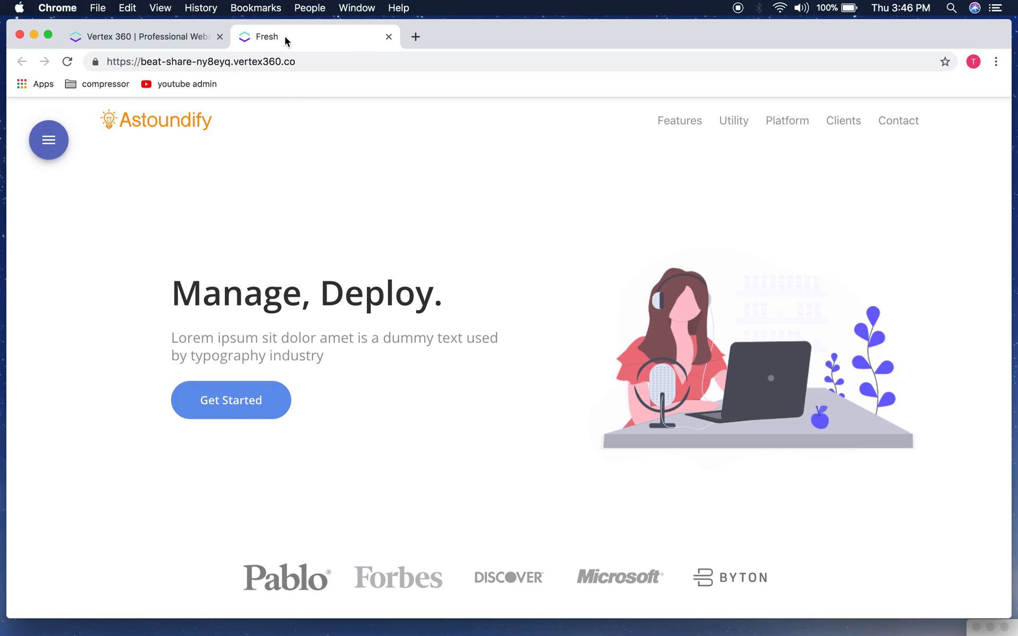
pyautogui.click(56, 140)
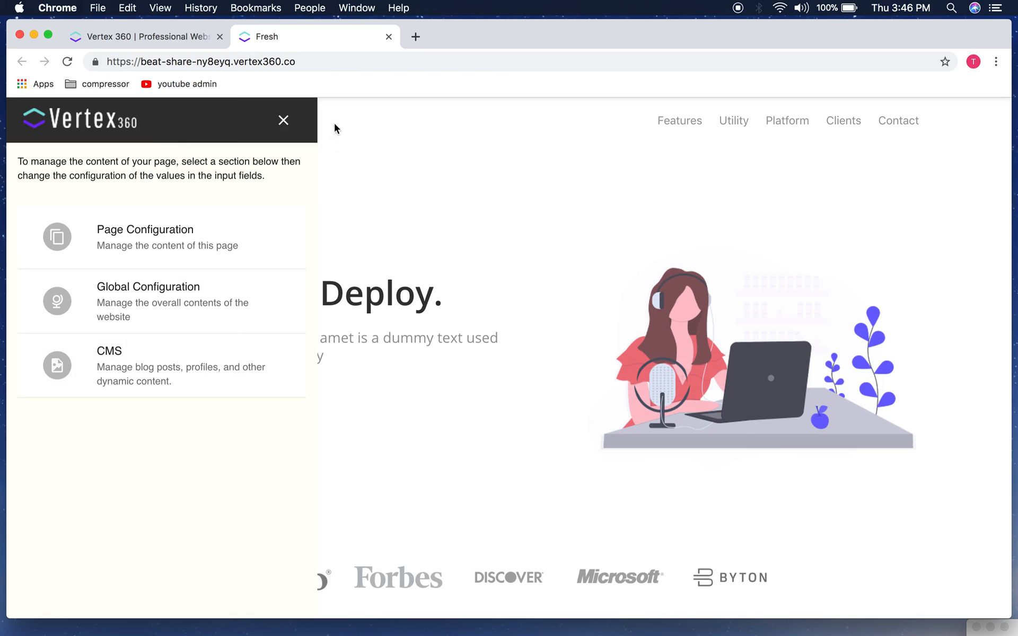
pyautogui.click(284, 120)
# Step: Scroll through every section of the live page and back, then reopen the editing panel
pyautogui.scroll(-6, 789, 329)
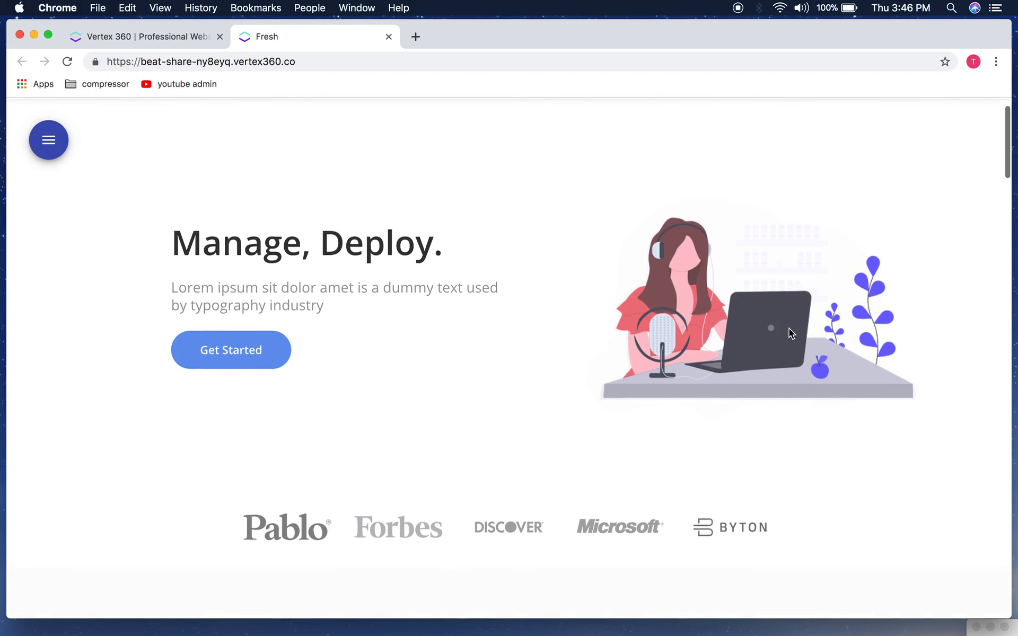
pyautogui.scroll(-4, 789, 329)
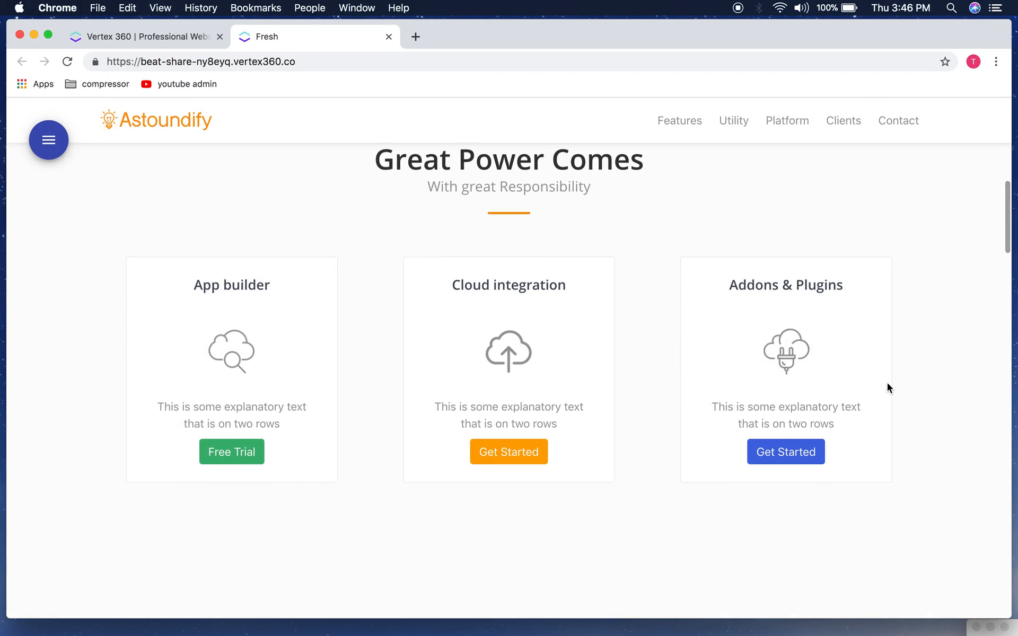
pyautogui.scroll(-3, 886, 383)
pyautogui.scroll(-15, 910, 489)
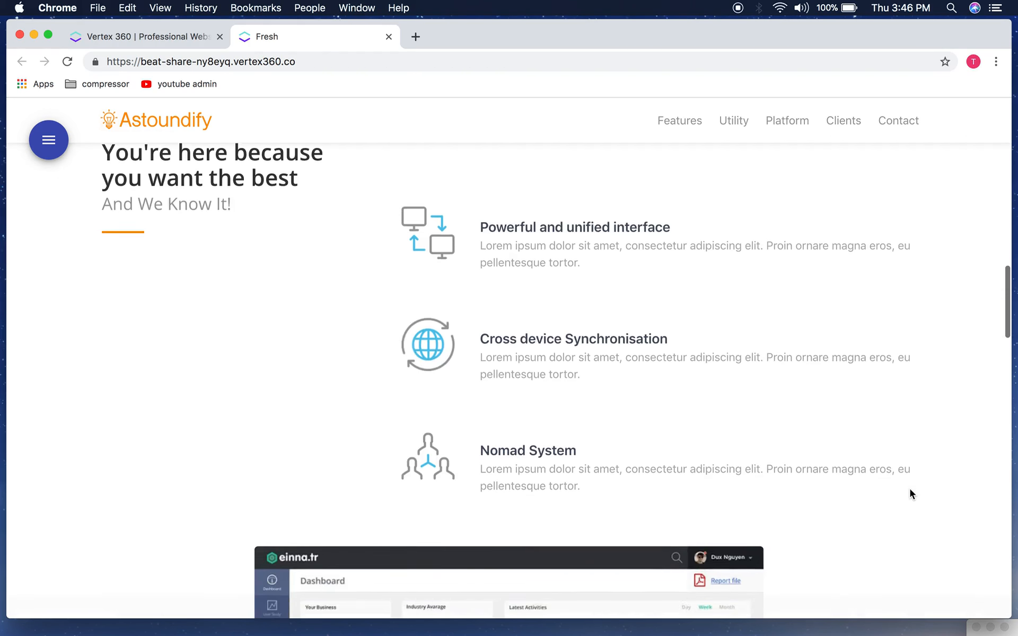
pyautogui.scroll(-15, 909, 490)
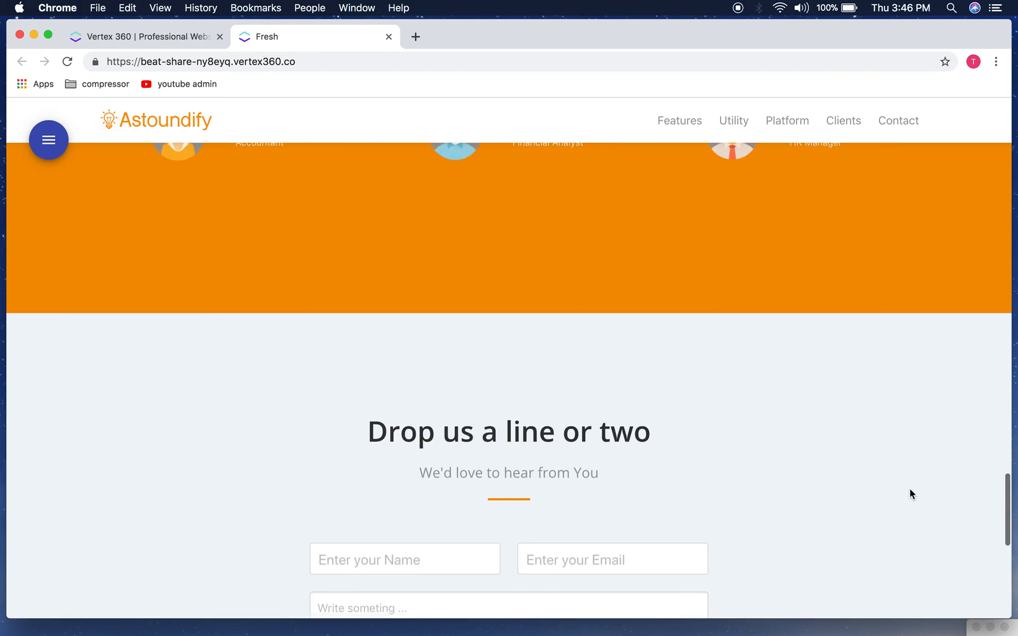
pyautogui.scroll(-3, 910, 489)
pyautogui.scroll(12, 910, 489)
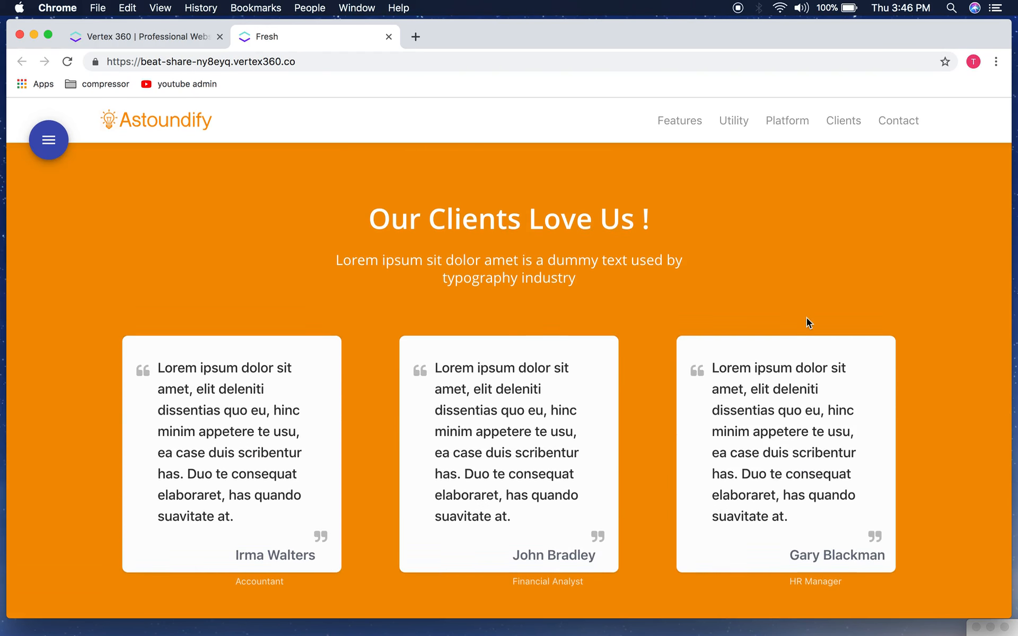
pyautogui.scroll(8, 807, 317)
pyautogui.scroll(10, 806, 318)
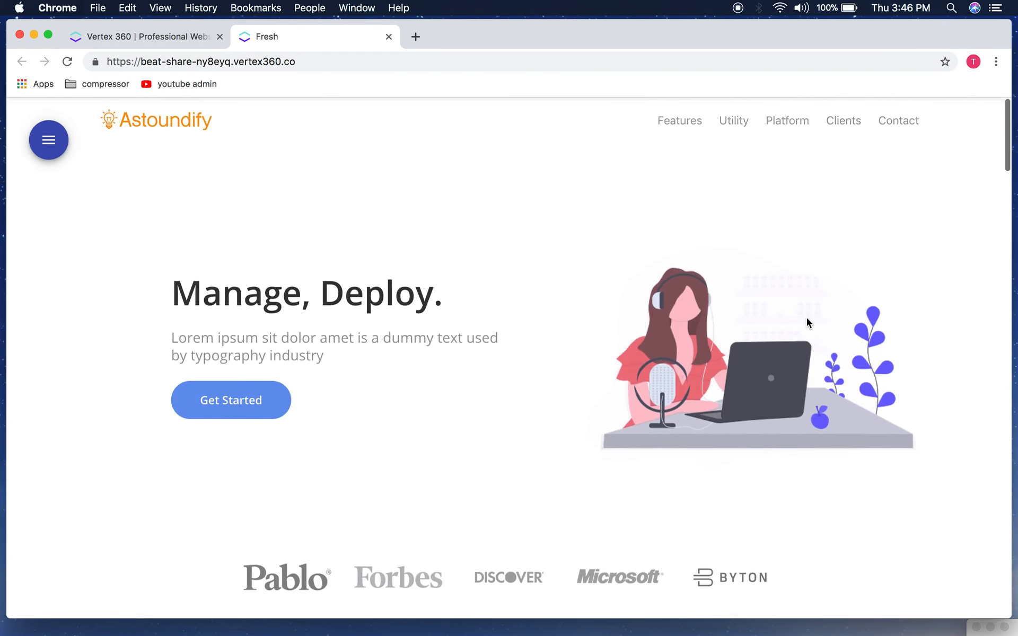
pyautogui.click(51, 154)
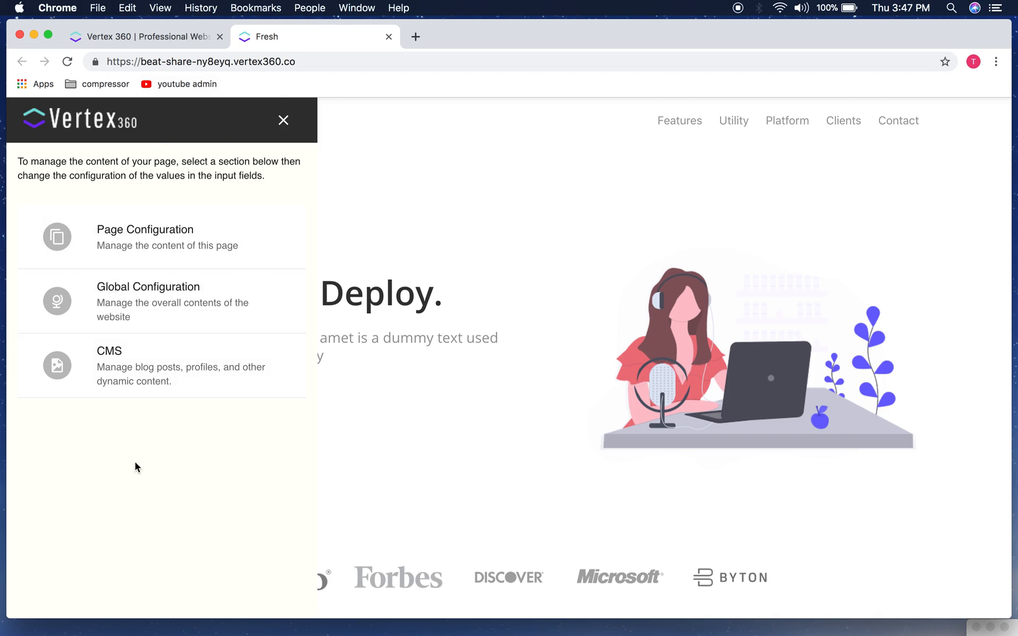
pyautogui.click(285, 122)
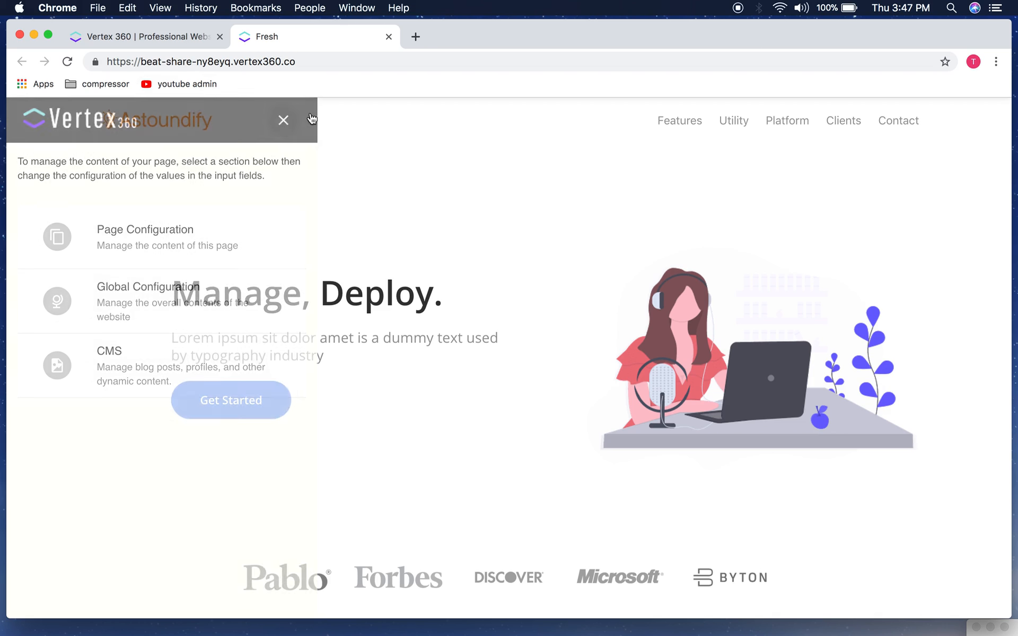
pyautogui.moveTo(457, 36); pyautogui.dragTo(460, 36)
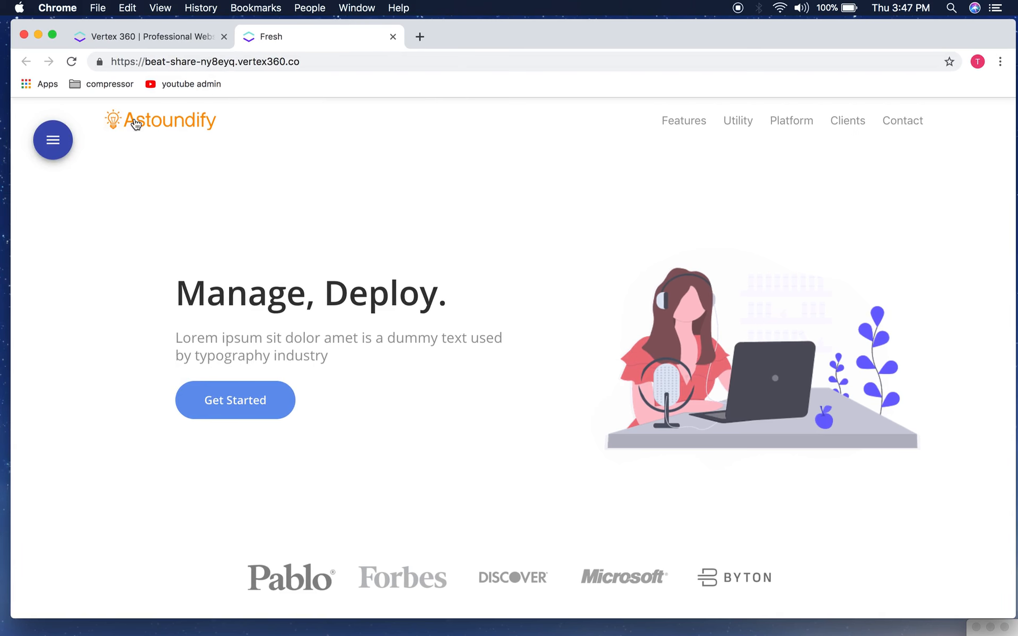
pyautogui.click(52, 139)
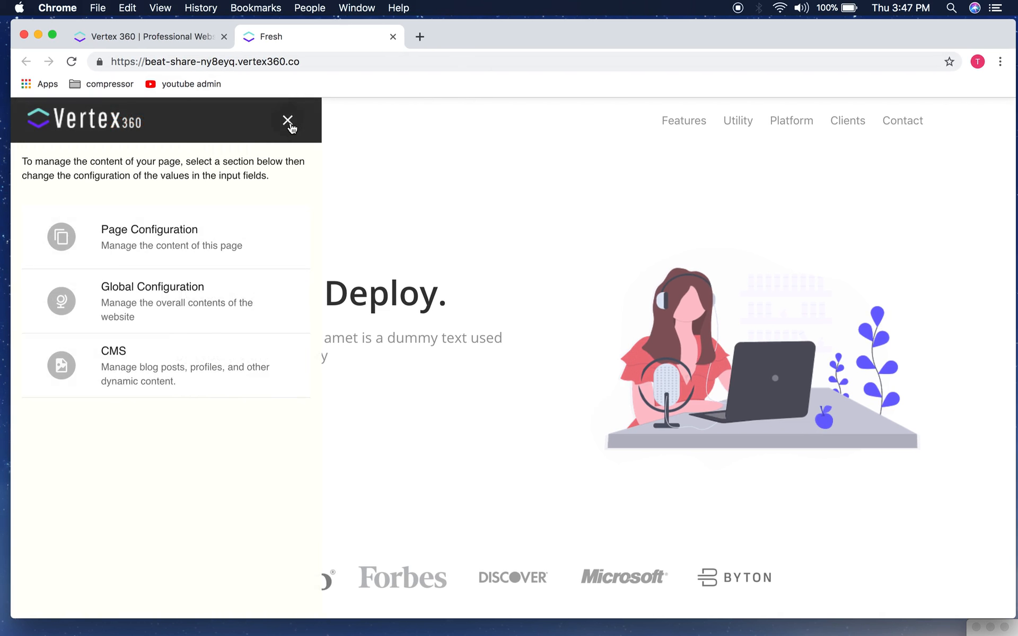
pyautogui.click(288, 121)
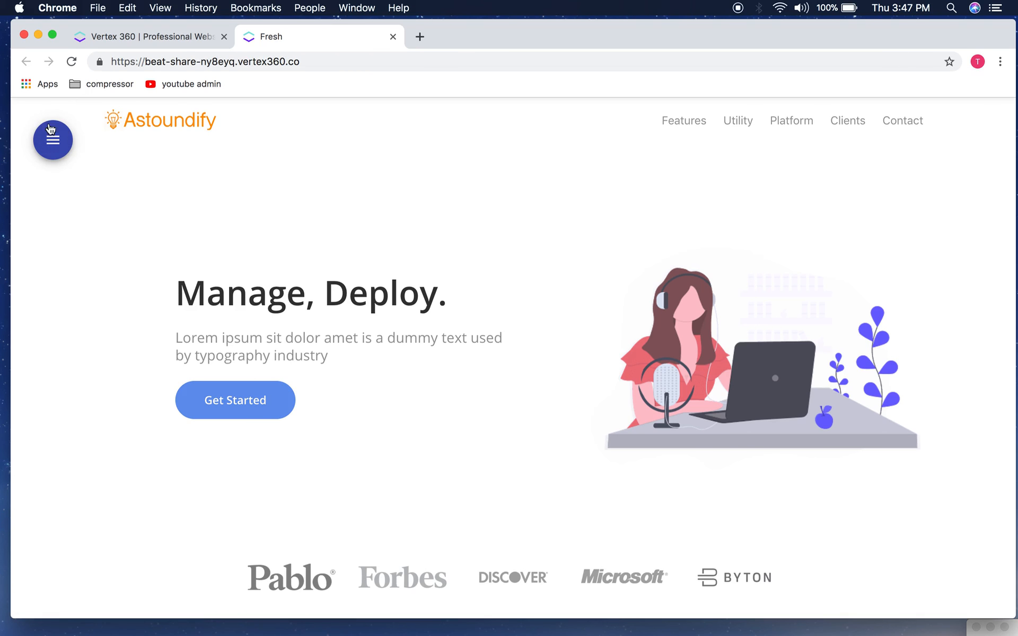
pyautogui.click(55, 142)
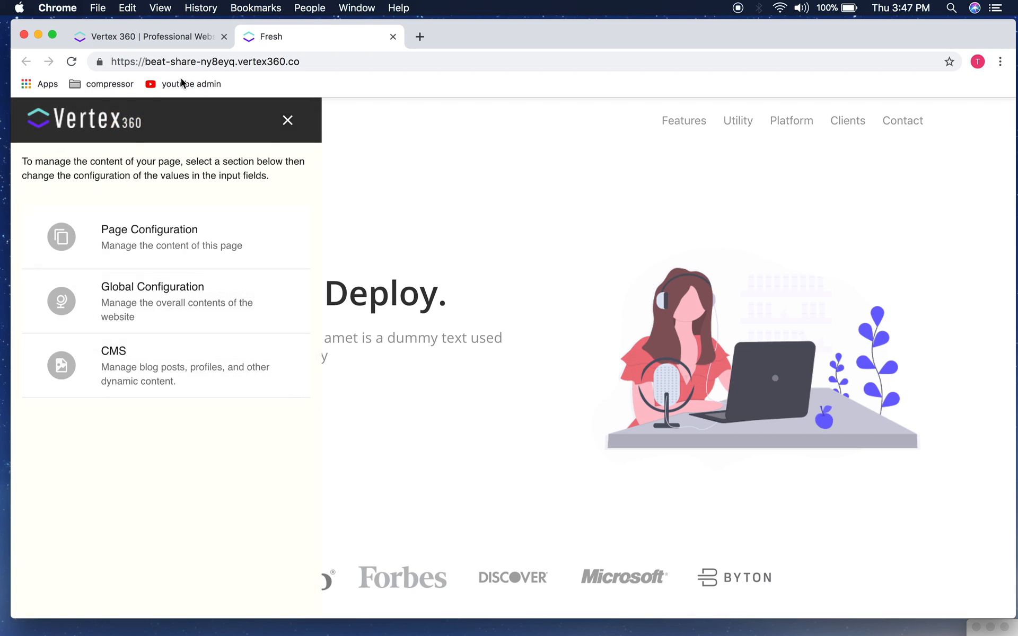
pyautogui.click(288, 117)
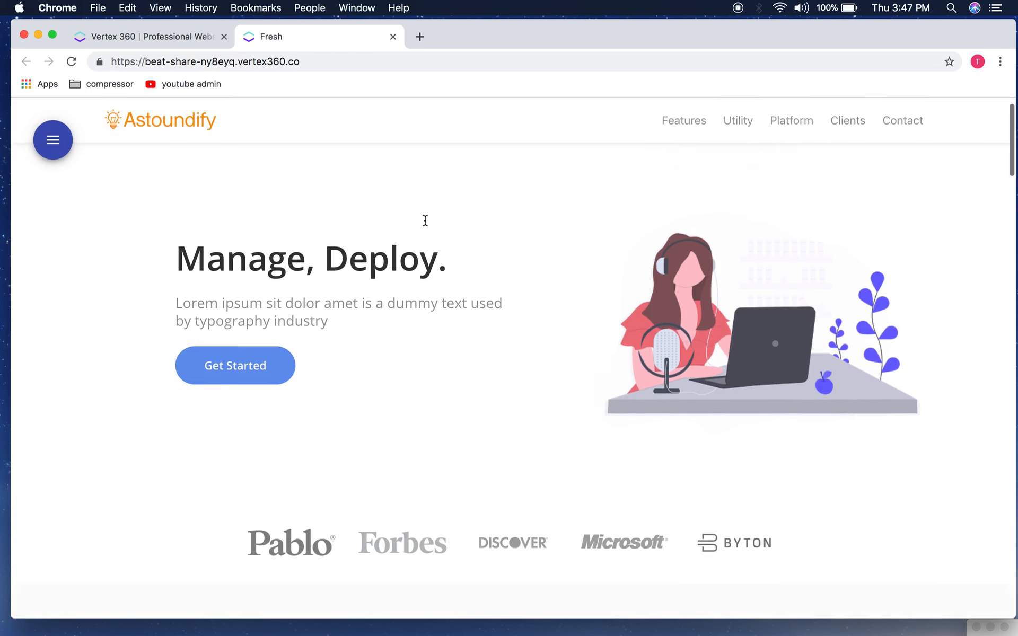
pyautogui.click(68, 139)
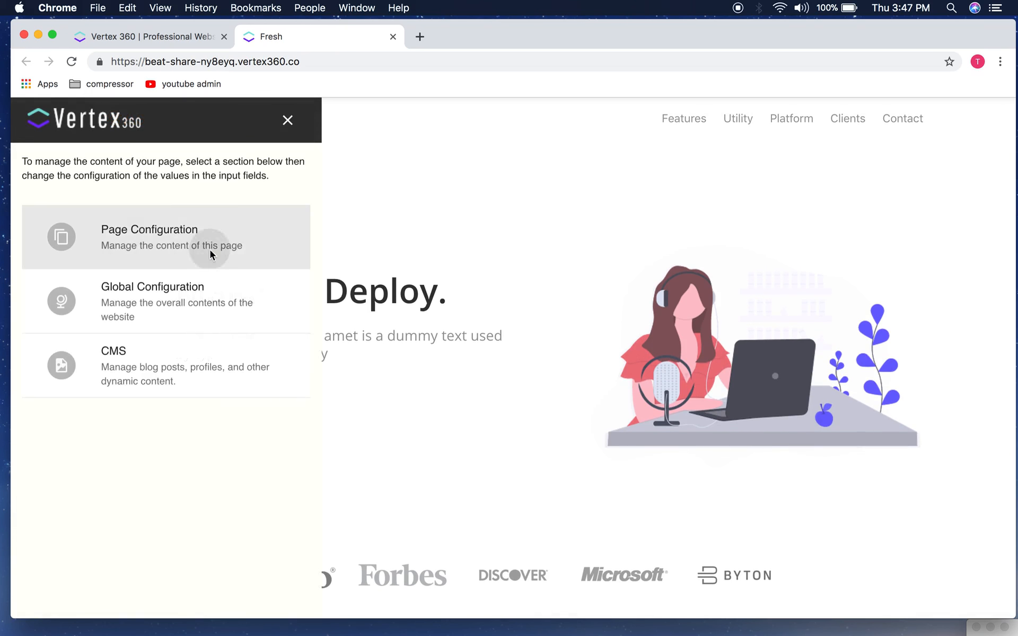
# Step: List the page's editable sections and browse the hero_section and section1 fields
pyautogui.click(212, 252)
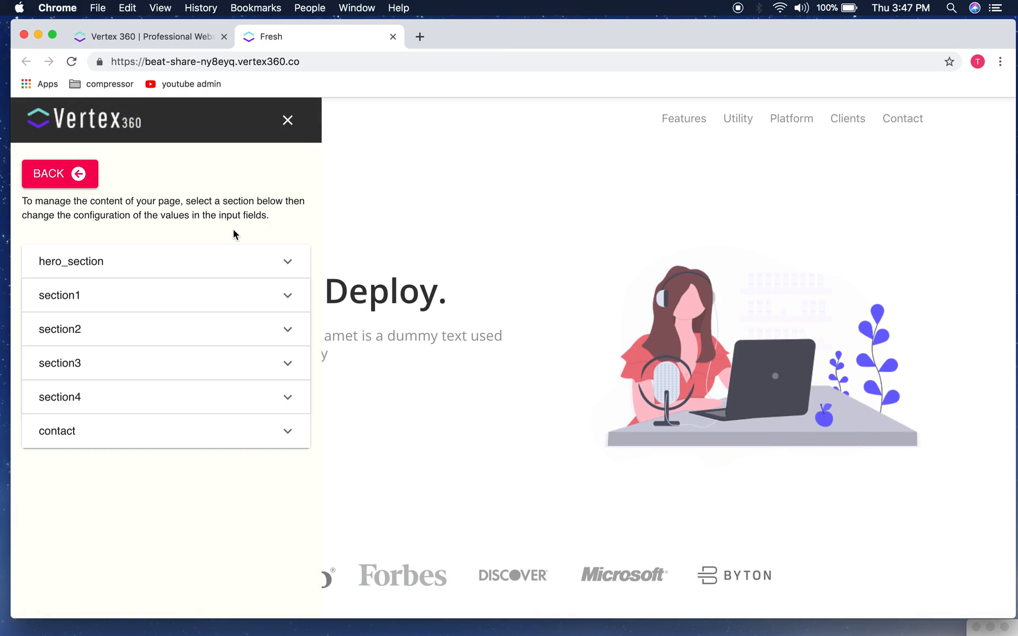
pyautogui.moveTo(472, 45); pyautogui.dragTo(469, 36)
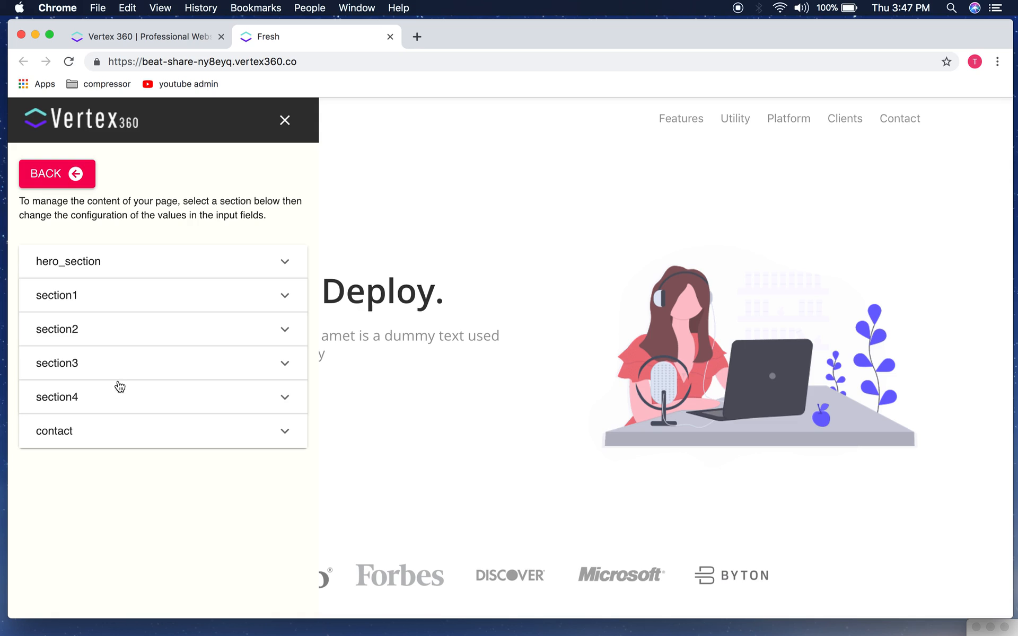
pyautogui.click(205, 275)
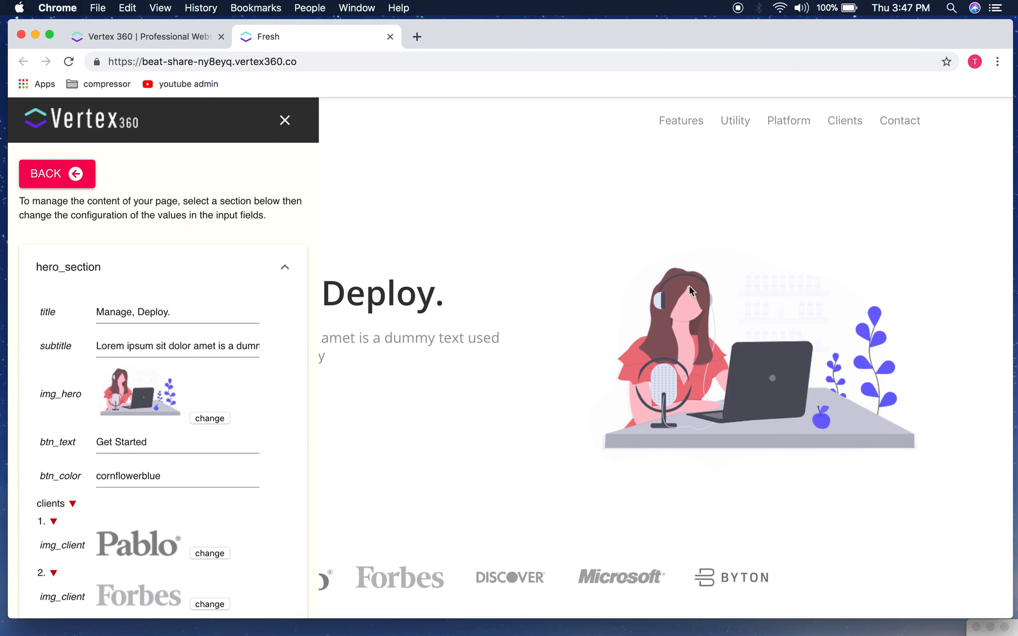
pyautogui.scroll(-15, 194, 408)
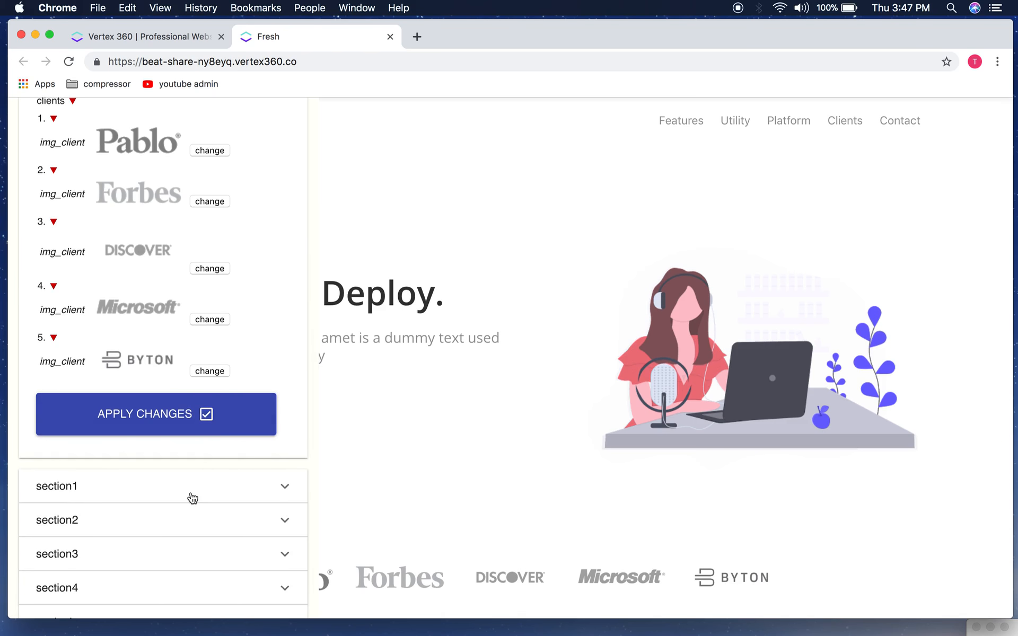
pyautogui.click(192, 498)
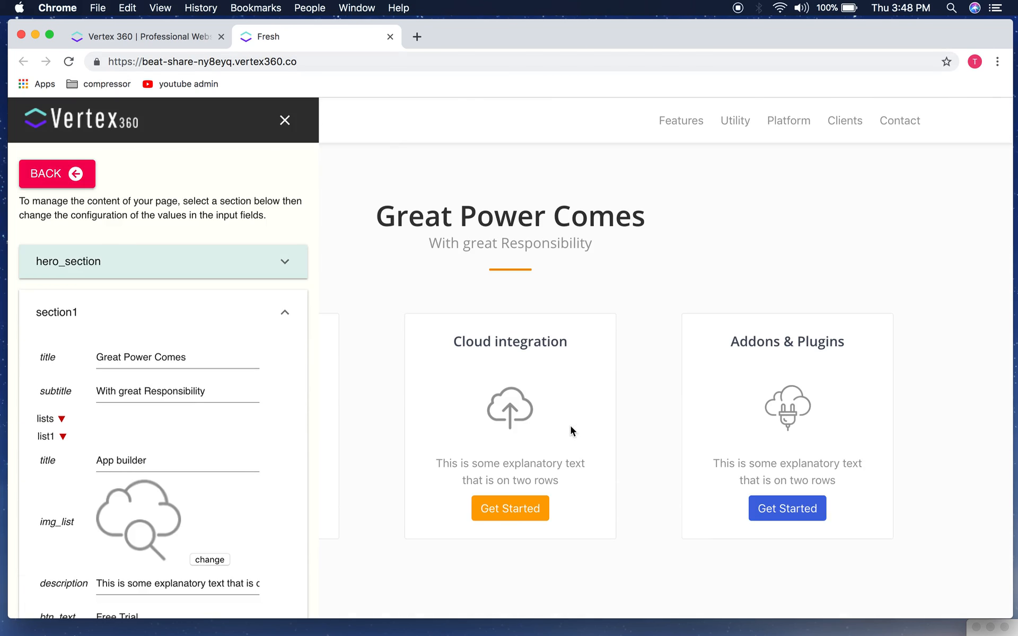
pyautogui.scroll(-10, 186, 436)
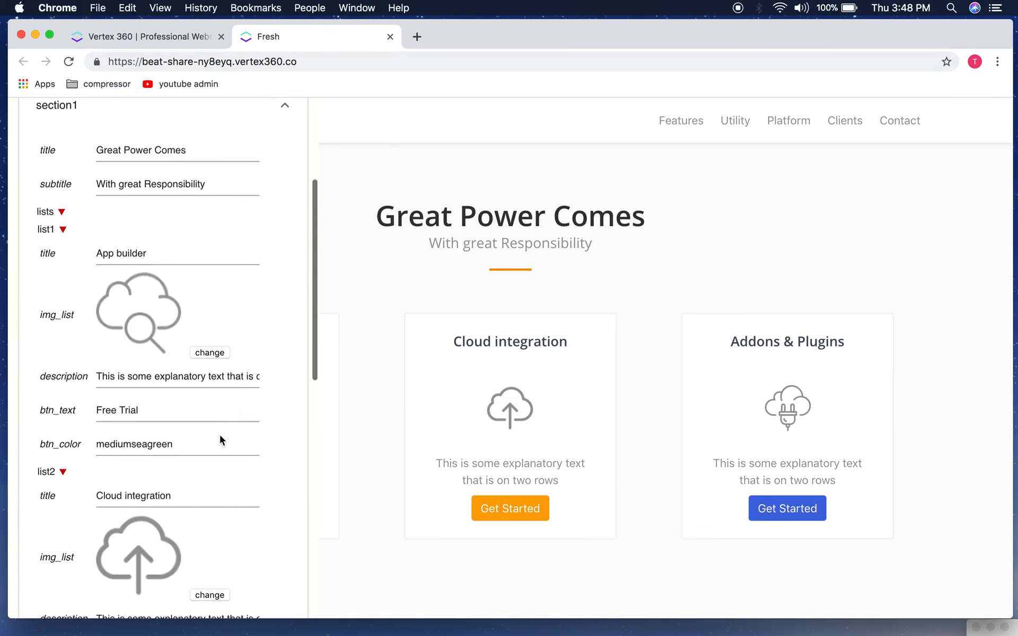
pyautogui.scroll(5, 220, 435)
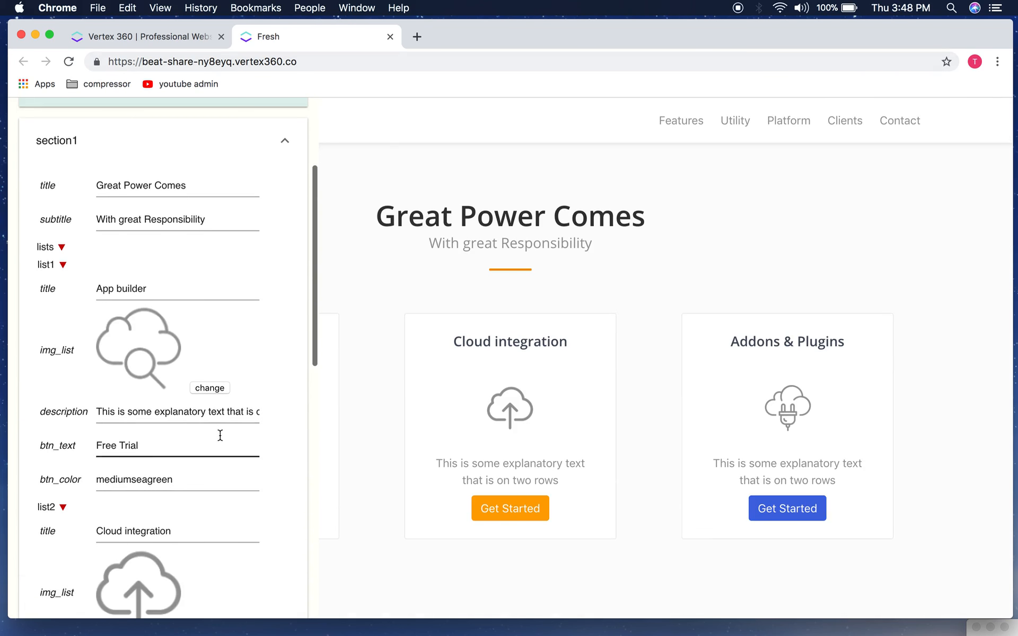
pyautogui.scroll(-1, 237, 437)
pyautogui.scroll(2, 239, 380)
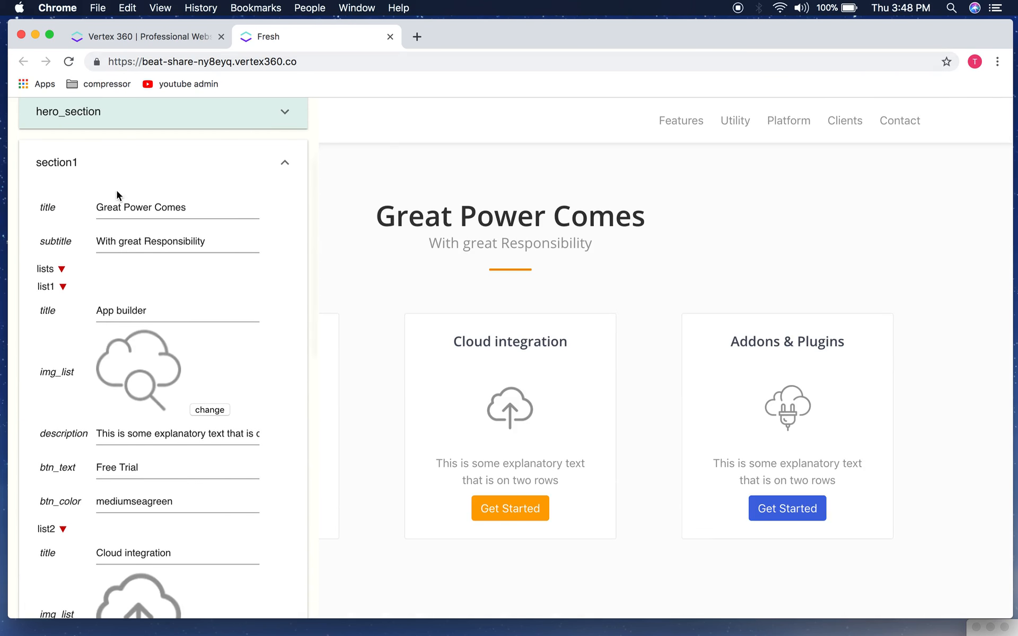
pyautogui.scroll(-12, 196, 343)
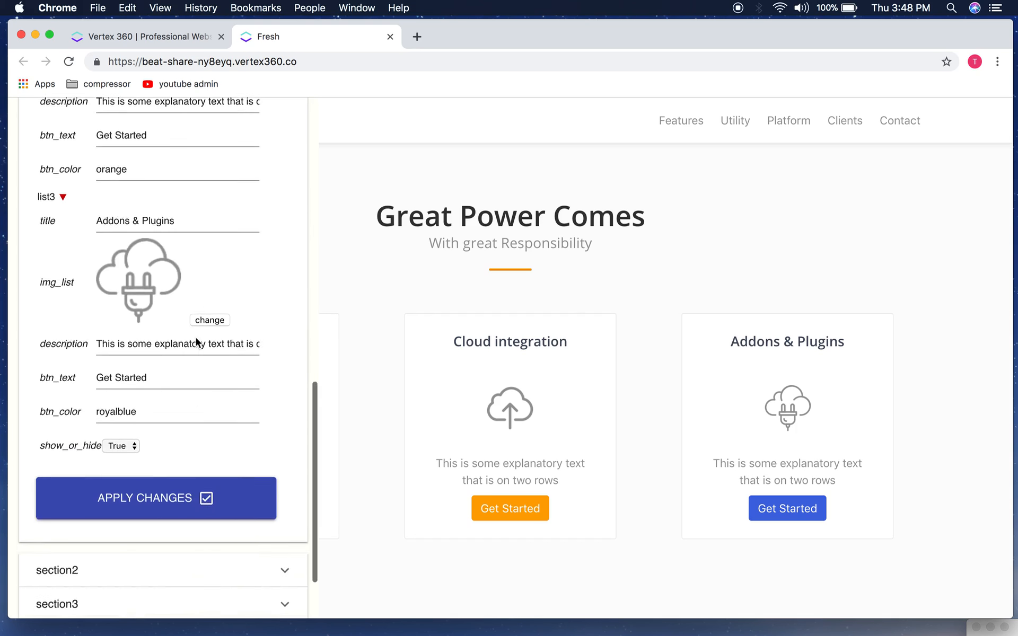
# Step: Check section2, then reopen the editor with only hero_section's fields expanded
pyautogui.click(134, 497)
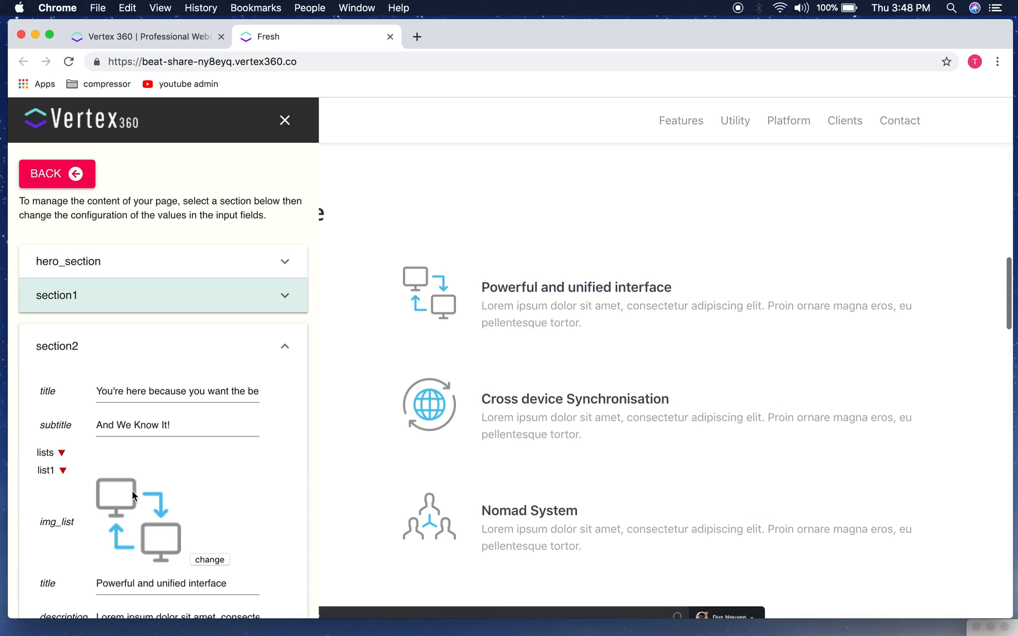
pyautogui.click(285, 120)
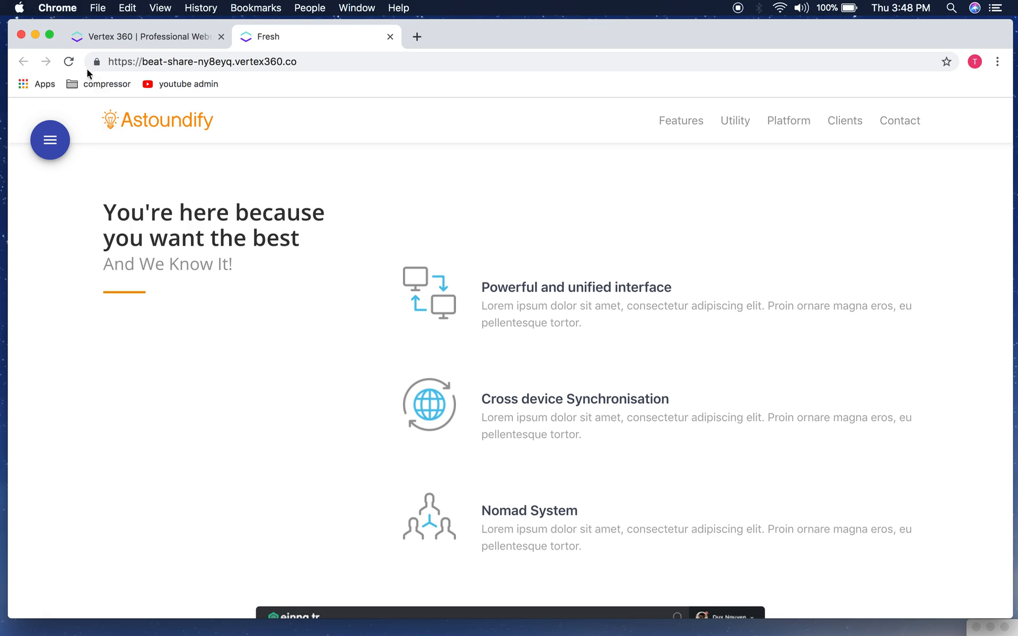
pyautogui.click(56, 137)
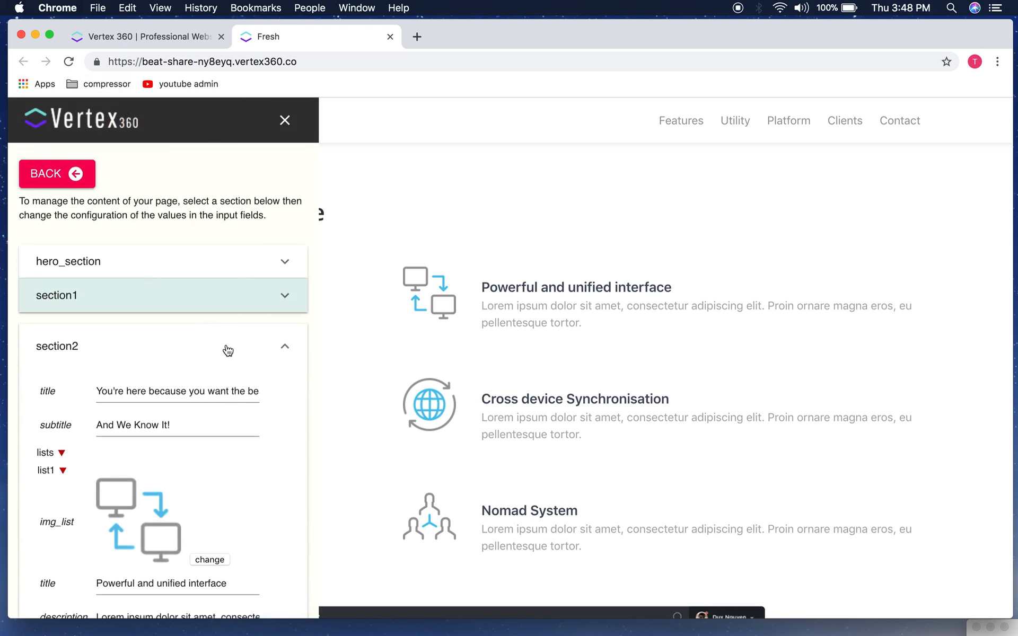
pyautogui.click(227, 348)
pyautogui.click(236, 269)
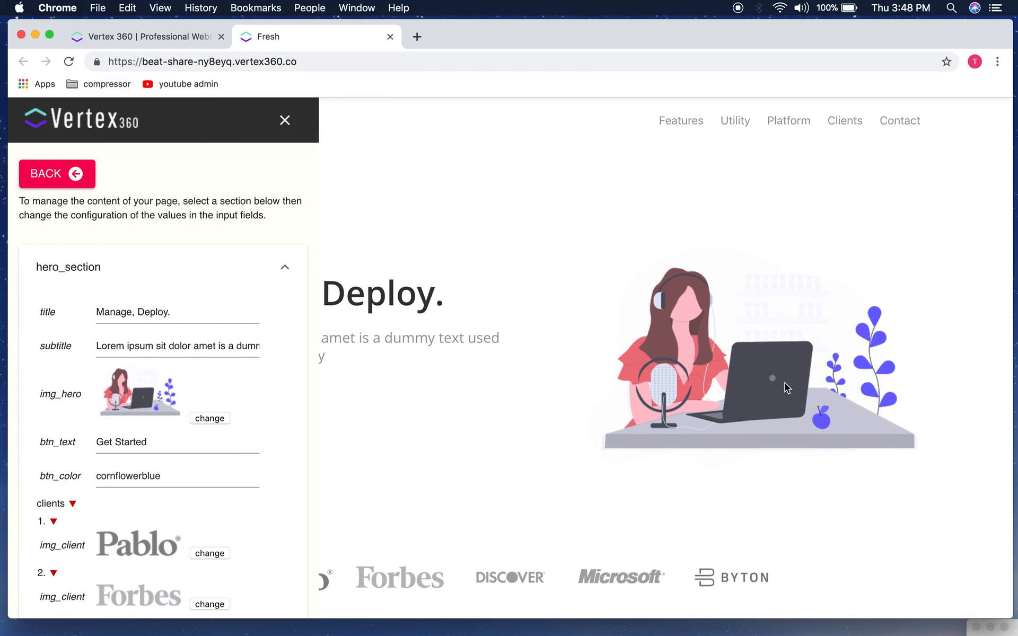
# Step: Narrow the browser and place the 'beat share text' notes in TextEdit on the right
pyautogui.moveTo(1007, 612); pyautogui.dragTo(933, 615)
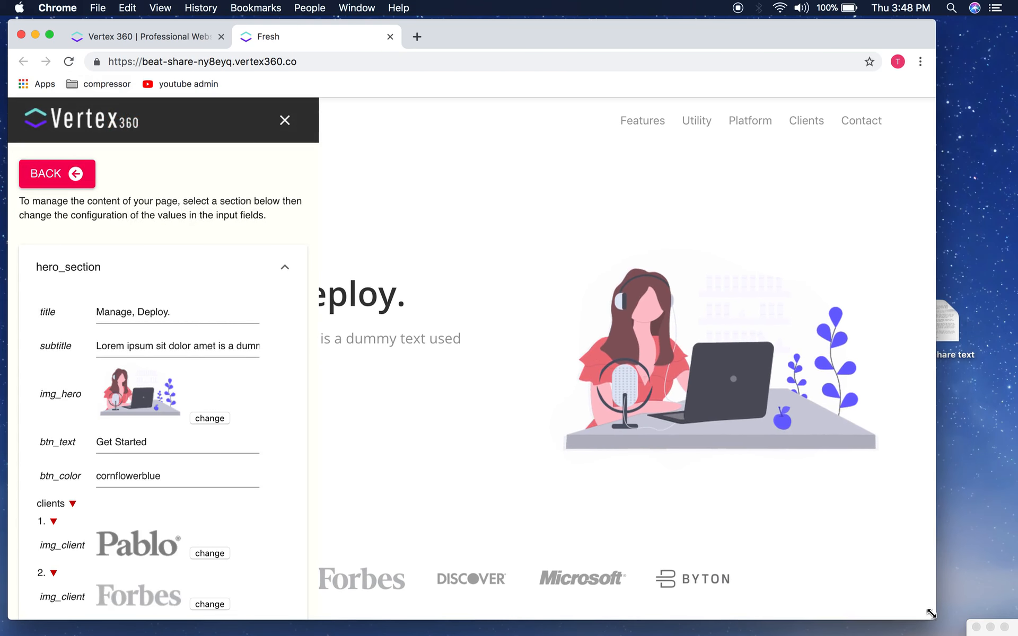
pyautogui.doubleClick(954, 329)
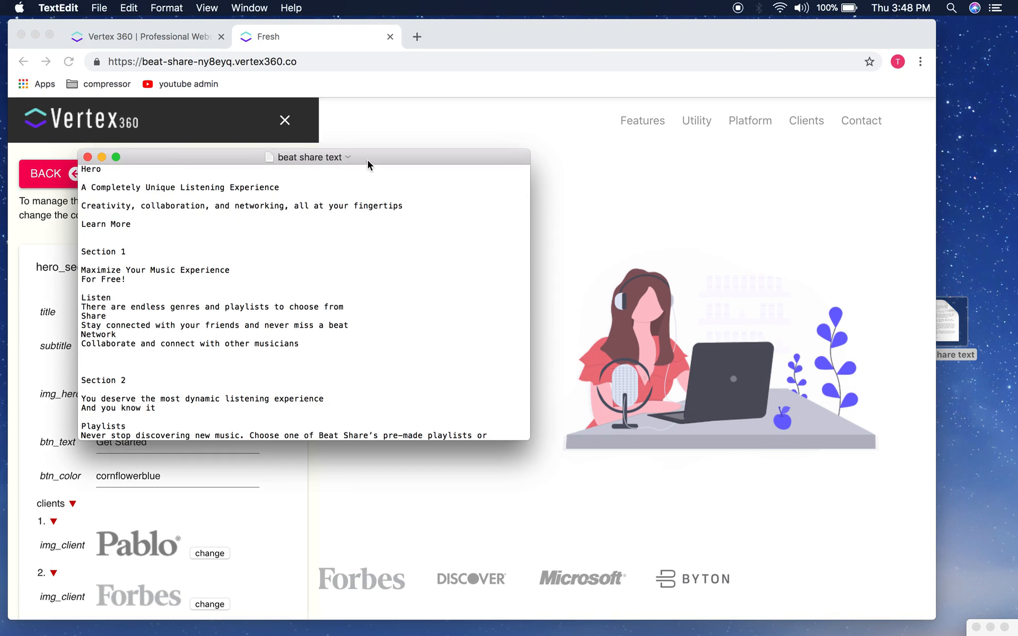
pyautogui.moveTo(368, 160); pyautogui.dragTo(851, 155)
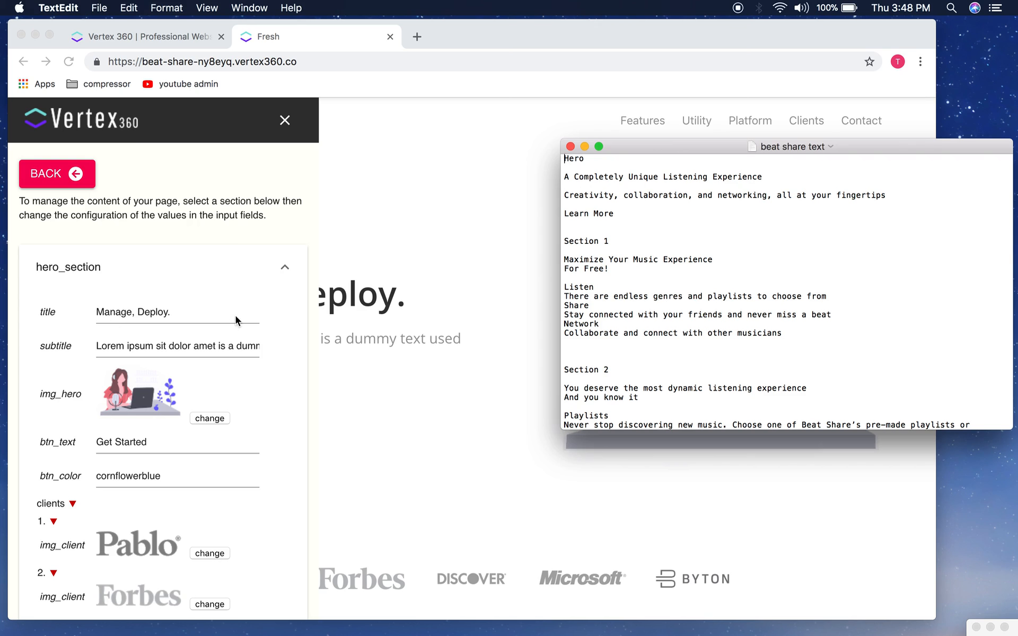
pyautogui.click(259, 321)
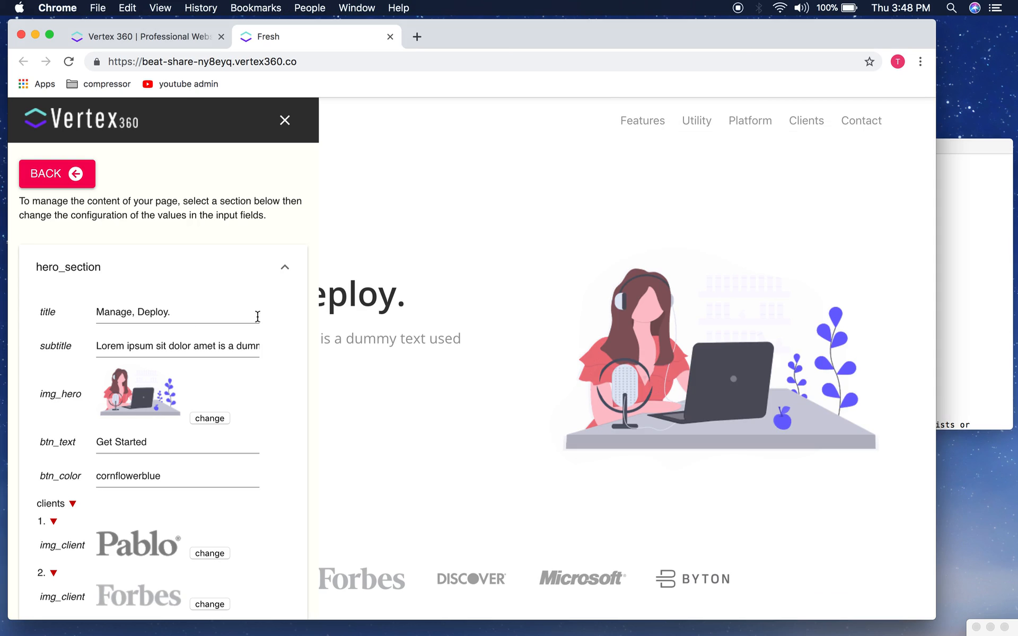
# Step: Try selecting the current hero title text, briefly viewing the page and reopening the editor
pyautogui.scroll(-2, 95, 295)
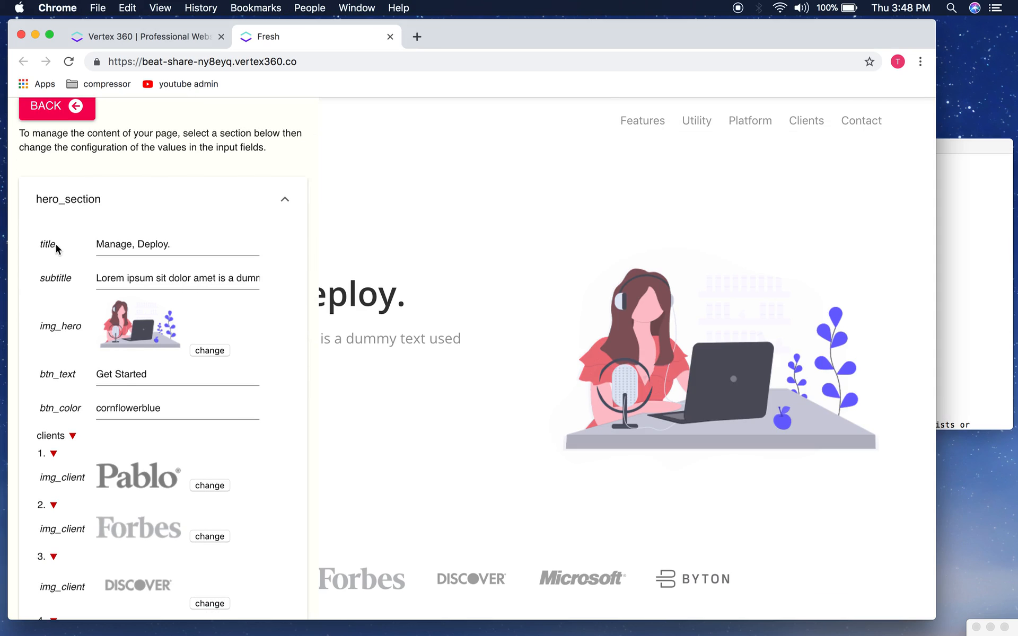
pyautogui.click(133, 243)
pyautogui.click(131, 252)
pyautogui.moveTo(56, 247); pyautogui.dragTo(37, 247)
pyautogui.click(33, 247)
pyautogui.click(181, 250)
pyautogui.moveTo(181, 249); pyautogui.dragTo(91, 248)
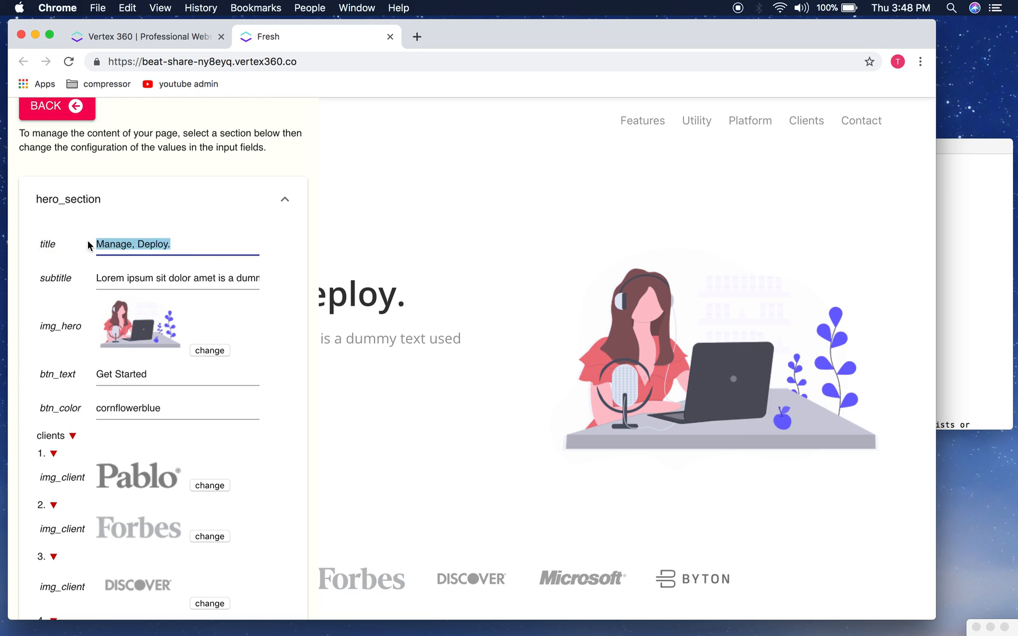
pyautogui.scroll(3, 234, 221)
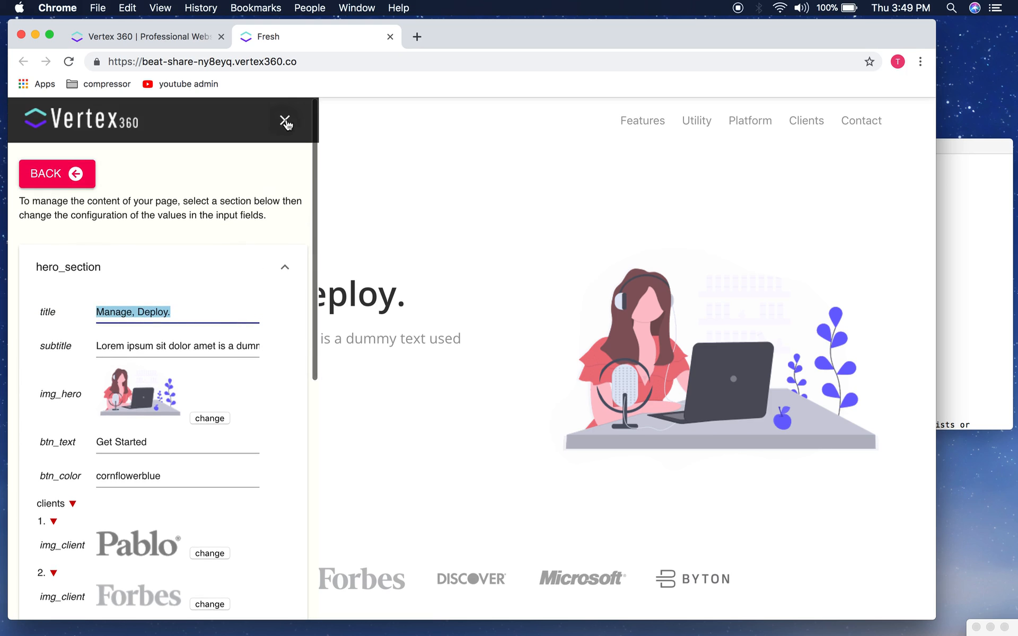
pyautogui.click(285, 120)
pyautogui.moveTo(436, 304); pyautogui.dragTo(140, 285)
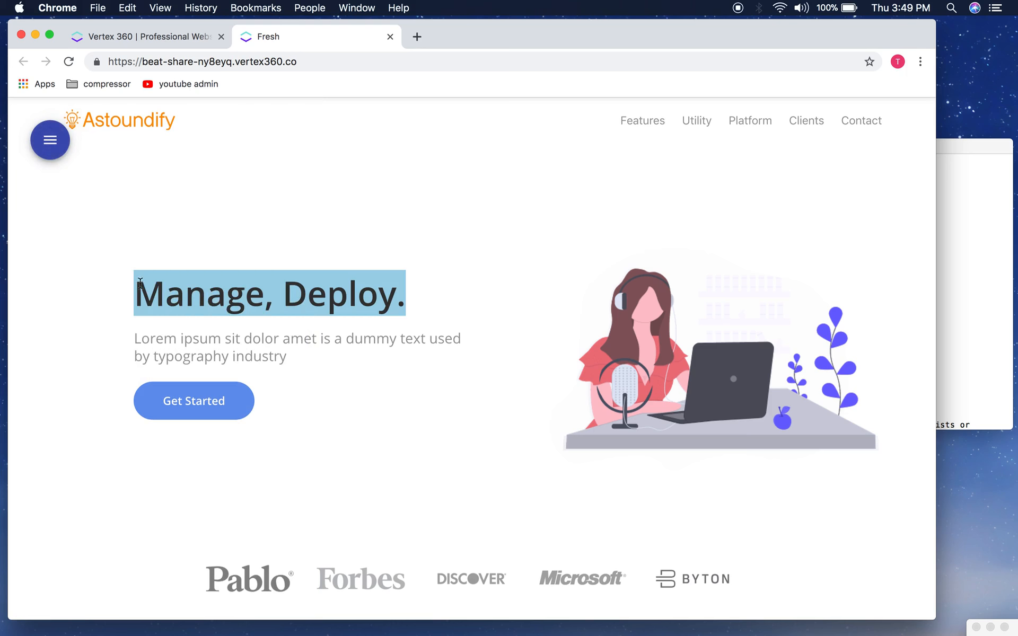
pyautogui.click(300, 301)
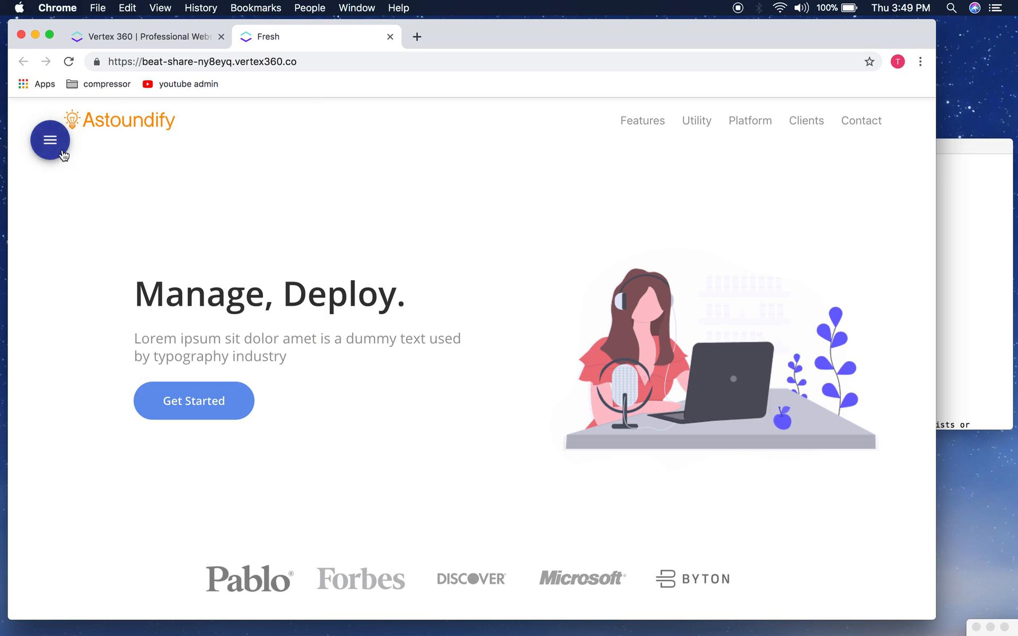
pyautogui.click(55, 150)
# Step: Replace the hero title with 'A Completely Unique Listening Experience' copied from the notes
pyautogui.click(970, 255)
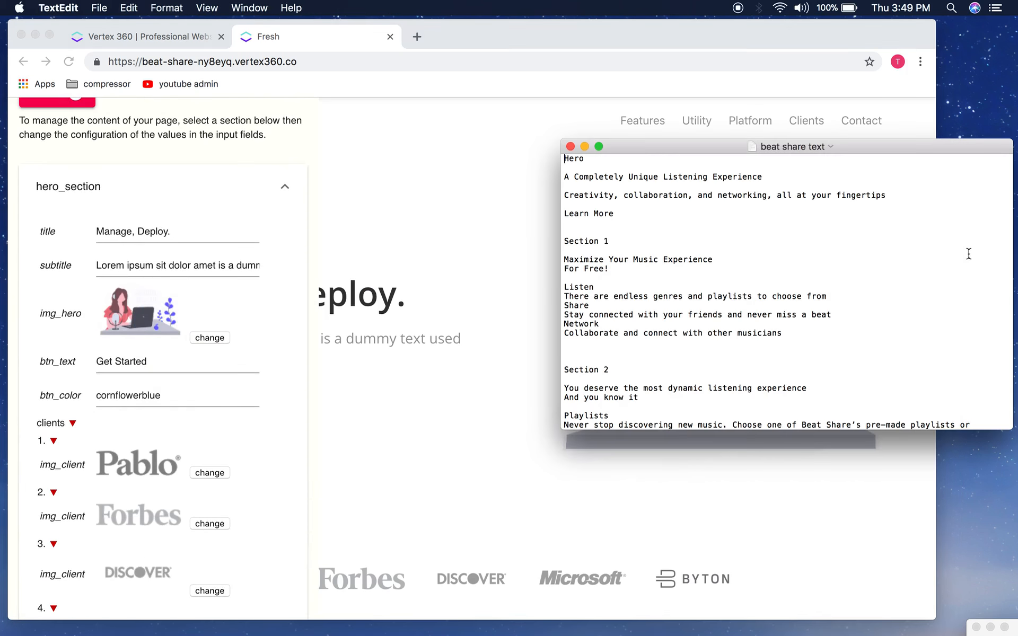
pyautogui.moveTo(770, 178); pyautogui.dragTo(548, 177)
pyautogui.press('super+c')
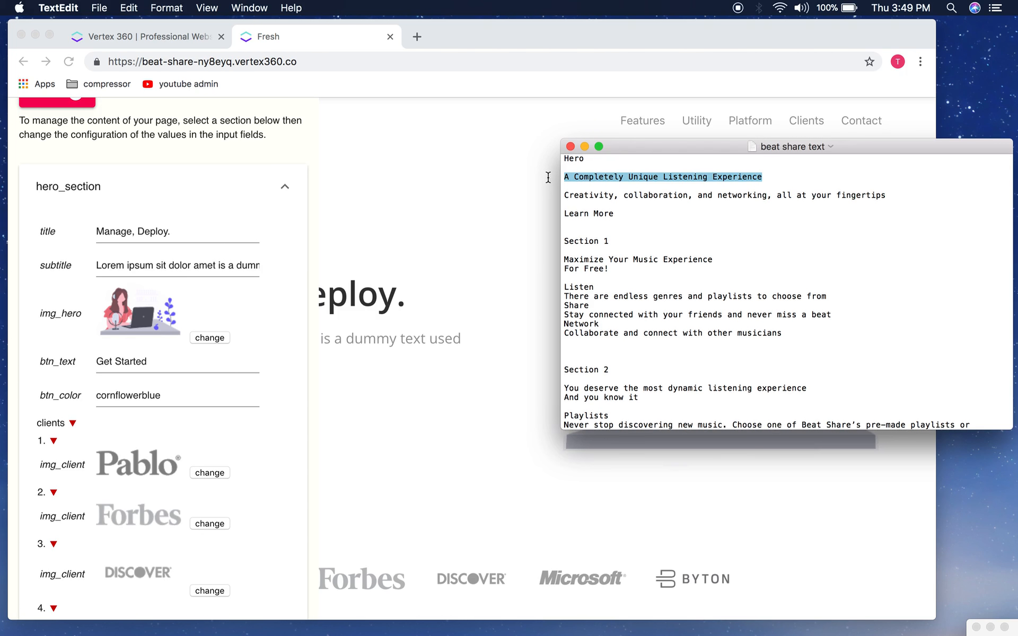
pyautogui.tripleClick(171, 236)
pyautogui.press('super+v')
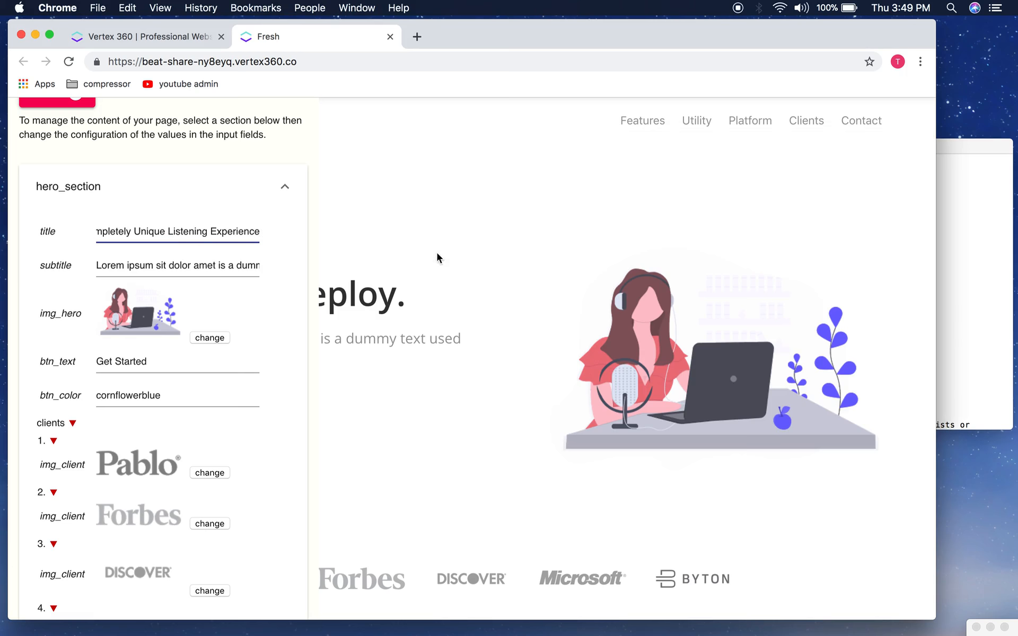
# Step: Paste the creativity and networking line from the notes into the hero subtitle
pyautogui.click(972, 262)
pyautogui.click(745, 236)
pyautogui.moveTo(897, 197); pyautogui.dragTo(564, 197)
pyautogui.press('super+c')
pyautogui.click(124, 265)
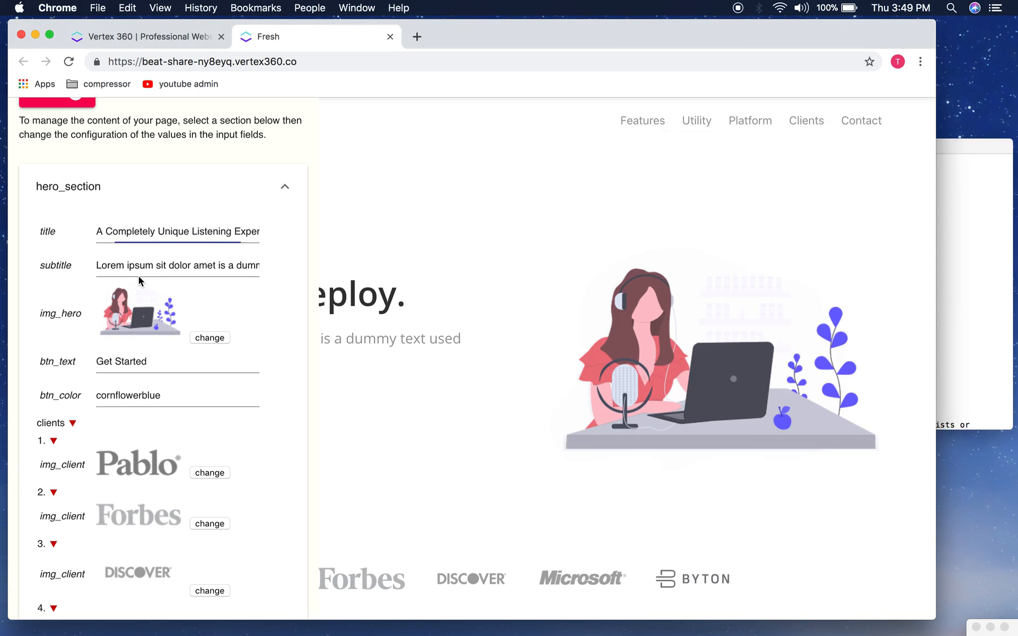
pyautogui.press('super+a')
pyautogui.press('super+v')
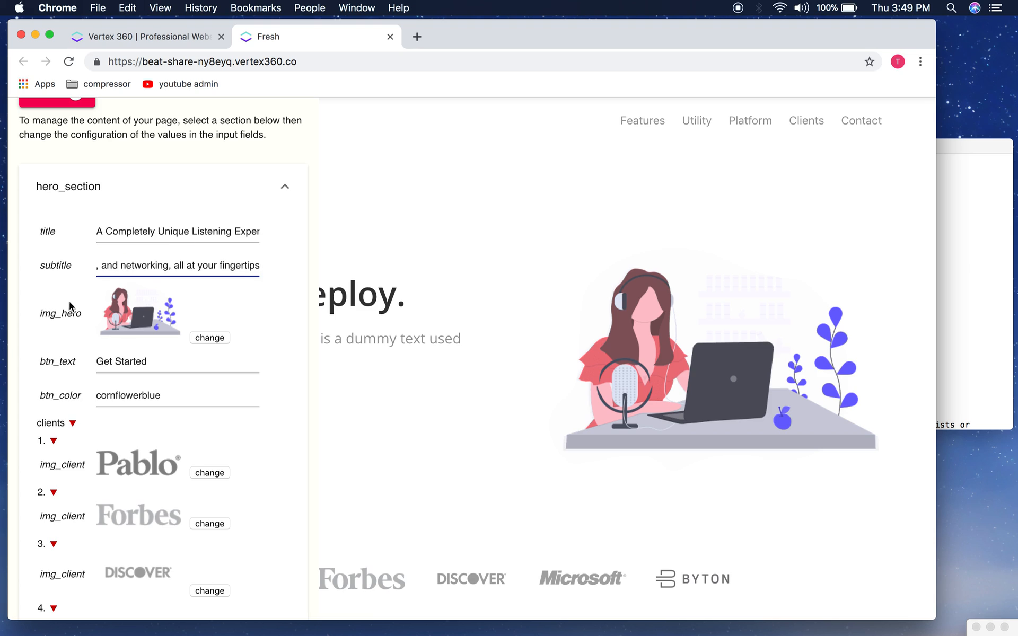
pyautogui.click(210, 337)
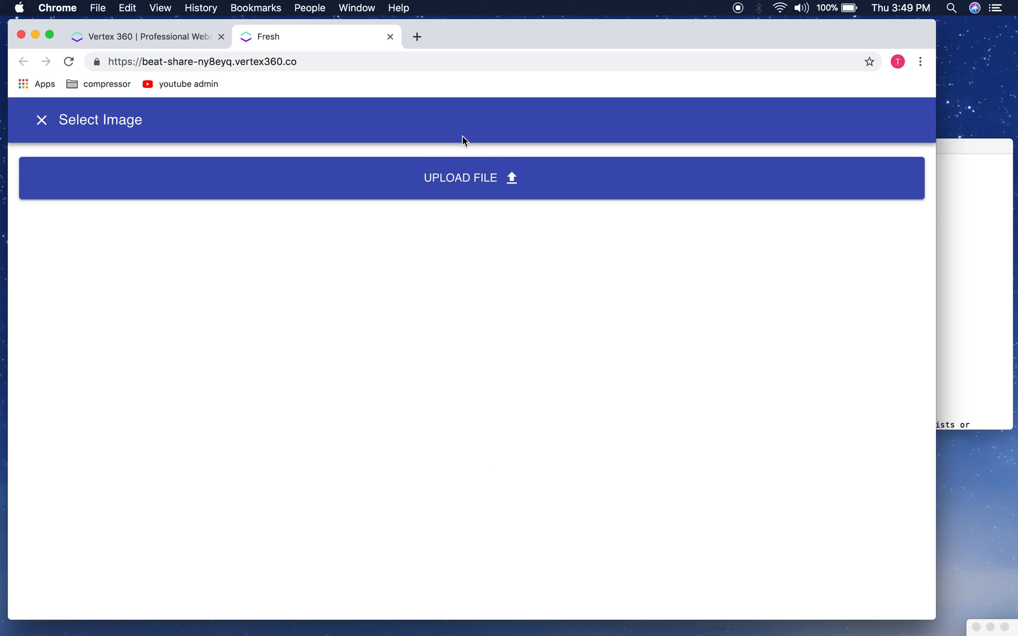
# Step: Upload hero-compressor.png from the compressed images folder as the hero image
pyautogui.moveTo(469, 33); pyautogui.dragTo(491, 29)
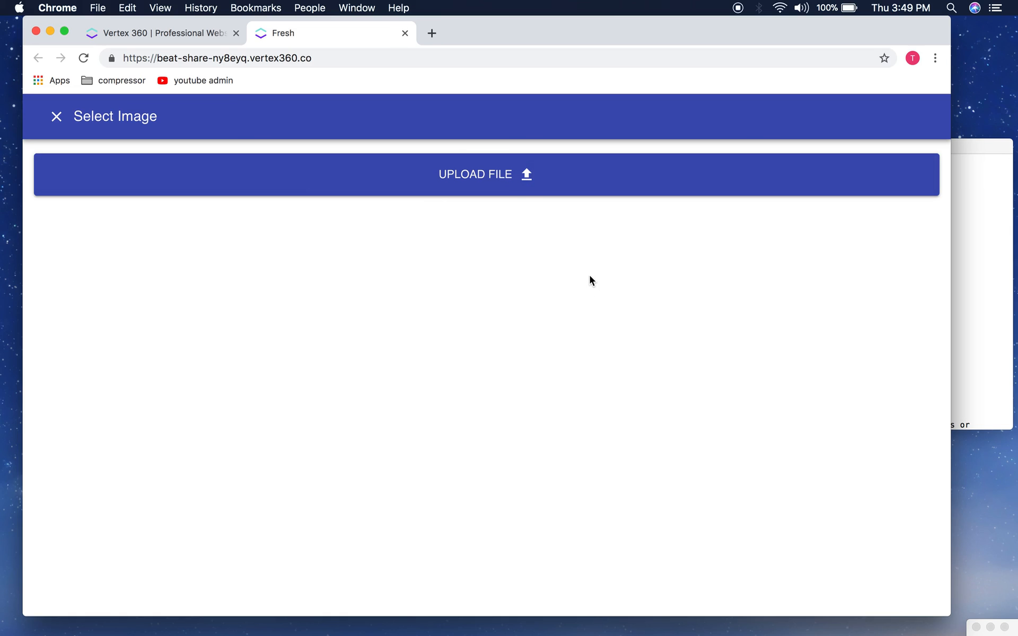
pyautogui.click(523, 193)
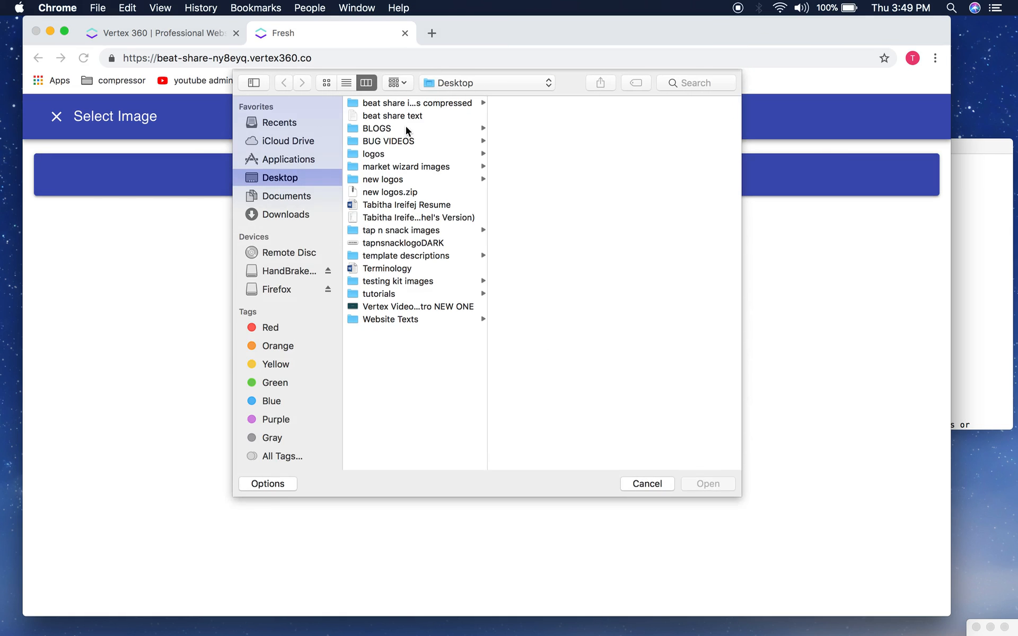
pyautogui.click(410, 105)
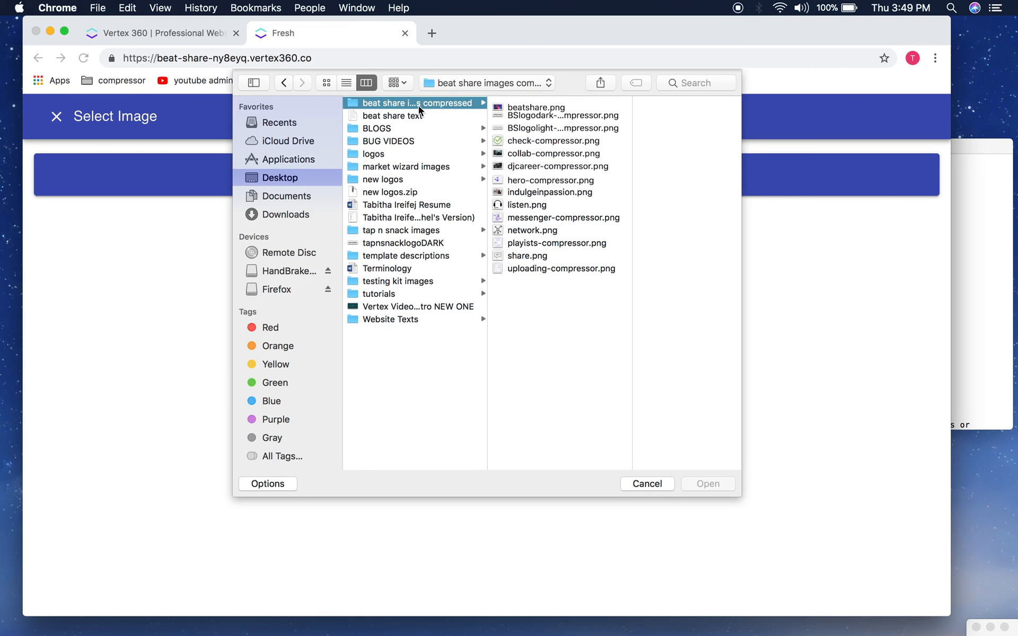
pyautogui.click(554, 180)
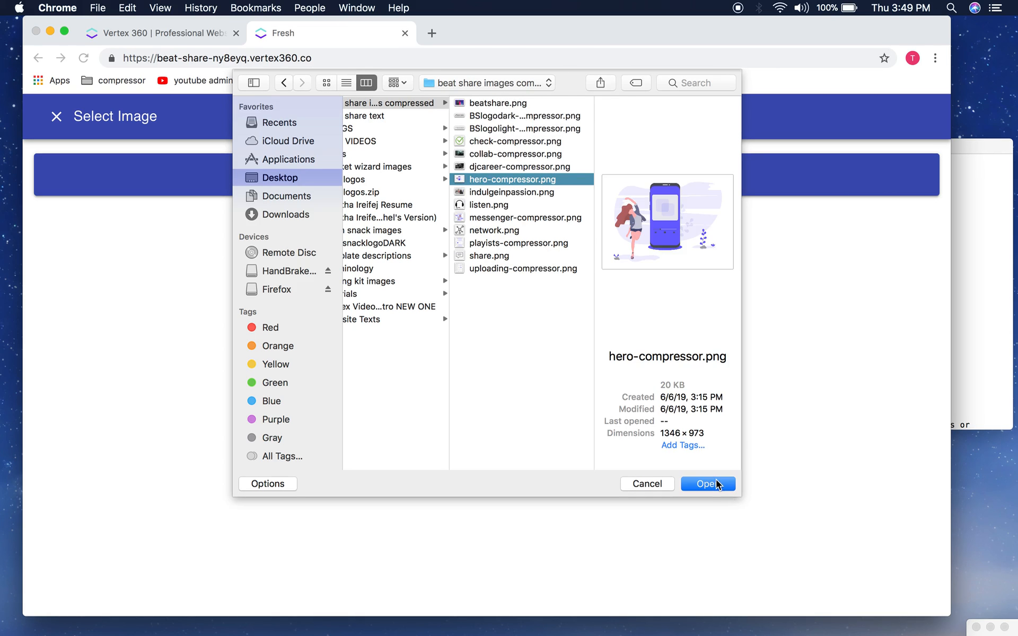
pyautogui.click(715, 483)
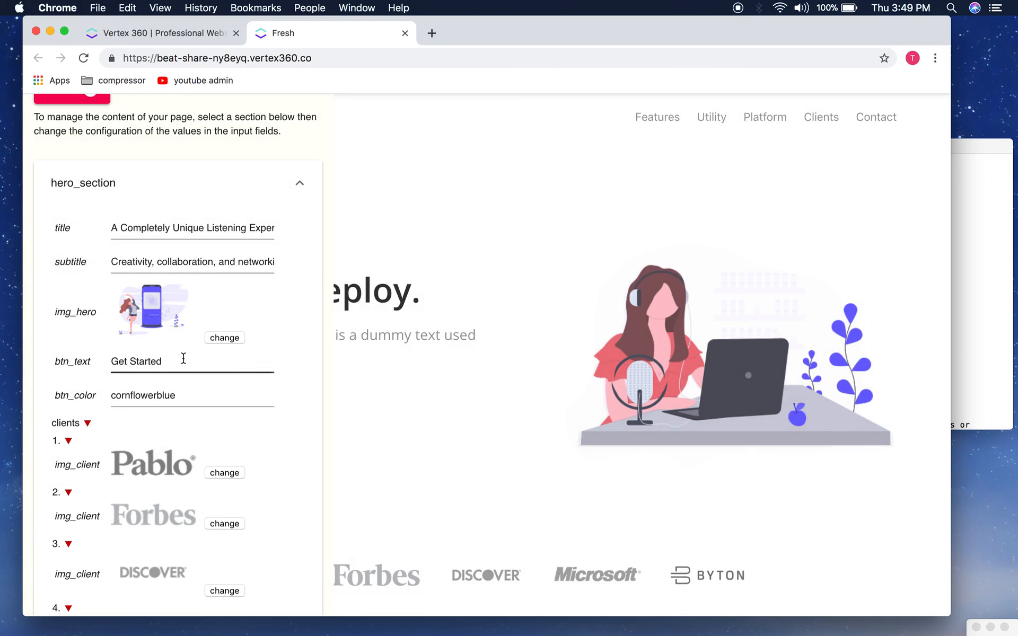
pyautogui.scroll(-5, 238, 371)
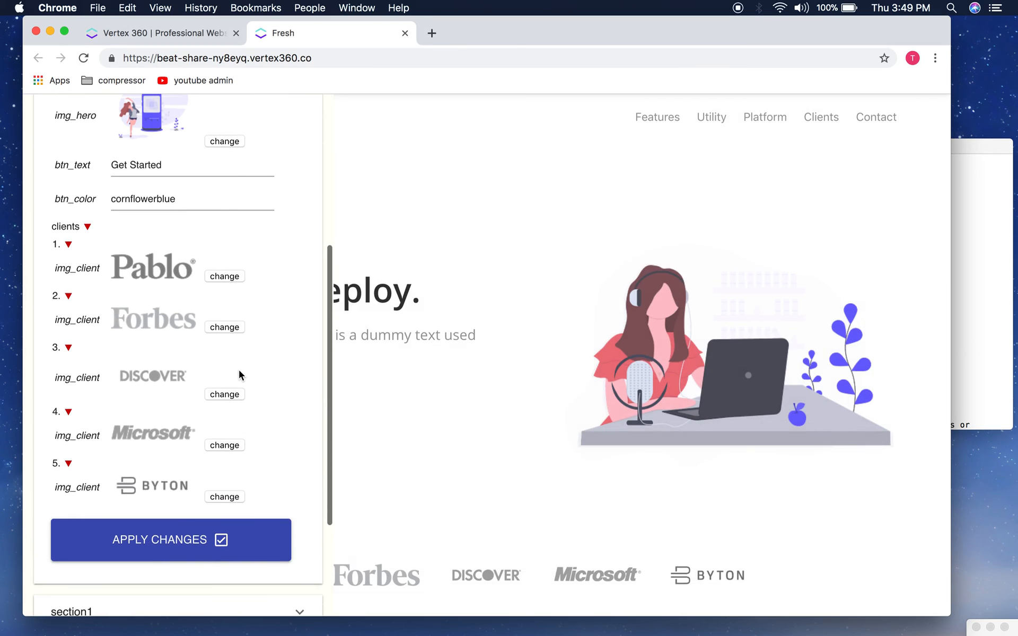
# Step: Apply the hero changes, check the new heading and subtitle, and reopen the editor
pyautogui.click(189, 546)
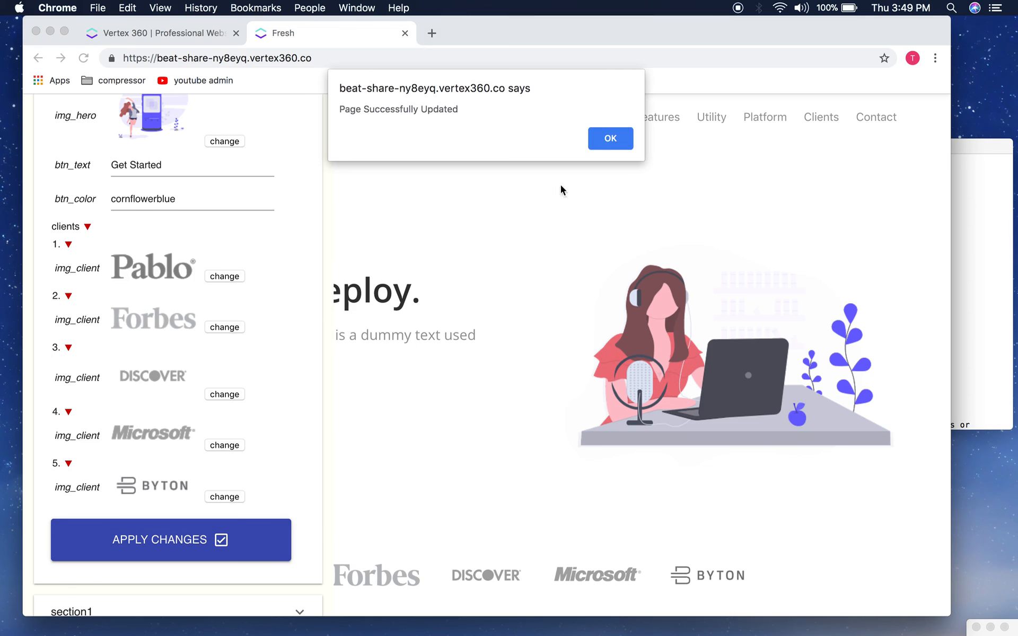
pyautogui.click(608, 140)
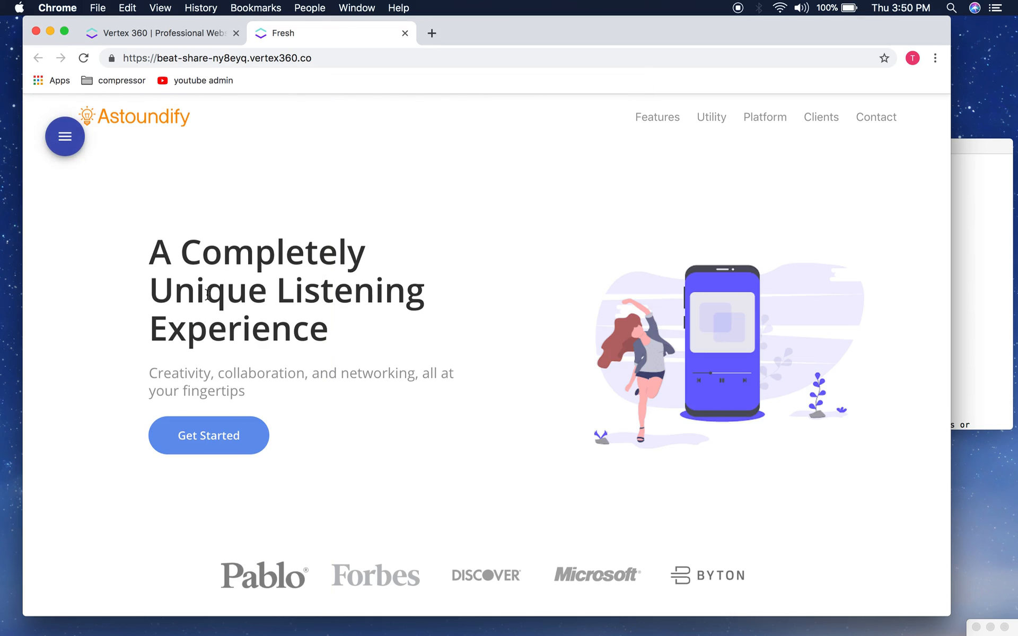
pyautogui.moveTo(150, 254); pyautogui.dragTo(365, 359)
pyautogui.click(260, 375)
pyautogui.moveTo(152, 374); pyautogui.dragTo(266, 395)
pyautogui.click(261, 399)
pyautogui.click(72, 135)
pyautogui.scroll(5, 228, 273)
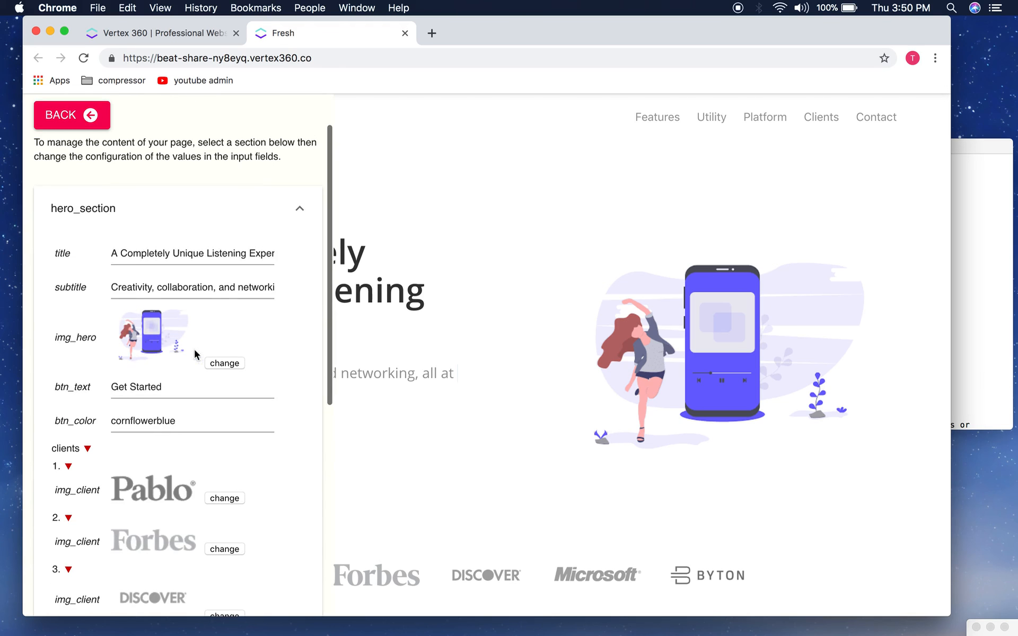
pyautogui.click(225, 364)
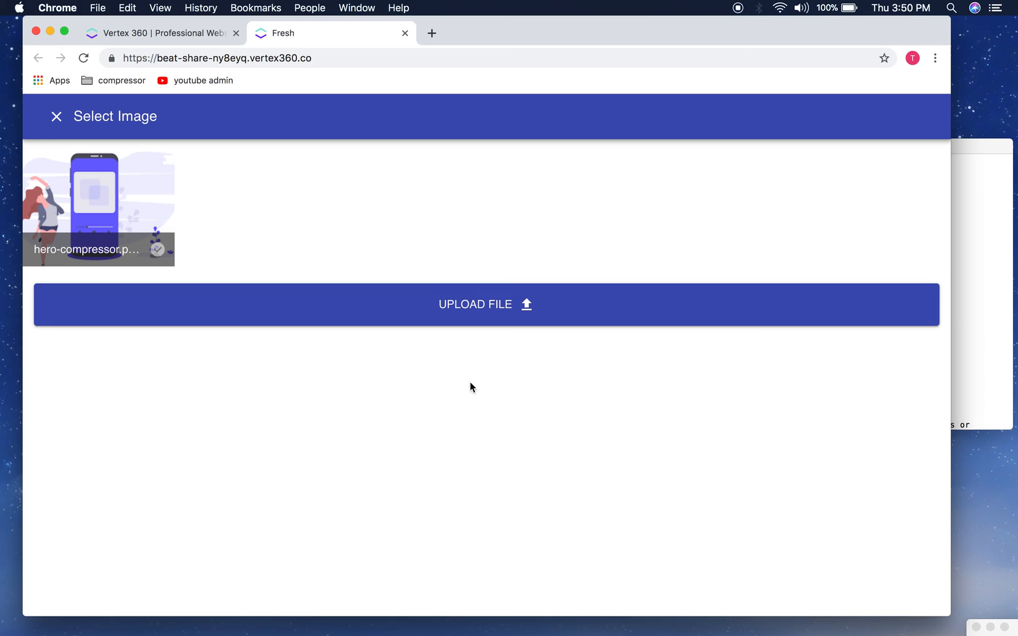
pyautogui.click(56, 116)
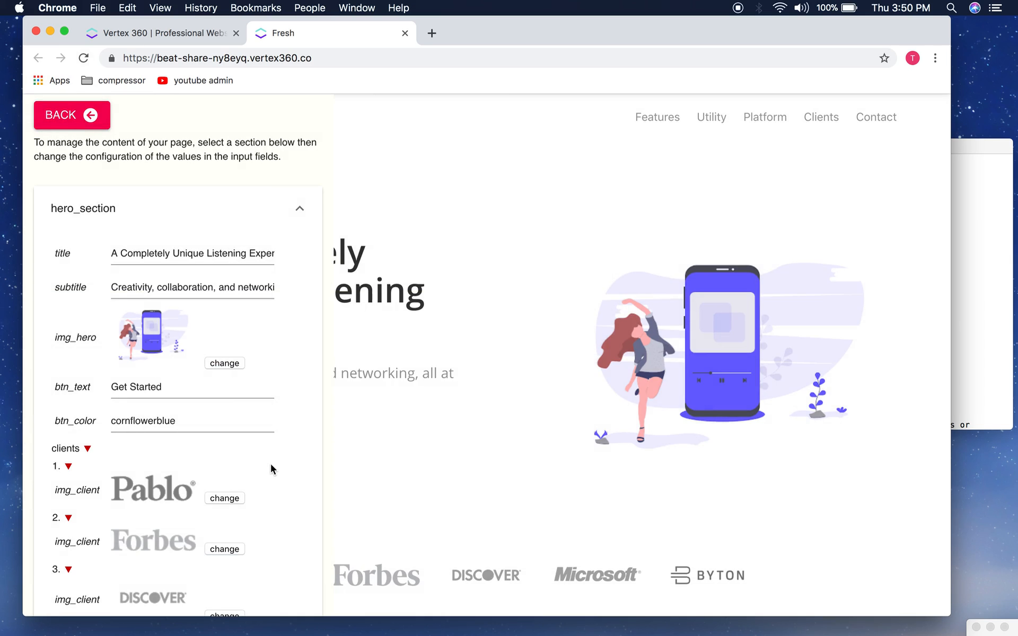
pyautogui.scroll(-5, 271, 463)
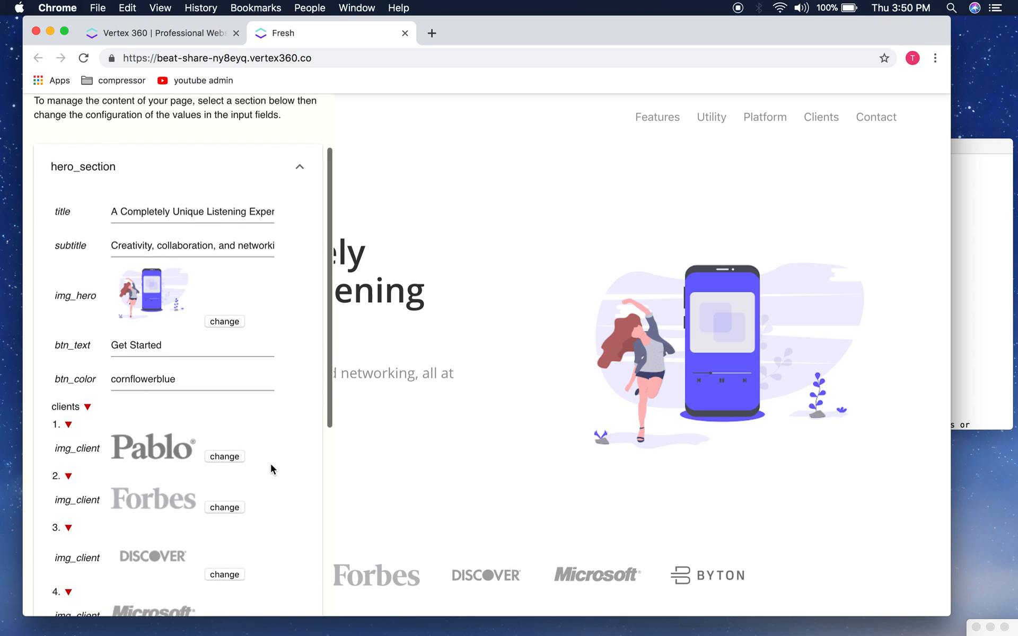
pyautogui.scroll(3, 246, 341)
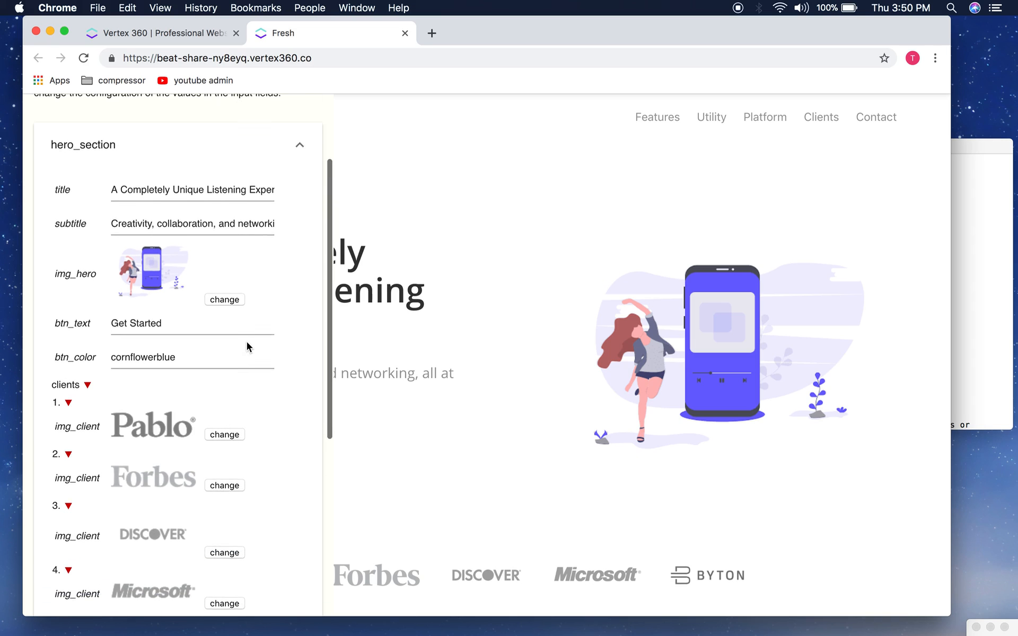
pyautogui.scroll(-2, 183, 350)
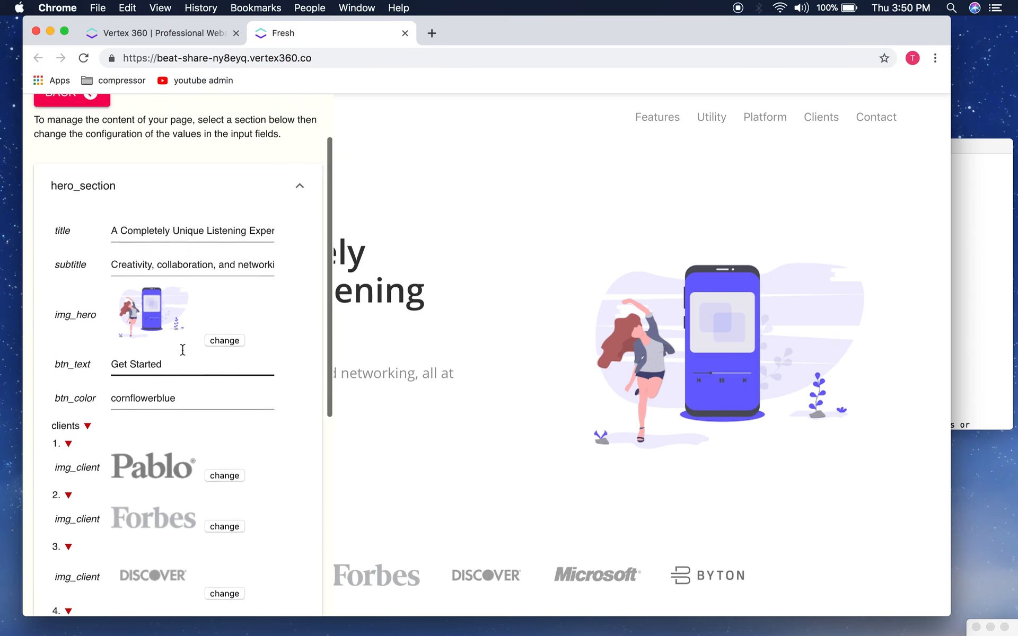
pyautogui.scroll(4, 120, 314)
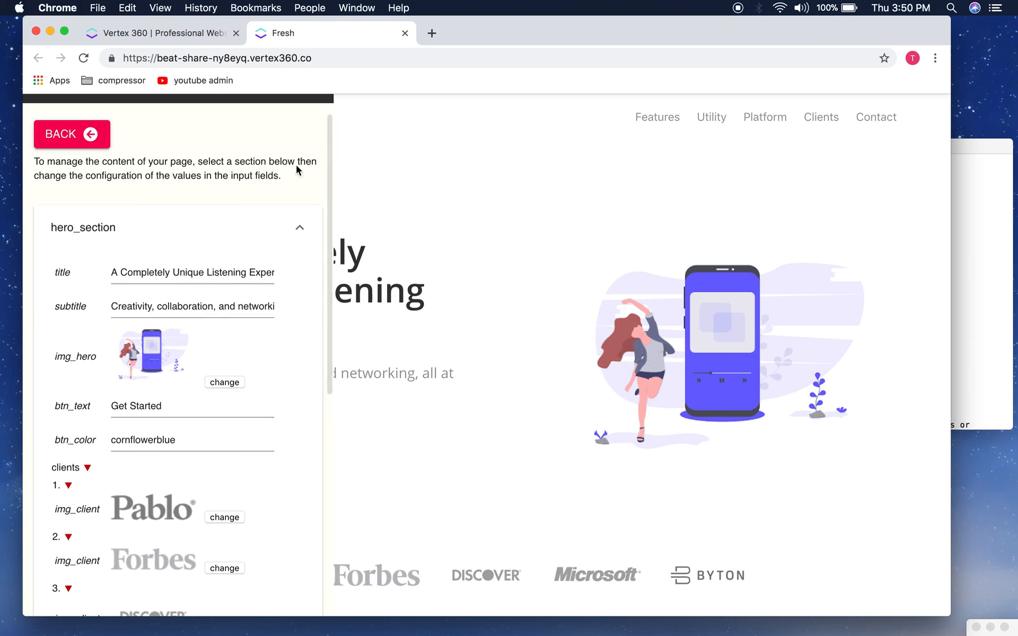
pyautogui.scroll(2, 295, 166)
pyautogui.click(304, 124)
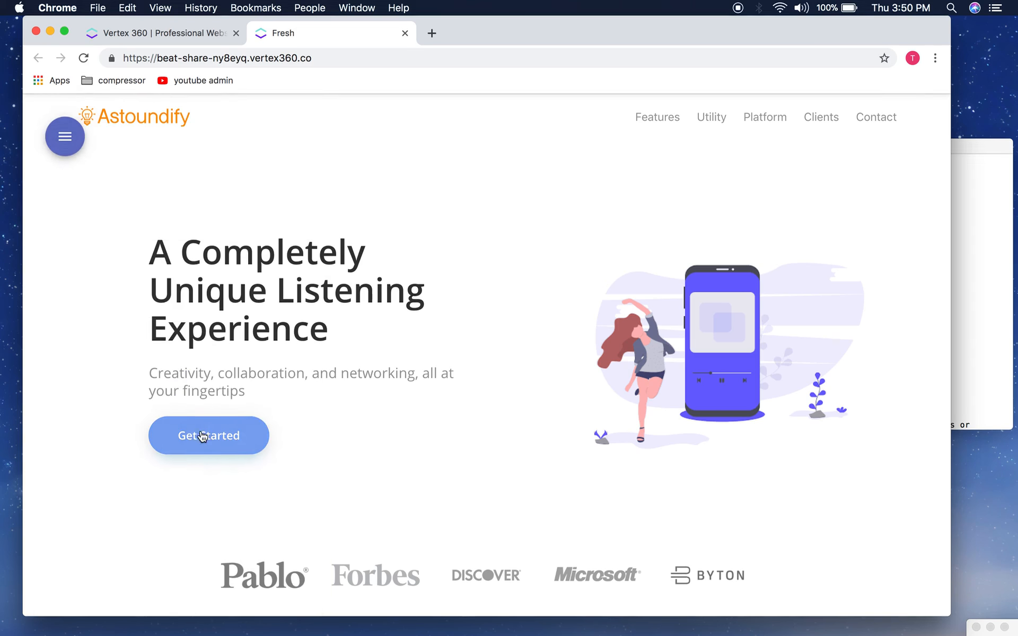
pyautogui.scroll(-1, 225, 426)
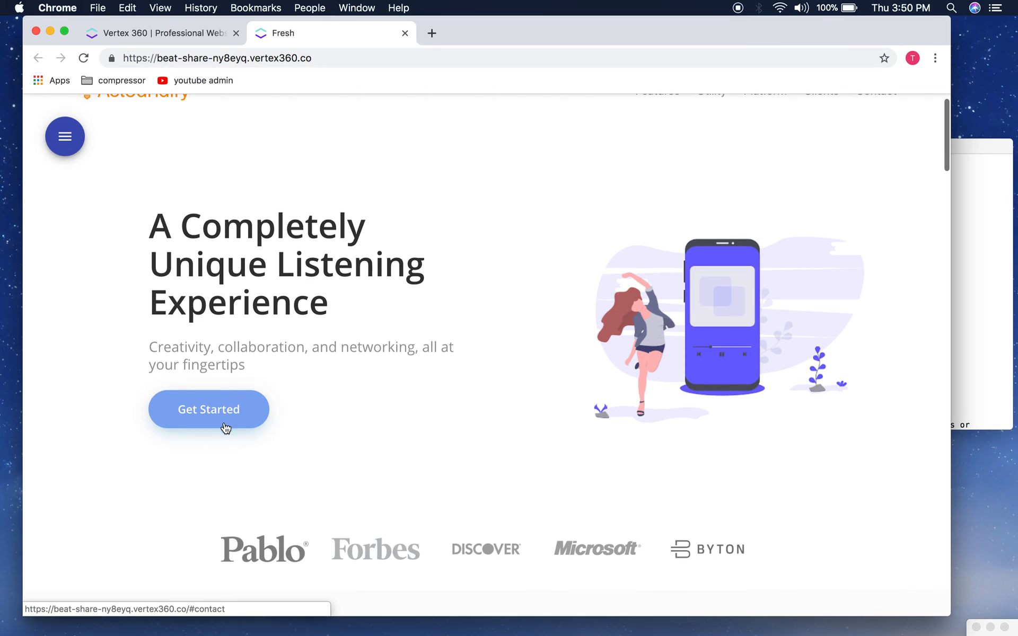
pyautogui.click(64, 133)
pyautogui.scroll(-3, 193, 440)
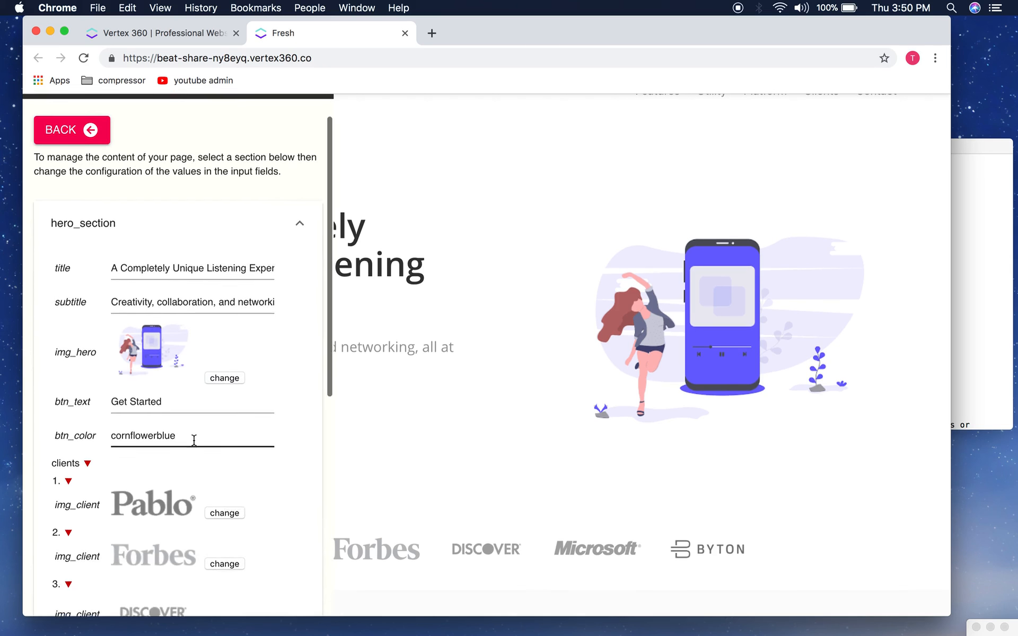
# Step: Change the hero button text to 'Join Now!' and its colour to darkblue, then apply
pyautogui.tripleClick(179, 381)
pyautogui.write('Join')
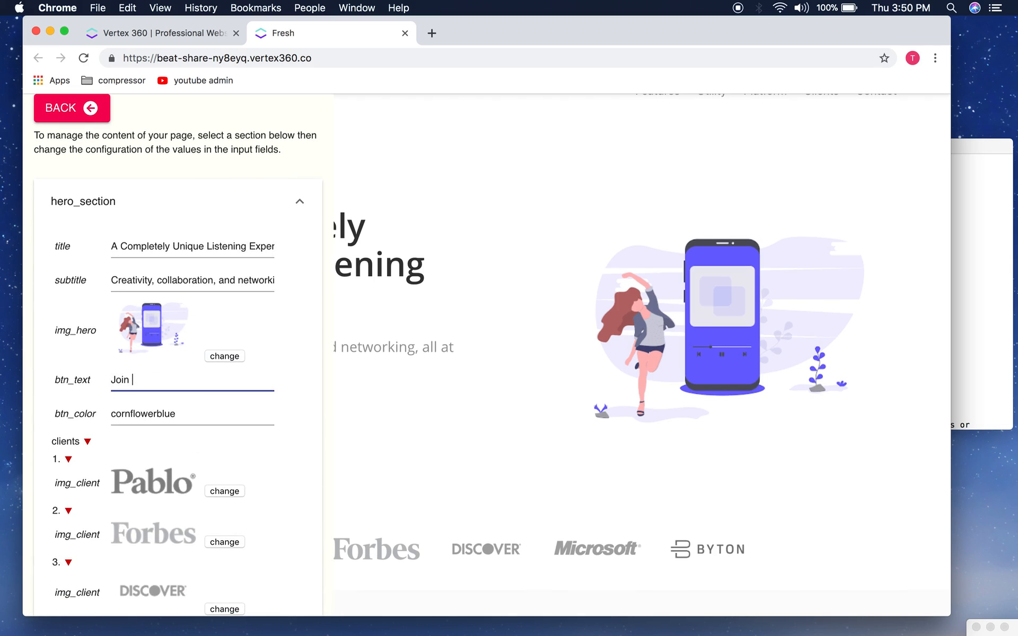
pyautogui.write(' Now!')
pyautogui.tripleClick(190, 413)
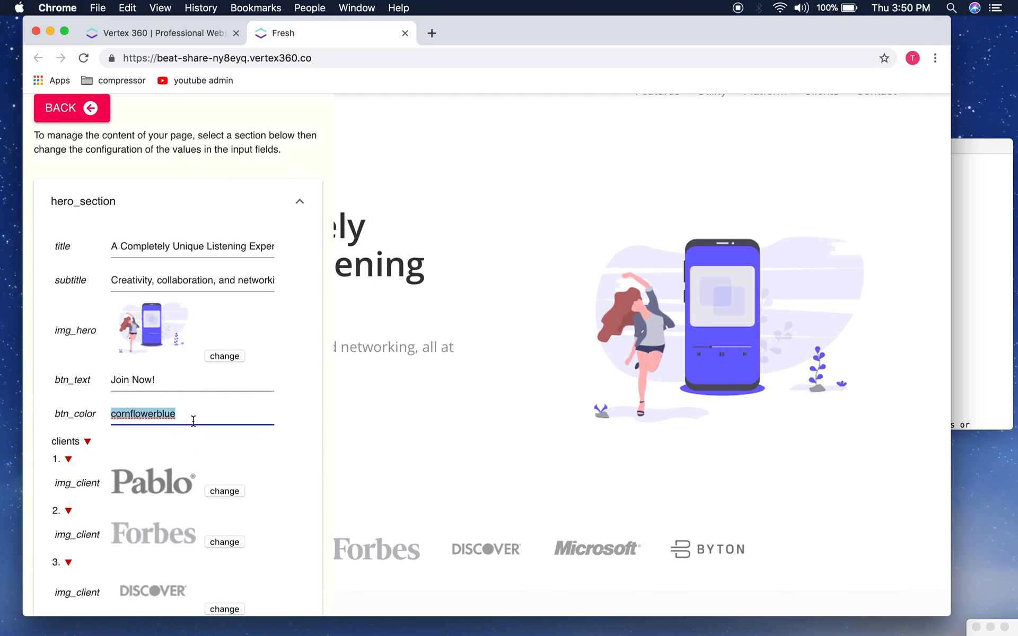
pyautogui.write('j')
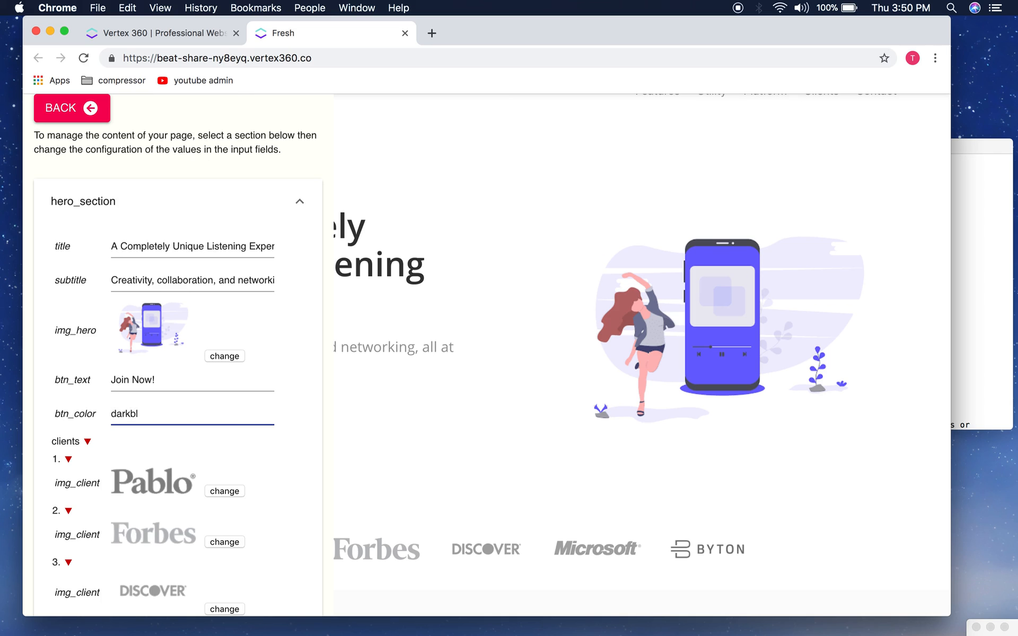
pyautogui.scroll(-10, 272, 412)
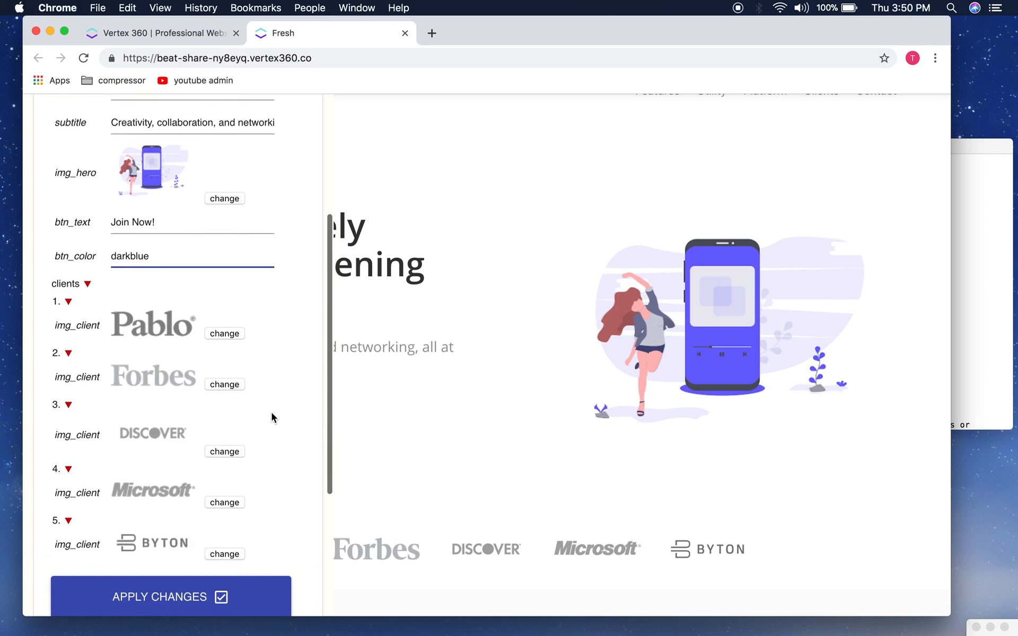
pyautogui.click(166, 553)
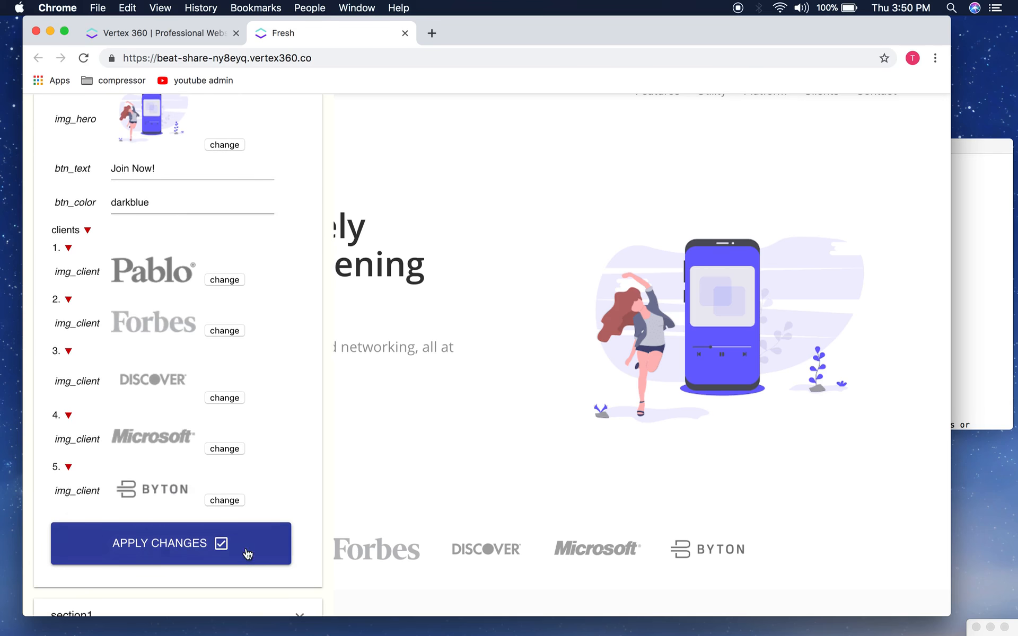
pyautogui.click(609, 140)
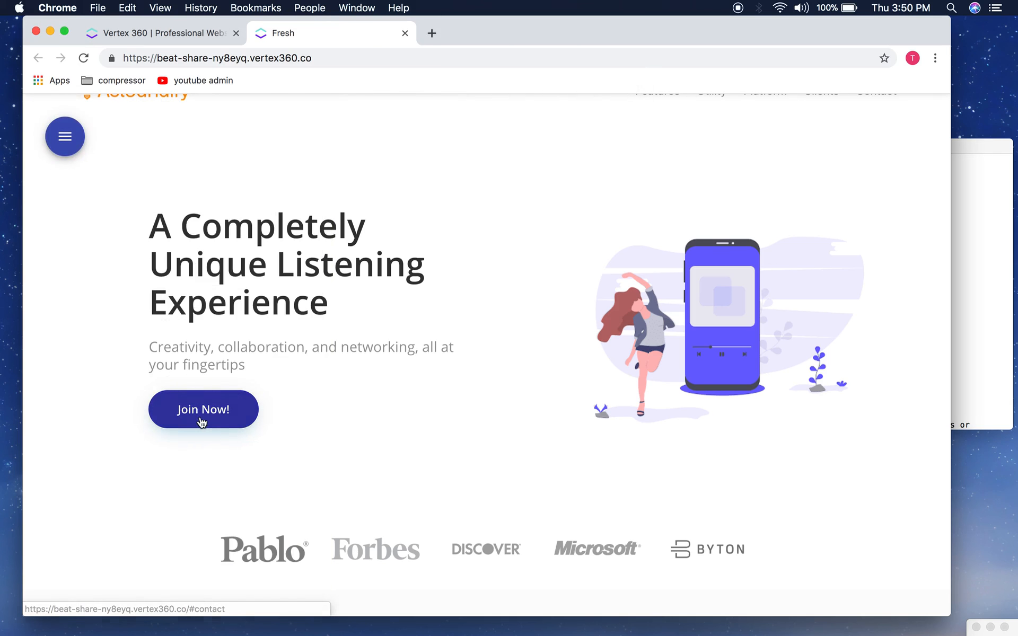
# Step: Reopen the page editor and scroll the hero_section fields down to the Pablo client logo
pyautogui.scroll(1, 311, 311)
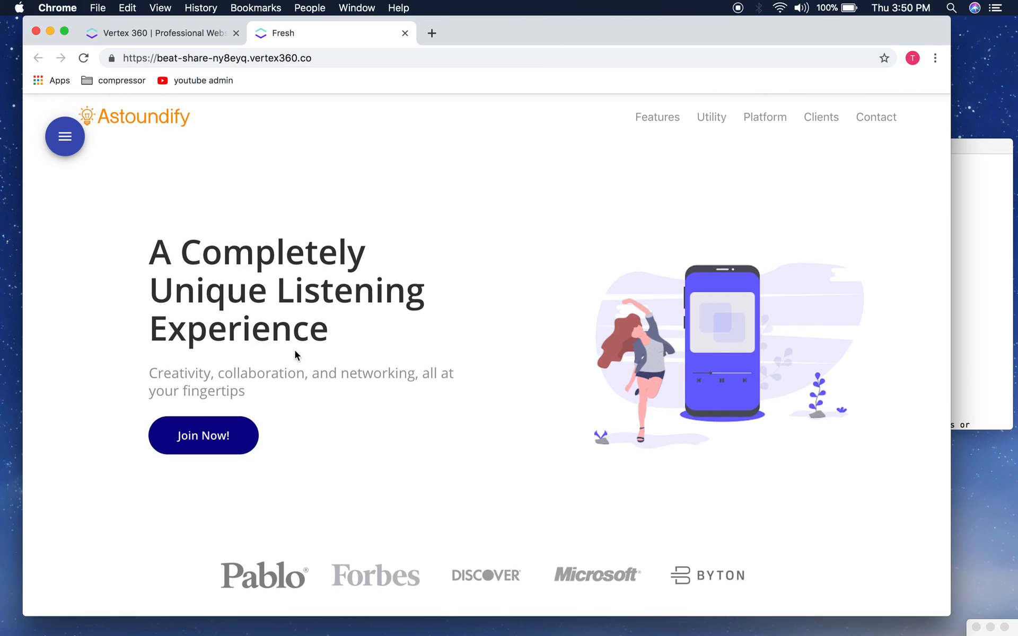
pyautogui.scroll(-3, 295, 355)
pyautogui.scroll(3, 114, 160)
pyautogui.click(58, 129)
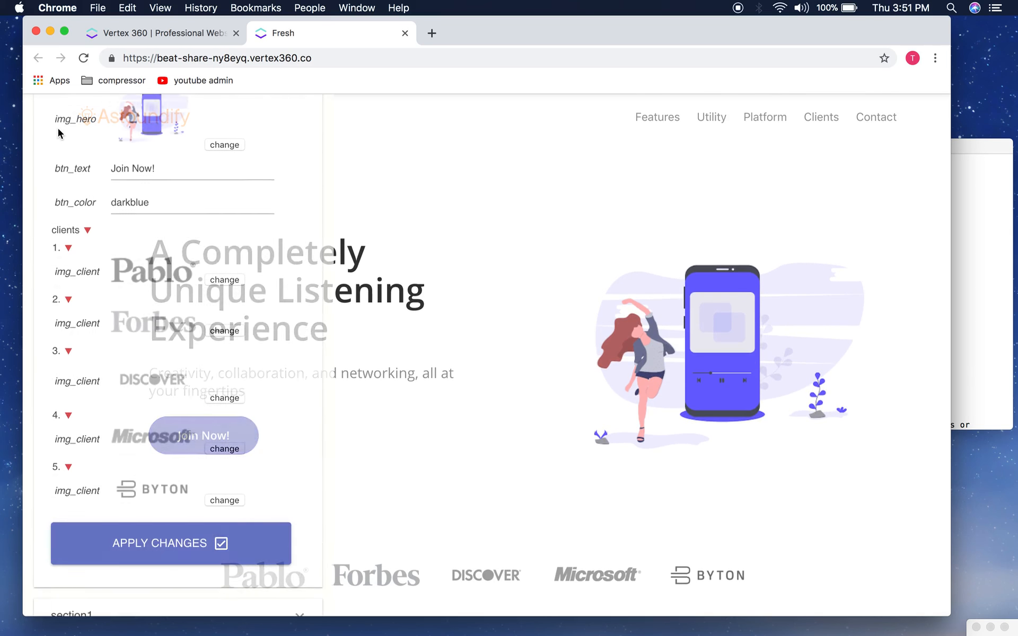
pyautogui.scroll(-5, 204, 263)
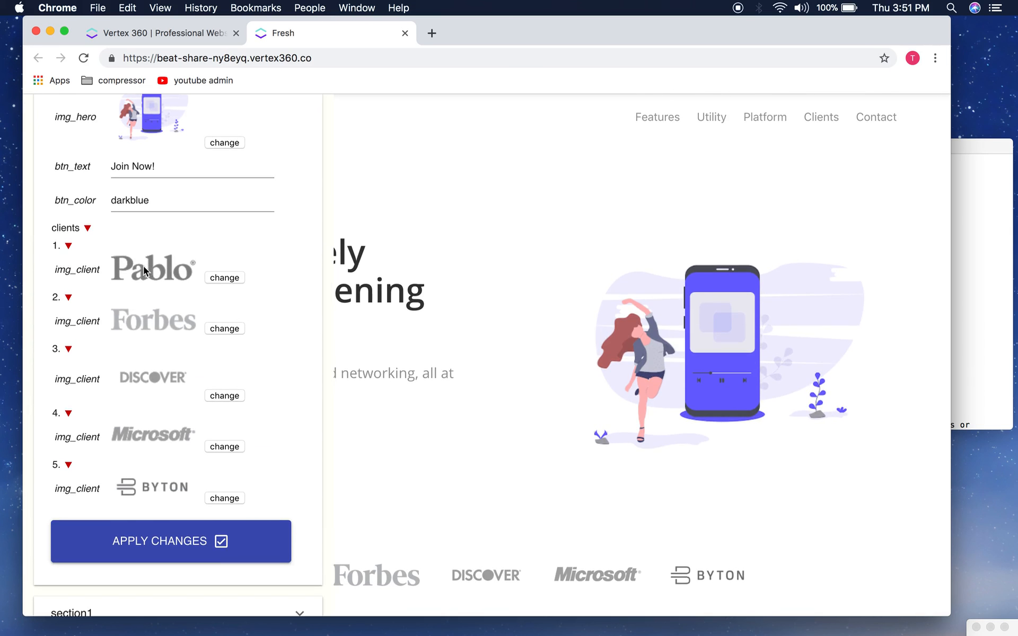
pyautogui.scroll(3, 135, 501)
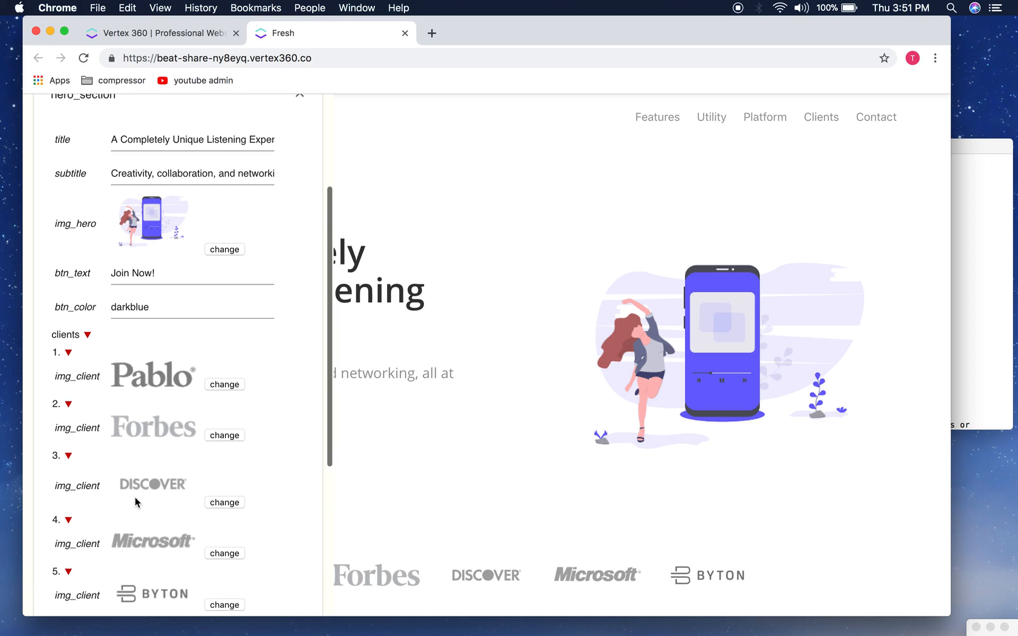
pyautogui.scroll(-1, 134, 501)
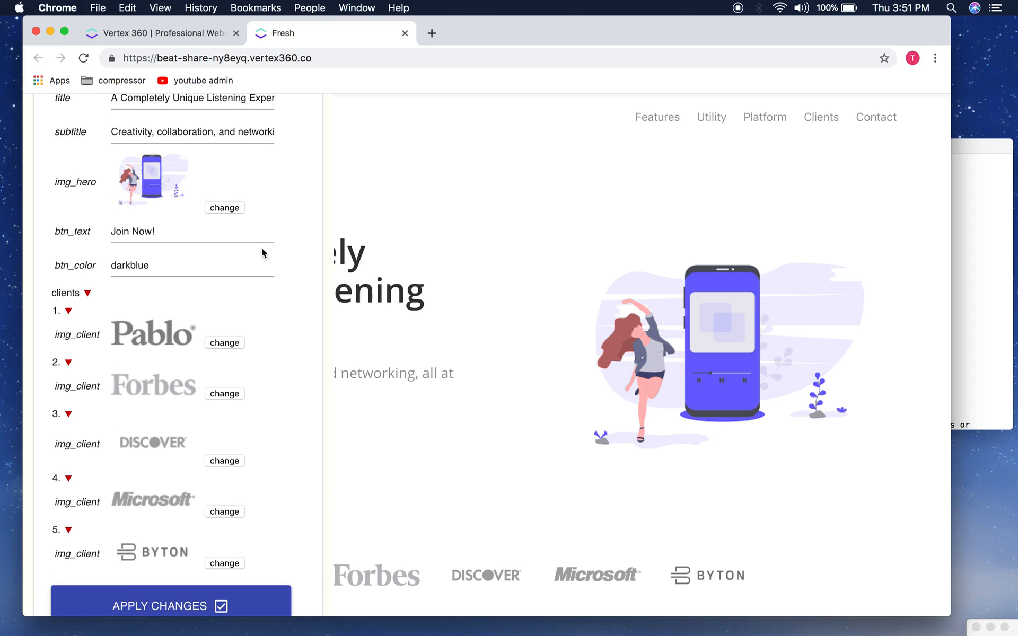
pyautogui.click(224, 343)
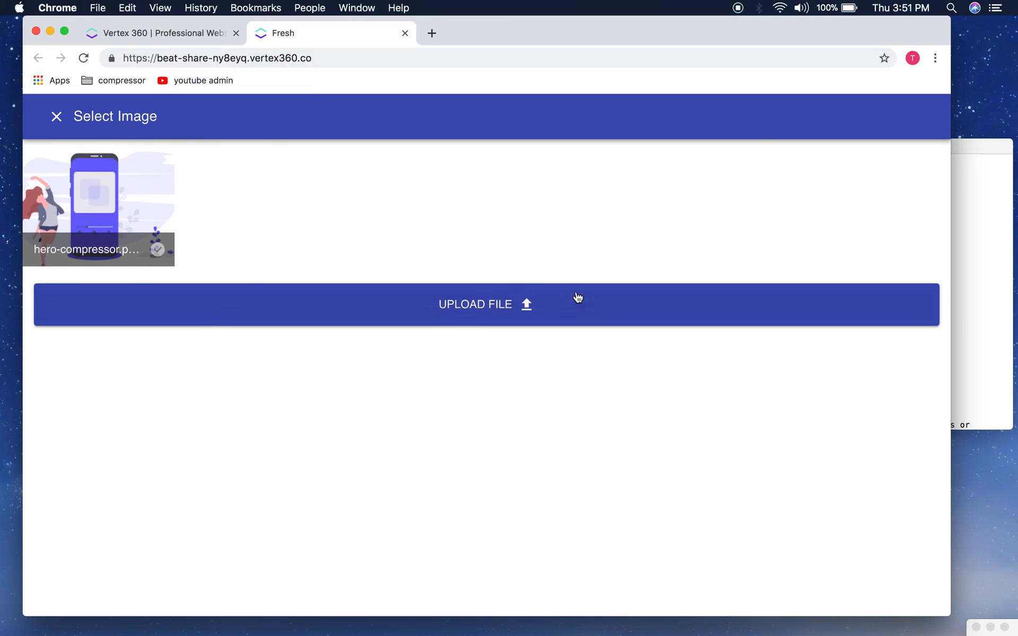
# Step: Start a file upload and browse to the logos folders on the Desktop
pyautogui.click(502, 307)
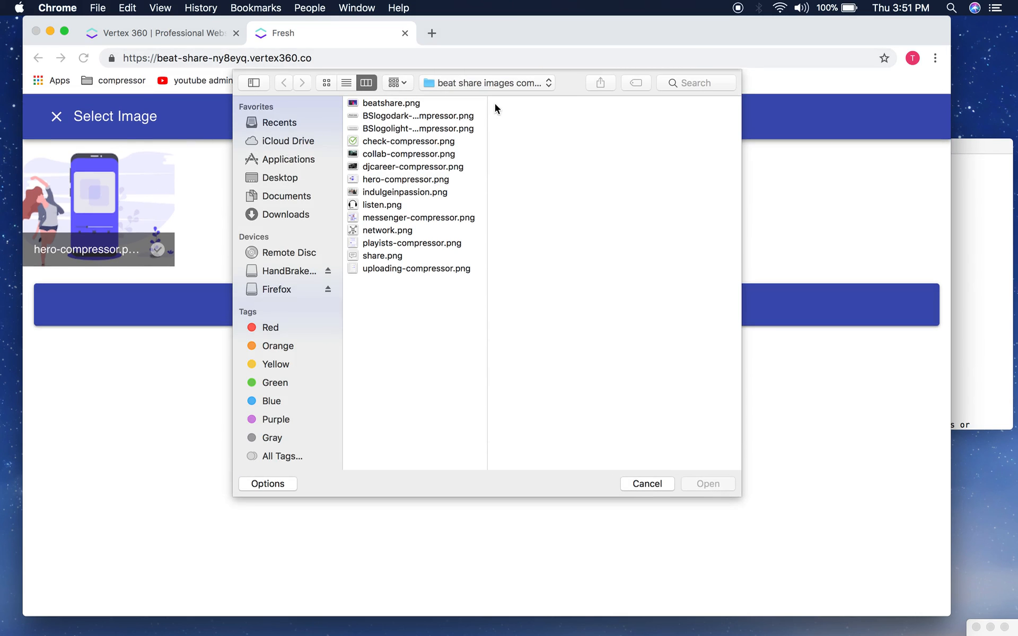
pyautogui.click(482, 83)
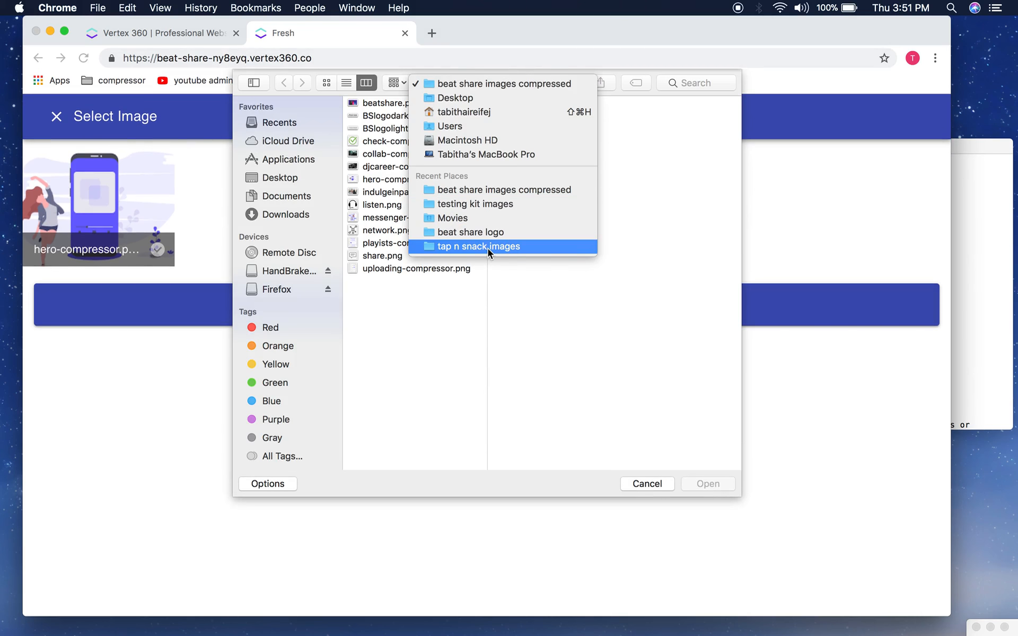
pyautogui.click(404, 179)
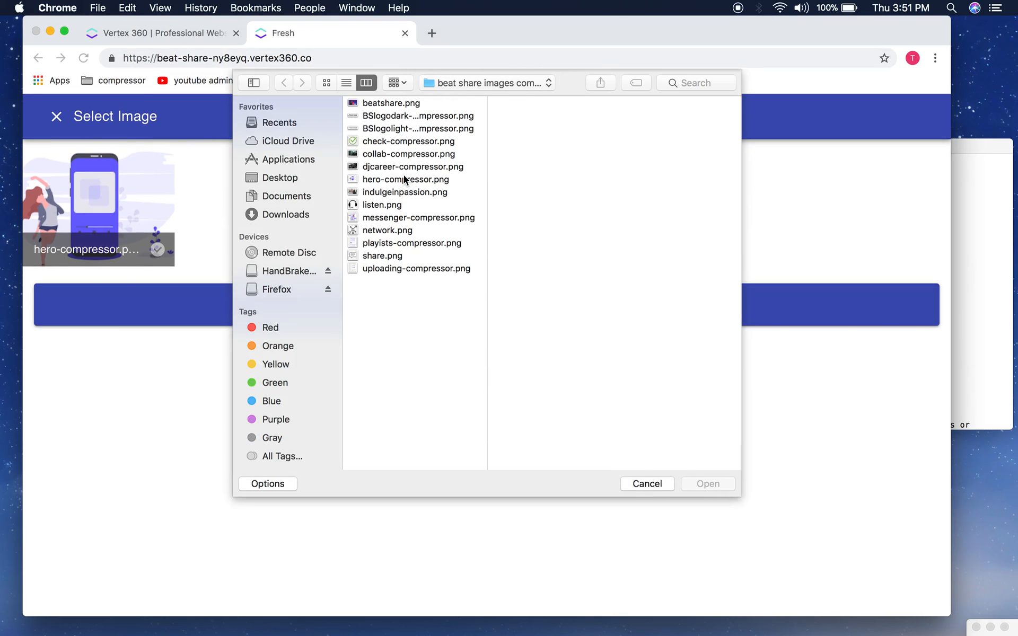
pyautogui.click(461, 82)
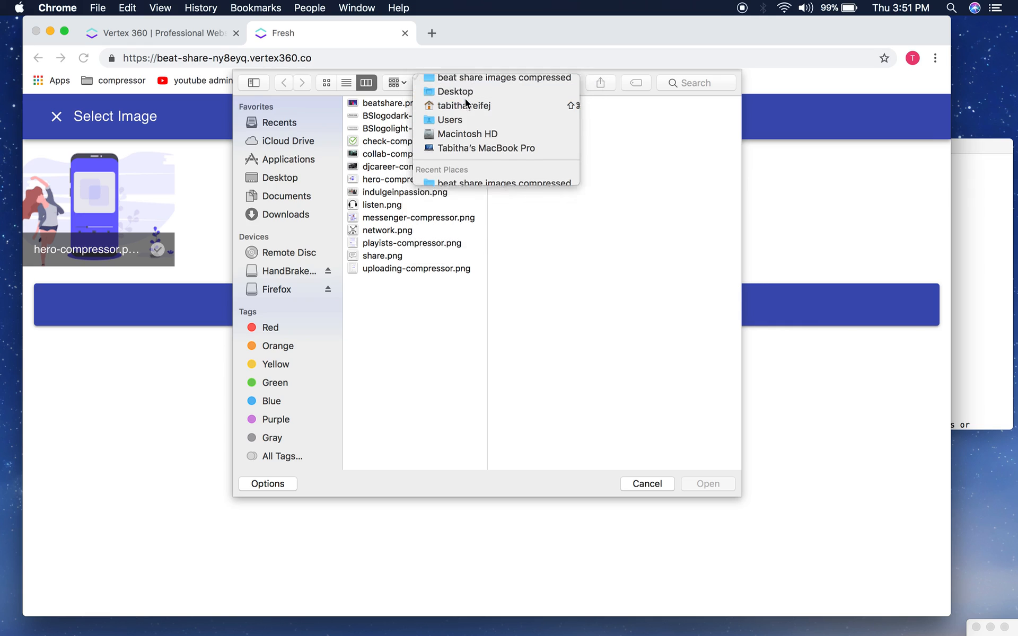
pyautogui.click(465, 94)
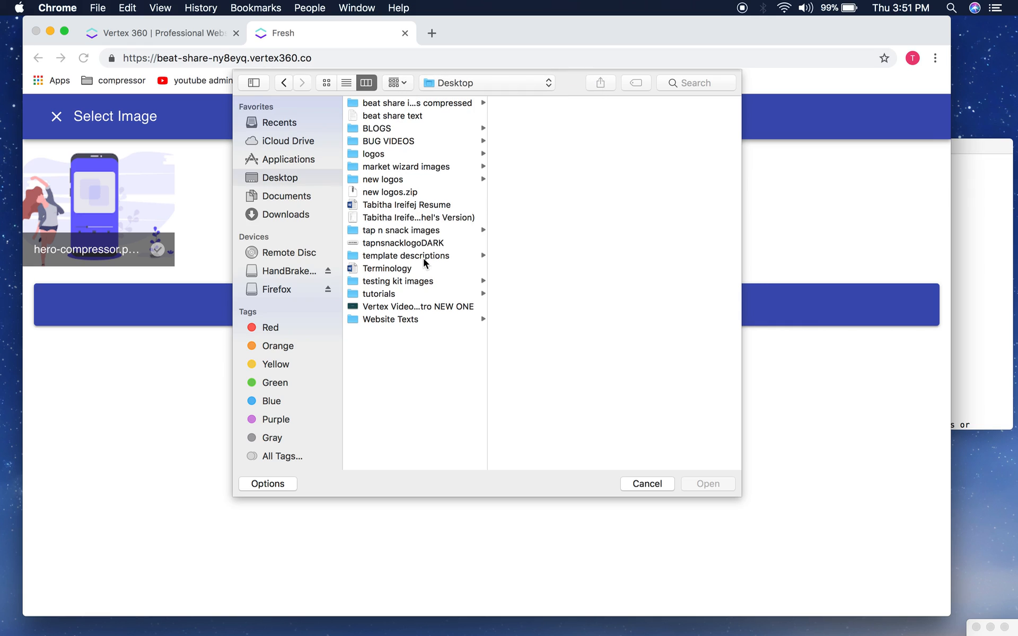
pyautogui.click(384, 179)
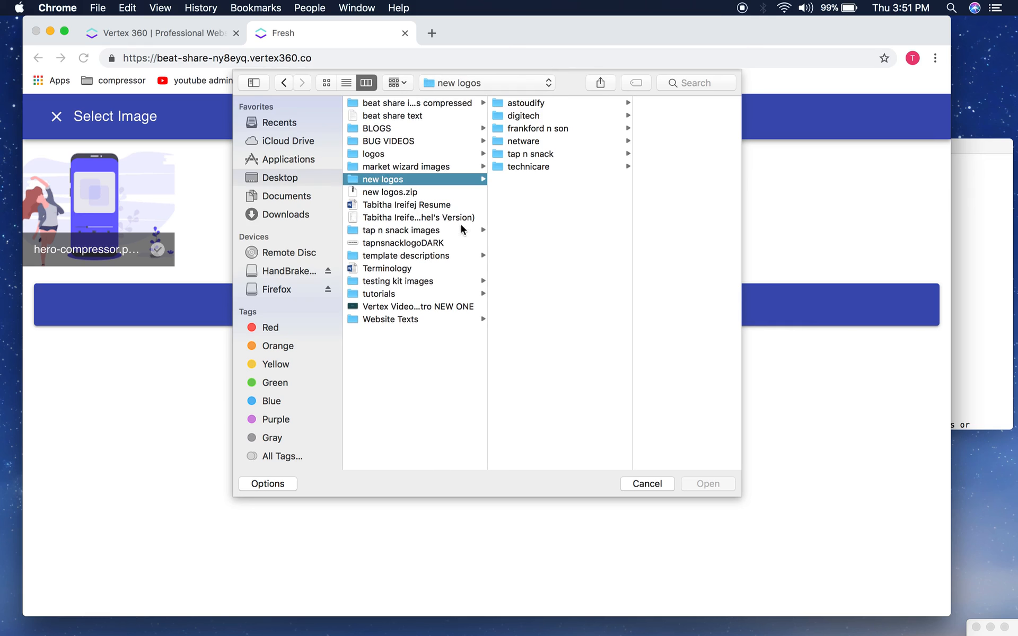
pyautogui.click(393, 155)
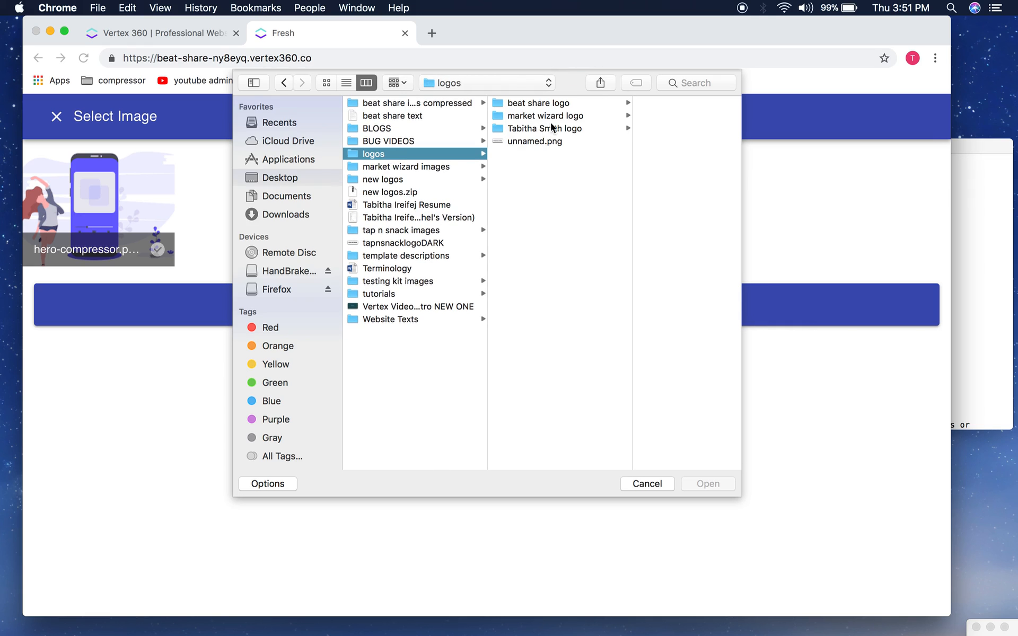
# Step: Upload logodarkTS from the personal logo folder as the first client logo and apply
pyautogui.click(537, 104)
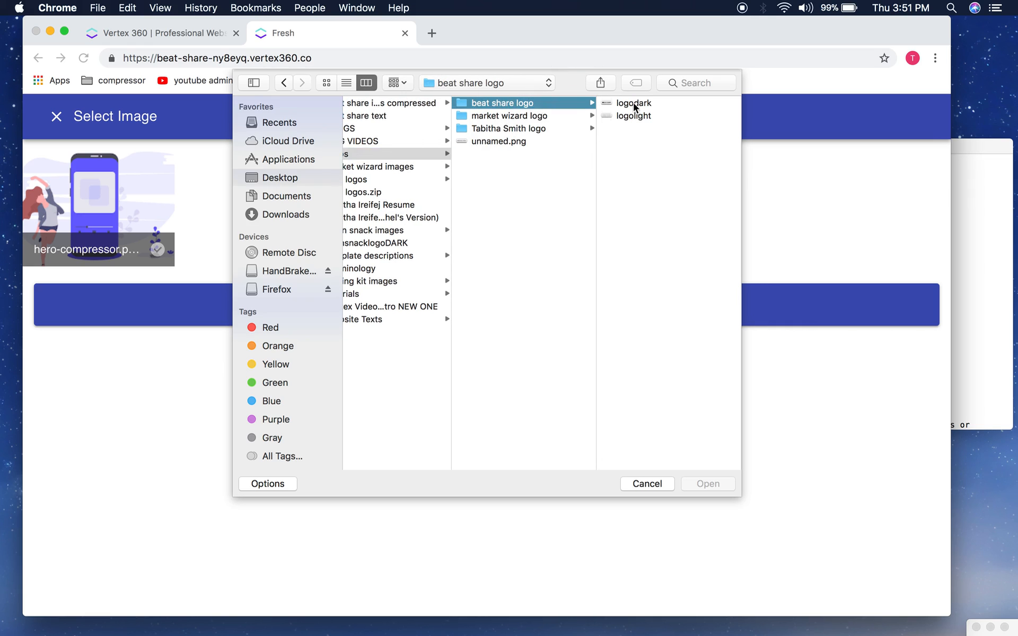
pyautogui.click(537, 115)
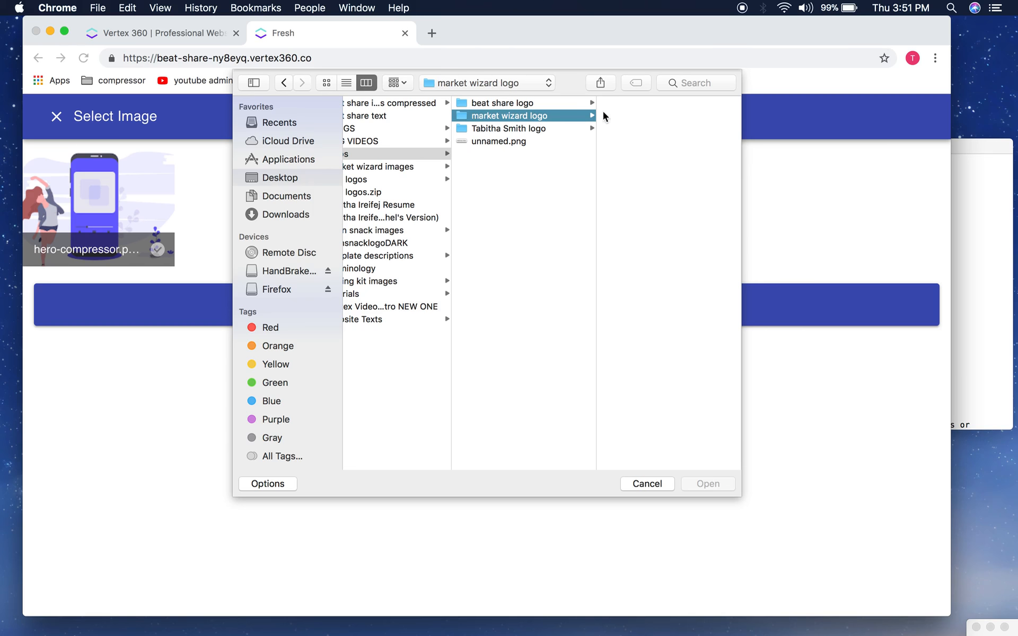
pyautogui.click(570, 128)
pyautogui.click(640, 104)
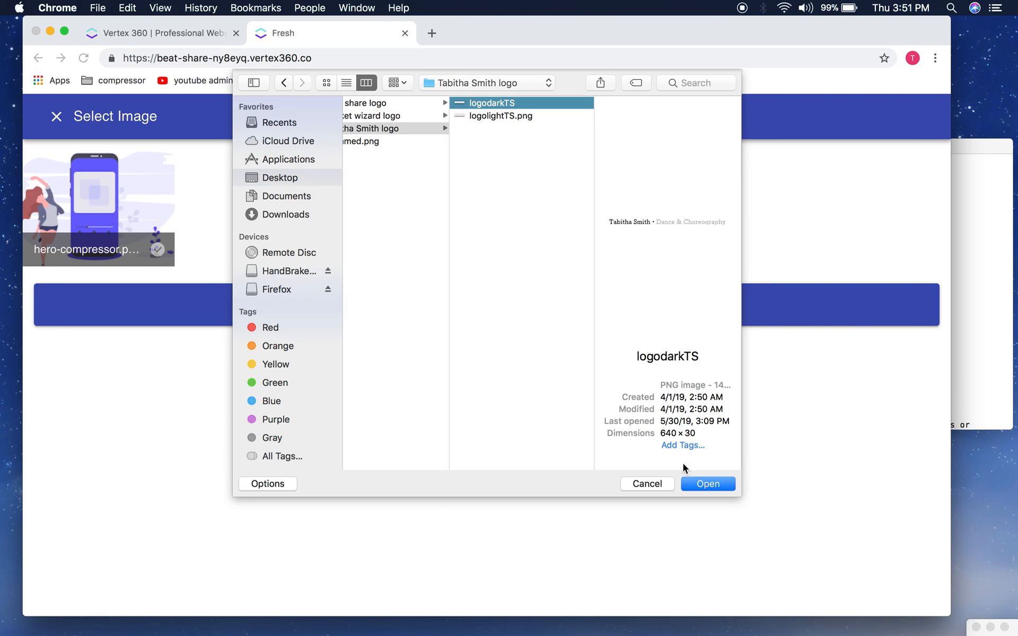
pyautogui.click(701, 493)
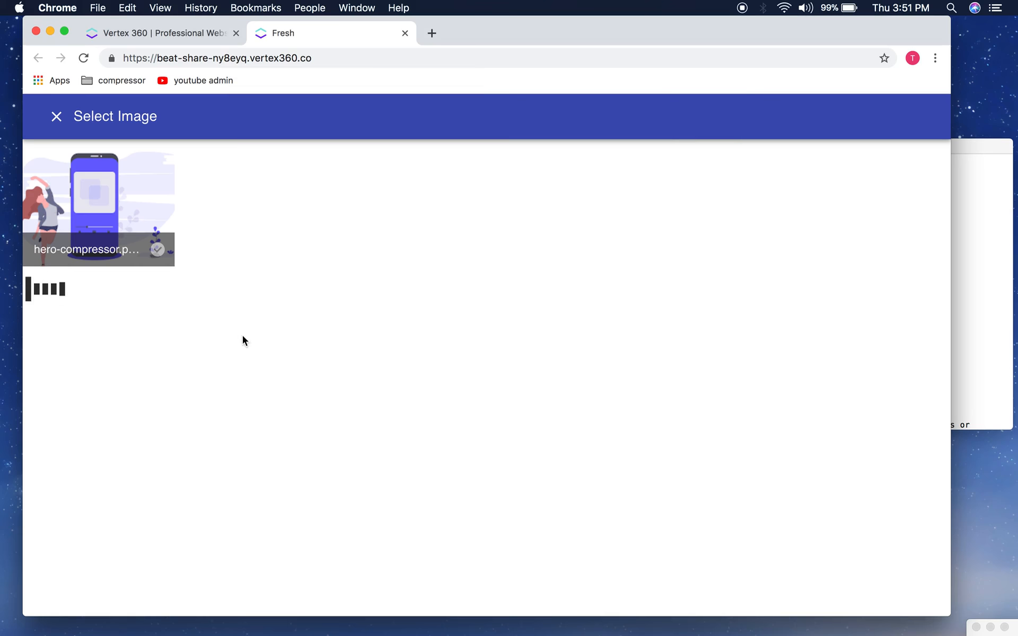
pyautogui.scroll(-4, 194, 387)
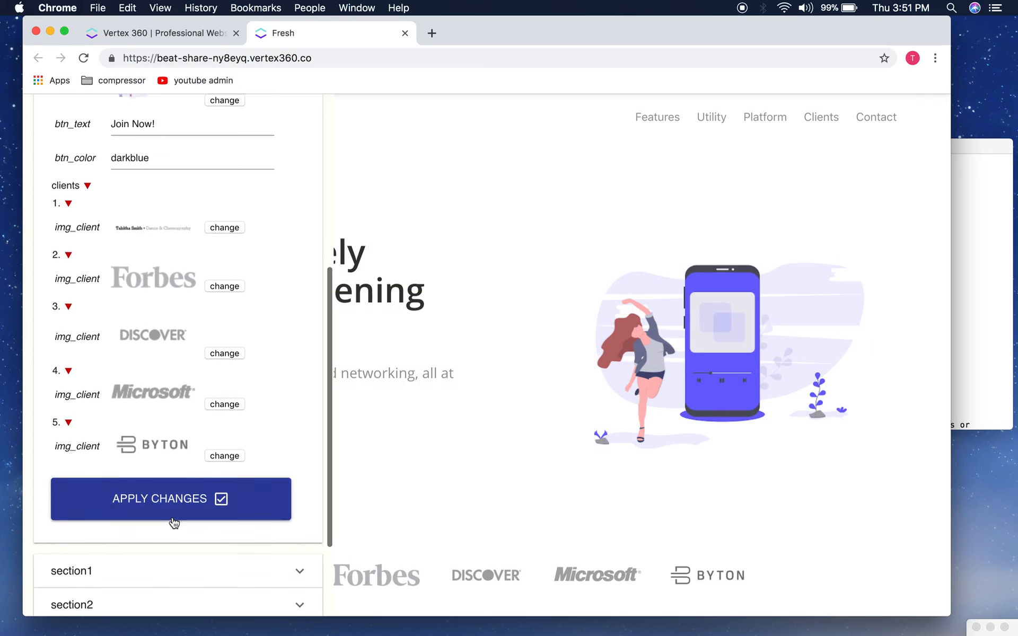
pyautogui.click(158, 499)
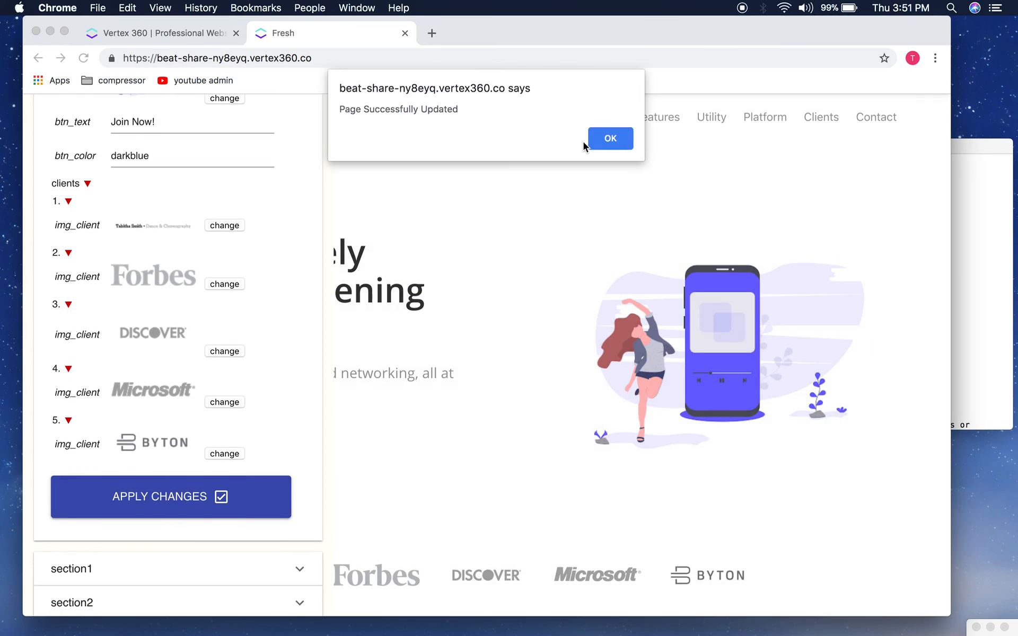
# Step: Dismiss the page-updated alert and reopen the page content editor
pyautogui.click(609, 139)
pyautogui.scroll(-2, 364, 432)
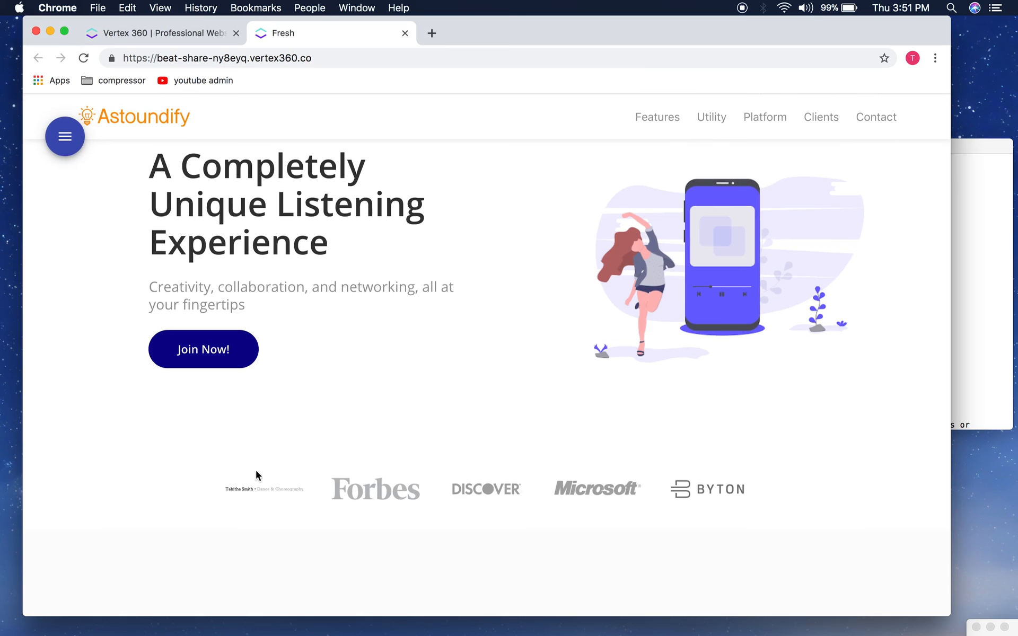
pyautogui.moveTo(518, 29); pyautogui.dragTo(528, 29)
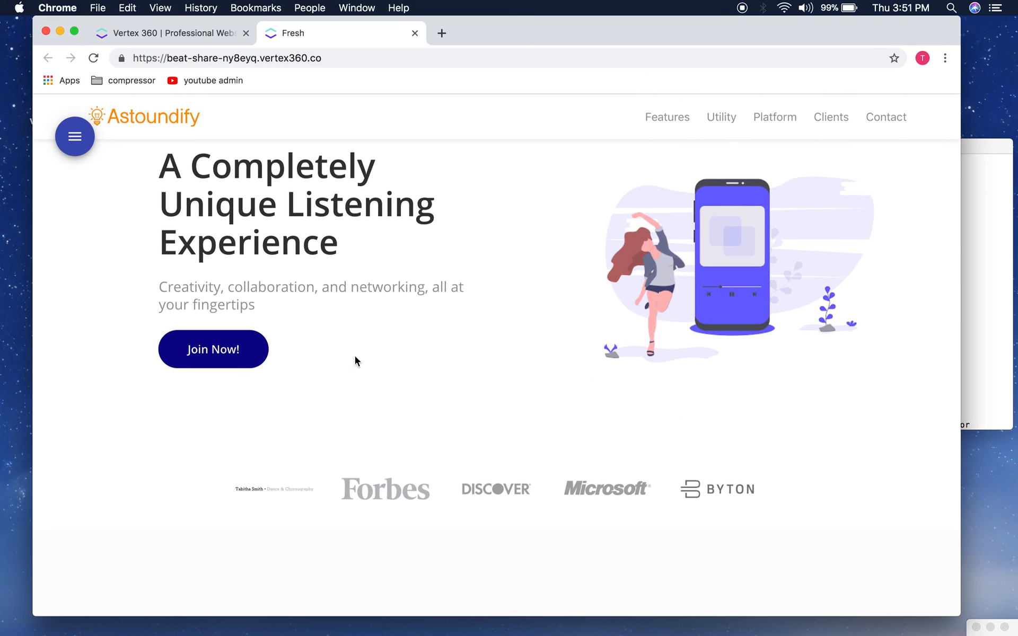
pyautogui.click(80, 129)
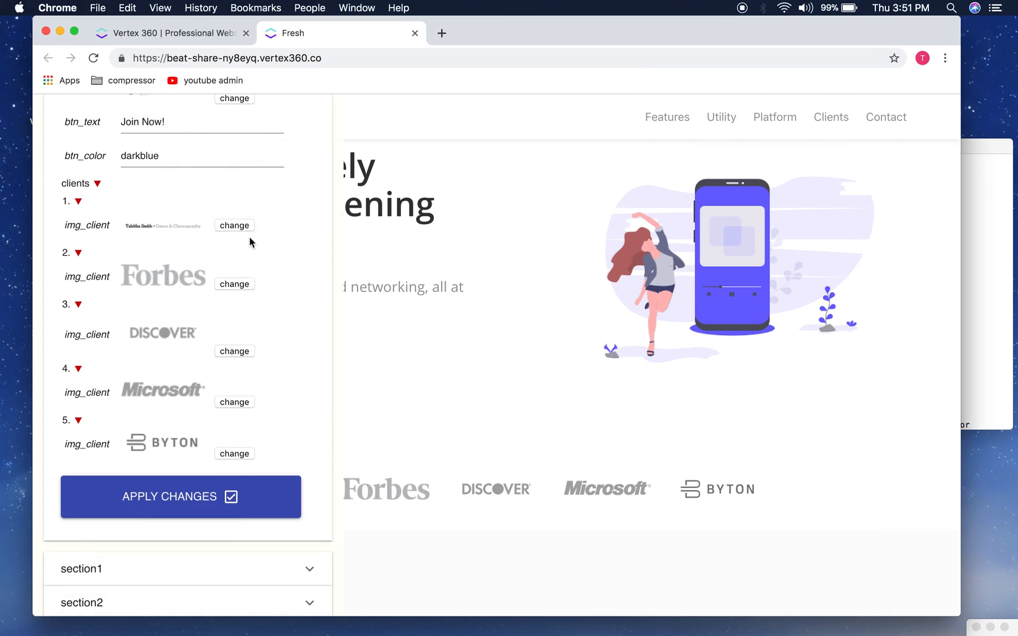
# Step: Collapse the hero section's settings and expand section1's fields
pyautogui.scroll(6, 221, 444)
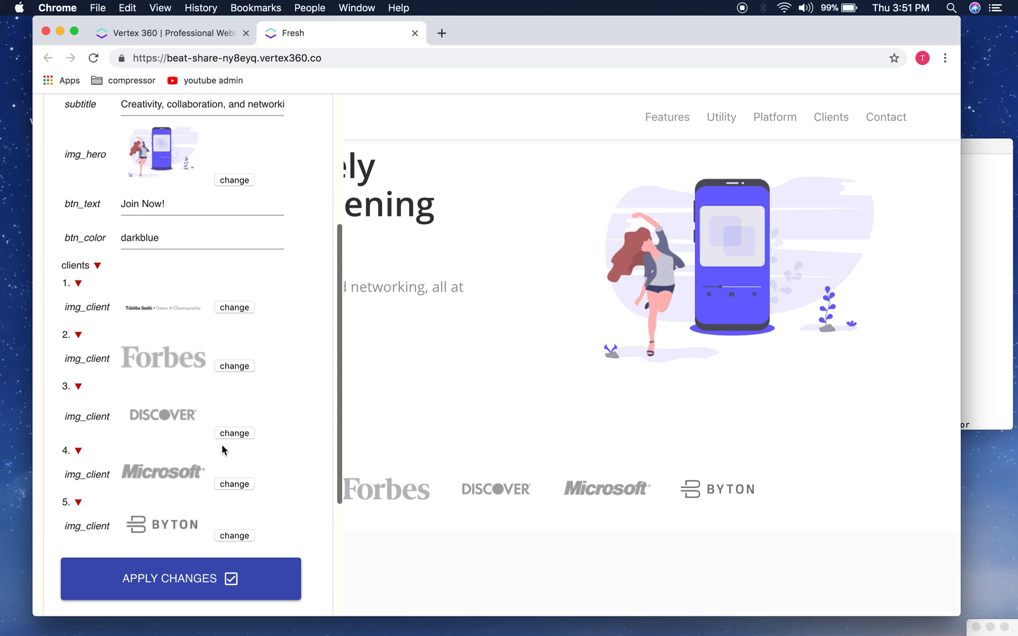
pyautogui.scroll(-5, 155, 417)
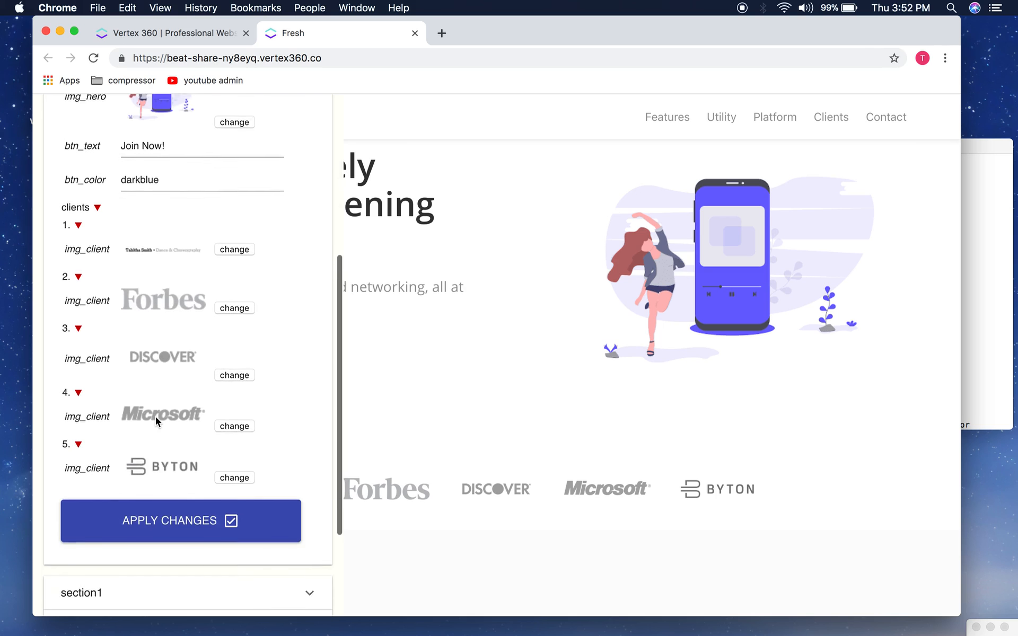
pyautogui.scroll(6, 154, 417)
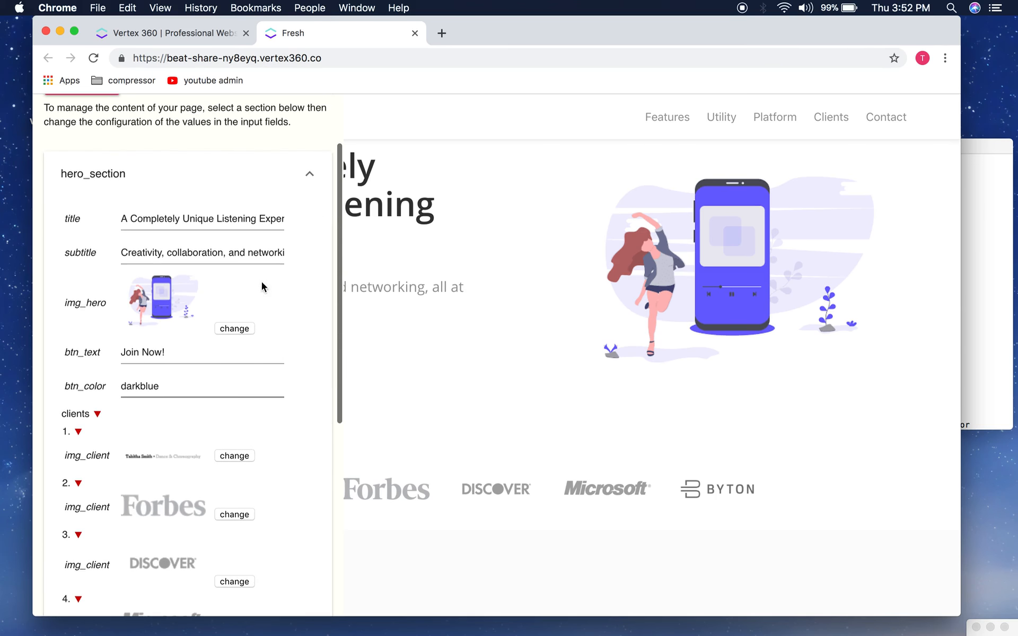
pyautogui.click(310, 183)
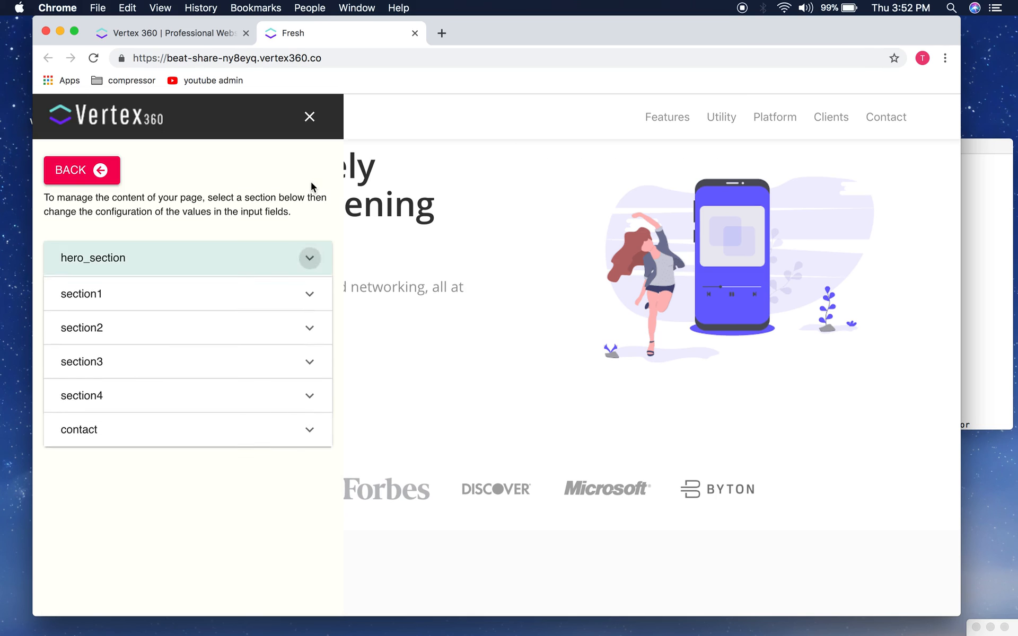
pyautogui.click(196, 297)
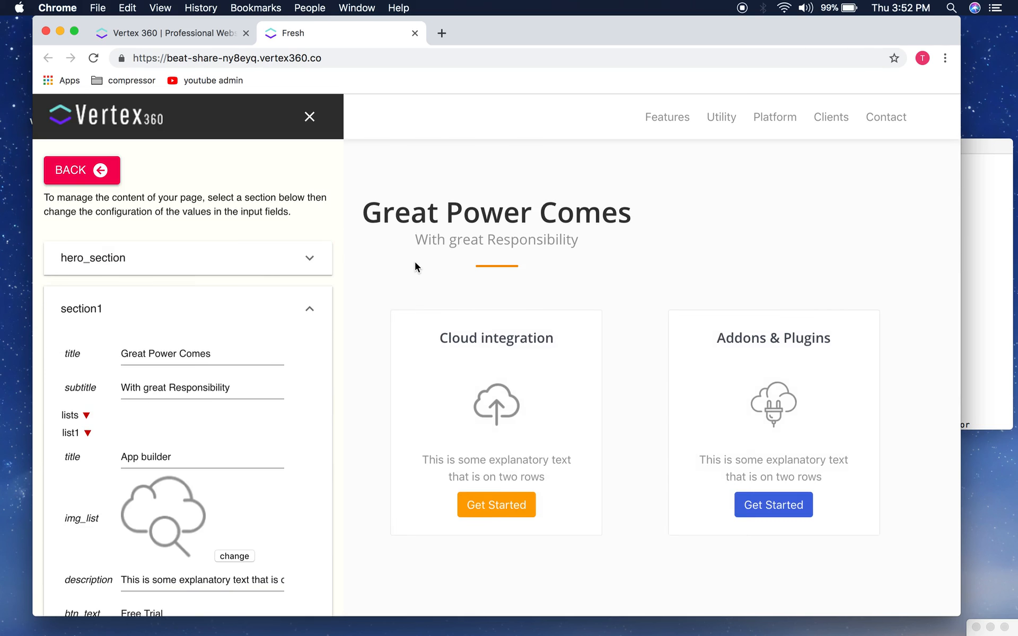
# Step: Replace section1's title 'Great Power Comes' with 'Maximize Your Music Experience' from the copy notes
pyautogui.scroll(-5, 256, 357)
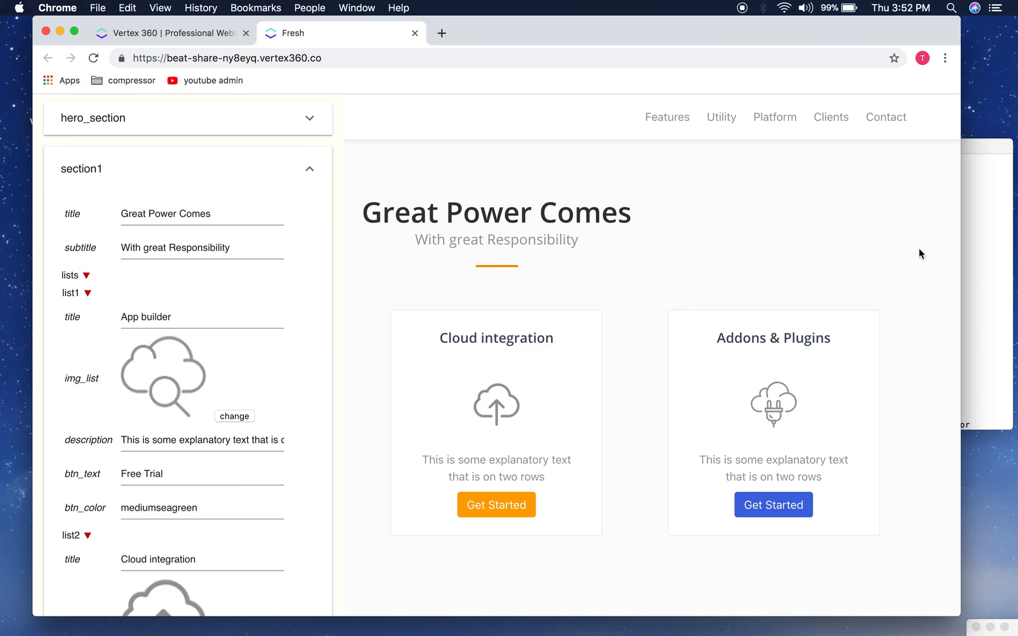
pyautogui.click(994, 250)
pyautogui.click(640, 253)
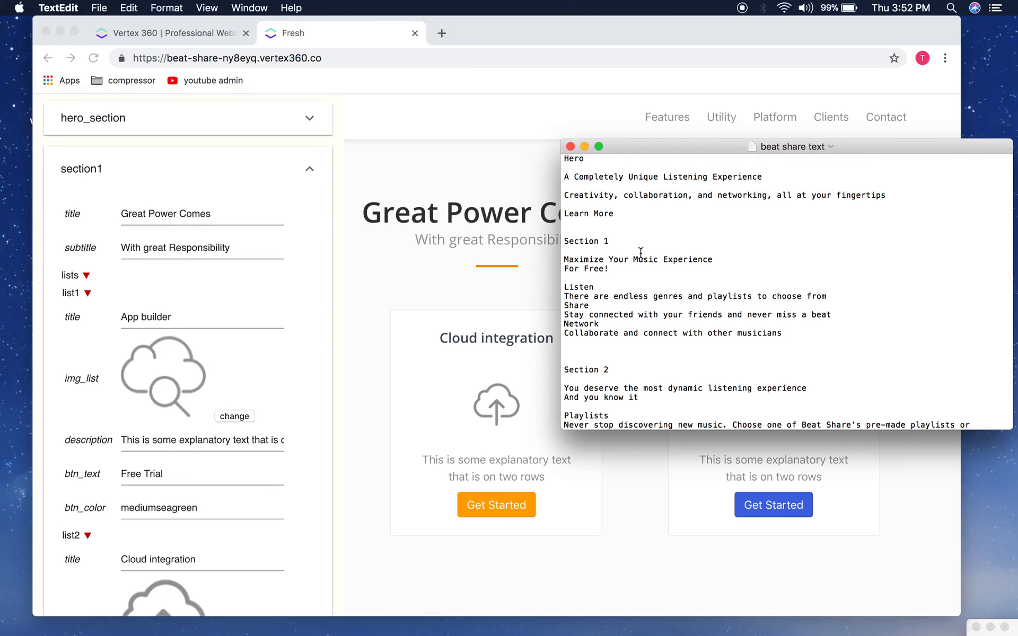
pyautogui.scroll(-1, 636, 264)
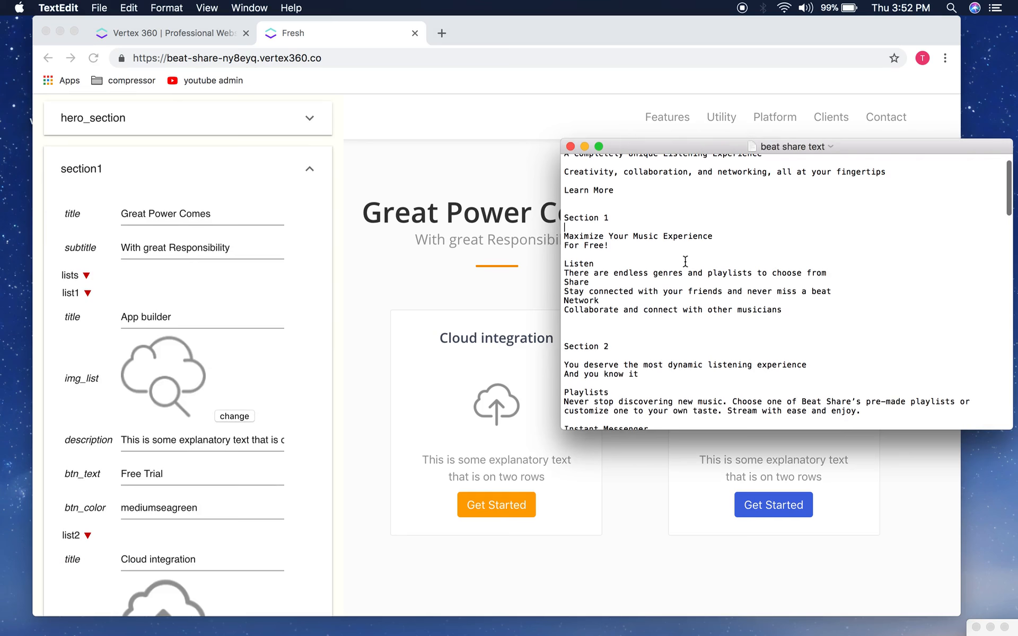
pyautogui.moveTo(707, 238); pyautogui.dragTo(581, 235)
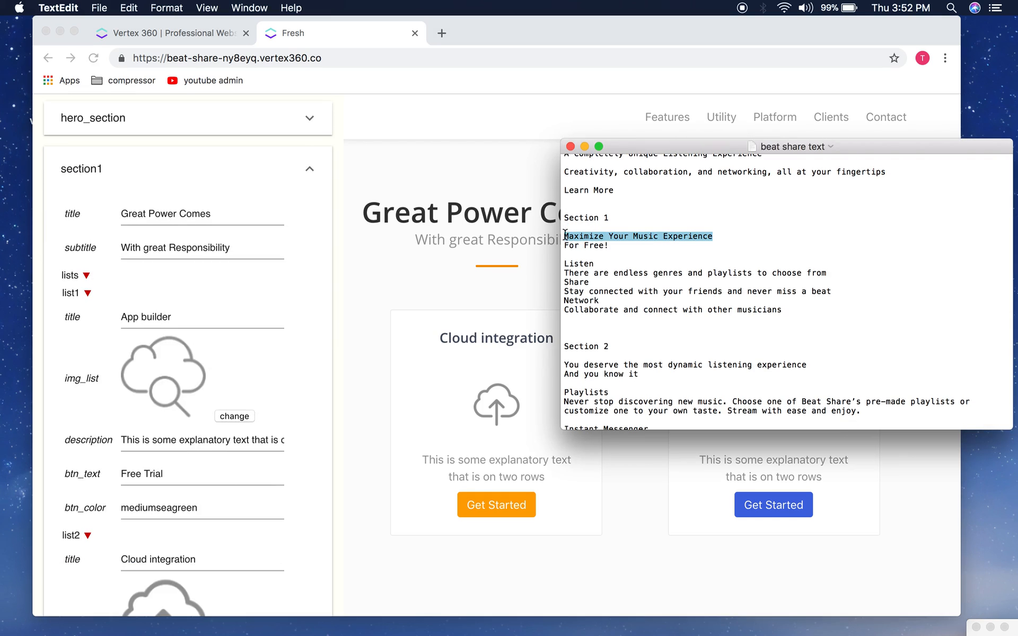
pyautogui.press('super+c')
pyautogui.click(258, 220)
pyautogui.press('super+a')
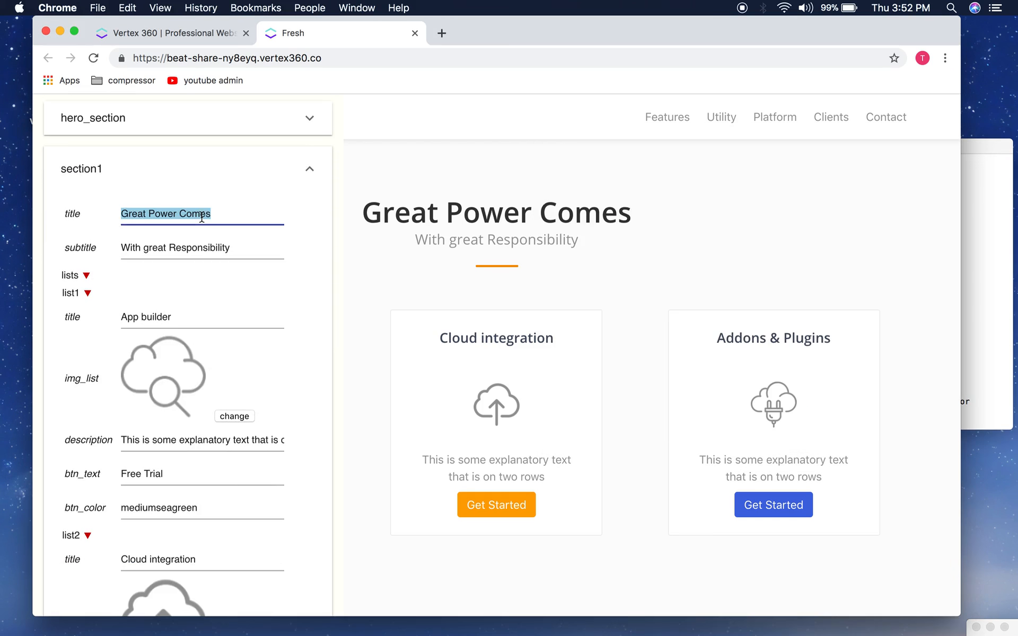
pyautogui.press('super+v')
# Step: Set section1's subtitle to 'For Free!' from the copy document
pyautogui.click(963, 293)
pyautogui.click(658, 254)
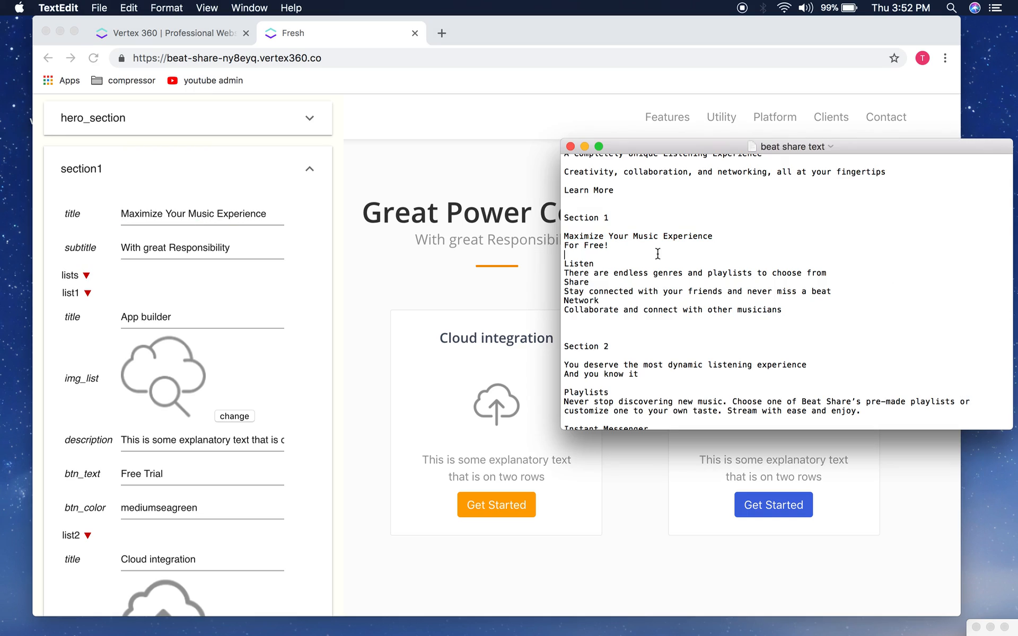
pyautogui.moveTo(610, 246); pyautogui.dragTo(559, 247)
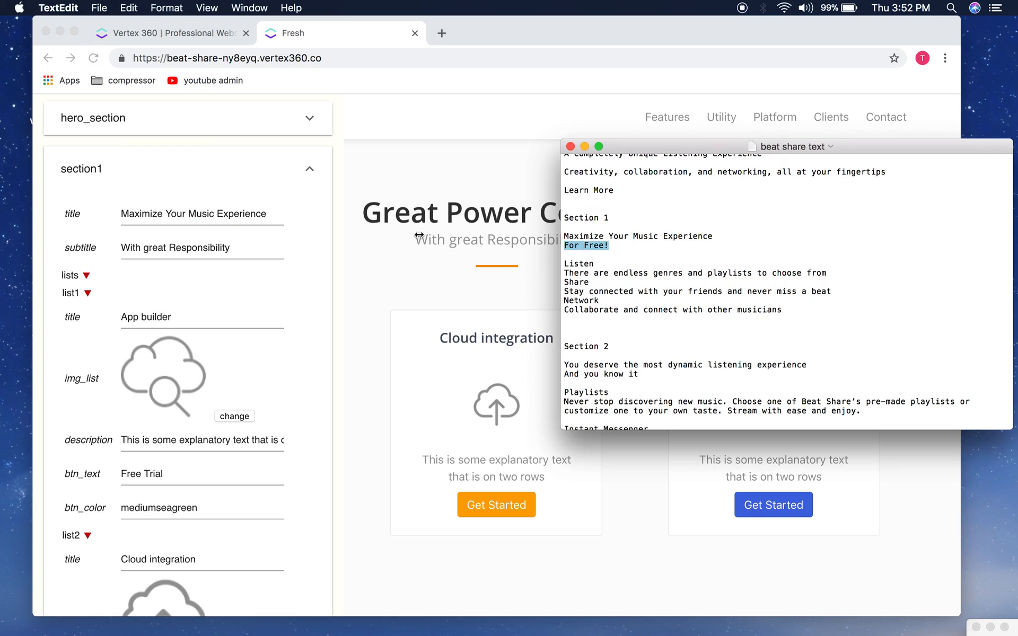
pyautogui.press('super+c')
pyautogui.click(218, 247)
pyautogui.press('super+a')
pyautogui.press('super+v')
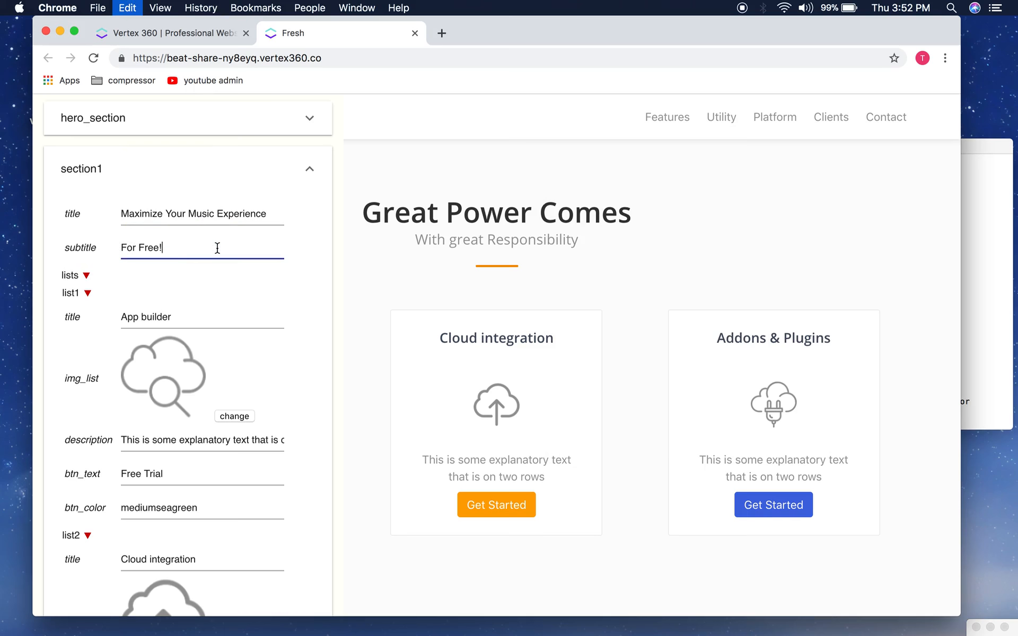
# Step: Rename the first feature from 'App builder' to 'Listen'
pyautogui.scroll(-1, 217, 248)
pyautogui.scroll(-2, 217, 248)
pyautogui.click(967, 206)
pyautogui.click(613, 254)
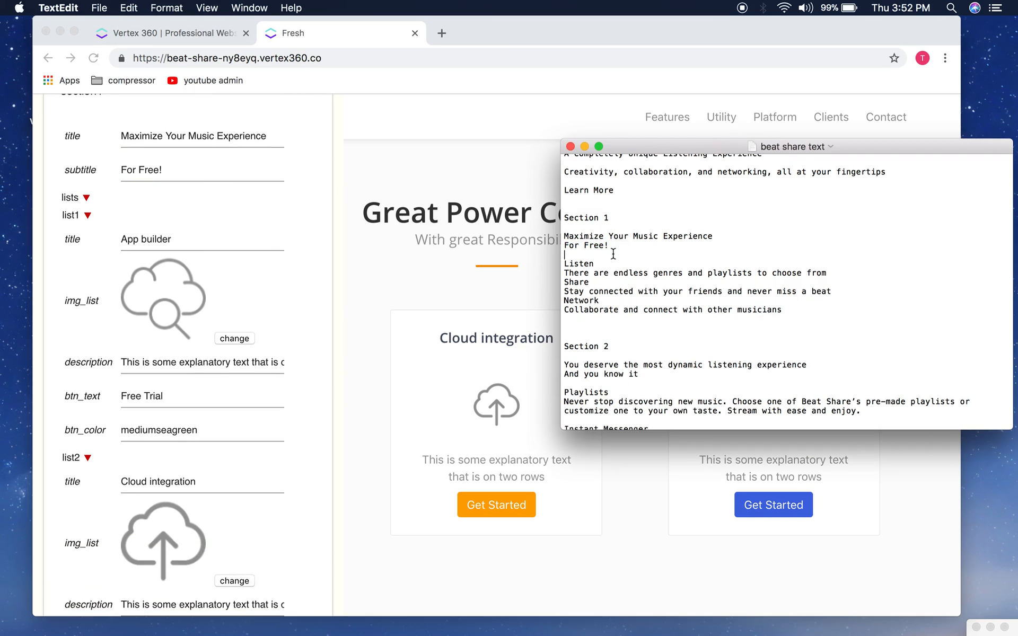
pyautogui.press('super+c')
pyautogui.doubleClick(188, 245)
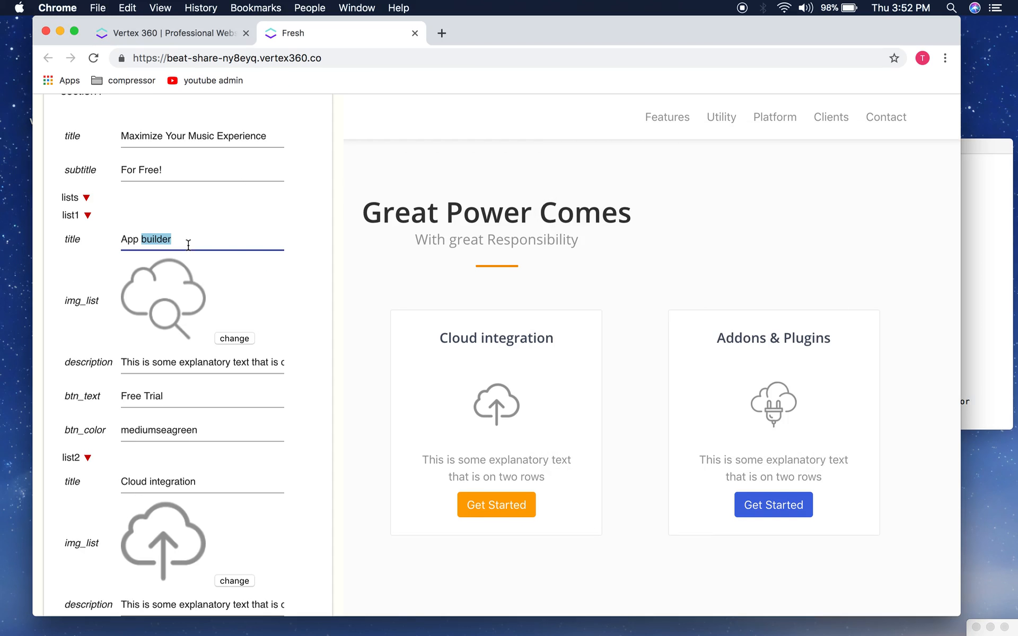
pyautogui.press('super+v')
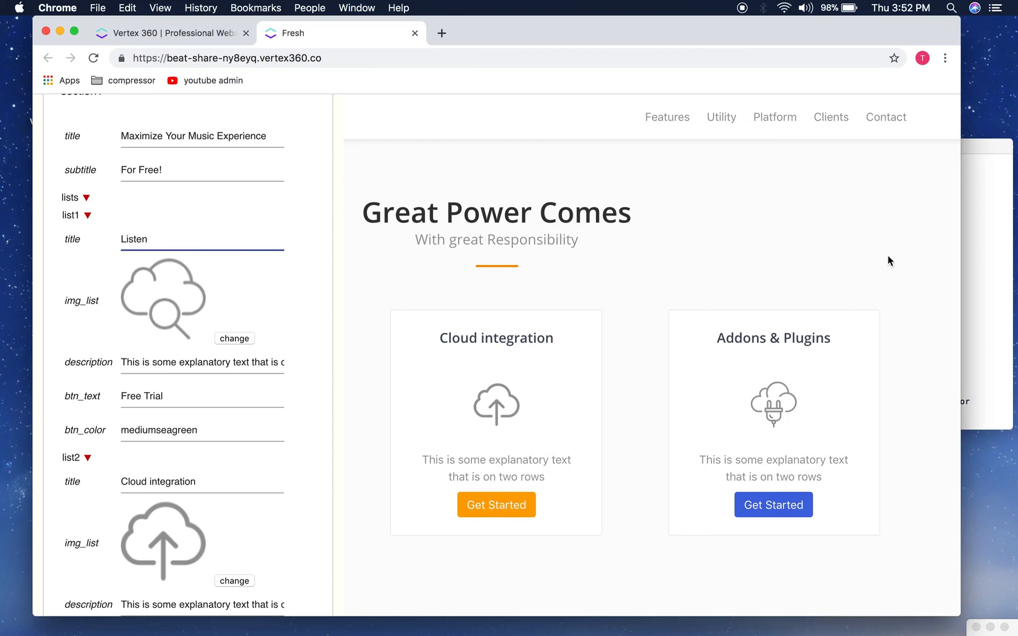
# Step: Paste the genres-and-playlists line as the Listen feature's description
pyautogui.click(973, 256)
pyautogui.moveTo(836, 274); pyautogui.dragTo(566, 272)
pyautogui.press('super+c')
pyautogui.click(271, 339)
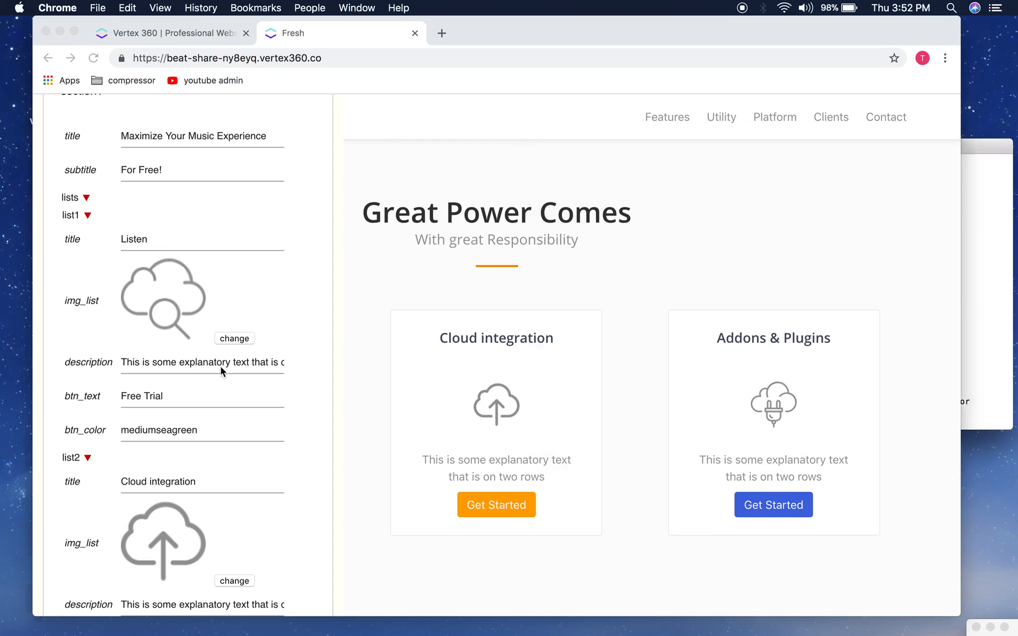
pyautogui.click(191, 367)
pyautogui.press('super+a')
pyautogui.press('super+v')
pyautogui.scroll(-2, 192, 367)
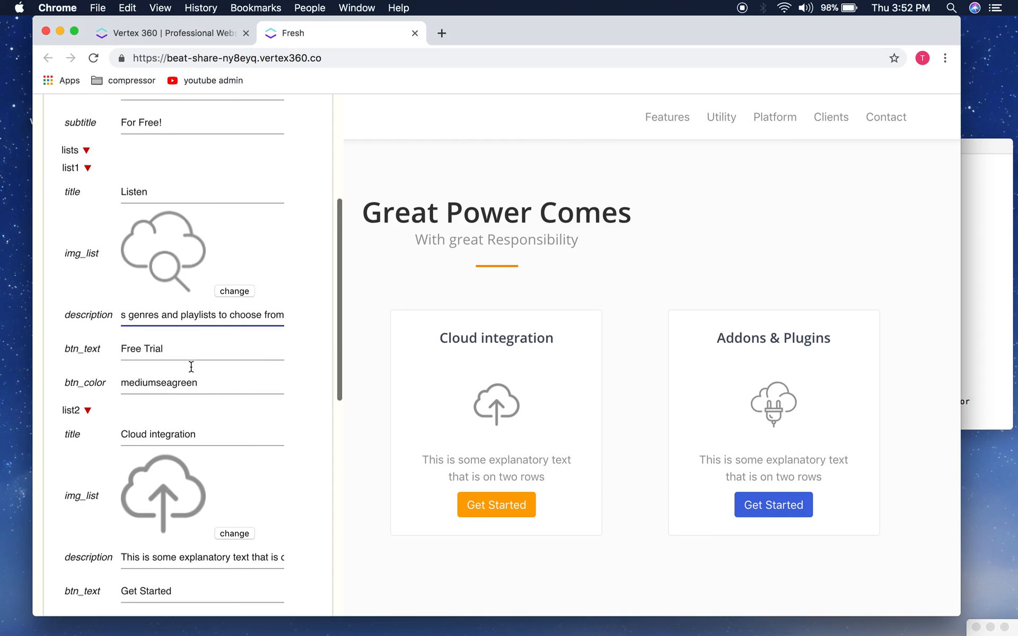
# Step: Pick out the word 'Share' in the copy document and return to section1's feature list
pyautogui.click(1009, 255)
pyautogui.click(710, 334)
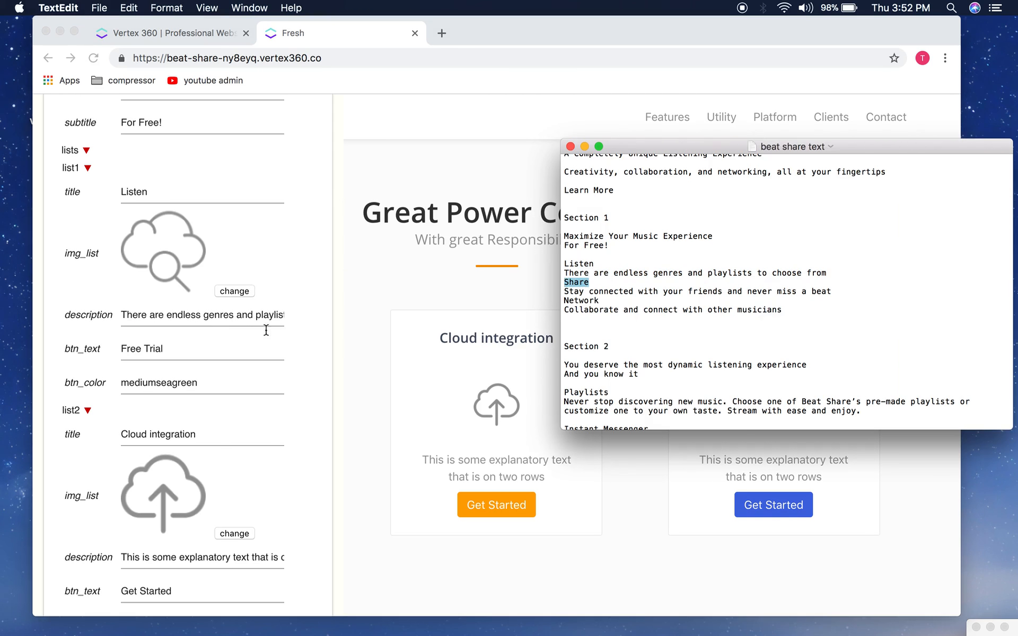
pyautogui.click(233, 336)
pyautogui.scroll(-1, 222, 355)
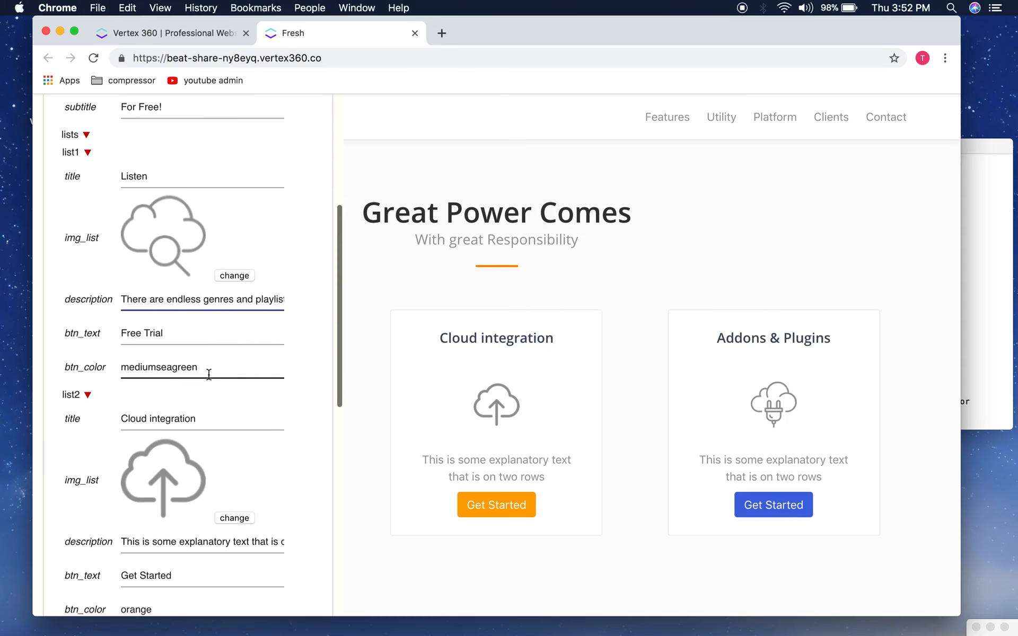
pyautogui.scroll(-1, 191, 412)
# Step: Retitle the second feature from 'Cloud integration' to 'Share'
pyautogui.tripleClick(163, 397)
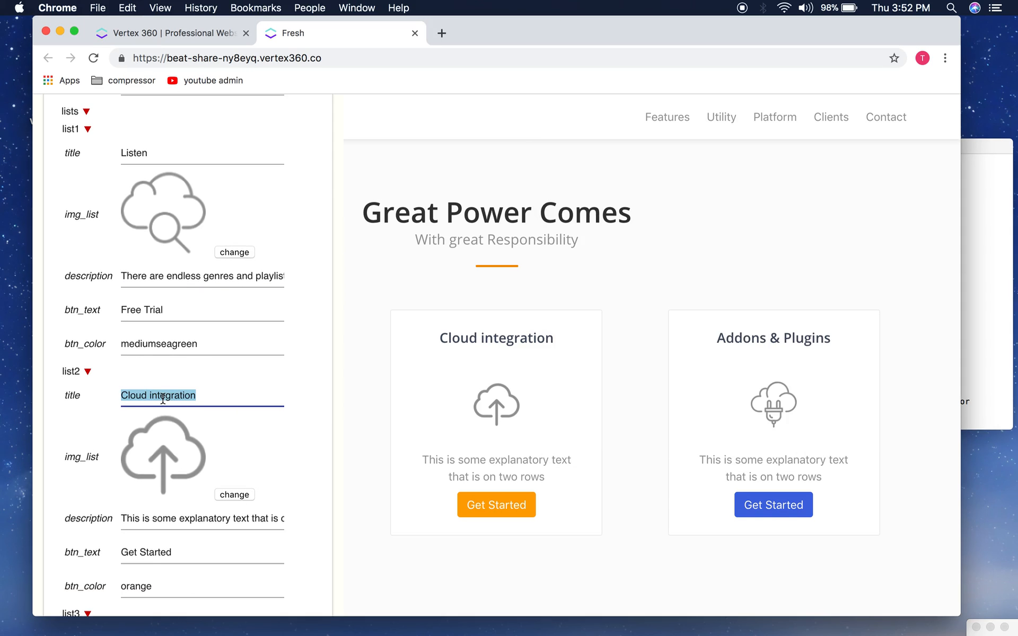
pyautogui.click(981, 273)
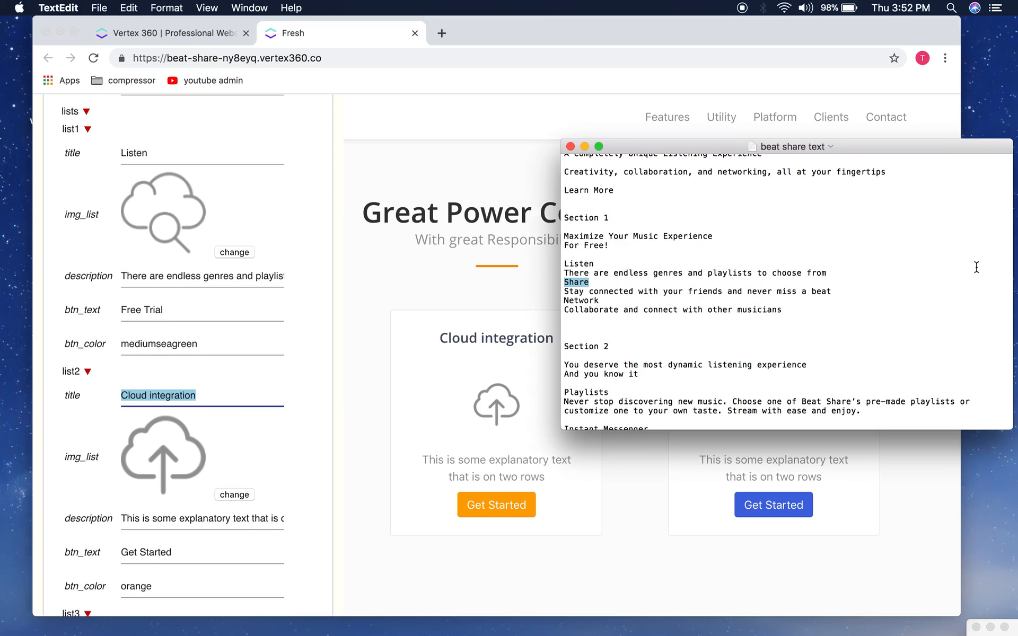
pyautogui.press('super+c')
pyautogui.click(158, 405)
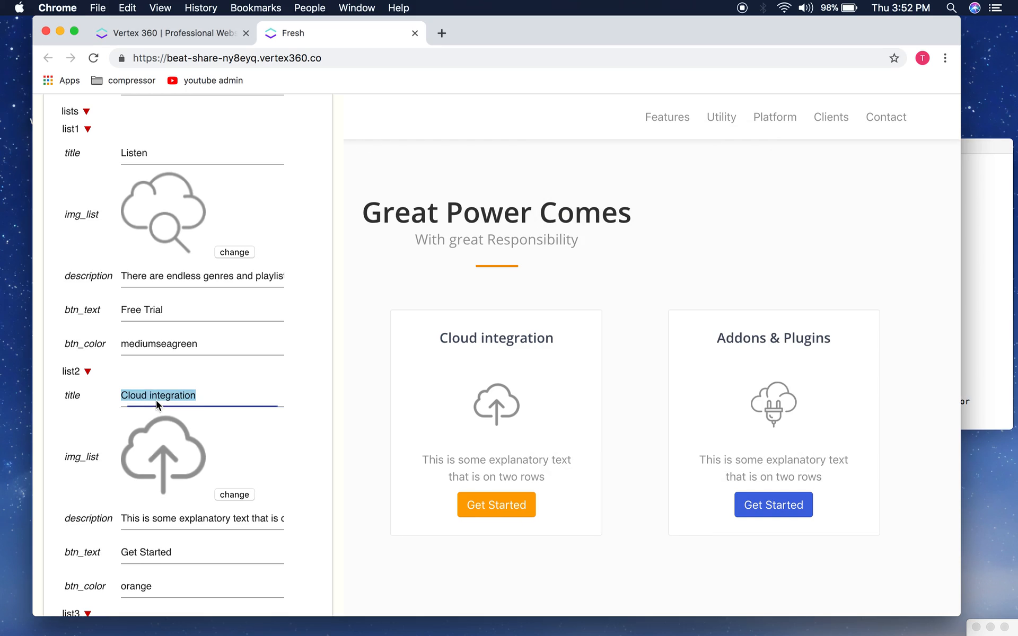
pyautogui.press('super+v')
pyautogui.scroll(-4, 159, 371)
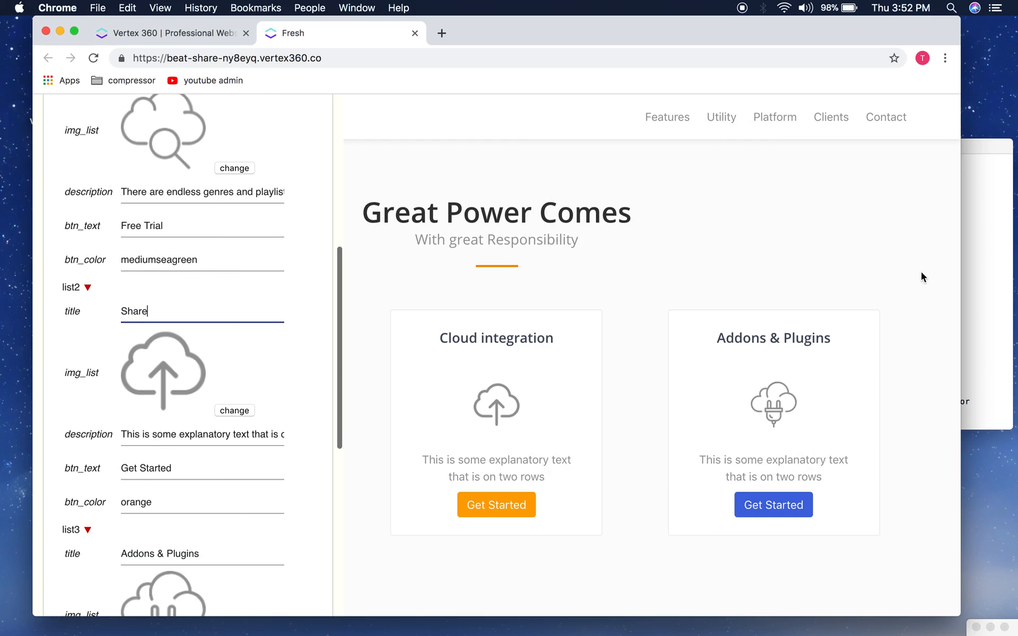
# Step: Replace the Share feature's placeholder description with the 'Stay connected' line
pyautogui.click(978, 295)
pyautogui.moveTo(836, 295); pyautogui.dragTo(671, 277)
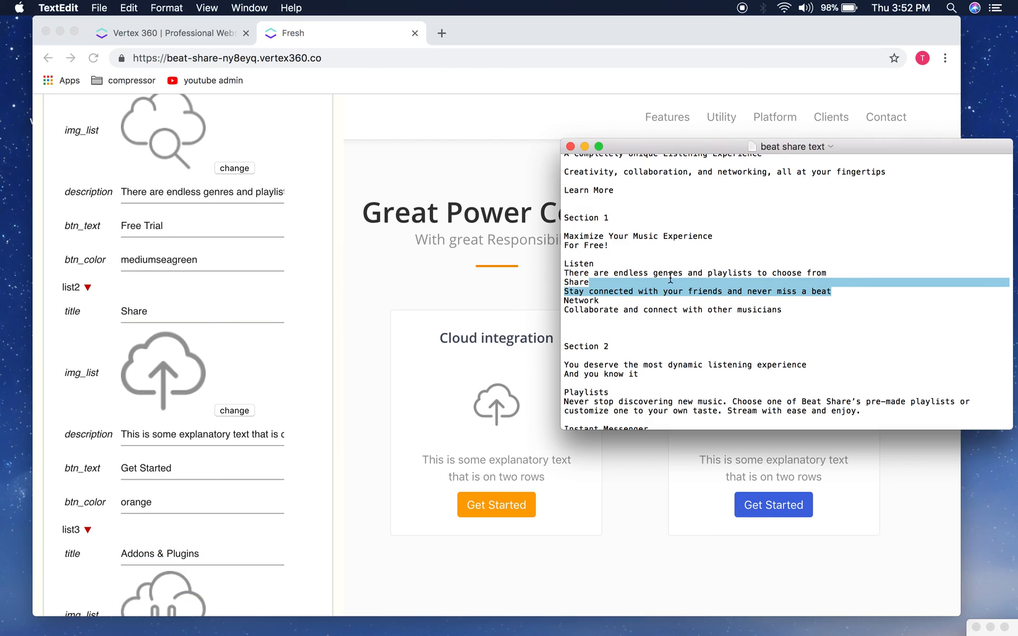
pyautogui.moveTo(558, 285); pyautogui.dragTo(558, 290)
pyautogui.press('super+c')
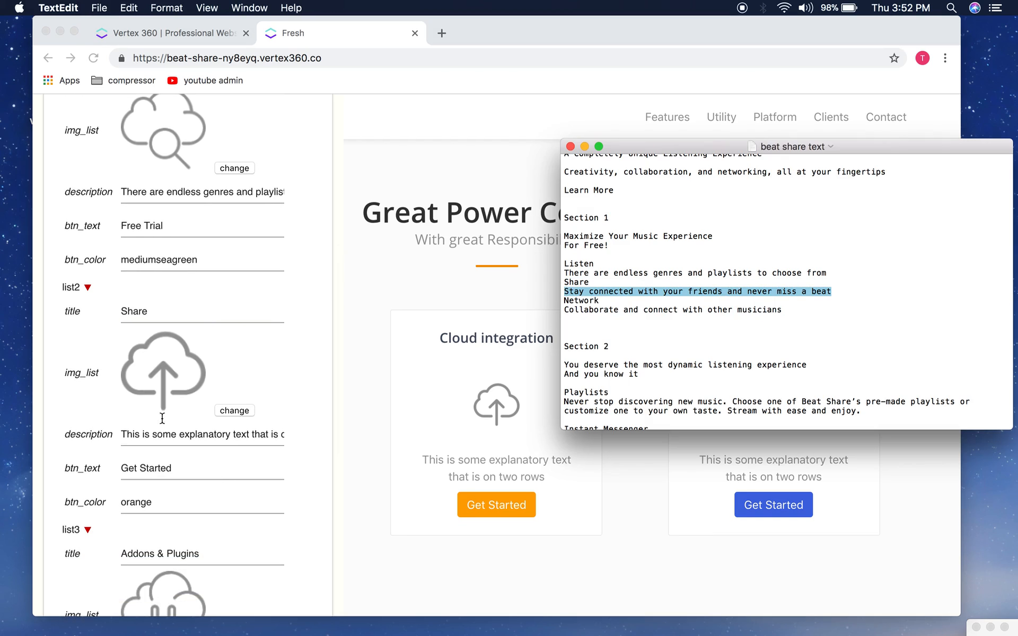
pyautogui.click(141, 460)
pyautogui.scroll(-1, 172, 438)
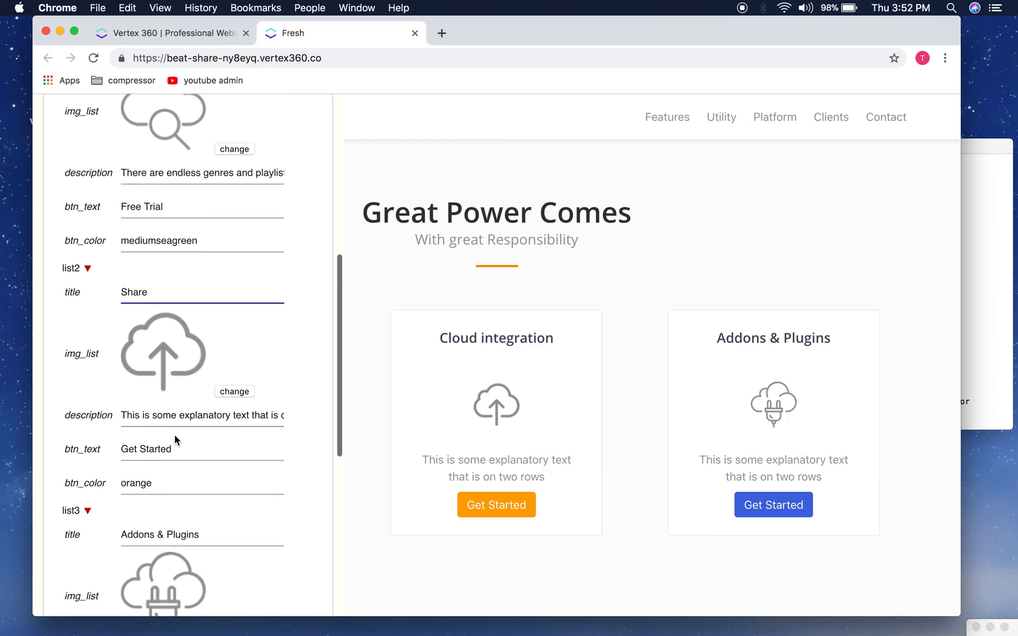
pyautogui.tripleClick(158, 418)
pyautogui.press('super+v')
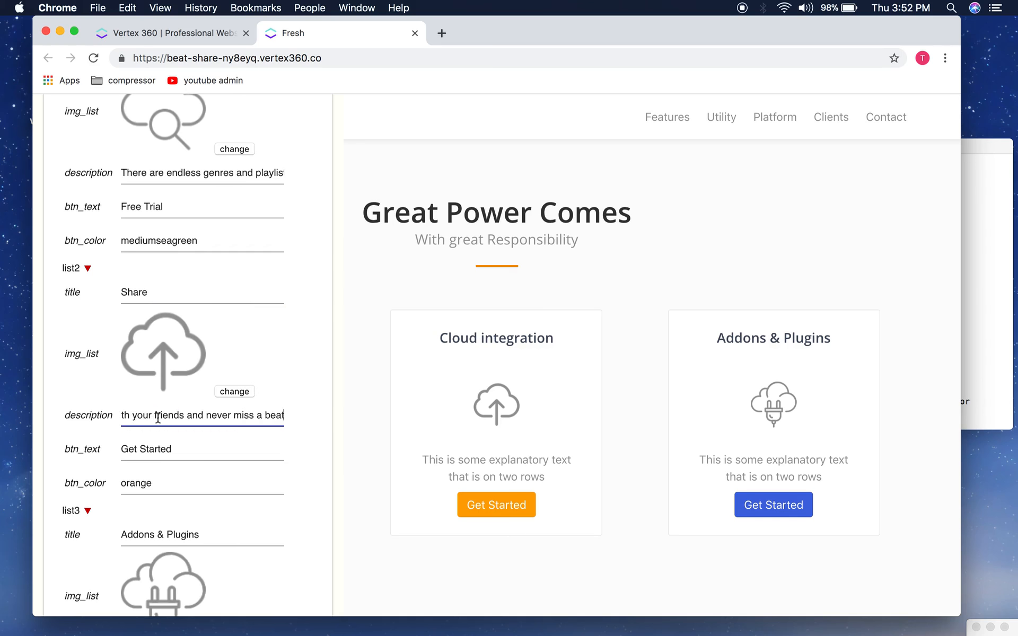
# Step: Retitle the third feature from 'Addons & Plugins' to 'Network'
pyautogui.scroll(-2, 193, 441)
pyautogui.scroll(-6, 192, 440)
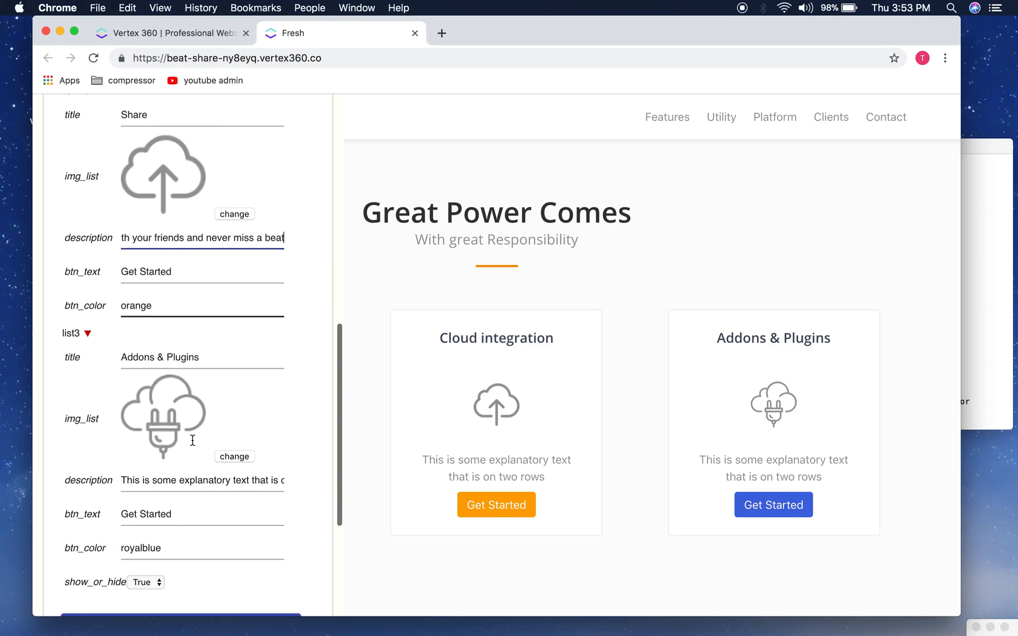
pyautogui.click(990, 236)
pyautogui.click(718, 287)
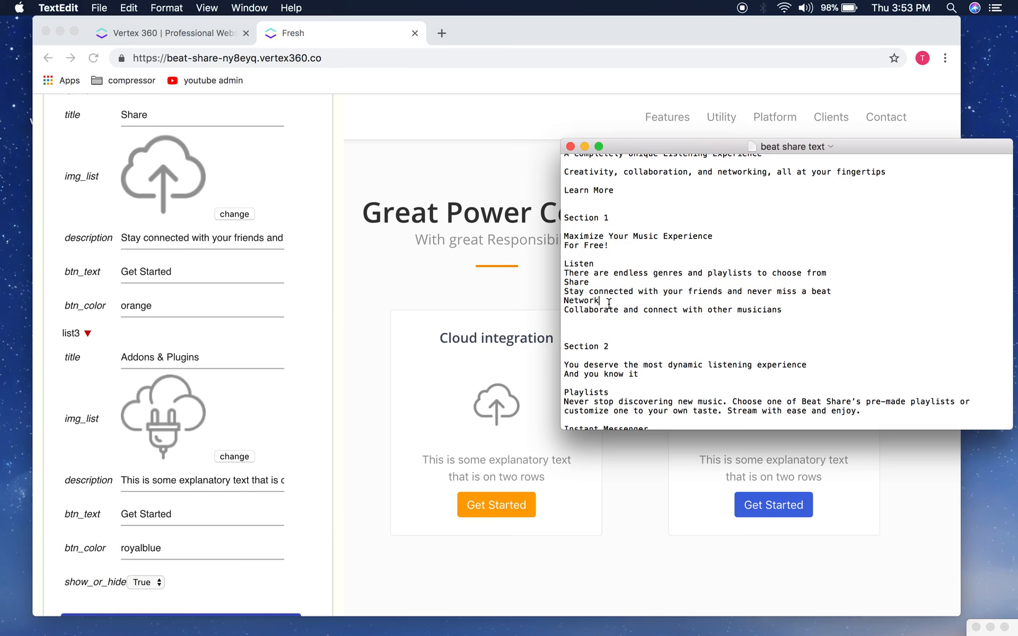
pyautogui.moveTo(609, 302); pyautogui.dragTo(569, 304)
pyautogui.scroll(-1, 251, 436)
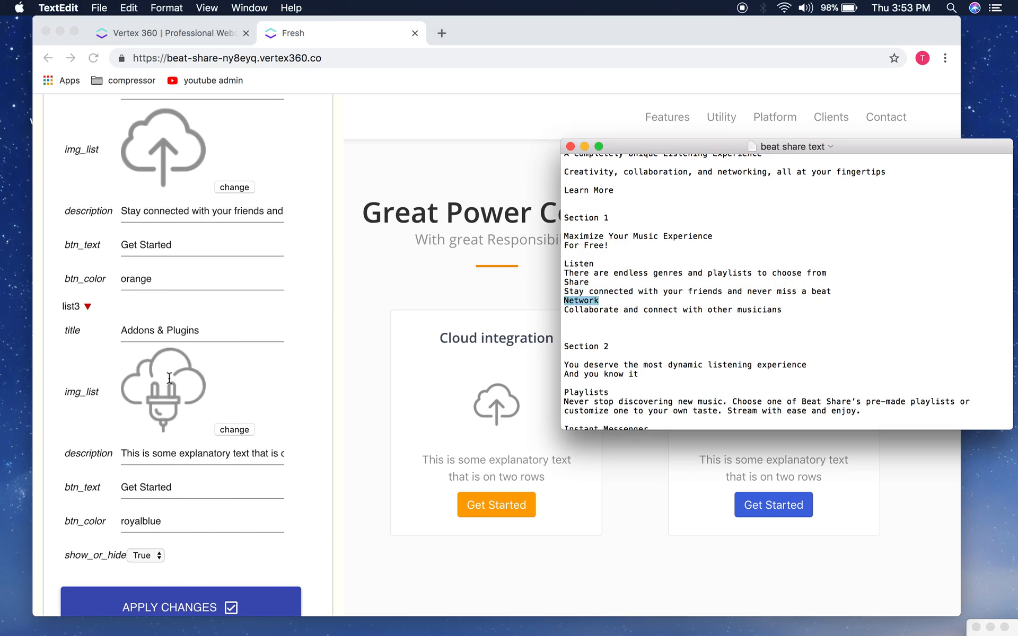
pyautogui.click(154, 340)
pyautogui.doubleClick(154, 340)
pyautogui.tripleClick(132, 333)
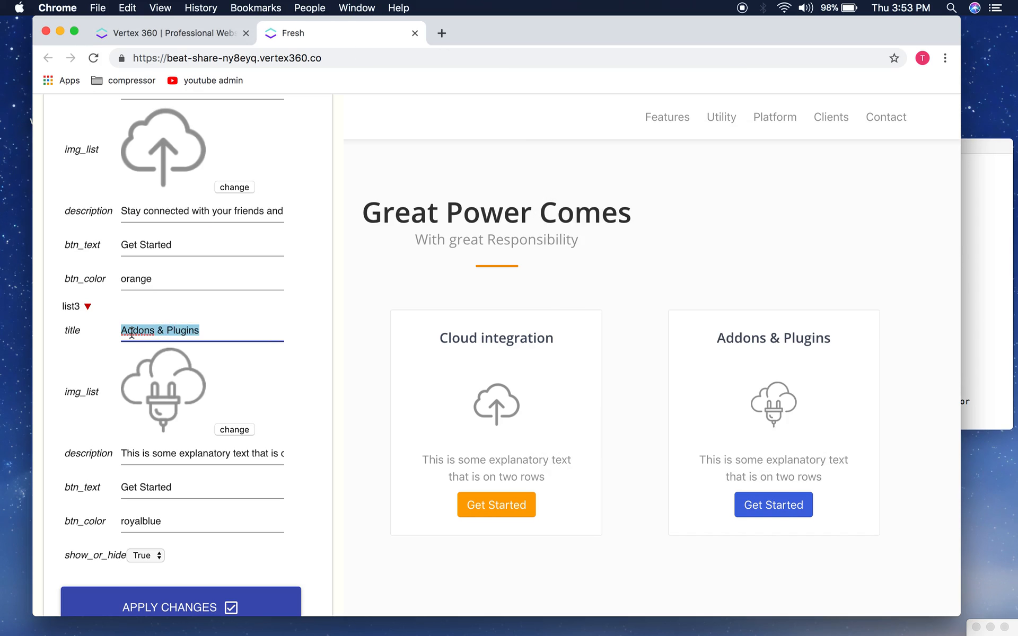
pyautogui.click(987, 315)
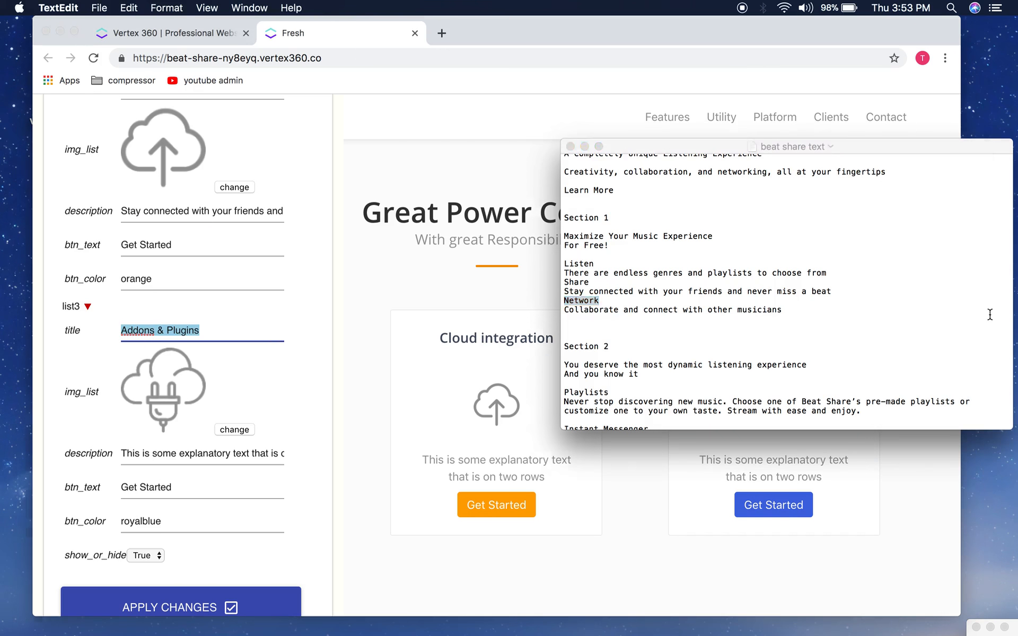
pyautogui.click(181, 322)
pyautogui.press('super+v')
# Step: Set the Network feature's description to 'Collaborate and connect with other musicians'
pyautogui.scroll(-2, 199, 331)
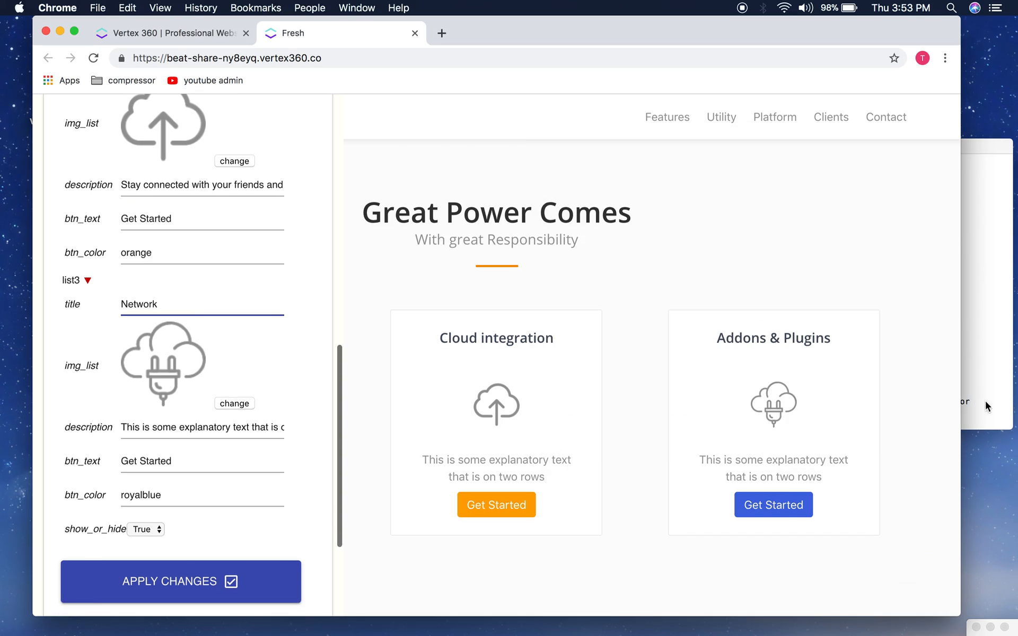
pyautogui.click(988, 408)
pyautogui.moveTo(782, 310); pyautogui.dragTo(499, 314)
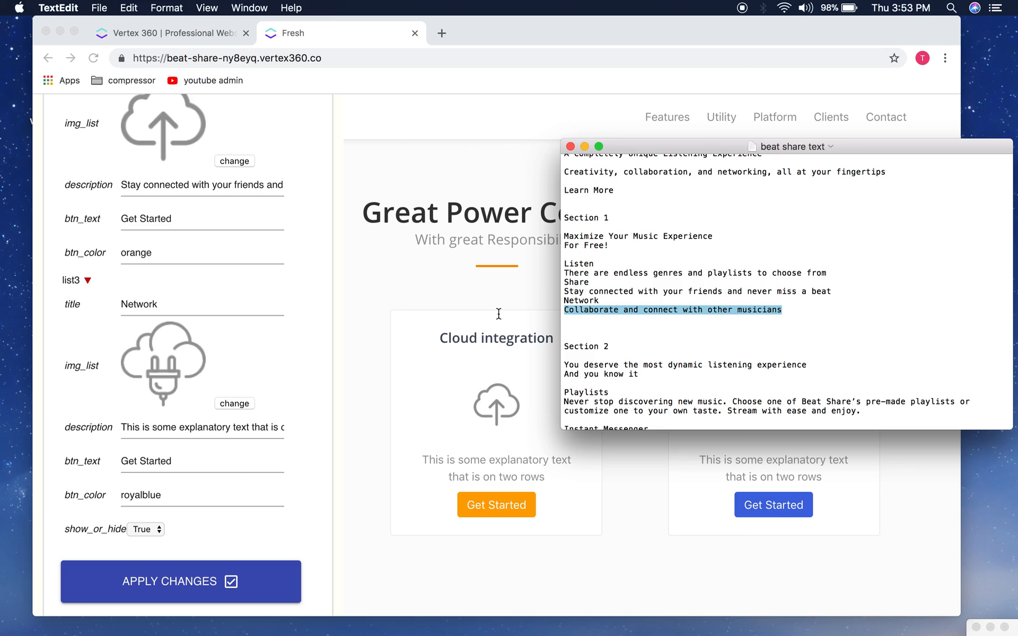
pyautogui.click(167, 428)
pyautogui.press('super+v')
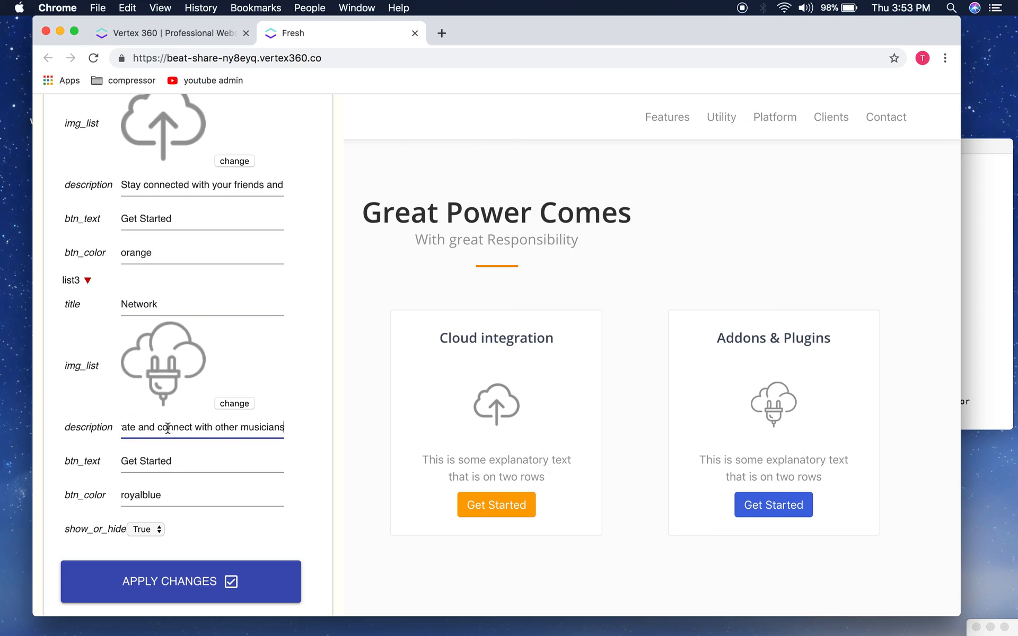
pyautogui.scroll(6, 167, 427)
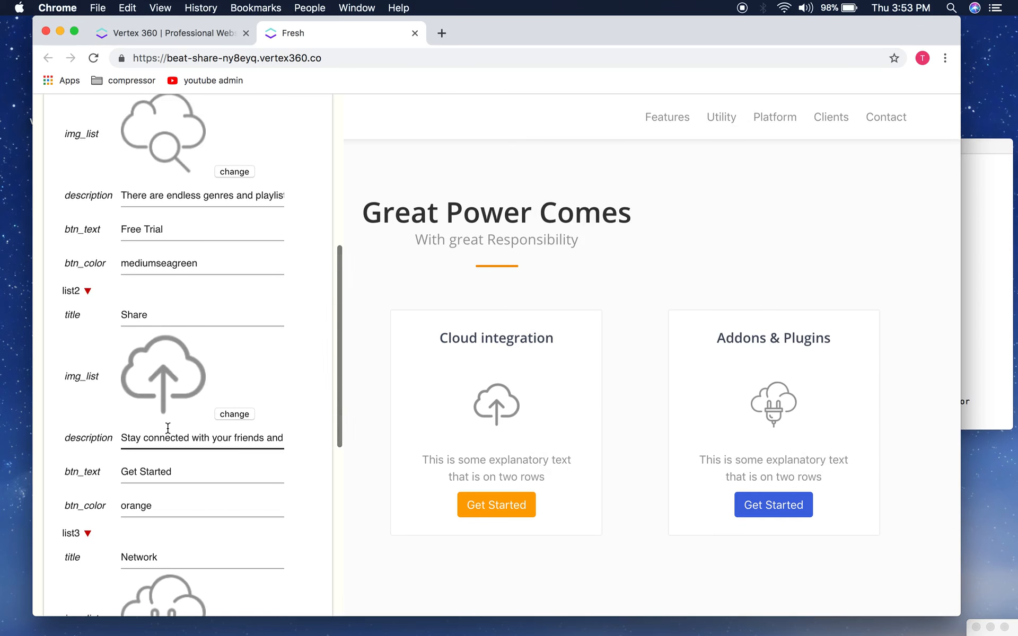
# Step: Change btn_color to darkblue for list1, list2 and list3, replacing mediumseagreen, orange and royalblue
pyautogui.scroll(4, 168, 428)
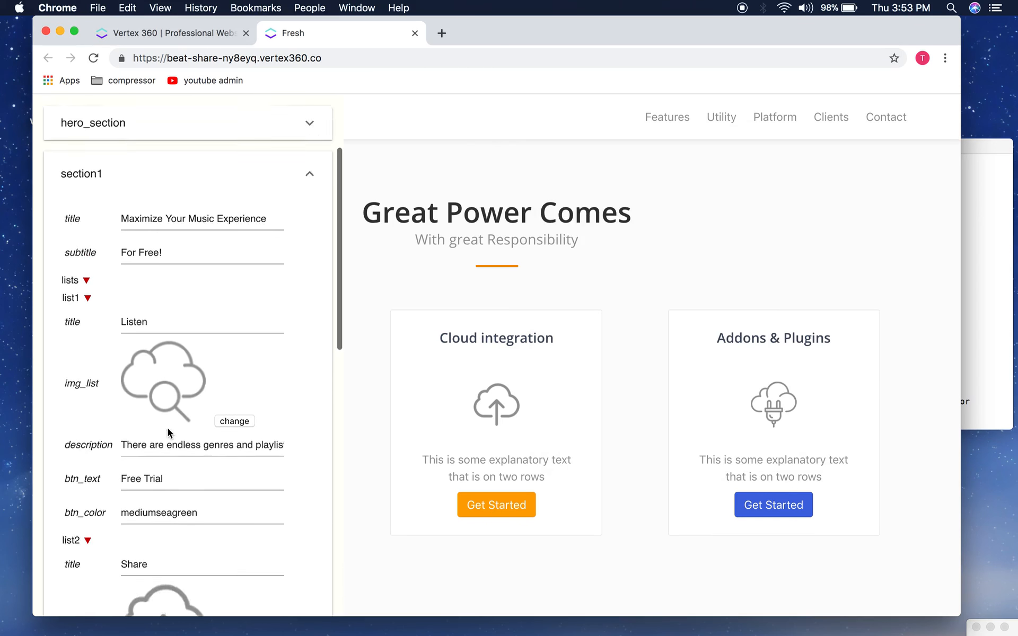
pyautogui.scroll(-1, 167, 428)
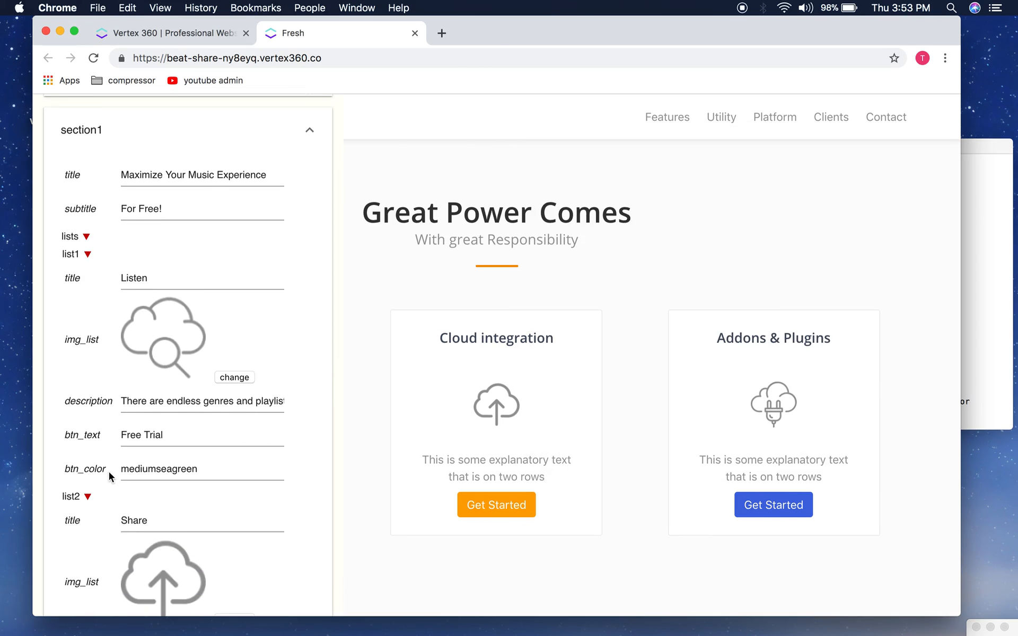
pyautogui.moveTo(107, 469); pyautogui.dragTo(59, 473)
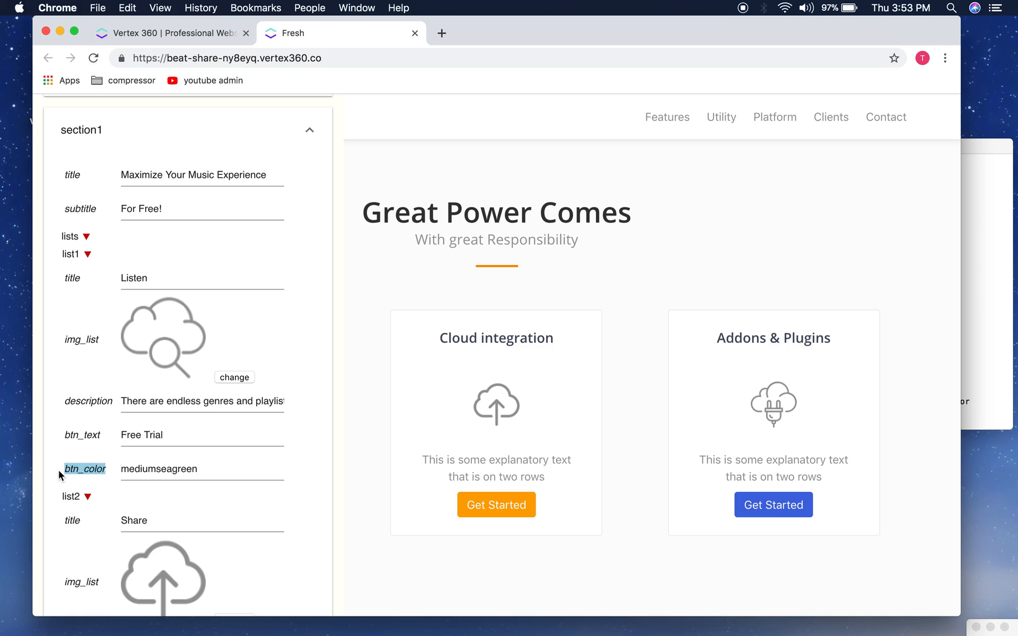
pyautogui.doubleClick(171, 468)
pyautogui.write('darkblue')
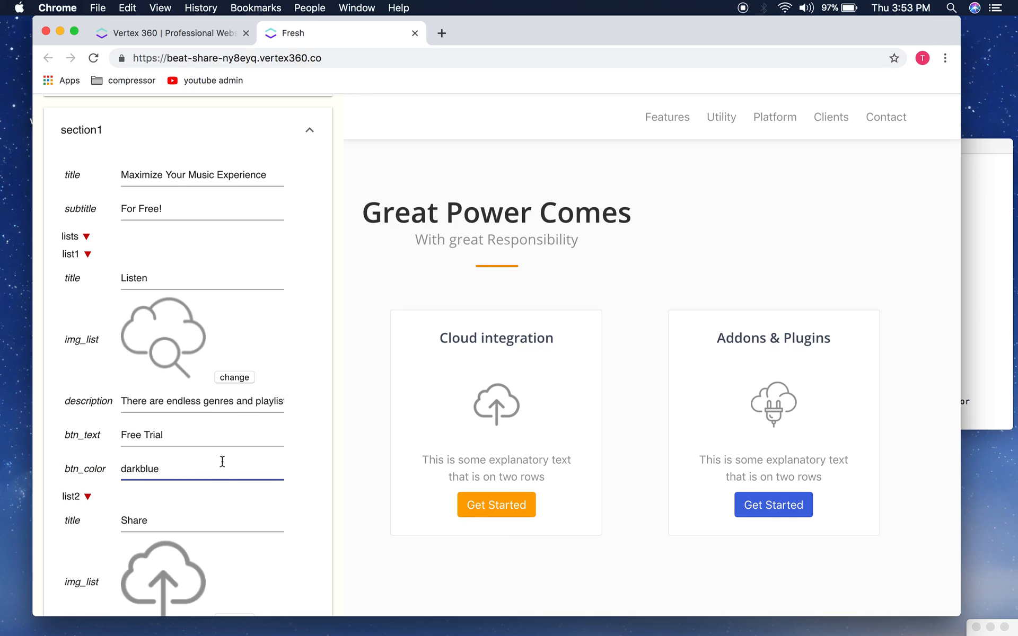
pyautogui.scroll(-5, 222, 462)
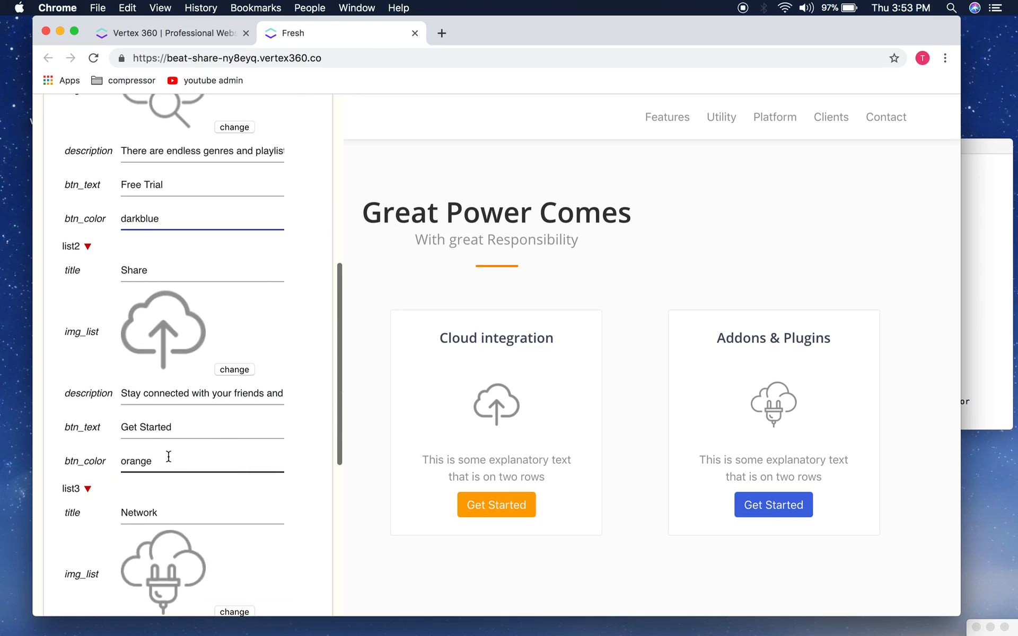
pyautogui.doubleClick(169, 466)
pyautogui.write('darkblue')
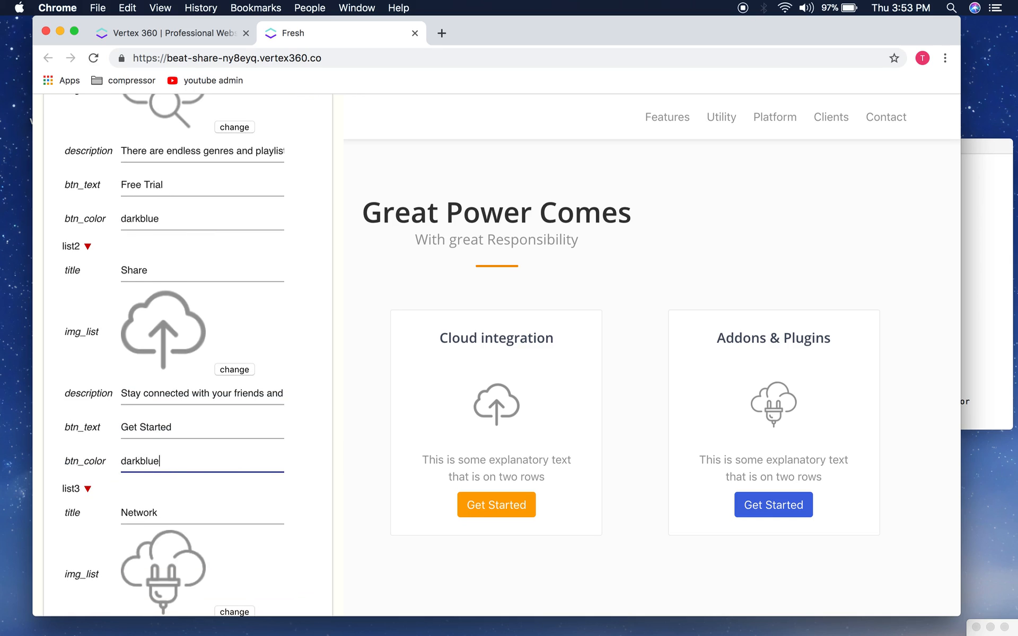
pyautogui.scroll(-3, 183, 356)
pyautogui.doubleClick(141, 534)
pyautogui.write('darkblue')
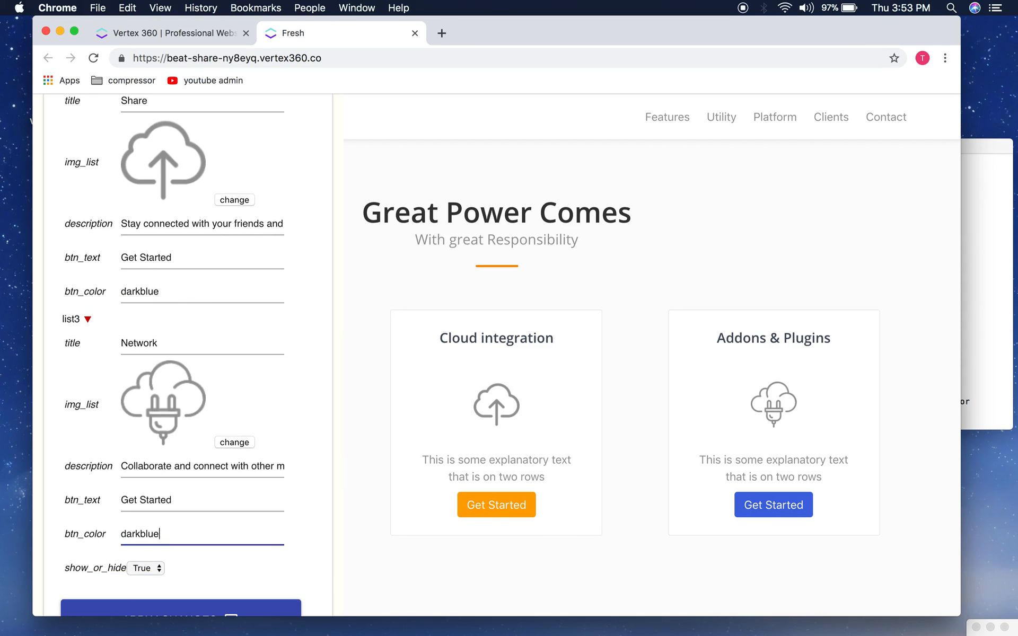
# Step: Apply the changes, dismiss the success alert, and reopen the site editing panel
pyautogui.scroll(9, 175, 416)
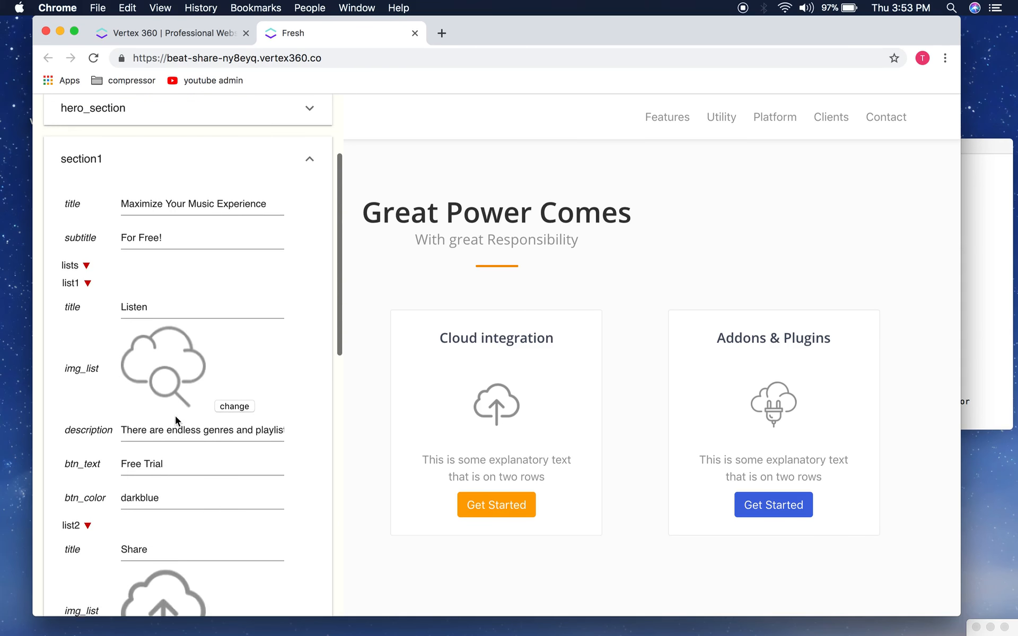
pyautogui.scroll(-7, 175, 416)
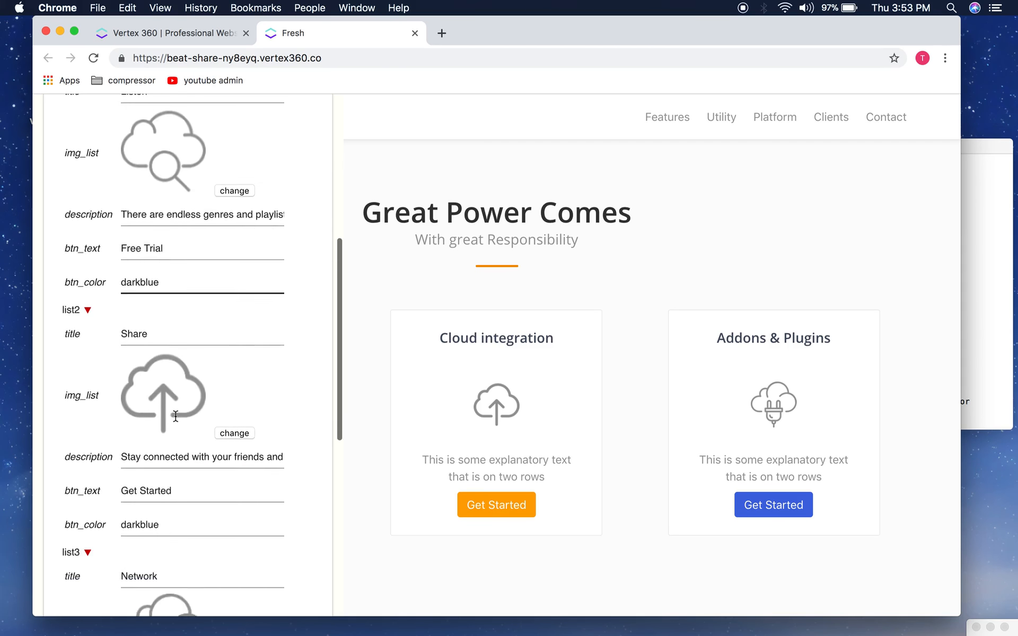
pyautogui.scroll(-5, 175, 415)
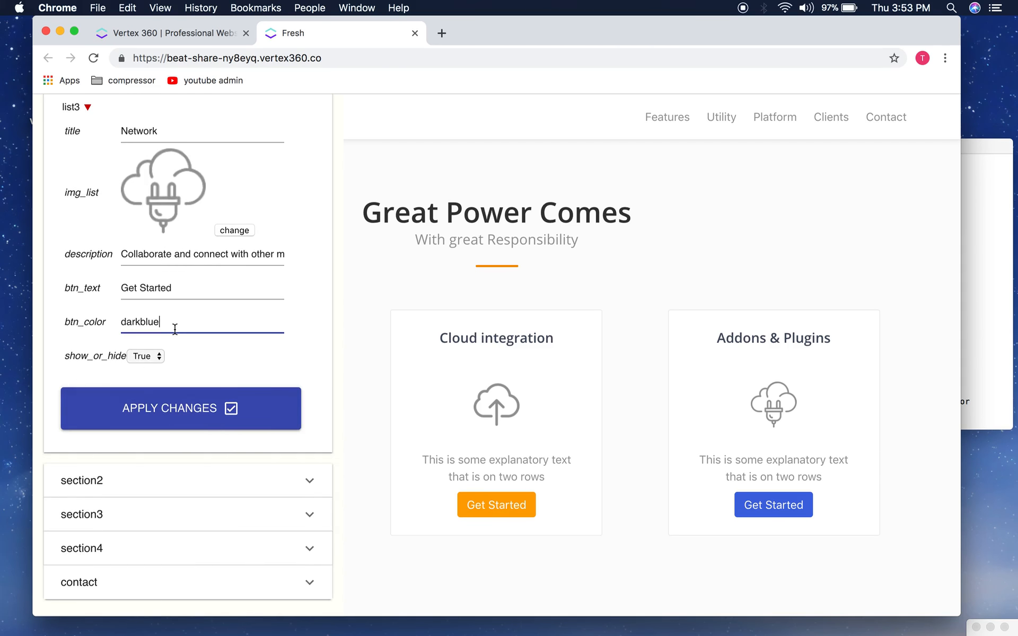
pyautogui.click(146, 398)
pyautogui.click(621, 140)
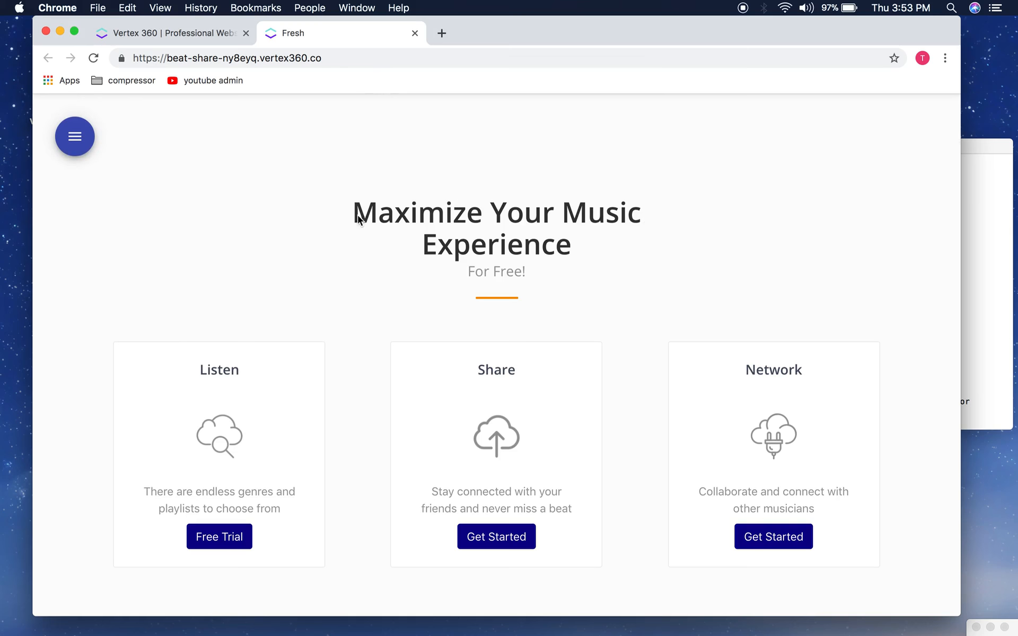
pyautogui.moveTo(358, 219); pyautogui.dragTo(612, 322)
pyautogui.click(597, 273)
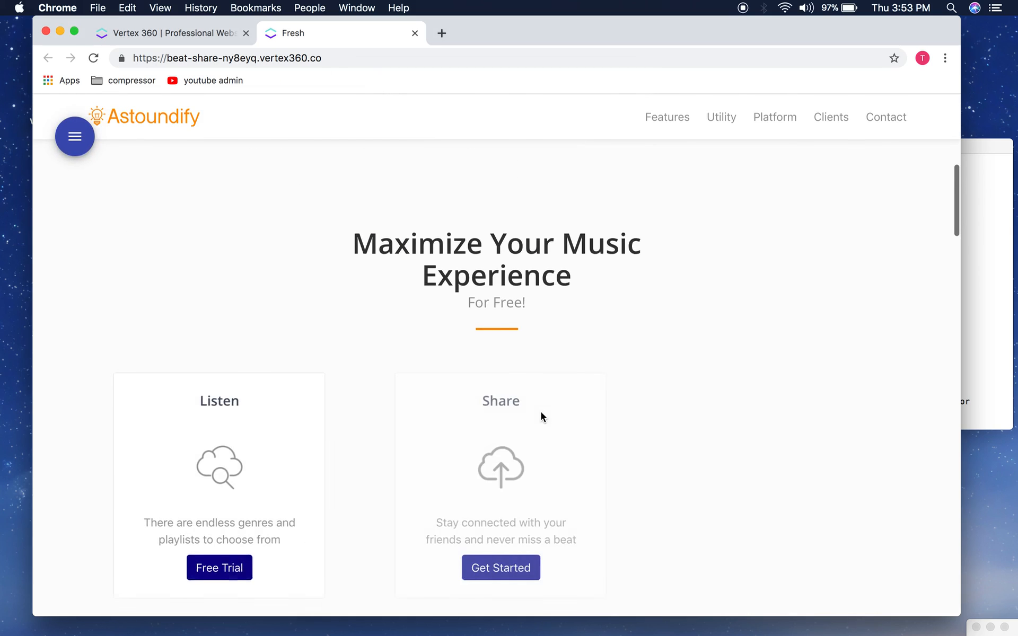
pyautogui.scroll(-3, 541, 413)
pyautogui.click(61, 137)
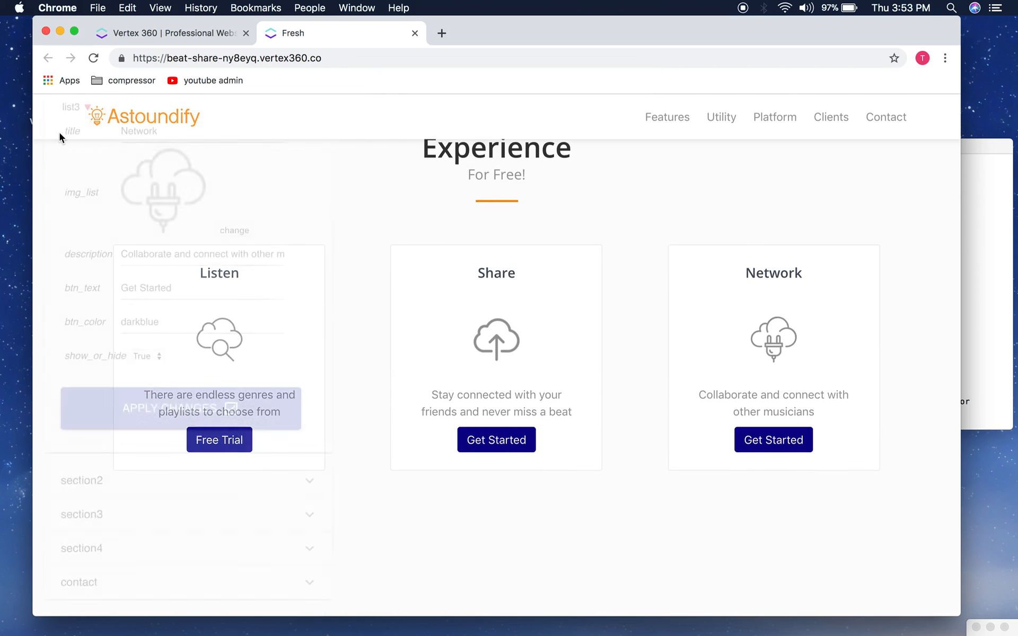
pyautogui.scroll(10, 205, 360)
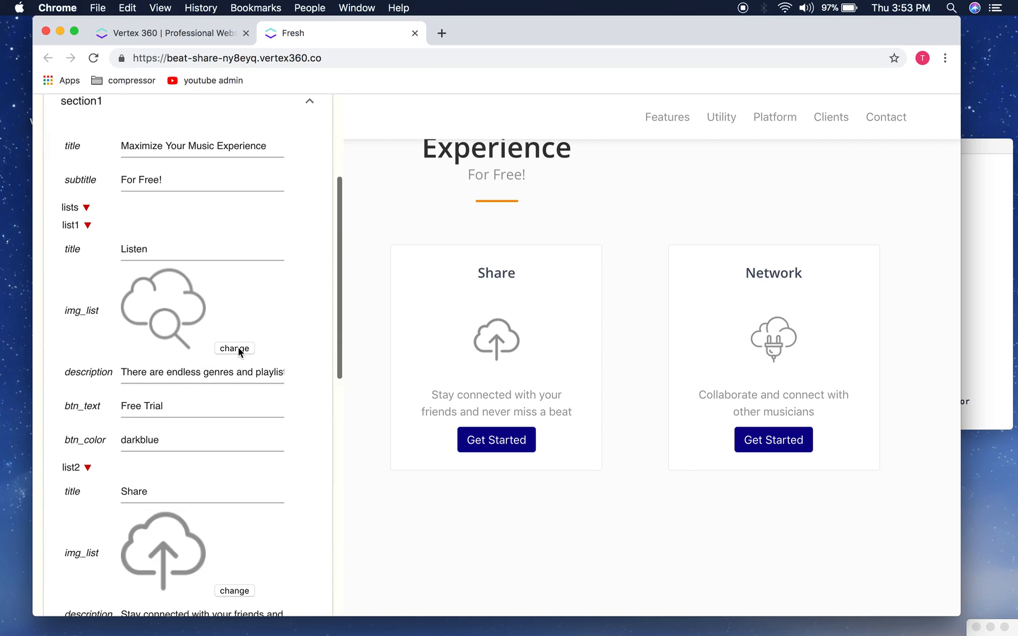
# Step: Upload listen.png from the beat share images folder as the Listen card's icon
pyautogui.scroll(2, 276, 297)
pyautogui.scroll(-3, 276, 297)
pyautogui.click(244, 318)
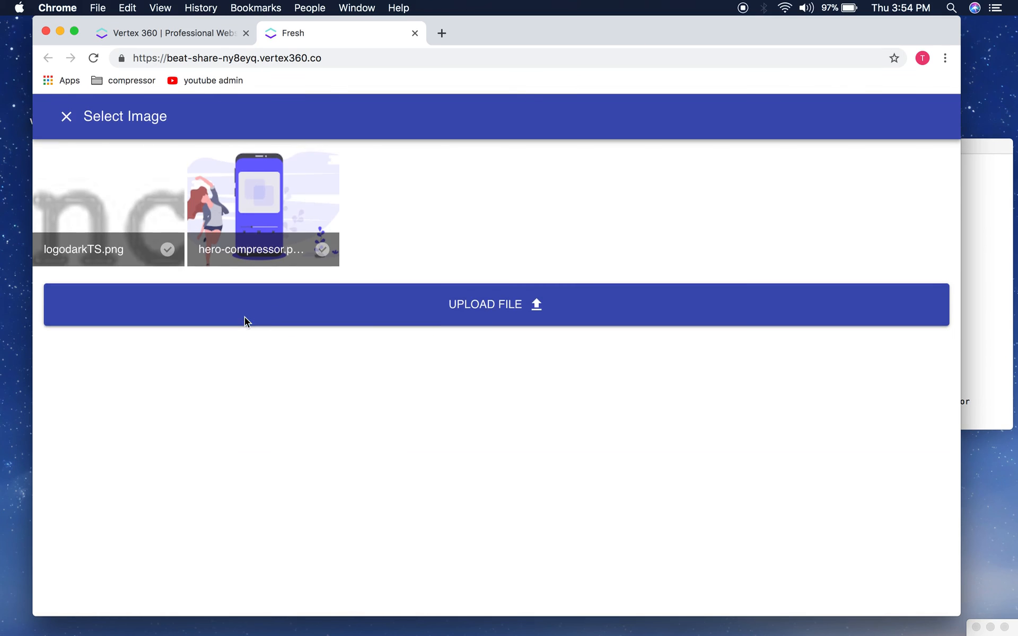
pyautogui.click(244, 317)
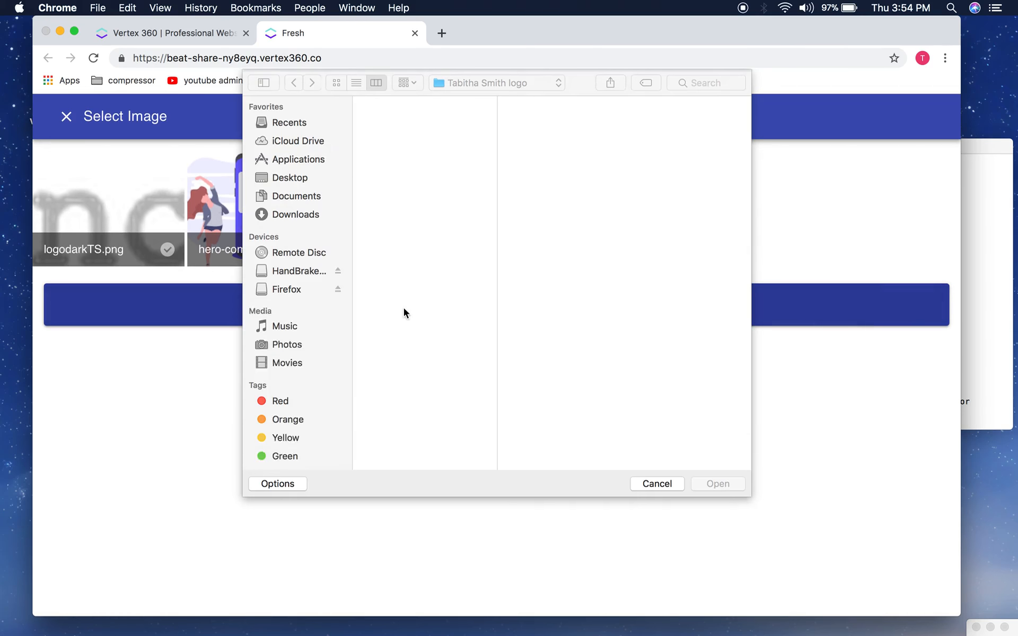
pyautogui.click(467, 83)
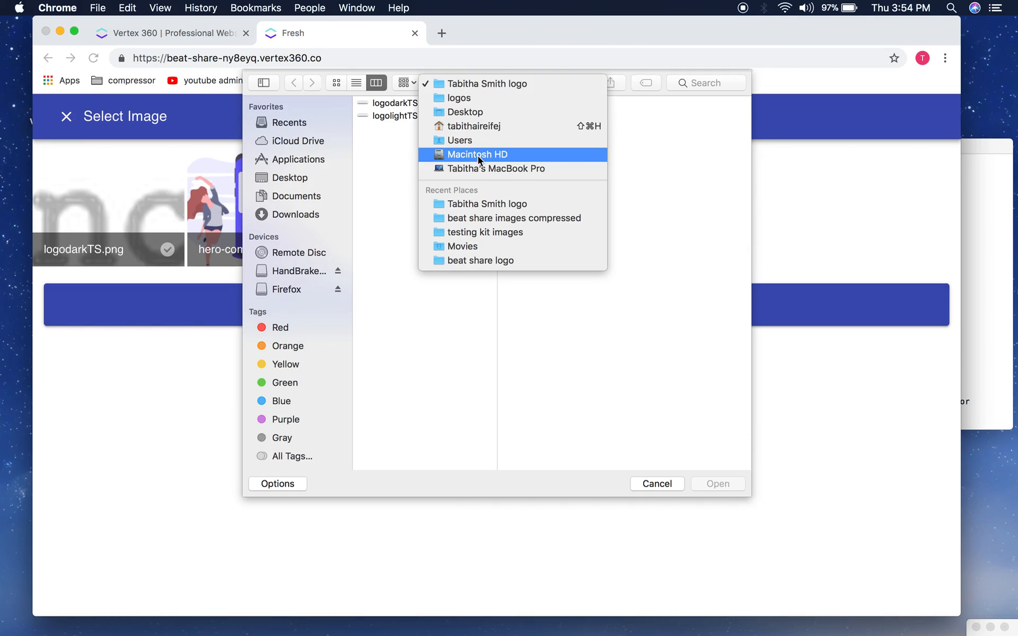
pyautogui.click(476, 217)
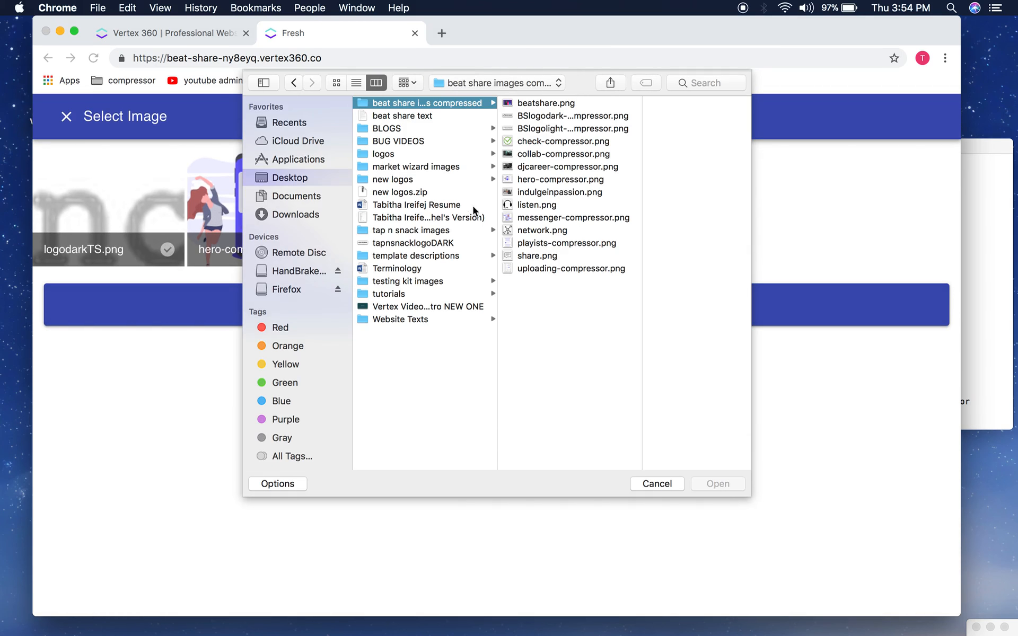
pyautogui.click(538, 204)
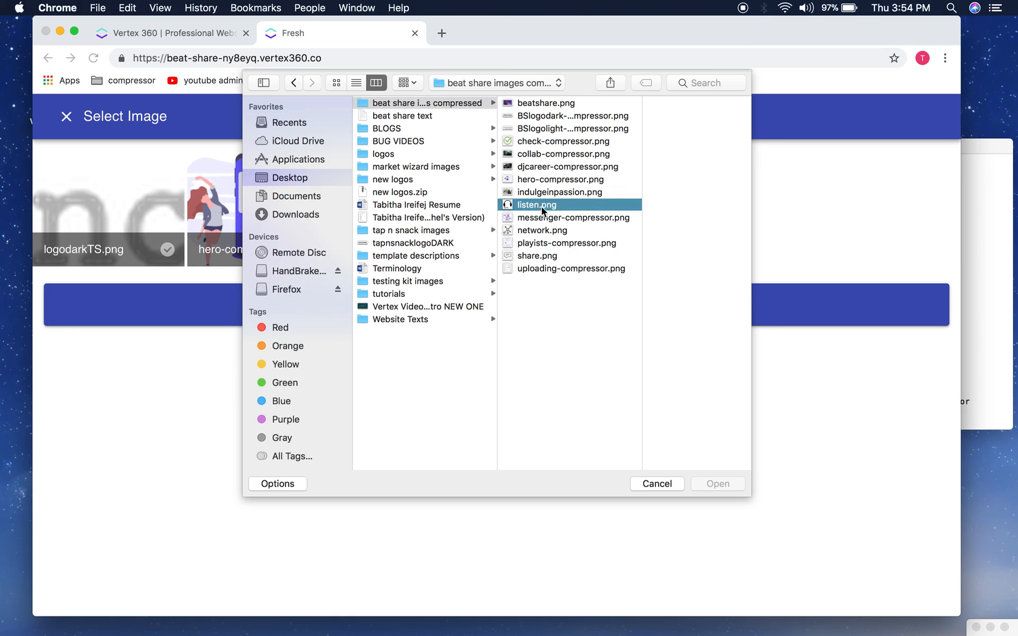
pyautogui.click(718, 483)
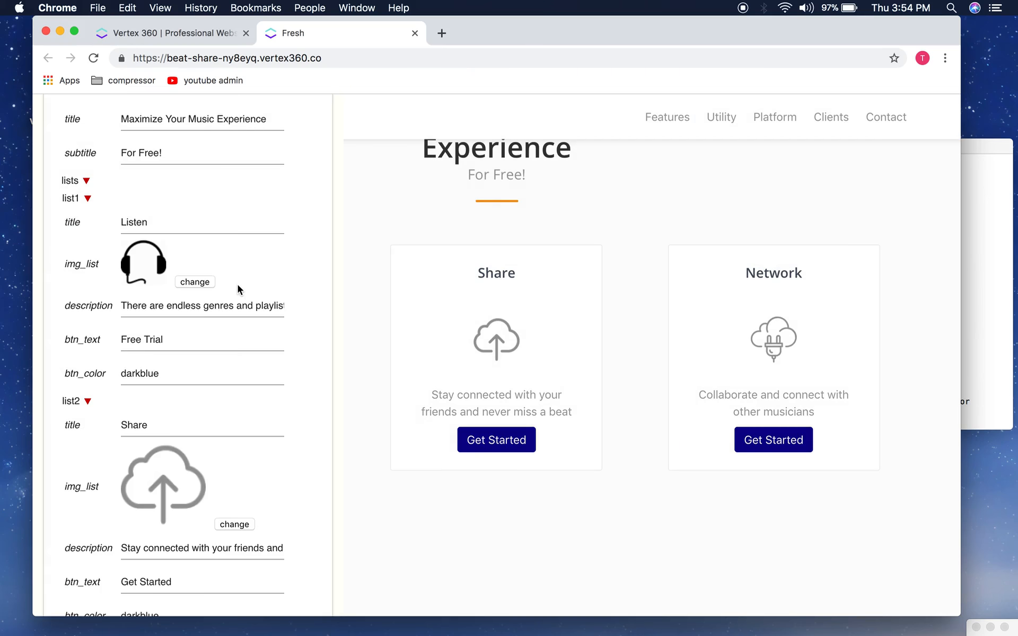
# Step: Upload share.png and network.png as the Share and Network card icons
pyautogui.scroll(-3, 238, 285)
pyautogui.click(234, 440)
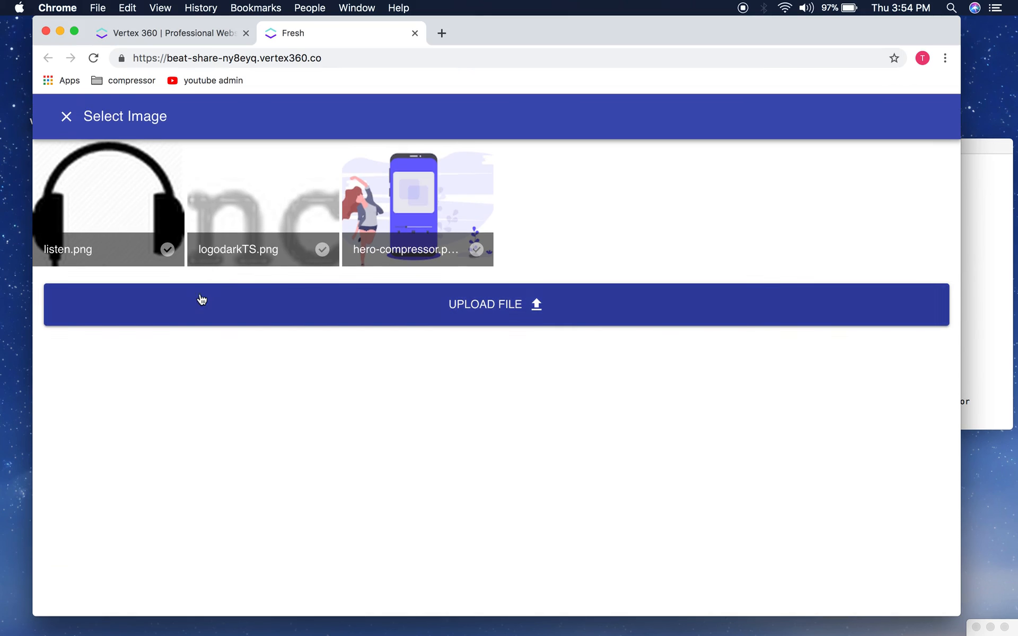
pyautogui.click(236, 295)
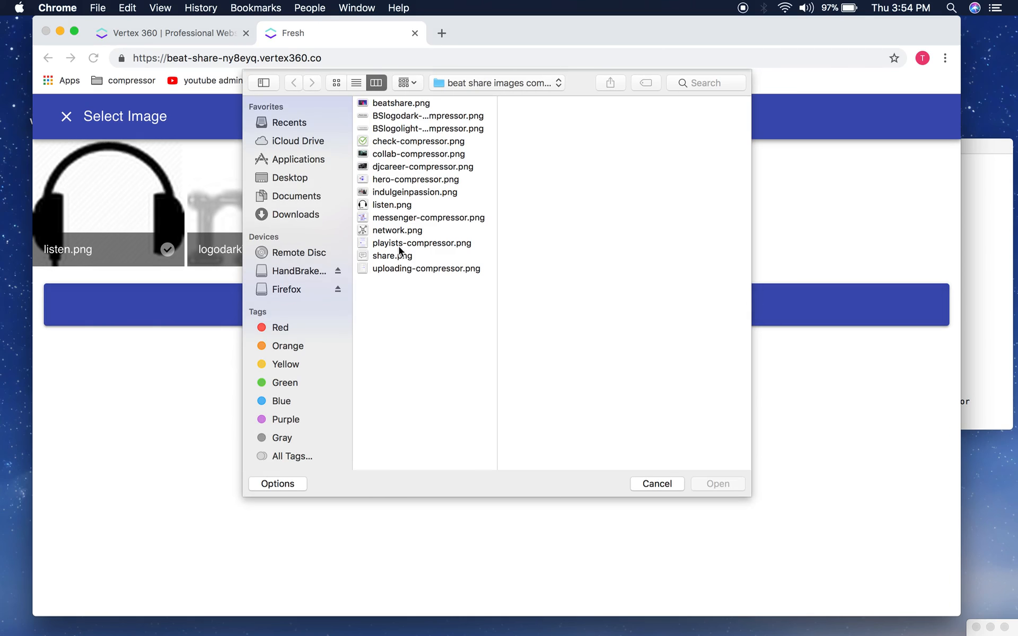
pyautogui.click(401, 255)
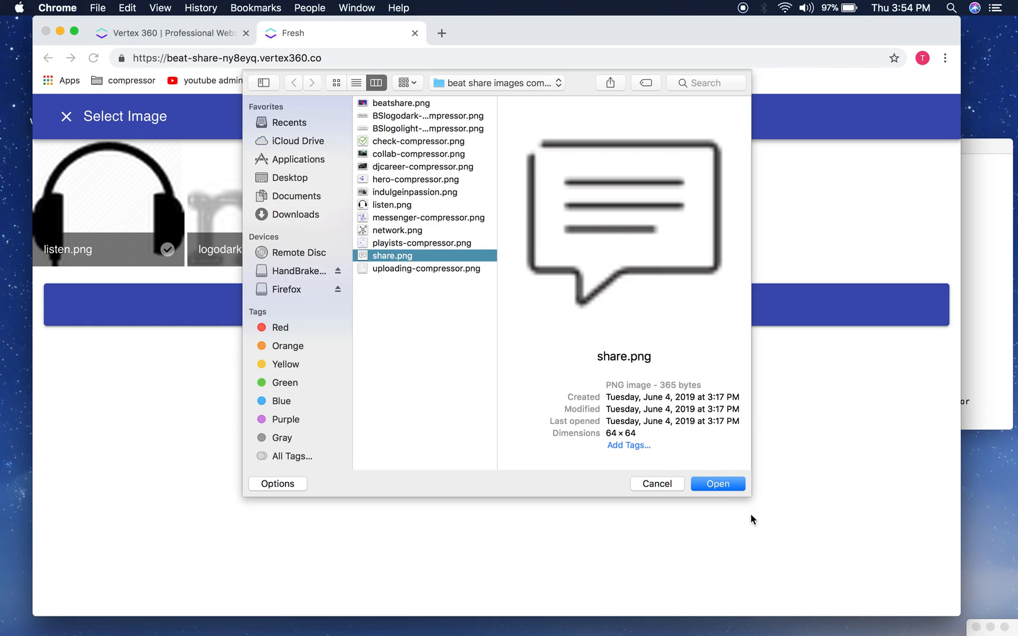
pyautogui.click(721, 481)
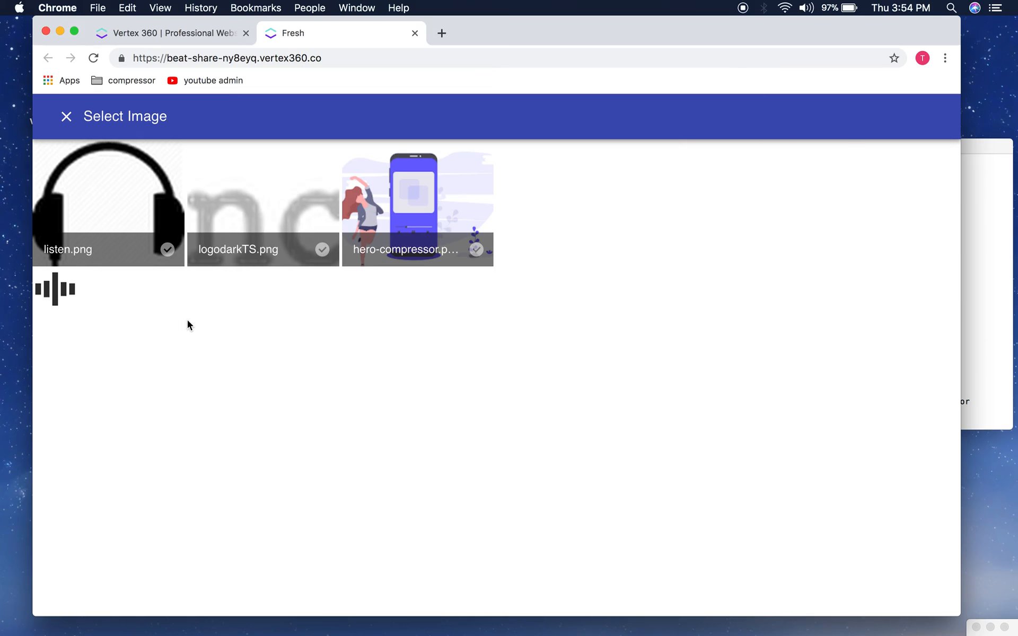
pyautogui.scroll(-3, 195, 424)
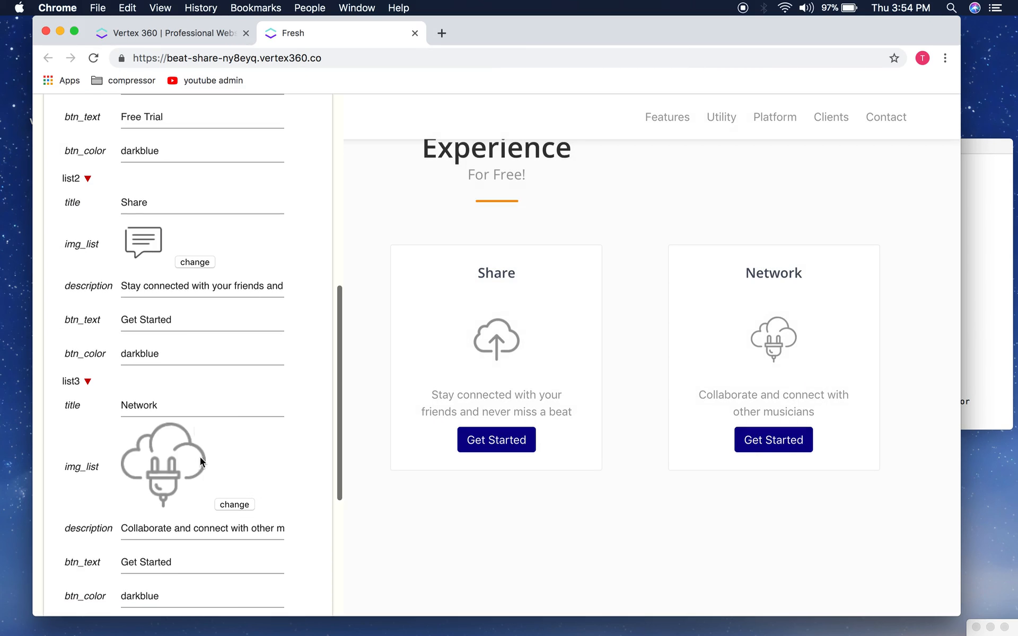
pyautogui.click(233, 503)
pyautogui.click(397, 305)
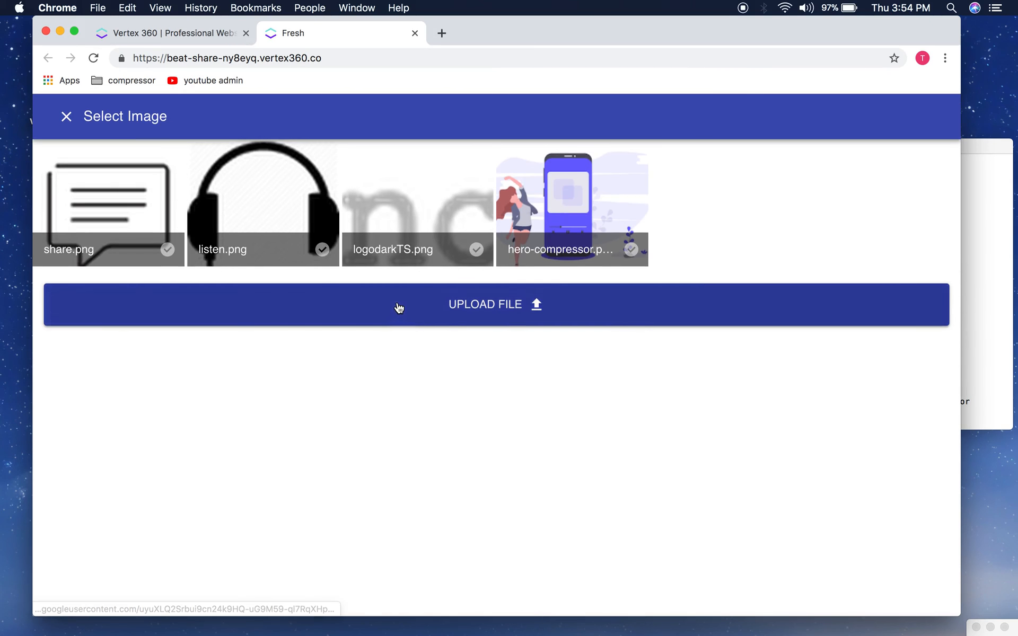
pyautogui.click(403, 231)
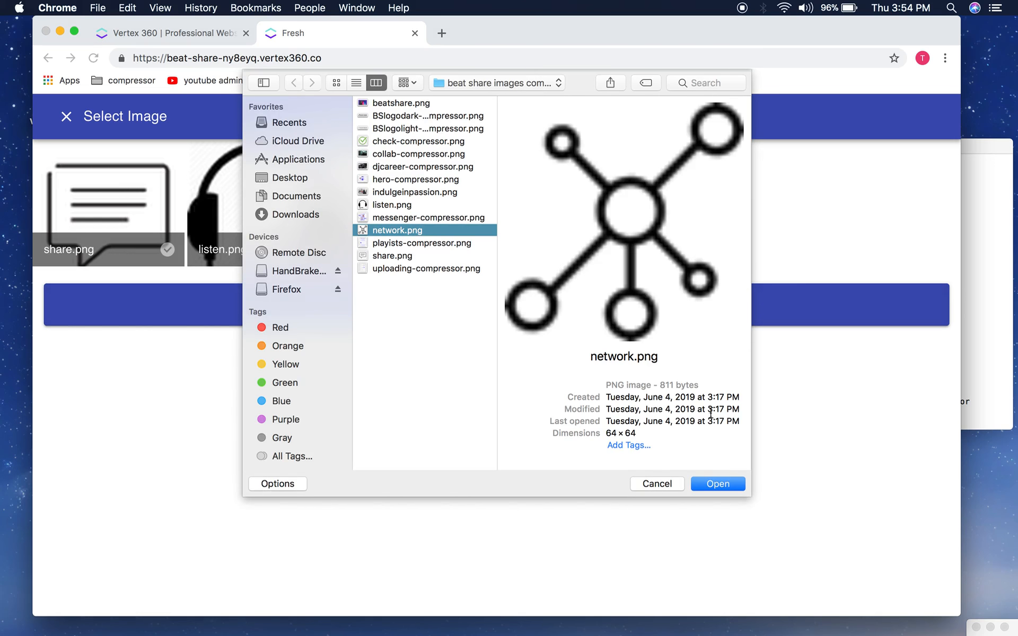
pyautogui.click(718, 484)
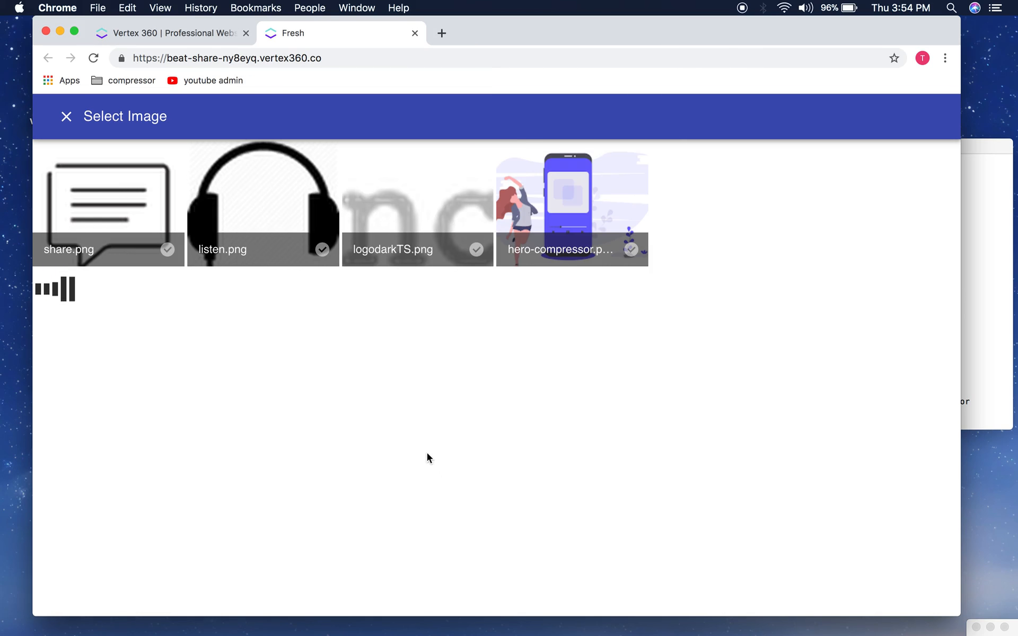
# Step: Apply the section changes to the page and dismiss the update confirmation
pyautogui.scroll(-2, 234, 395)
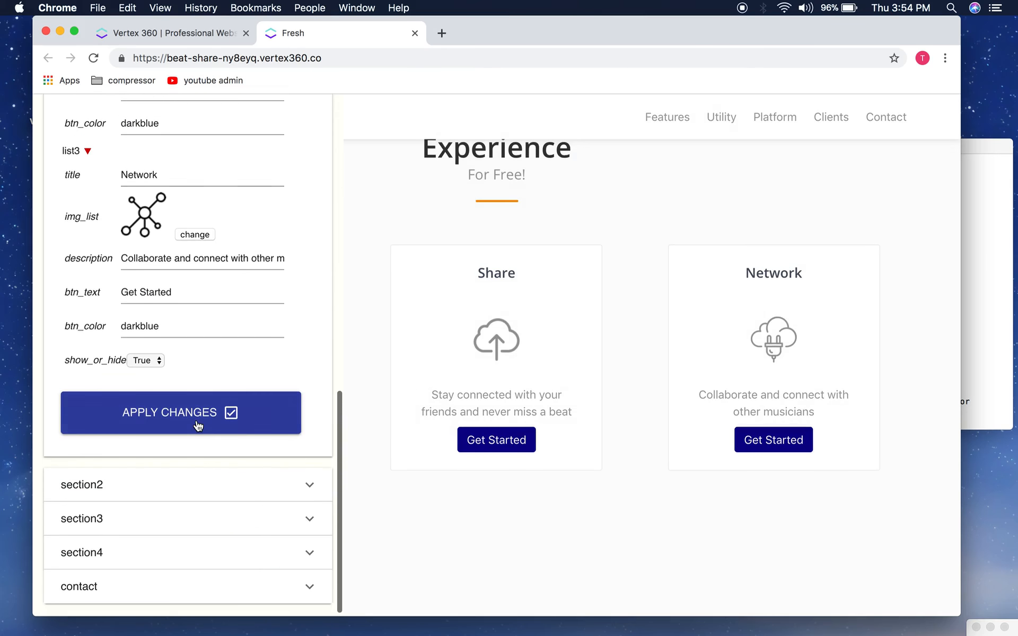
pyautogui.click(181, 413)
pyautogui.click(609, 140)
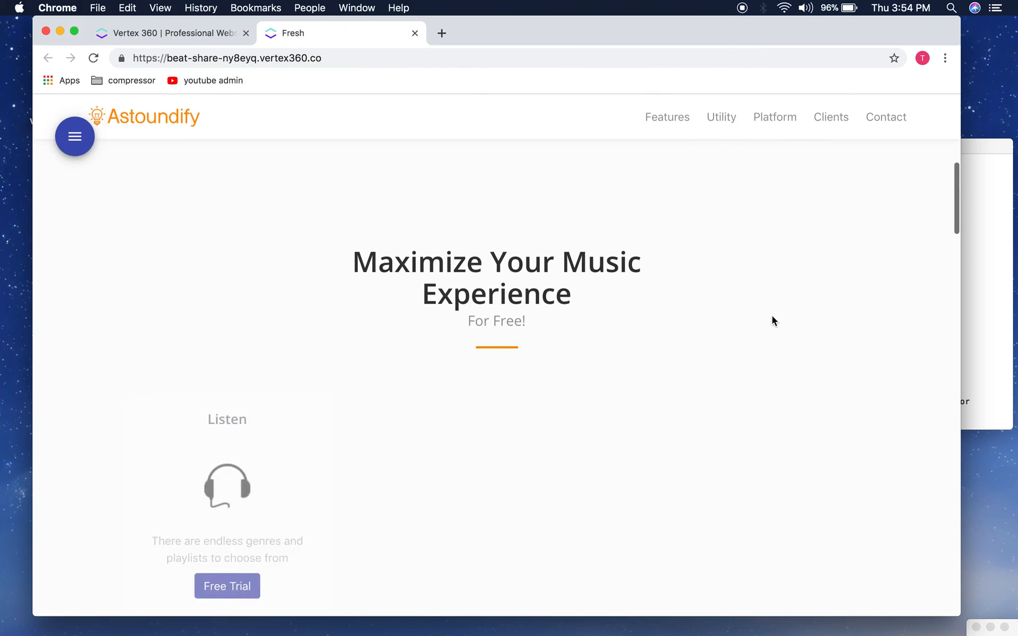
pyautogui.scroll(-4, 627, 353)
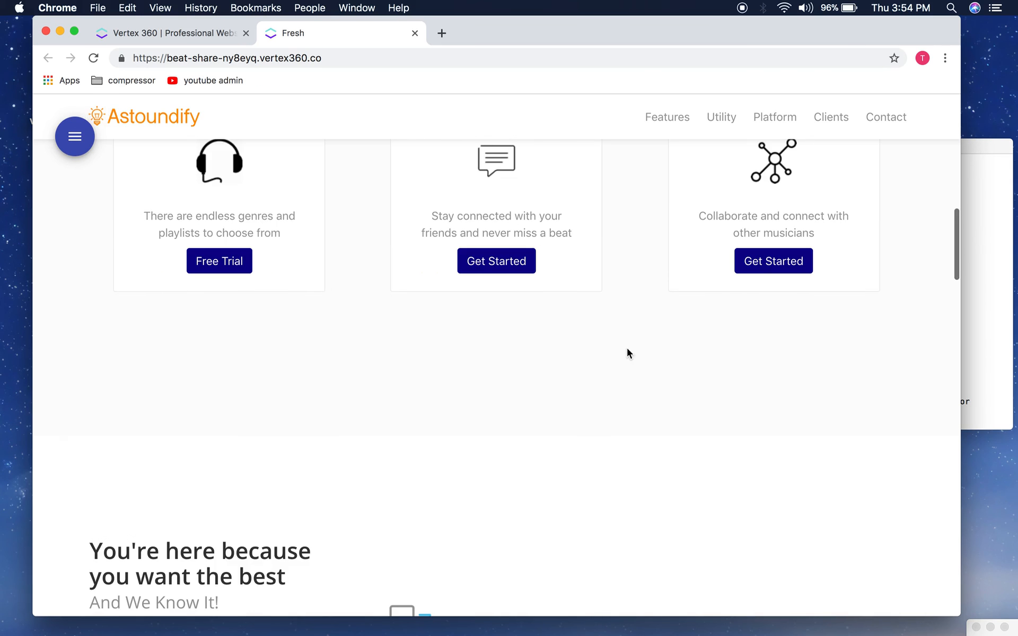
# Step: Open the site editor and scroll to the Network feature card's settings
pyautogui.click(83, 154)
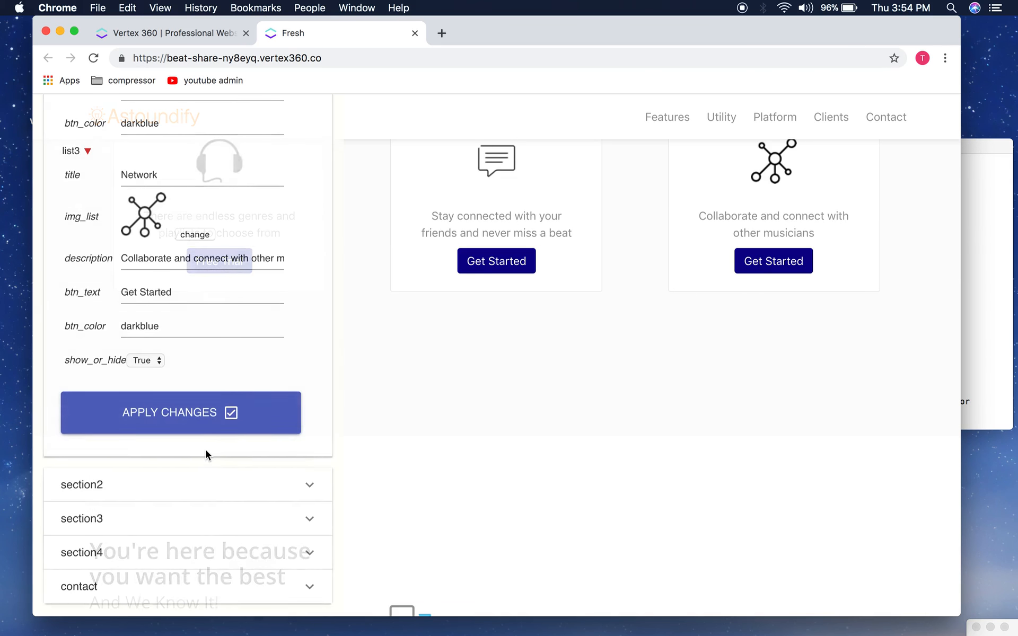
pyautogui.scroll(10, 206, 450)
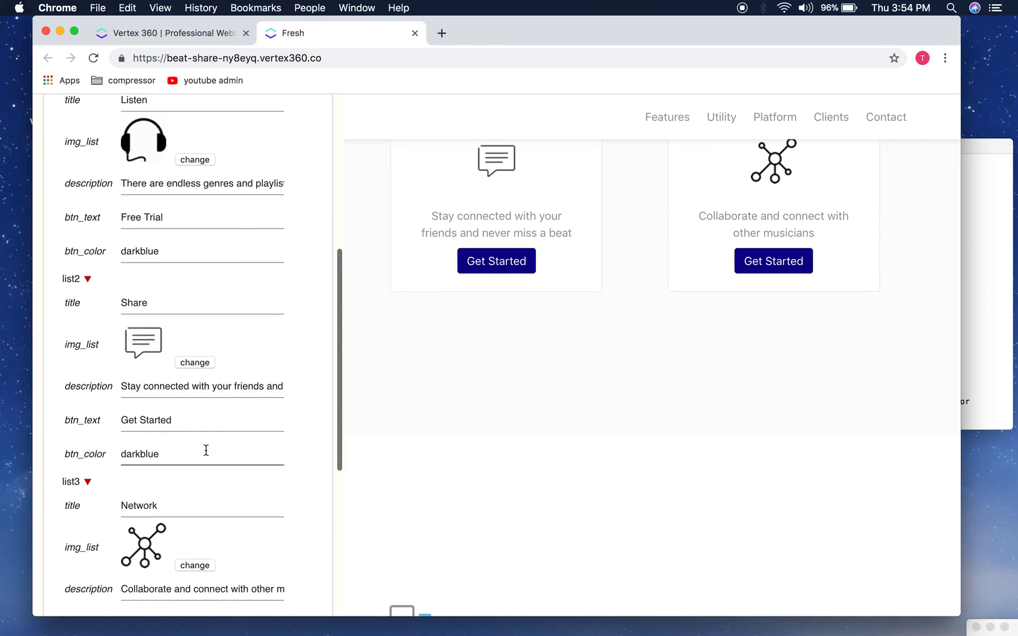
pyautogui.scroll(-10, 176, 195)
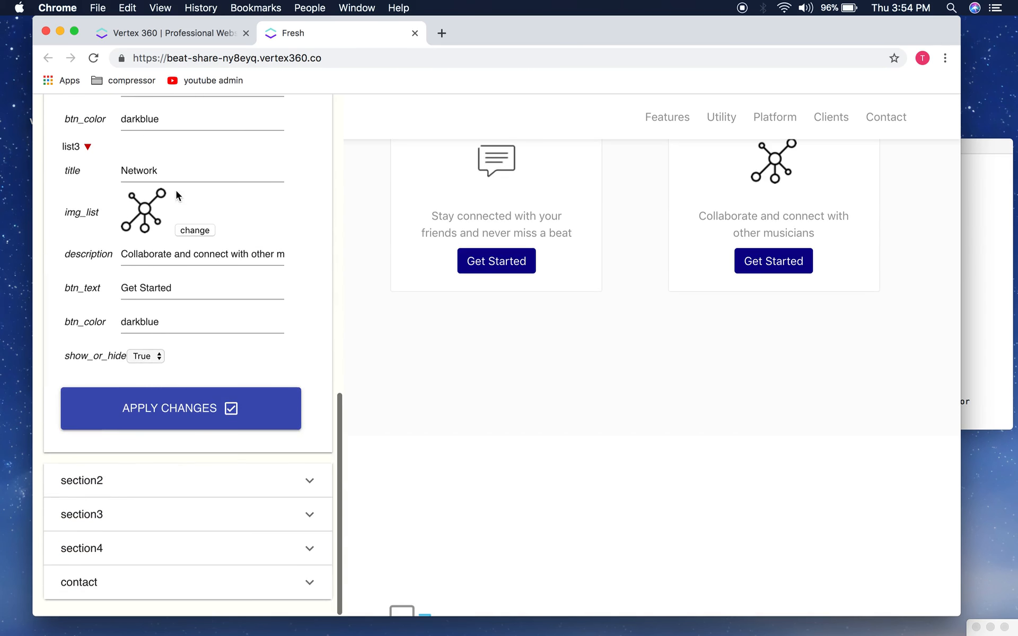
pyautogui.scroll(5, 124, 569)
pyautogui.scroll(-3, 125, 572)
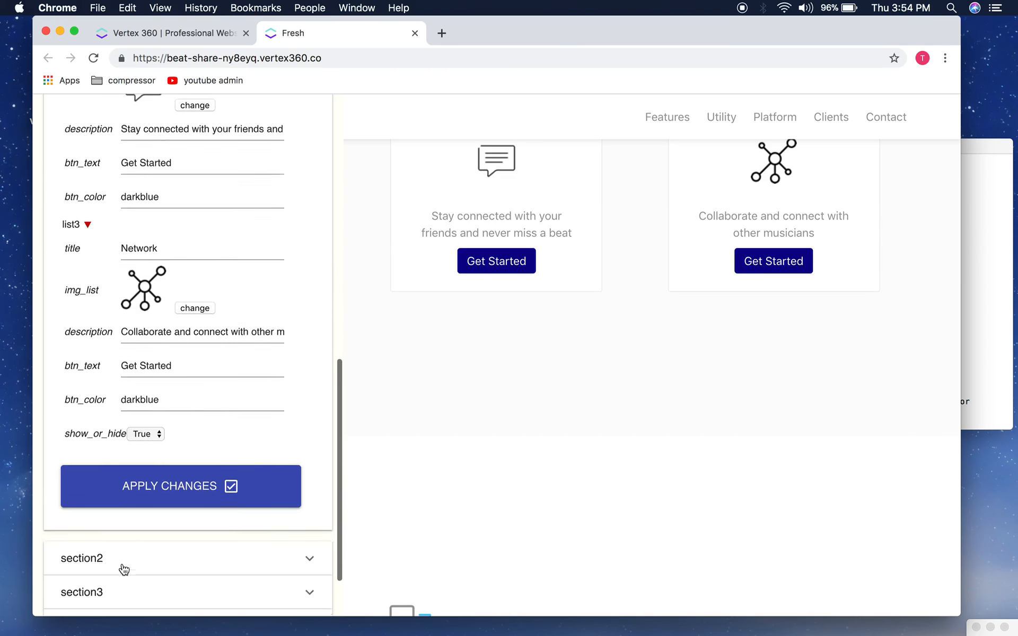
pyautogui.moveTo(65, 429); pyautogui.dragTo(122, 433)
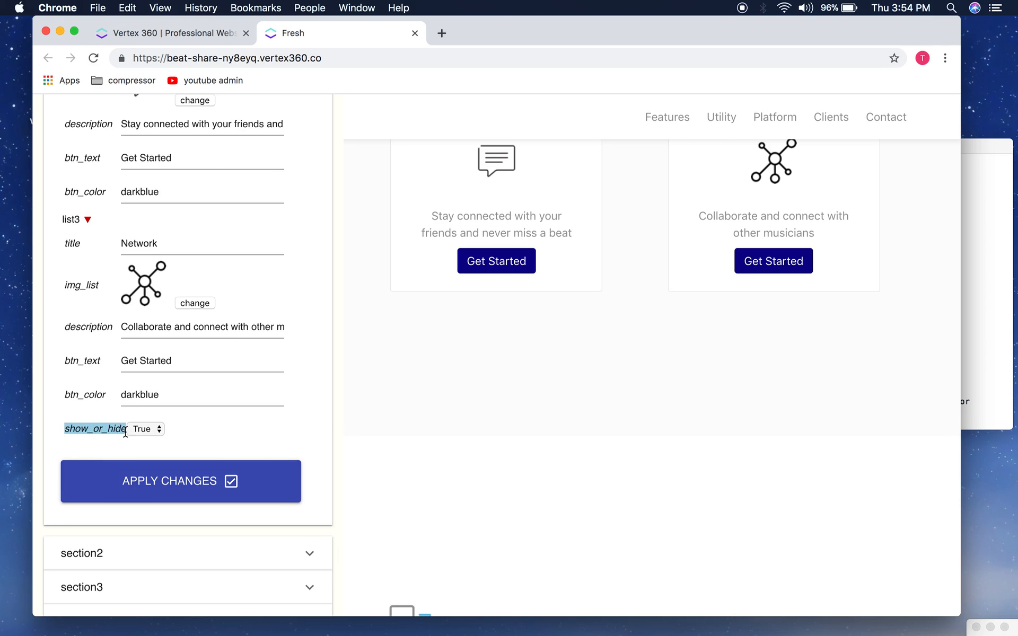
pyautogui.click(104, 433)
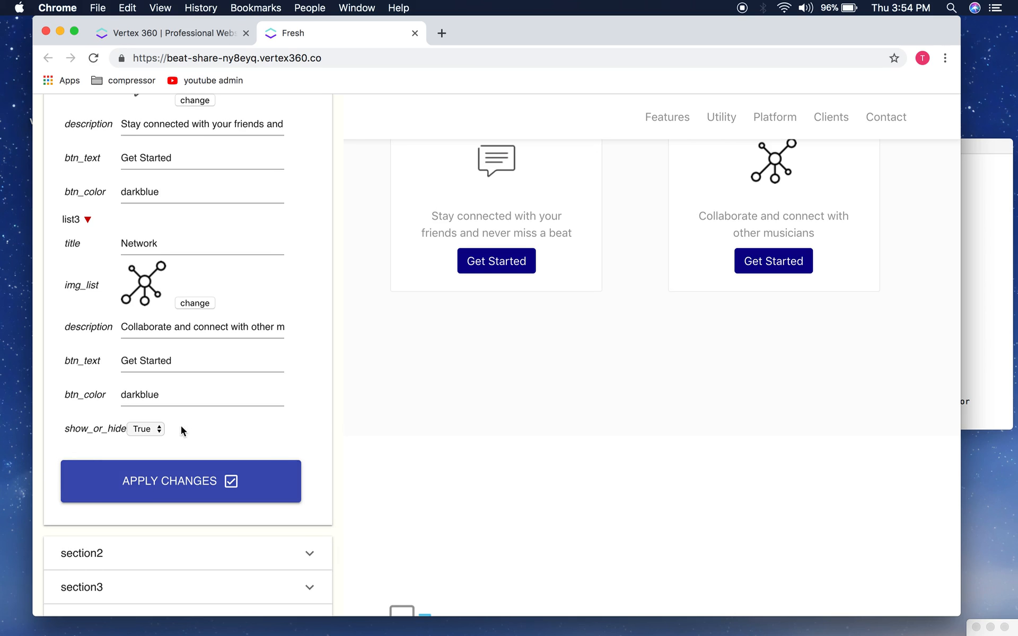
pyautogui.scroll(3, 181, 429)
pyautogui.scroll(-3, 181, 430)
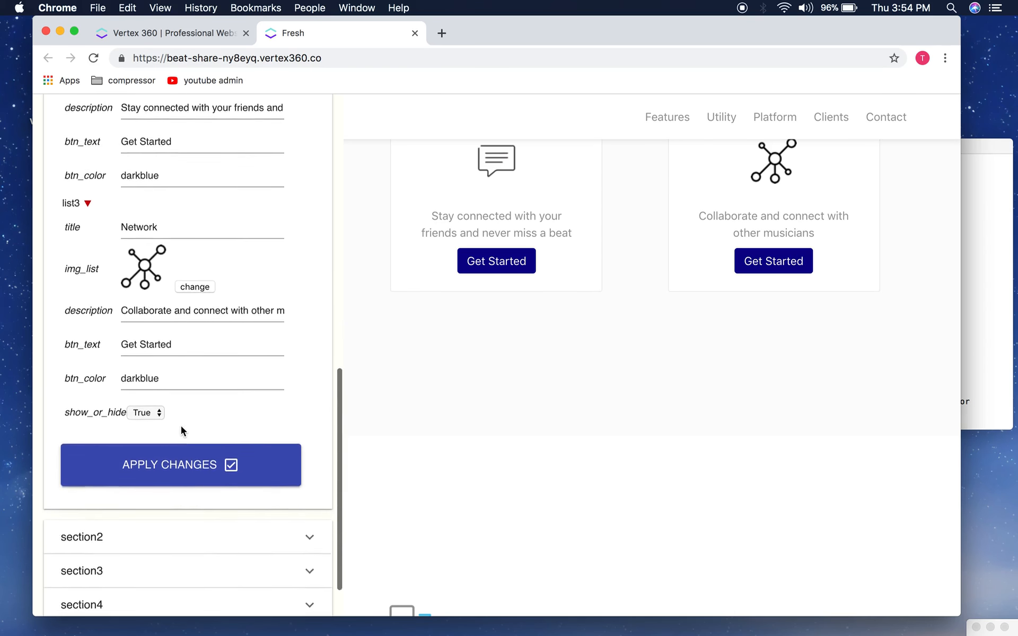
pyautogui.scroll(5, 181, 430)
pyautogui.scroll(5, 180, 425)
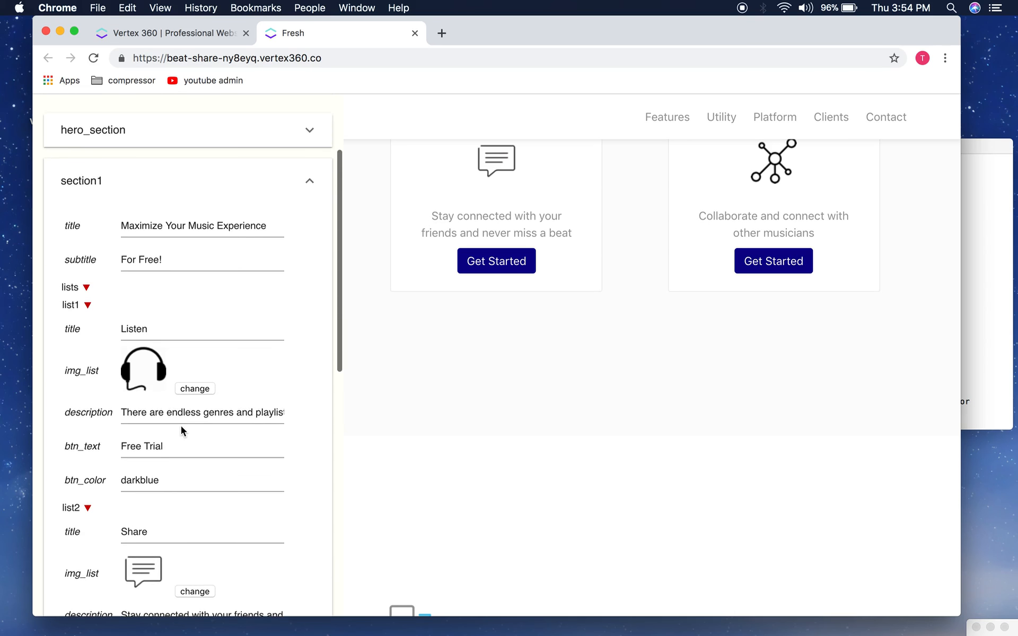
pyautogui.scroll(3, 463, 350)
pyautogui.scroll(3, 462, 350)
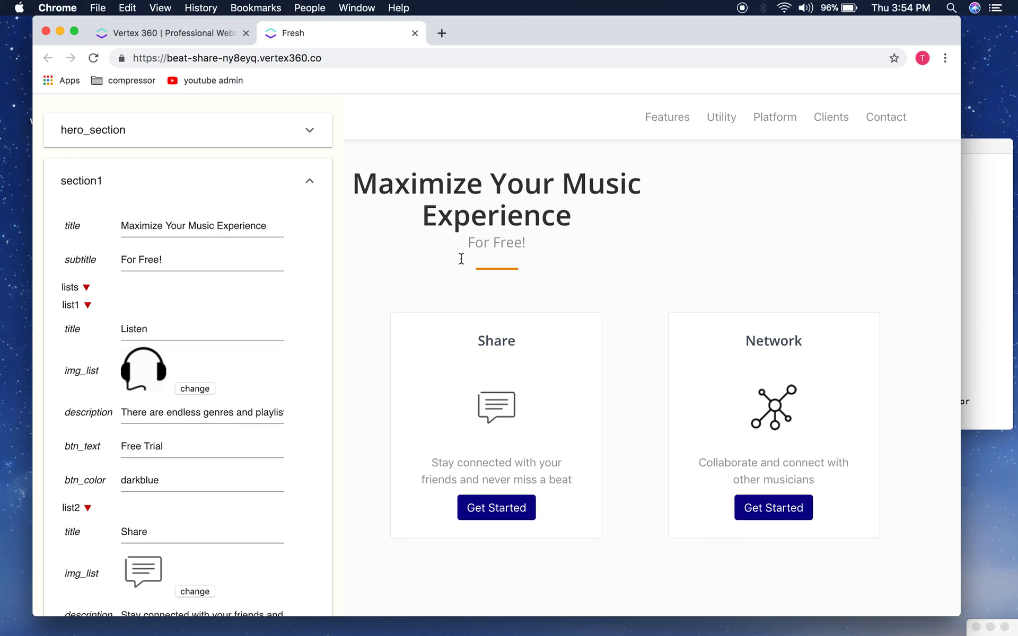
pyautogui.scroll(-10, 185, 399)
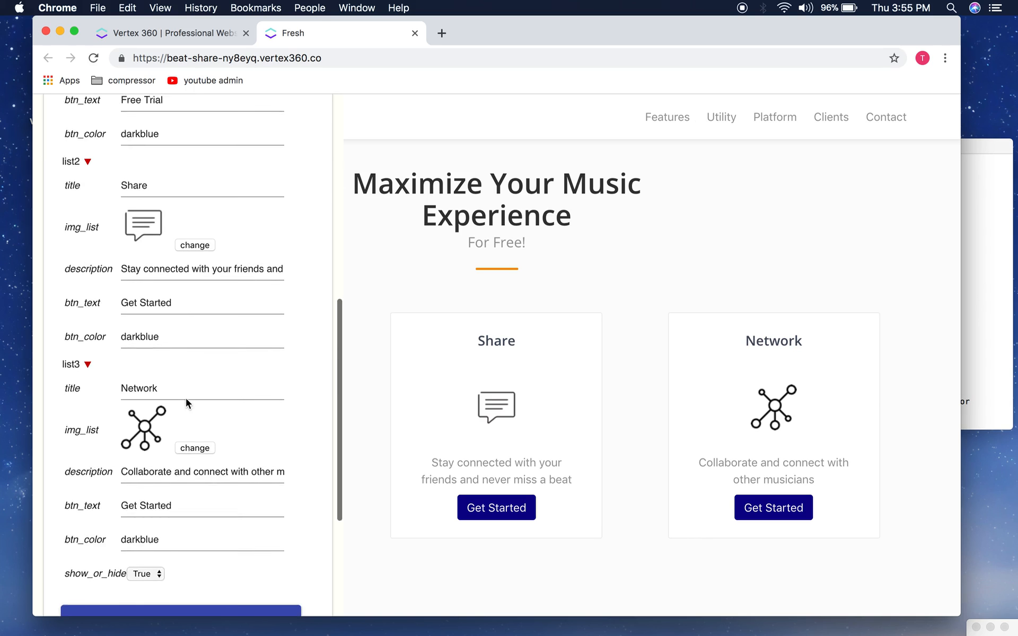
# Step: Set the Network card's show_or_hide to False, apply the changes and dismiss the alert
pyautogui.click(145, 433)
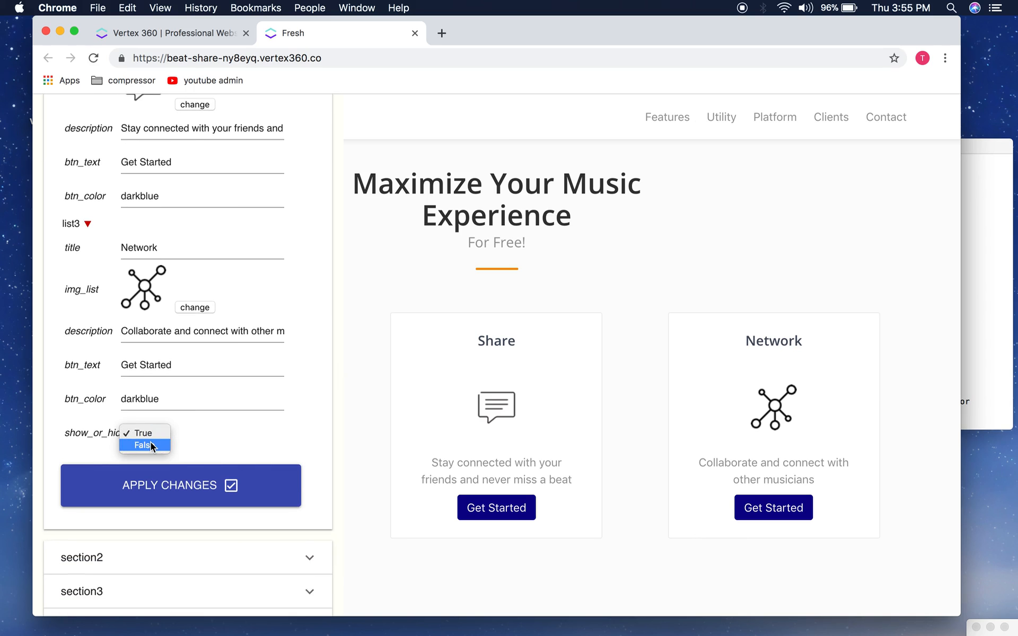
pyautogui.click(151, 442)
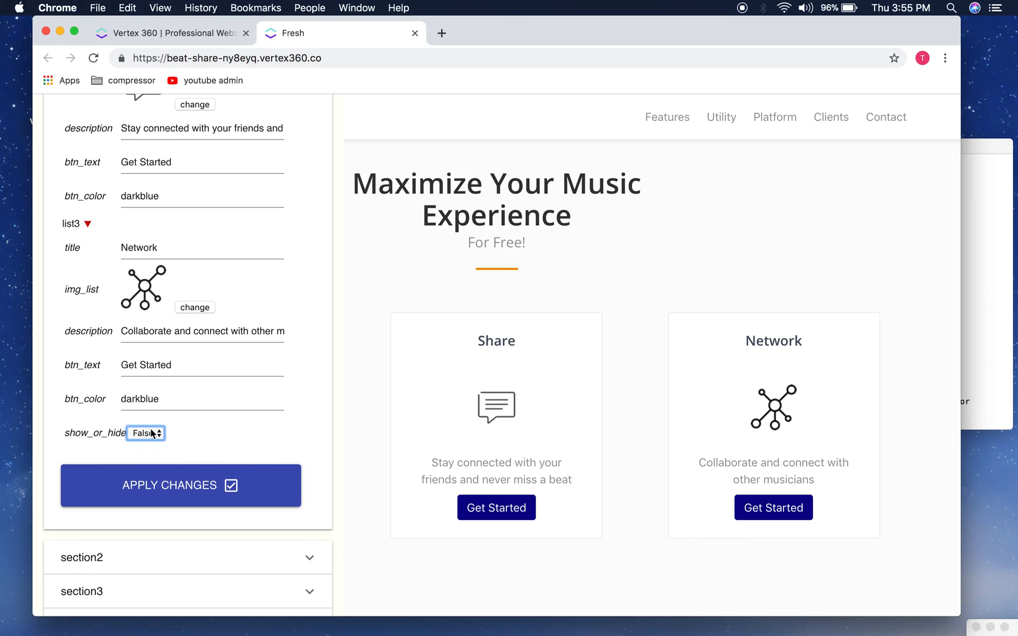
pyautogui.click(170, 480)
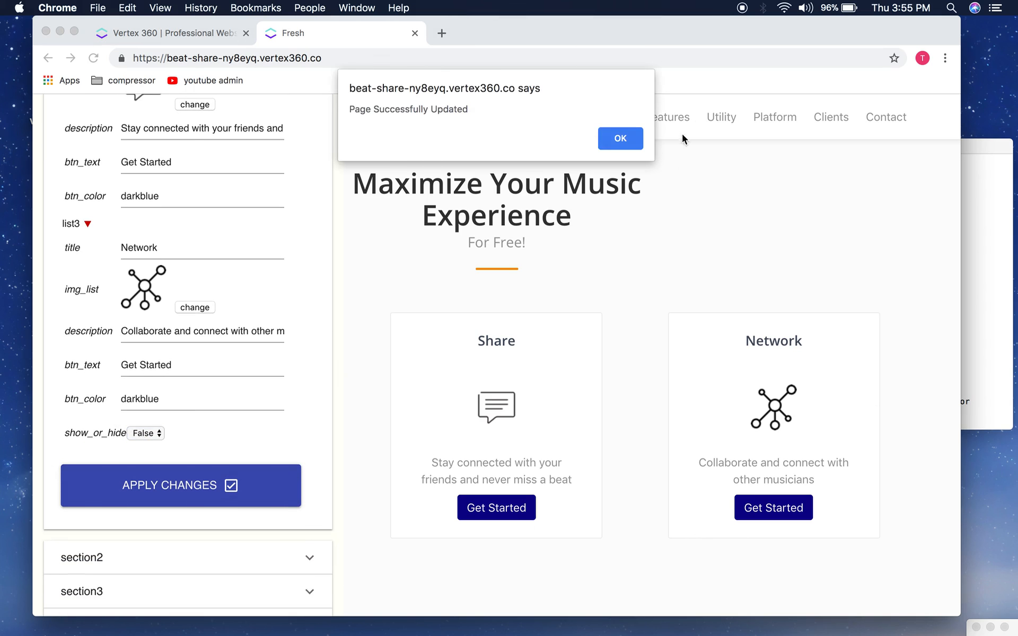
pyautogui.click(632, 135)
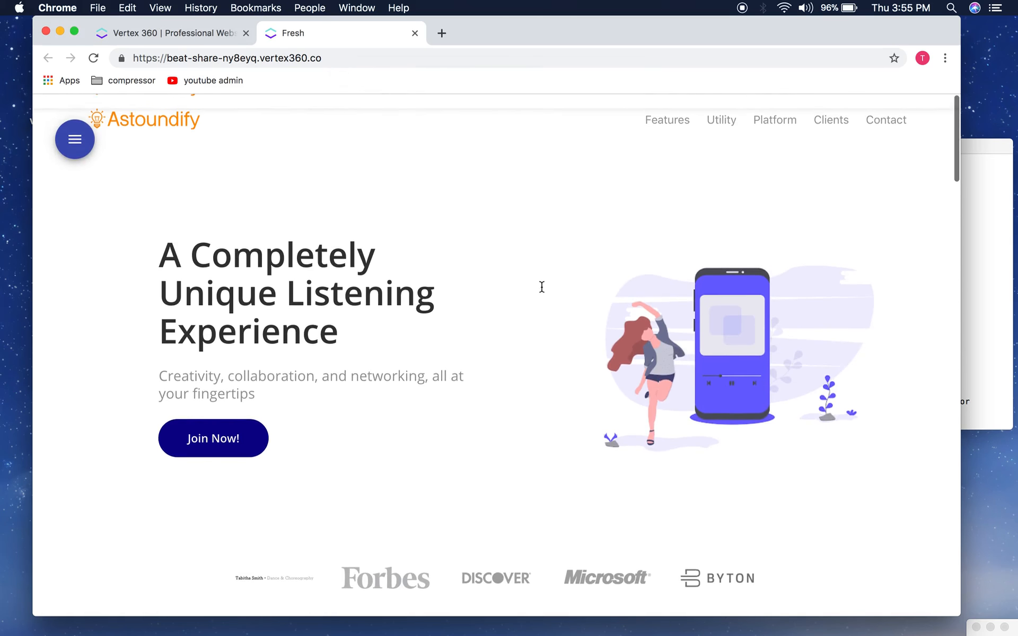
# Step: Check the live page without the feature cards and reopen the site editor
pyautogui.scroll(-5, 542, 291)
pyautogui.scroll(-10, 542, 288)
pyautogui.scroll(16, 542, 287)
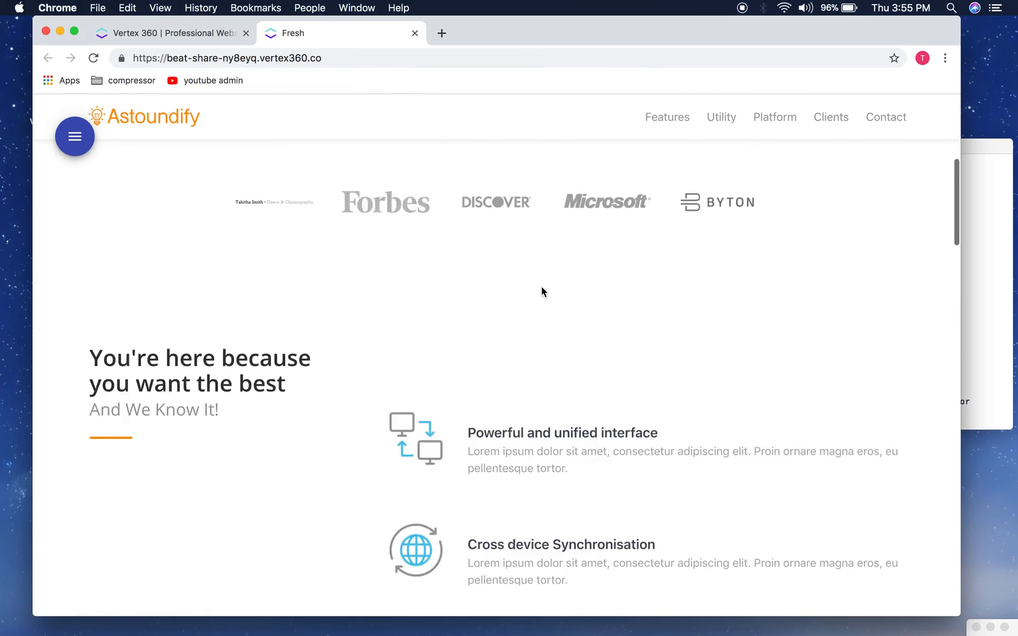
pyautogui.scroll(-9, 541, 294)
pyautogui.scroll(12, 540, 301)
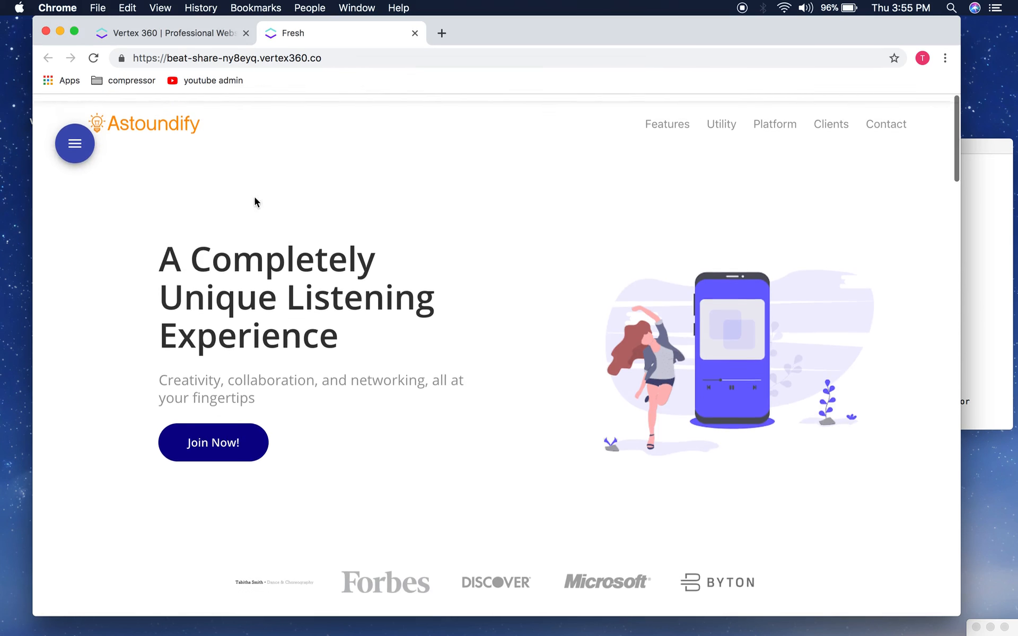
pyautogui.click(75, 145)
# Step: Set the Network card's show_or_hide back to True, apply it, and review the restored cards
pyautogui.click(149, 434)
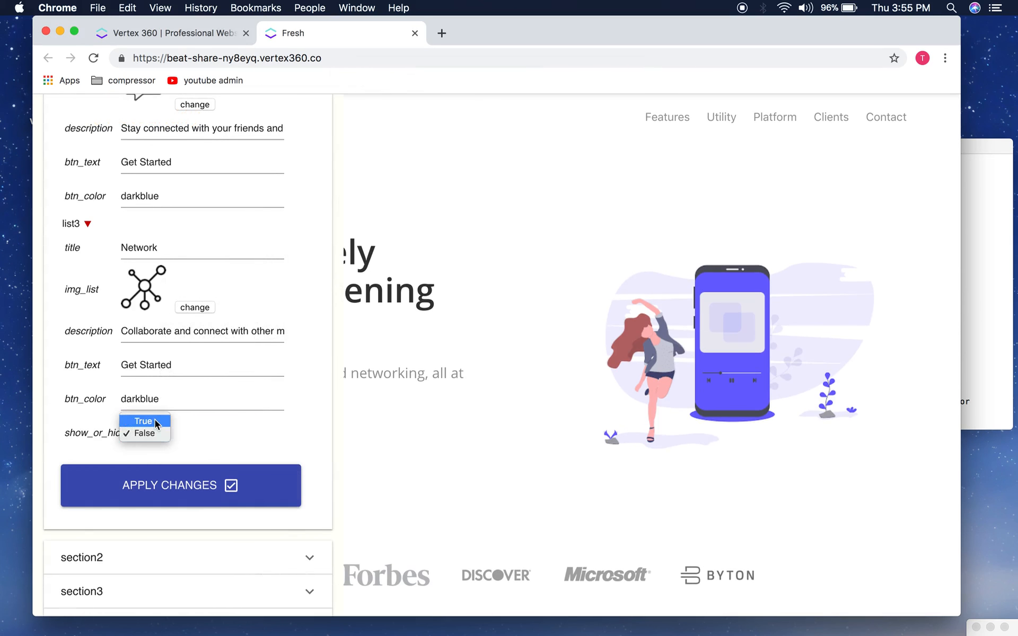
pyautogui.click(142, 417)
pyautogui.click(173, 484)
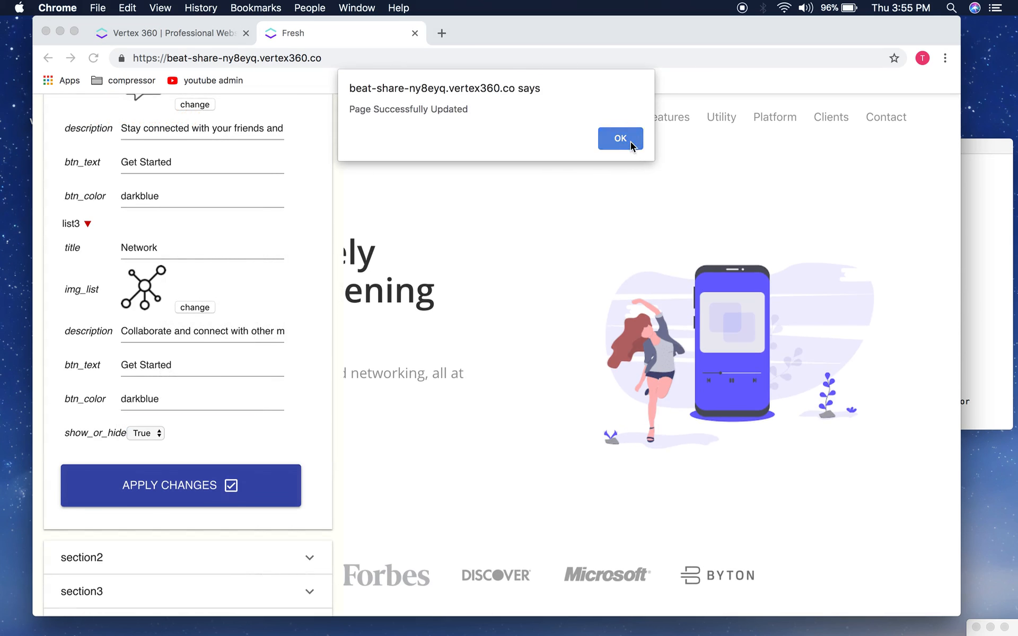
pyautogui.click(620, 138)
pyautogui.scroll(-7, 586, 436)
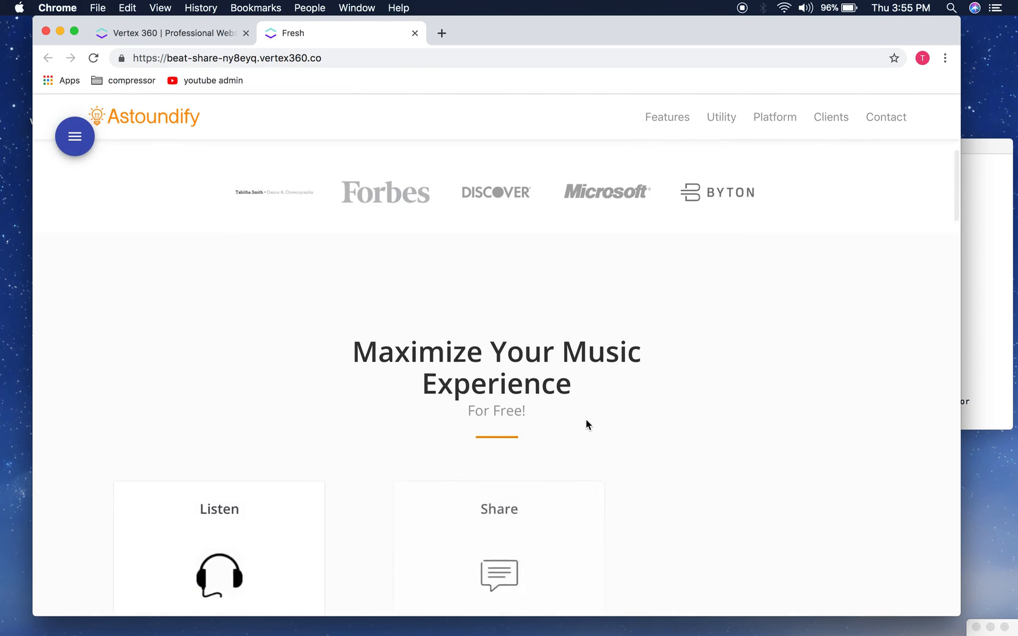
pyautogui.scroll(-3, 586, 425)
pyautogui.scroll(10, 511, 242)
pyautogui.scroll(-7, 528, 482)
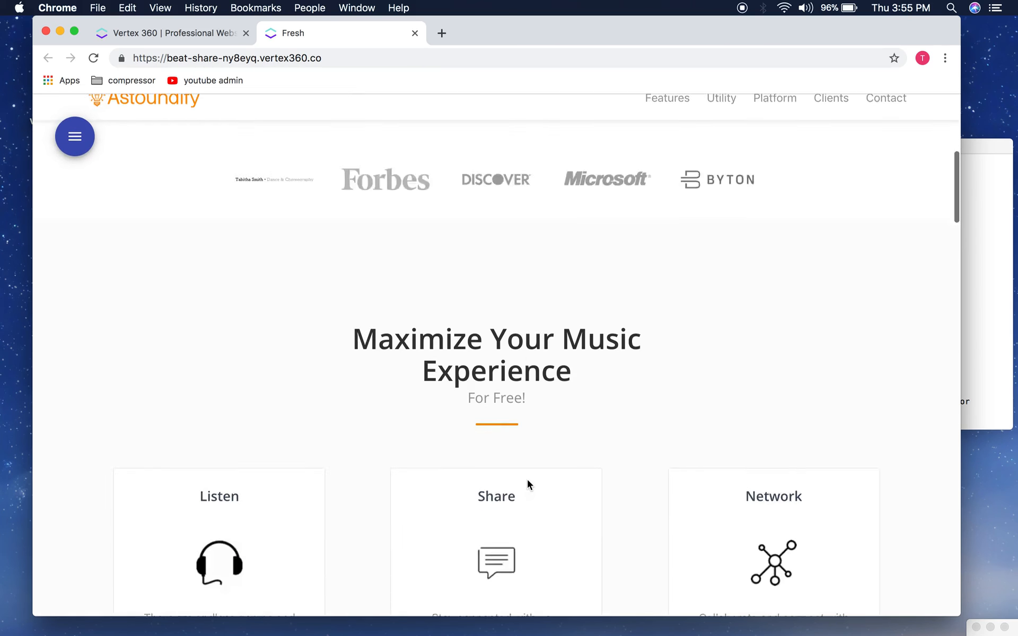
pyautogui.scroll(-3, 527, 482)
pyautogui.scroll(-5, 528, 484)
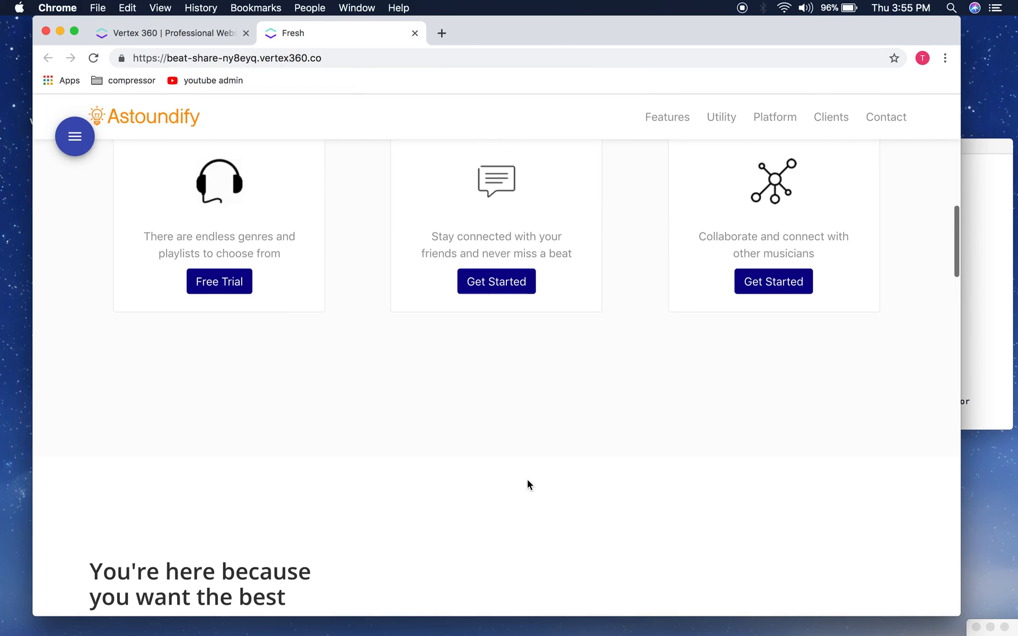
pyautogui.scroll(-4, 528, 483)
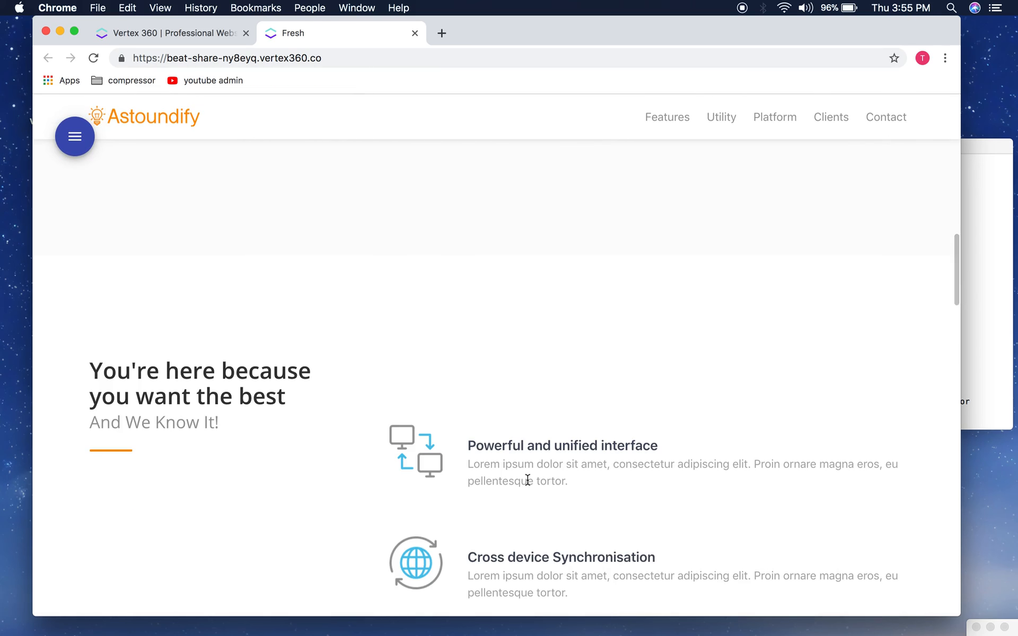
pyautogui.scroll(-3, 527, 480)
pyautogui.scroll(19, 528, 480)
pyautogui.scroll(-10, 362, 375)
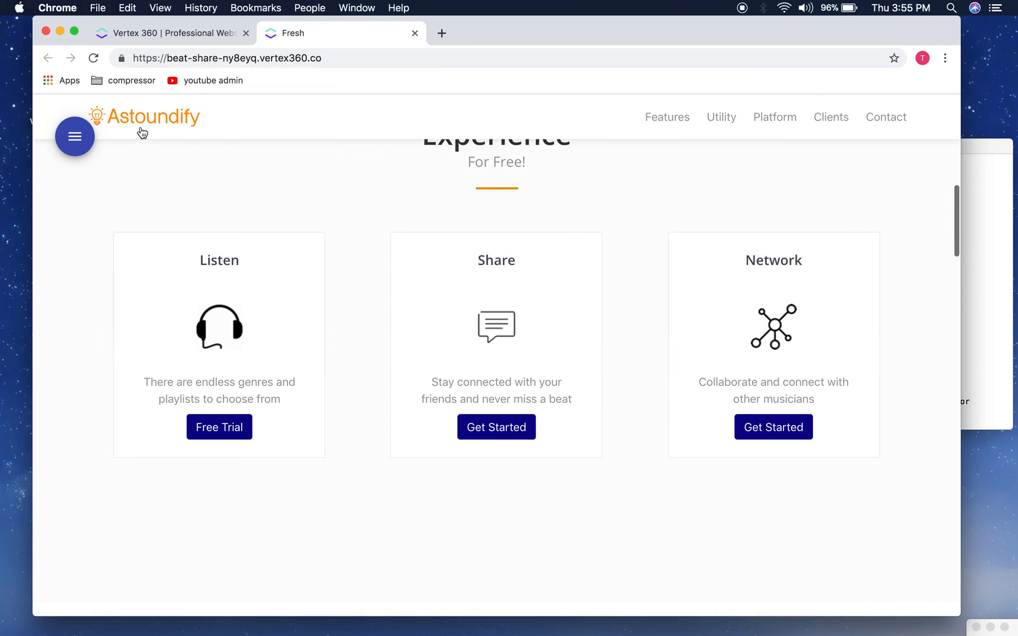
# Step: Reopen the site editor and expand the section2 settings
pyautogui.click(77, 138)
pyautogui.scroll(-3, 186, 403)
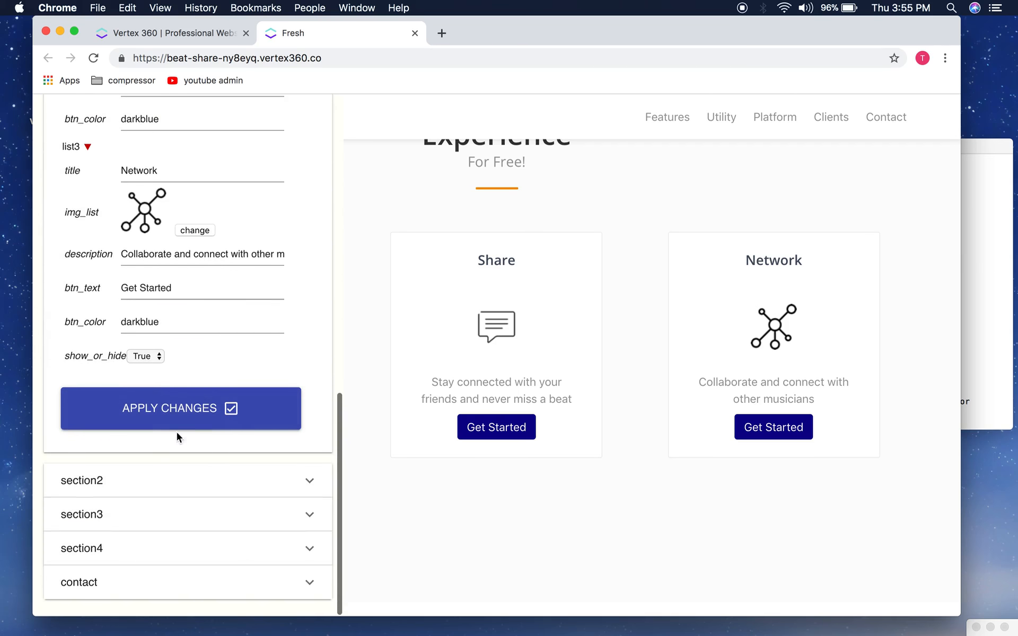
pyautogui.click(154, 473)
pyautogui.scroll(-5, 228, 413)
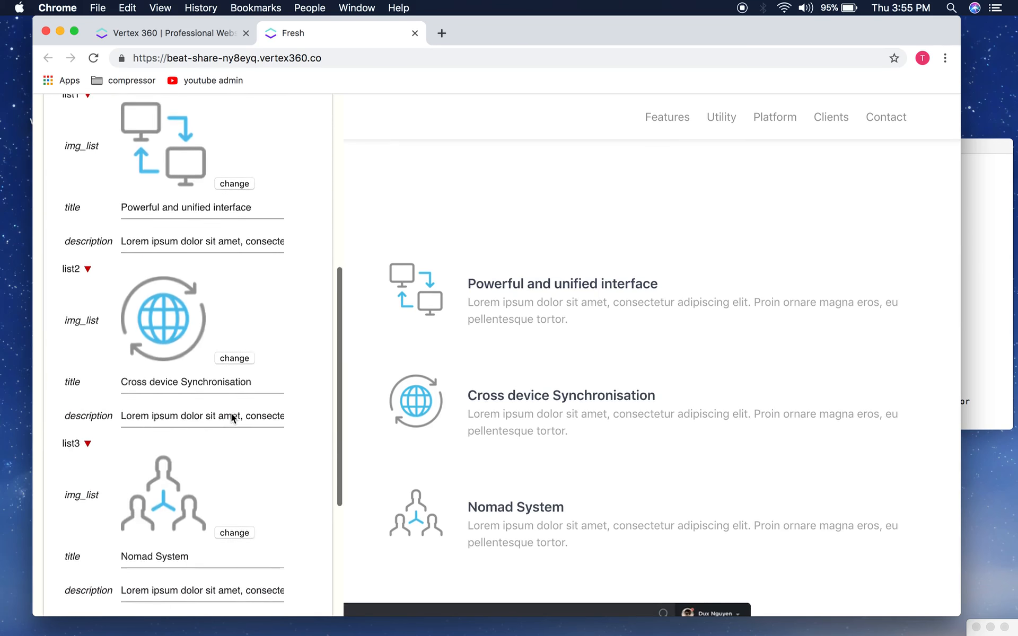
# Step: Paste 'You deserve the most dynamic listening experience' from the notes as section2's title
pyautogui.scroll(-3, 231, 418)
pyautogui.scroll(8, 232, 417)
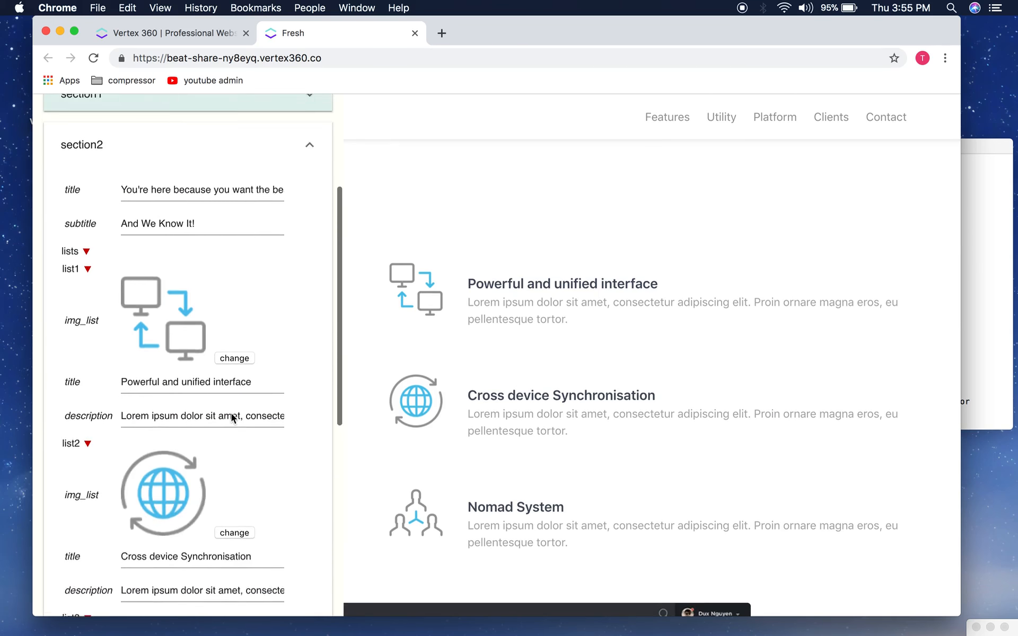
pyautogui.click(997, 291)
pyautogui.click(830, 298)
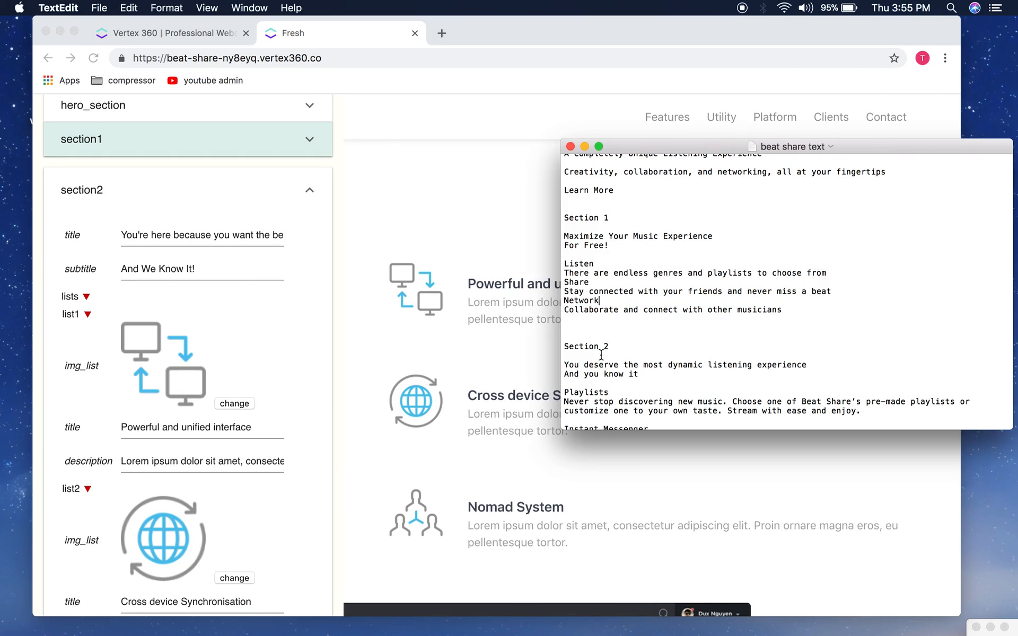
pyautogui.scroll(-3, 601, 354)
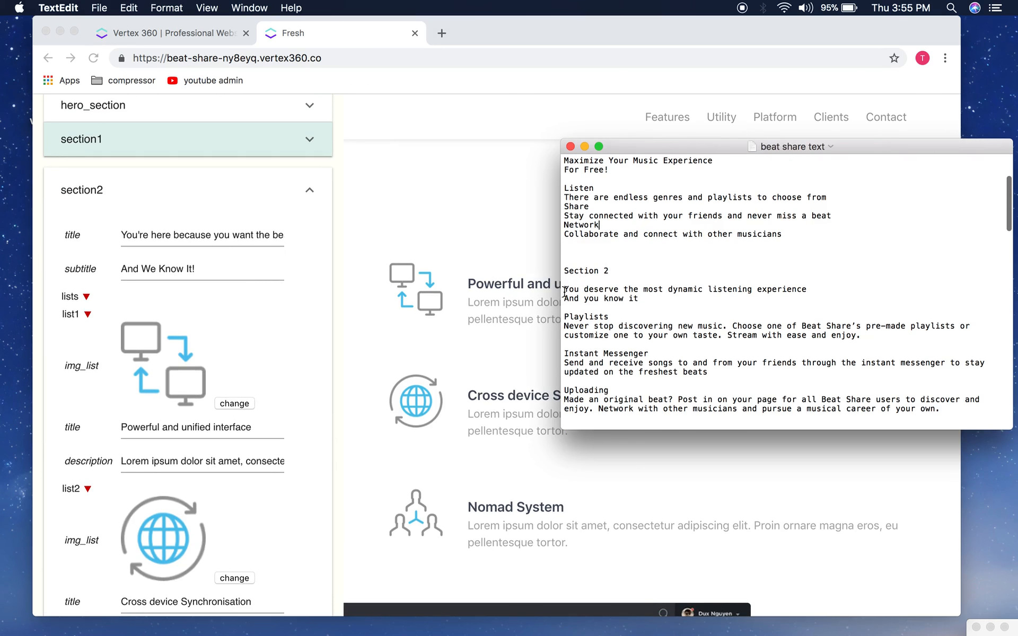
pyautogui.moveTo(808, 291); pyautogui.dragTo(566, 279)
pyautogui.click(600, 289)
pyautogui.moveTo(812, 291); pyautogui.dragTo(563, 293)
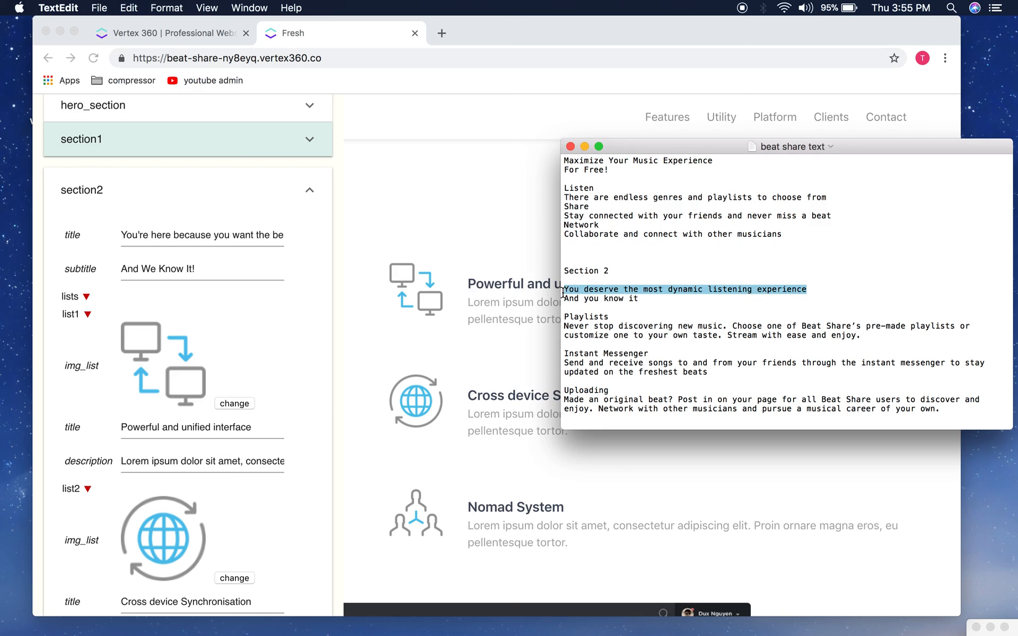
pyautogui.click(247, 245)
pyautogui.tripleClick(150, 239)
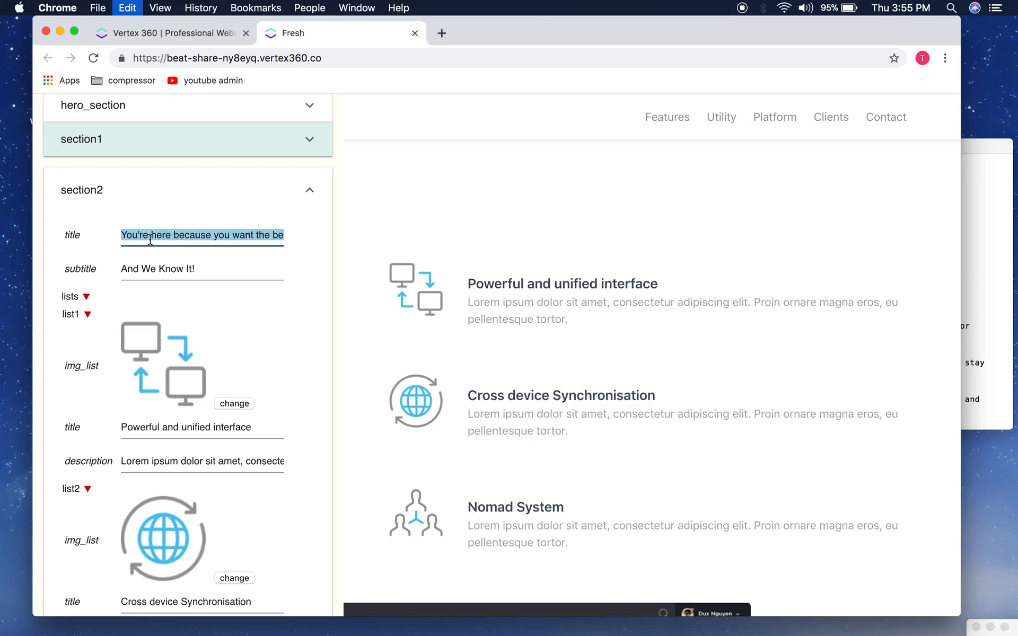
pyautogui.press('super+v')
# Step: Change section2's subtitle from 'We Know It!' to 'And You Know it'
pyautogui.click(209, 268)
pyautogui.moveTo(209, 268); pyautogui.dragTo(140, 271)
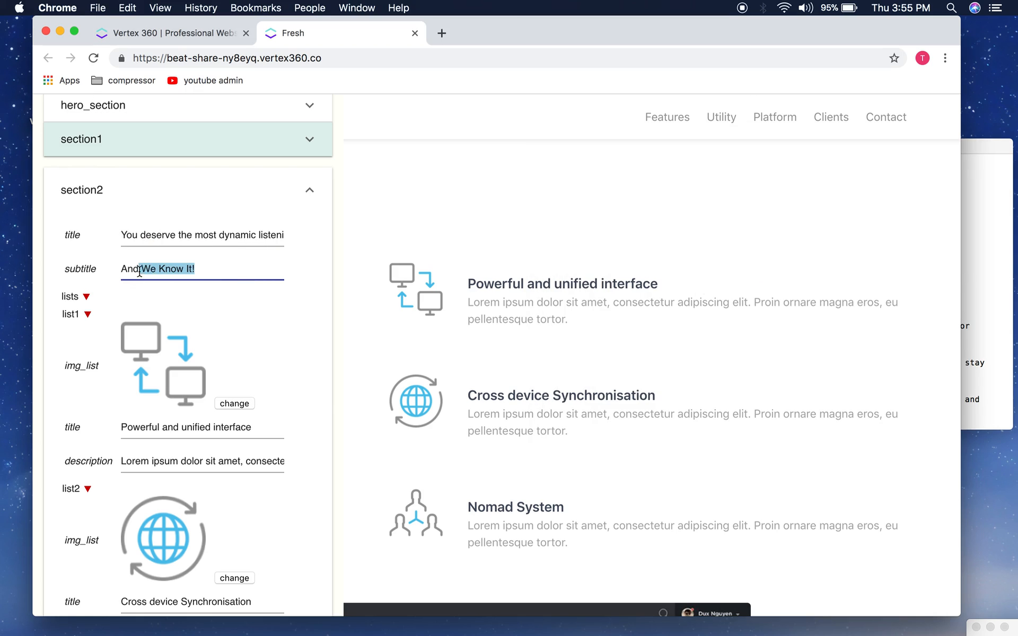
pyautogui.write('You')
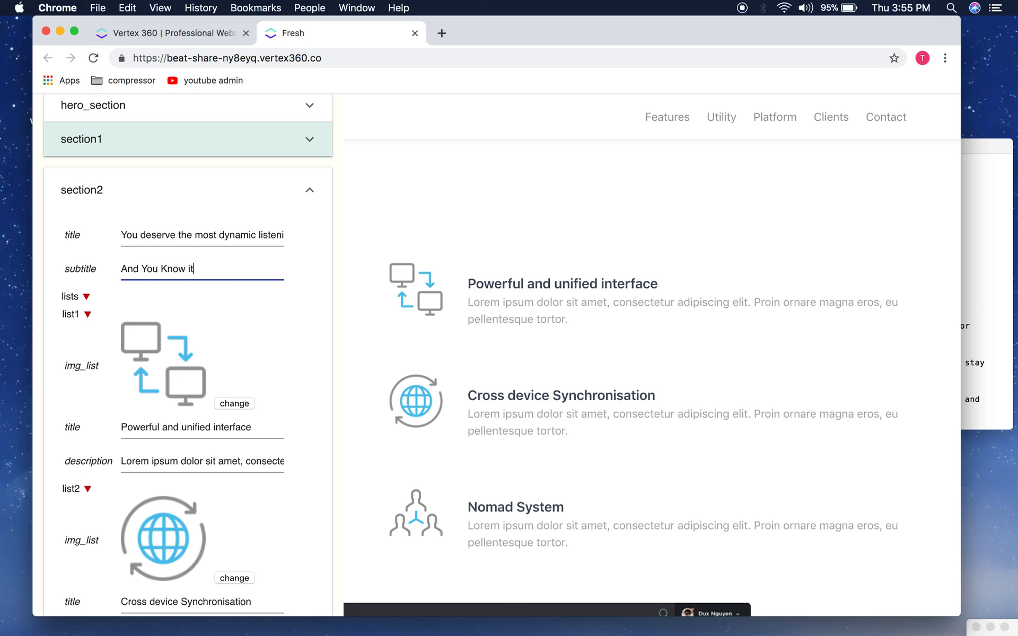
pyautogui.scroll(-3, 177, 311)
pyautogui.click(976, 232)
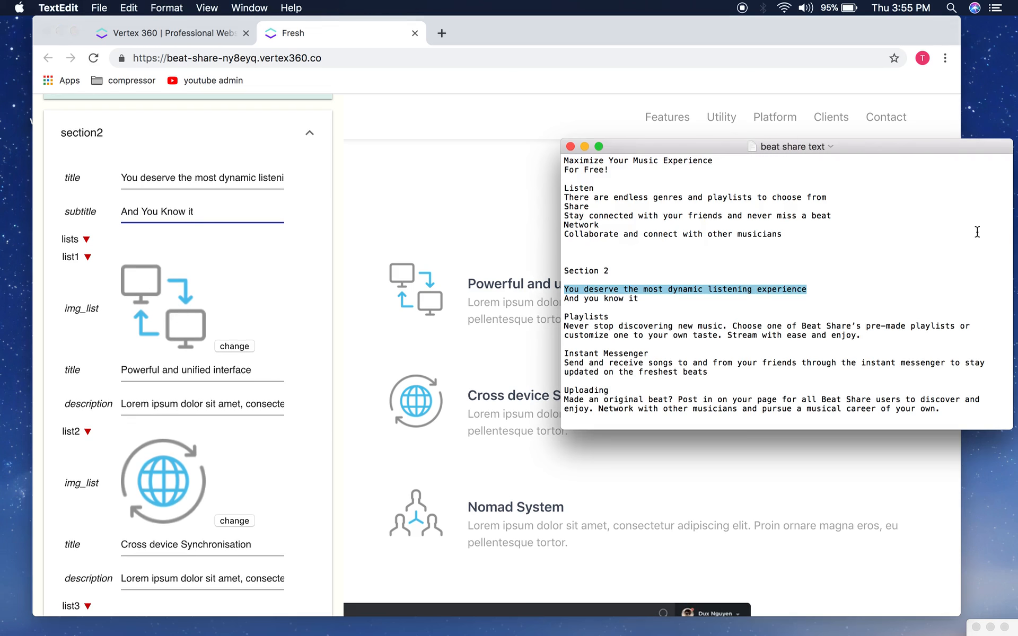
# Step: Paste 'Playlists' from the notes as list1's title
pyautogui.click(773, 306)
pyautogui.scroll(-3, 774, 306)
pyautogui.moveTo(614, 267); pyautogui.dragTo(598, 268)
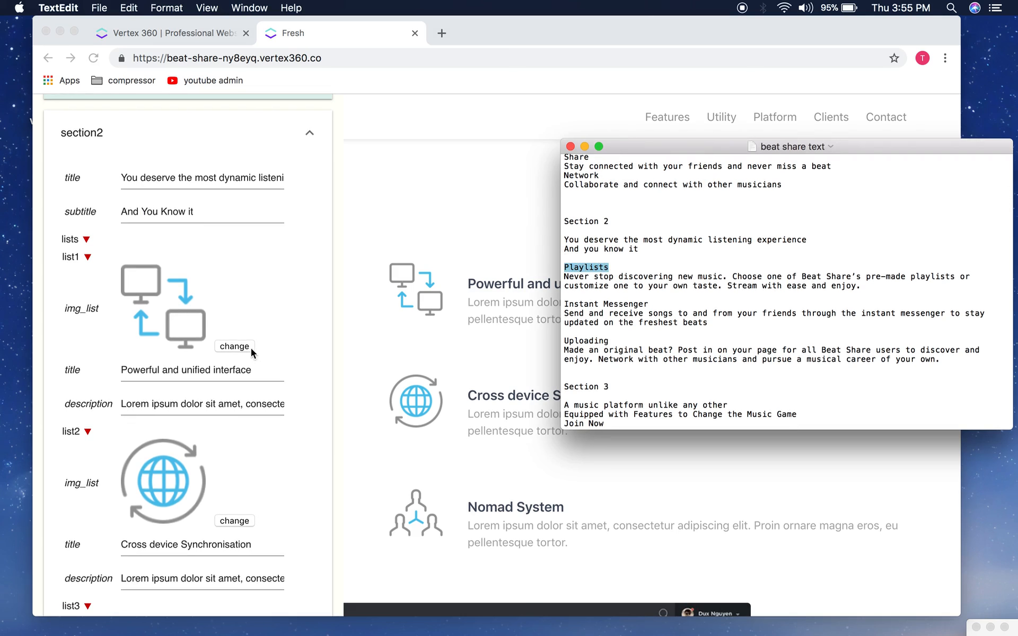
pyautogui.click(234, 356)
pyautogui.tripleClick(233, 367)
pyautogui.write('Playlists')
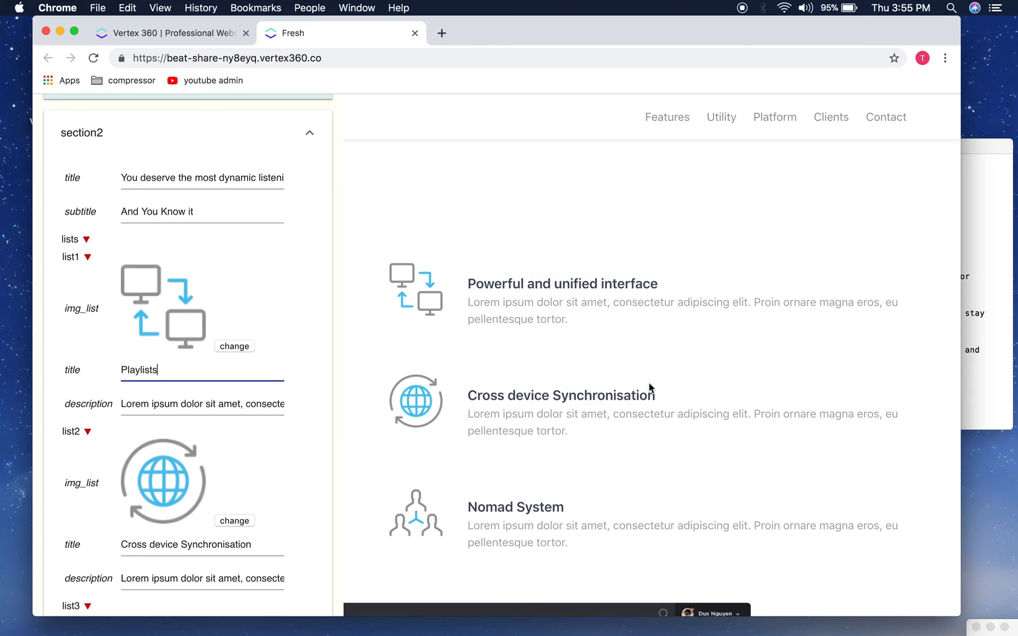
# Step: Replace list1's description with the Playlists paragraph from the notes
pyautogui.click(984, 273)
pyautogui.moveTo(859, 288); pyautogui.dragTo(564, 279)
pyautogui.press('super+c')
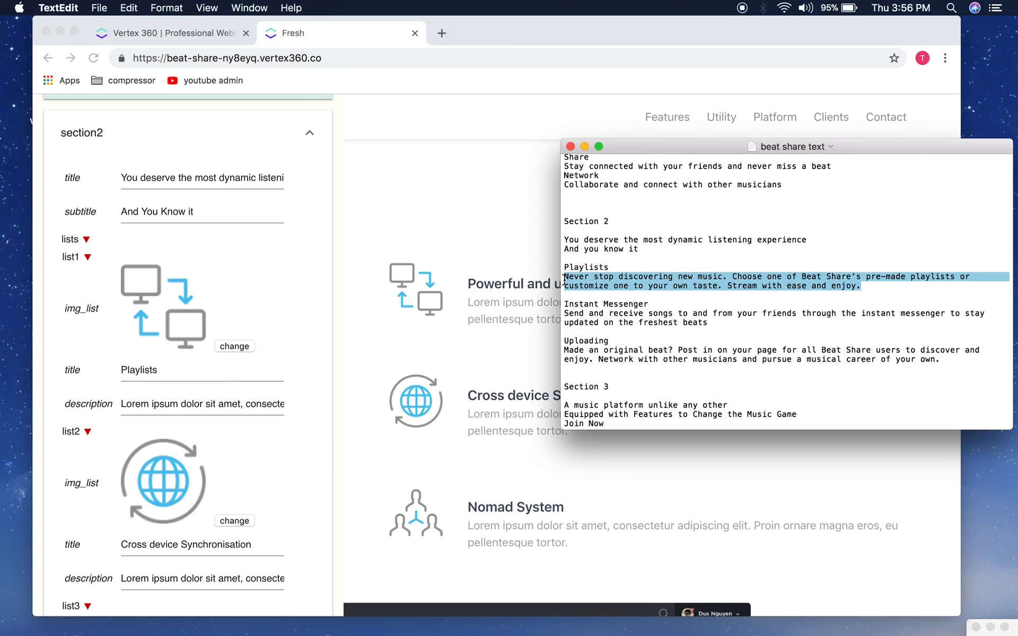
pyautogui.click(165, 406)
pyautogui.press('super+a')
pyautogui.press('super+v')
# Step: Paste 'Instant Messenger' from the notes as list2's title
pyautogui.scroll(-3, 150, 404)
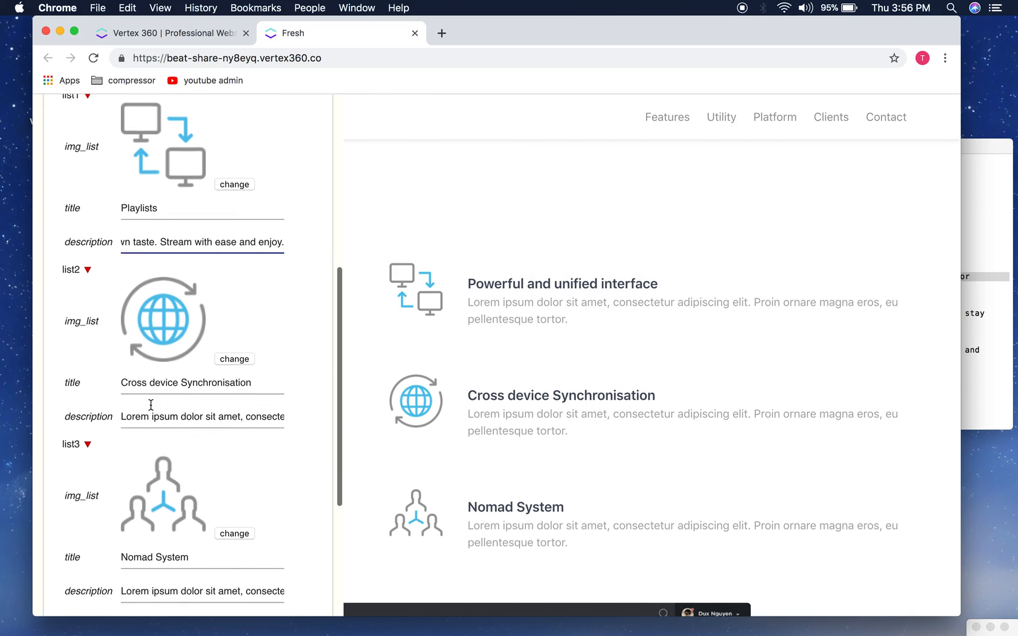
pyautogui.click(992, 228)
pyautogui.click(743, 320)
pyautogui.scroll(-2, 743, 320)
pyautogui.click(653, 273)
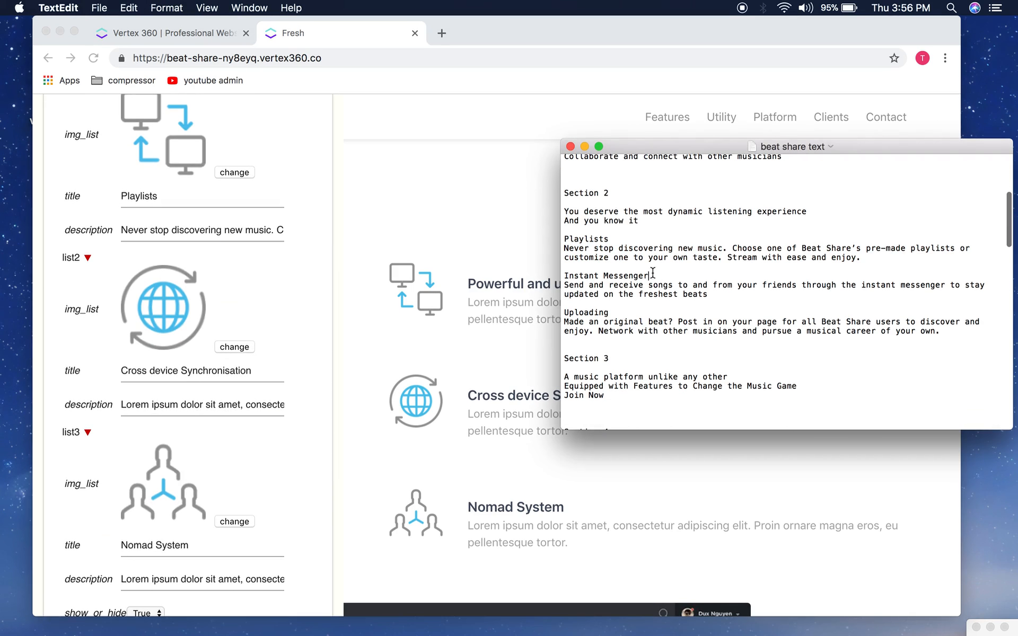
pyautogui.moveTo(653, 274); pyautogui.dragTo(561, 276)
pyautogui.press('super+c')
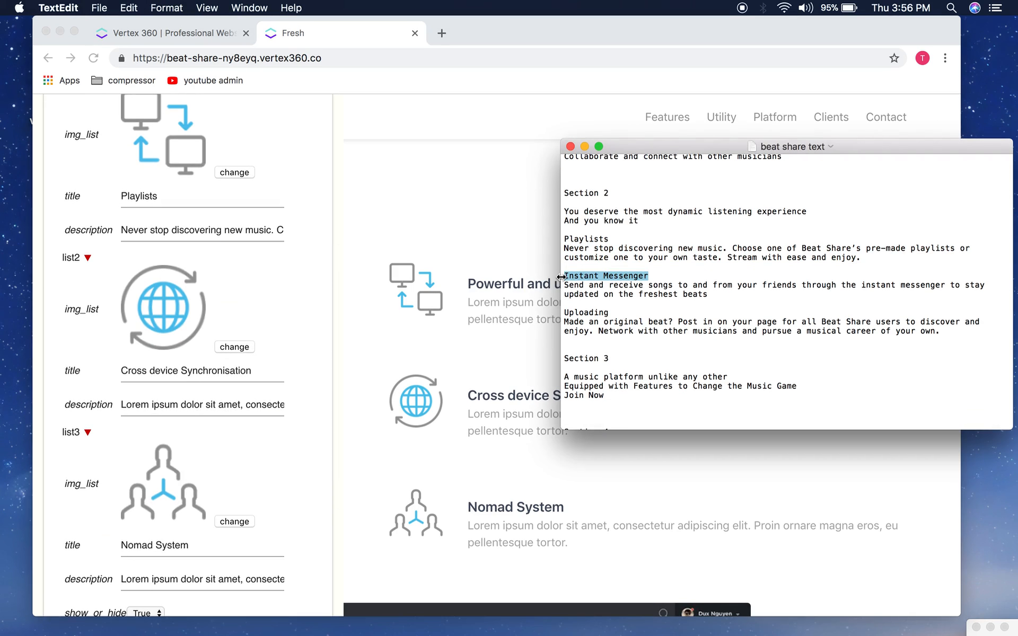
pyautogui.click(146, 380)
pyautogui.press('super+a')
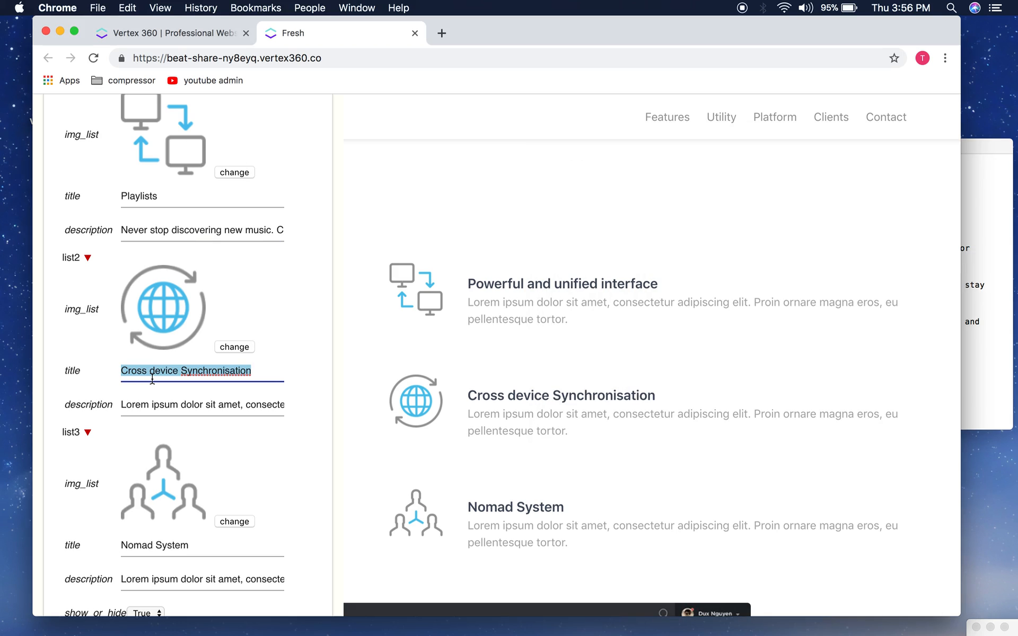
pyautogui.press('super+v')
# Step: Replace list2's Lorem description with the Instant Messenger paragraph from the notes
pyautogui.scroll(-1, 152, 379)
pyautogui.click(975, 354)
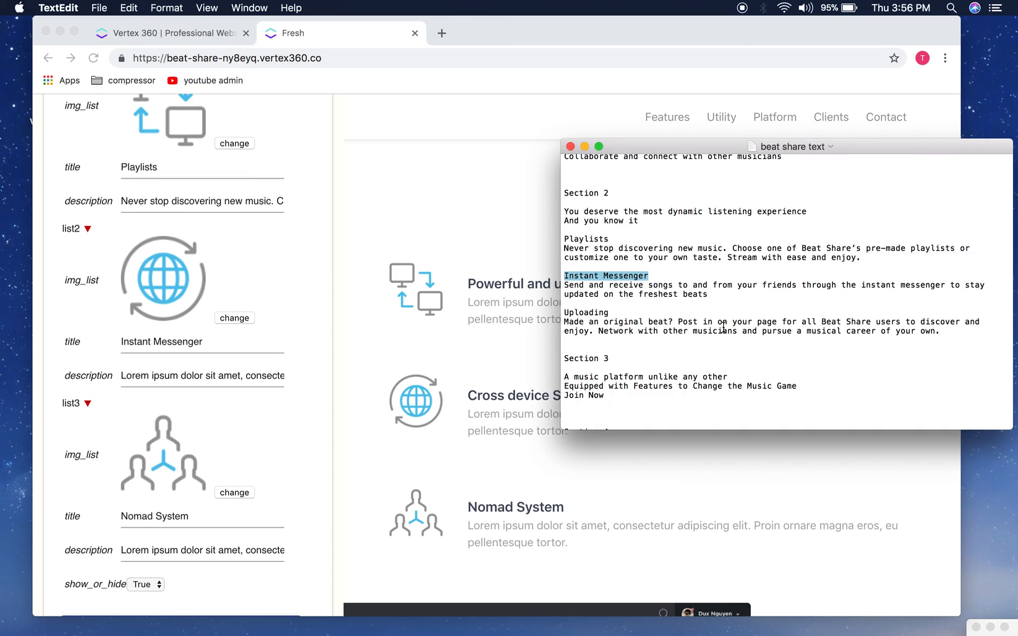
pyautogui.click(723, 325)
pyautogui.moveTo(711, 293); pyautogui.dragTo(566, 284)
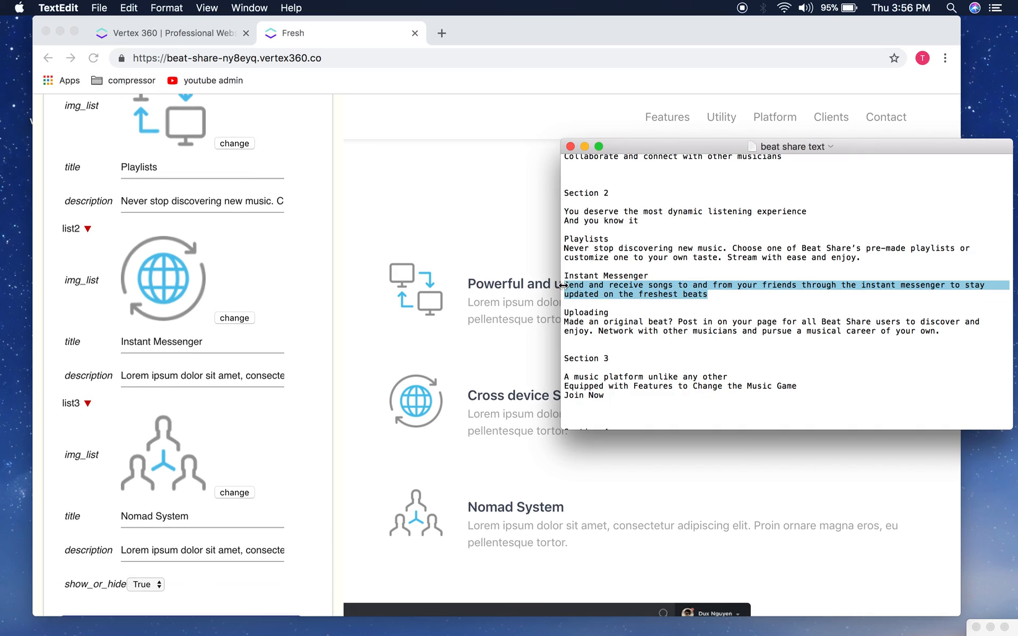
pyautogui.click(251, 364)
pyautogui.click(226, 375)
pyautogui.press('super+a')
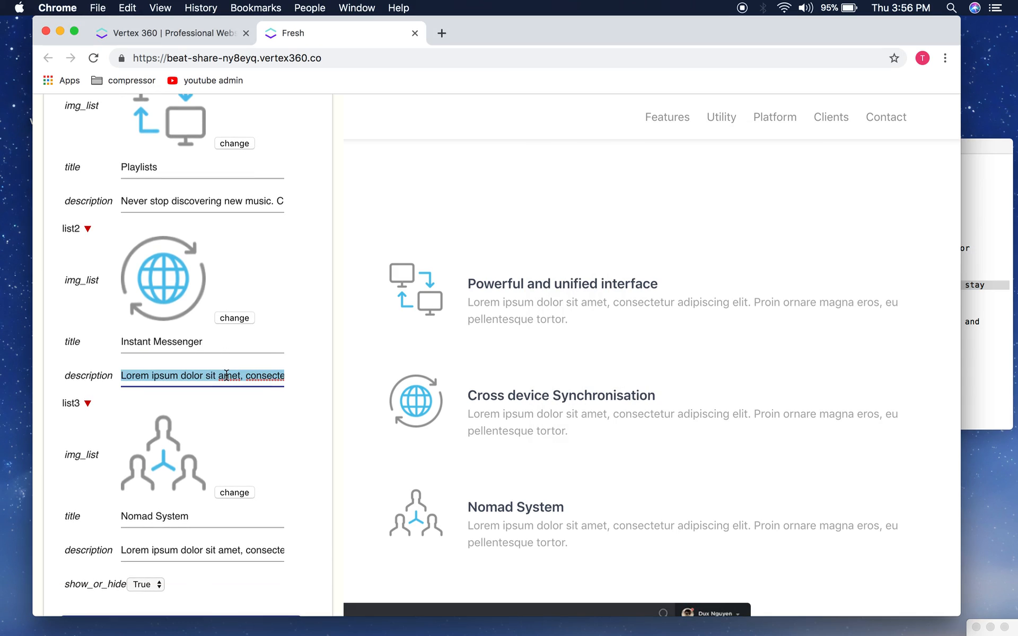
pyautogui.press('super+v')
# Step: Replace list3's 'Nomad System' title with 'Uploading' from the notes
pyautogui.scroll(-4, 234, 377)
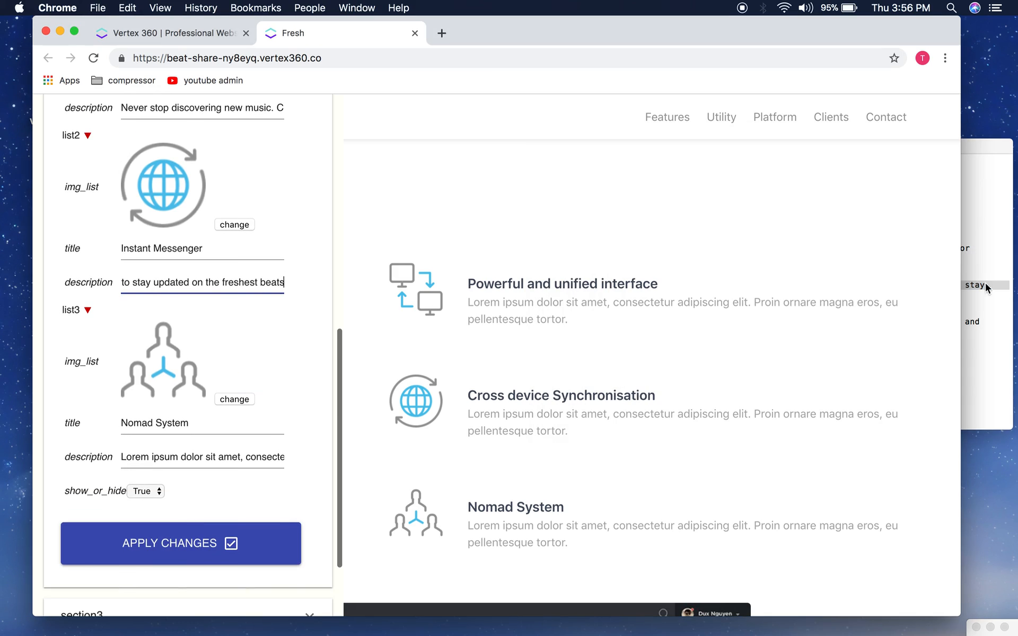
pyautogui.click(987, 288)
pyautogui.click(878, 295)
pyautogui.moveTo(613, 312); pyautogui.dragTo(566, 312)
pyautogui.press('super+c')
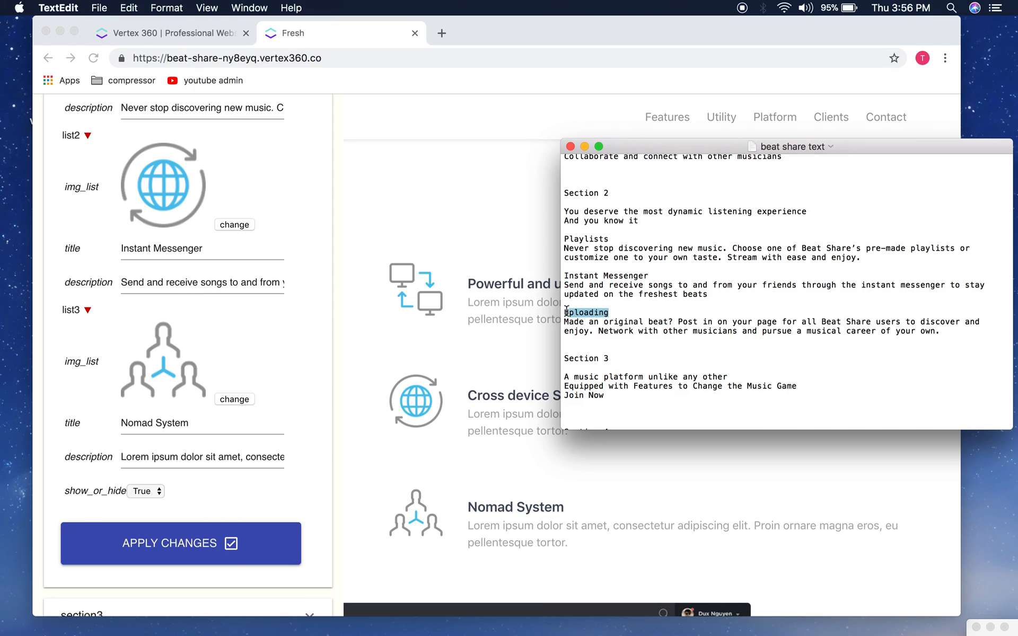
pyautogui.tripleClick(220, 432)
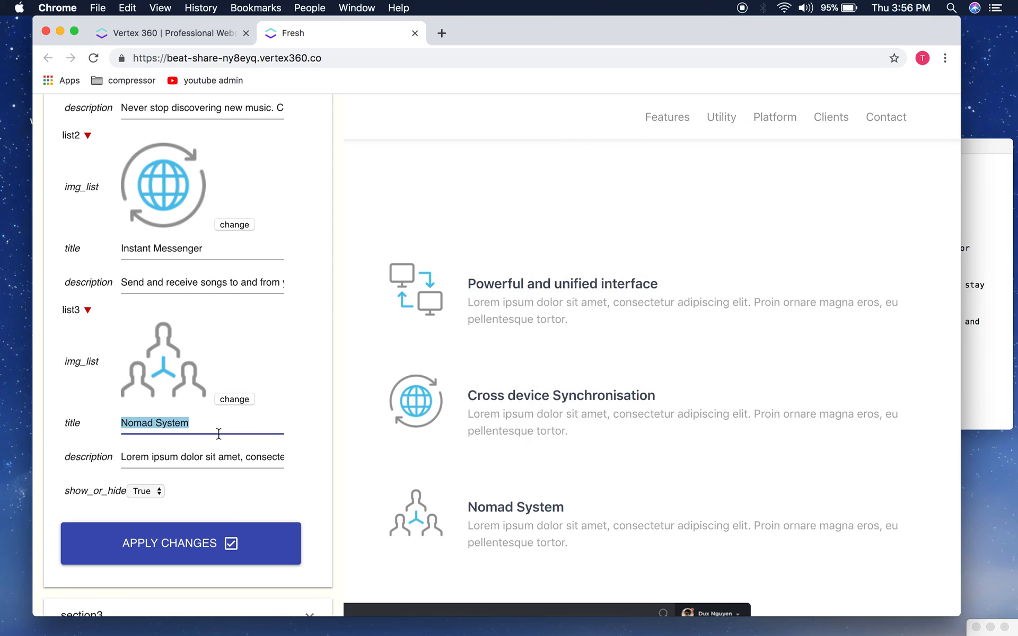
pyautogui.press('super+v')
# Step: Replace list3's Lorem description with the Uploading paragraph from the notes
pyautogui.click(999, 277)
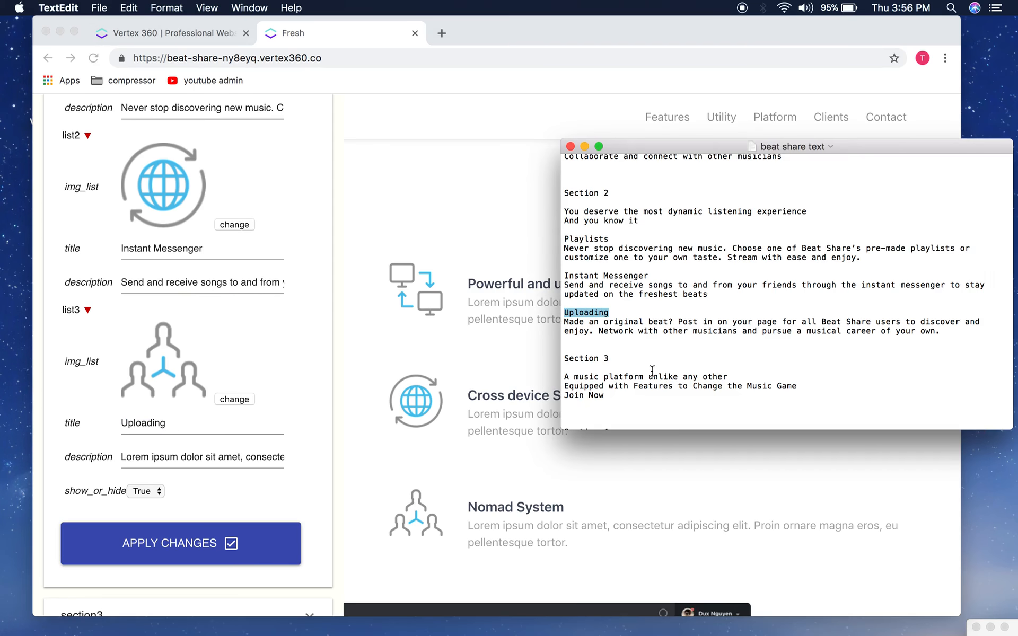
pyautogui.click(651, 368)
pyautogui.moveTo(944, 333); pyautogui.dragTo(565, 325)
pyautogui.press('super+c')
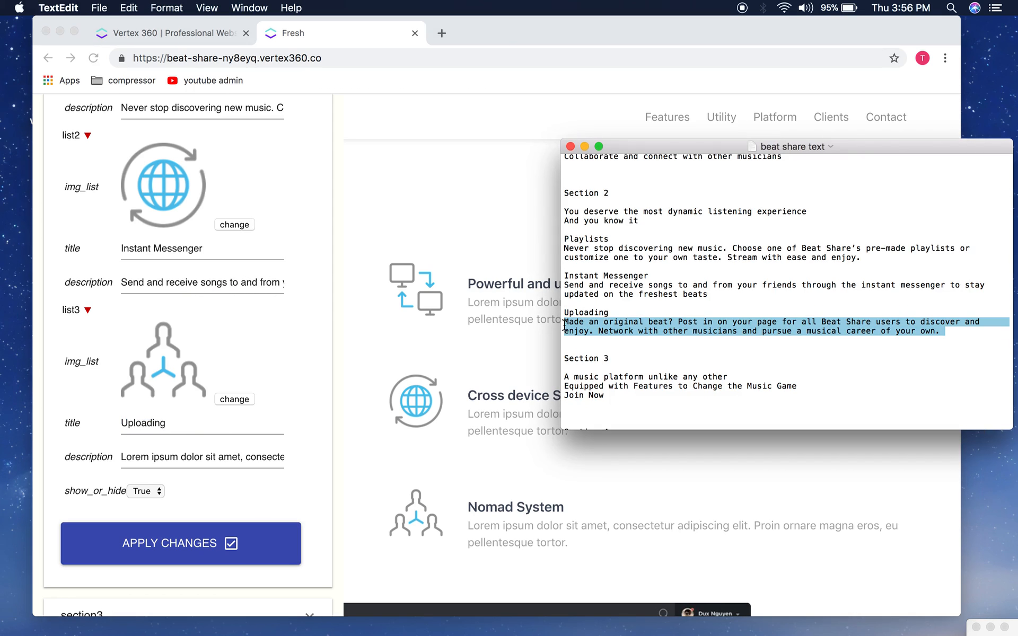
pyautogui.click(227, 470)
pyautogui.tripleClick(205, 457)
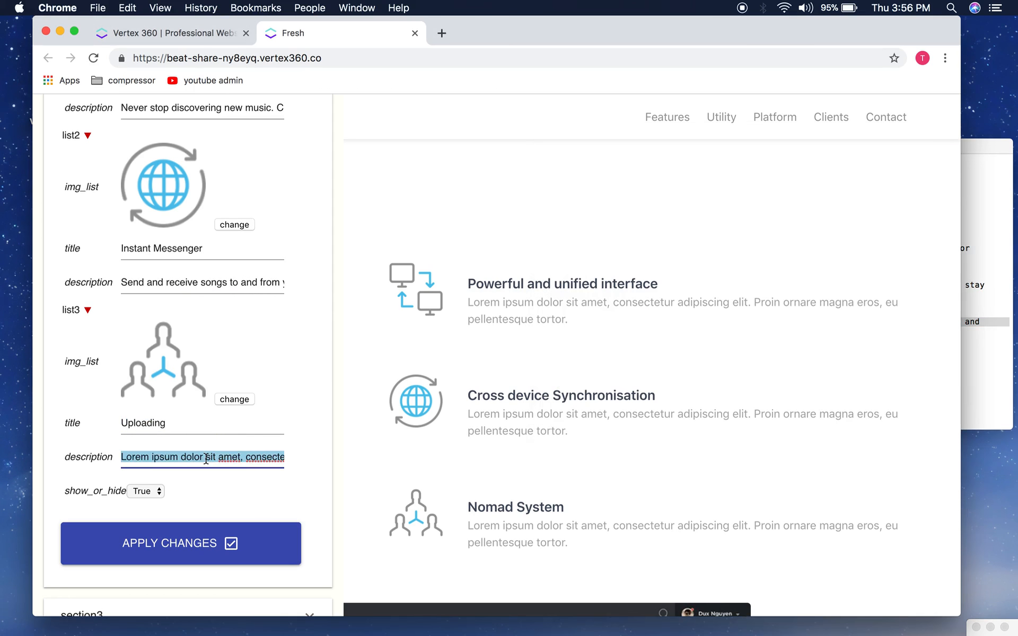
pyautogui.press('super+v')
pyautogui.scroll(6, 206, 459)
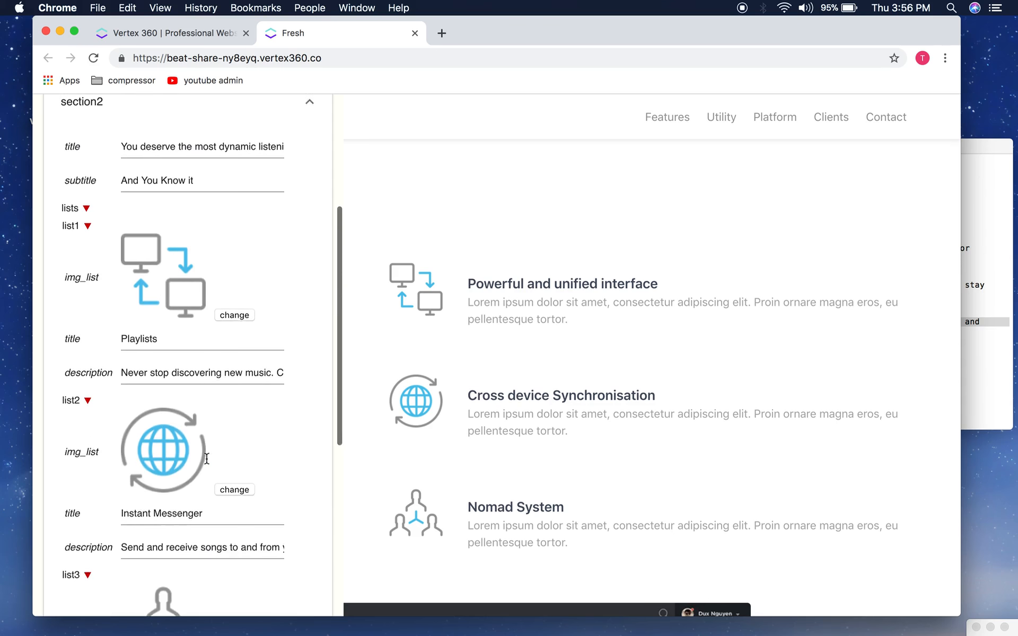
# Step: Upload check-compressor.png as list1's image
pyautogui.click(235, 364)
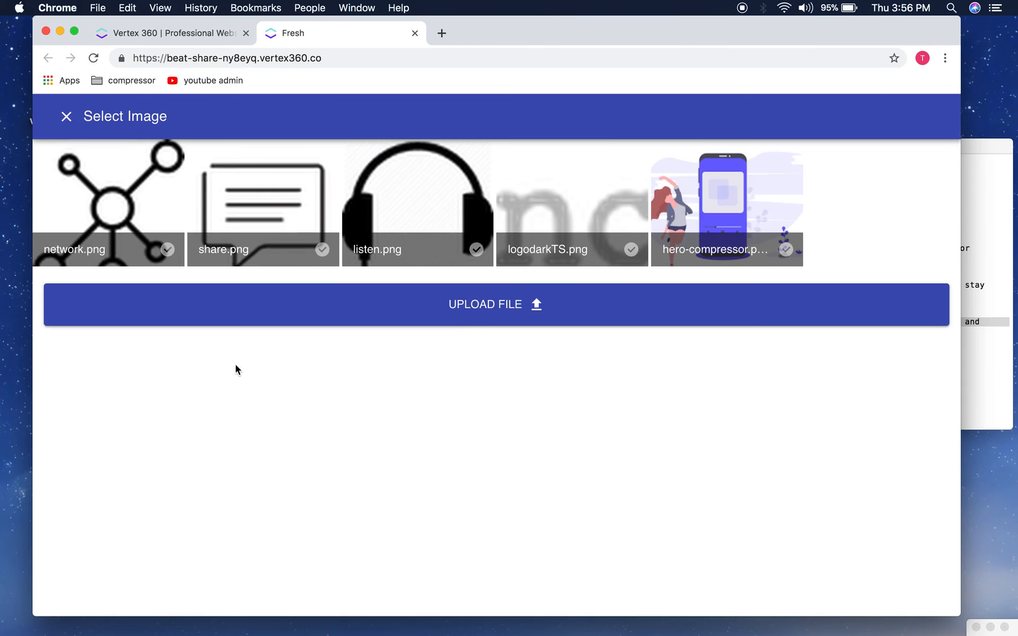
pyautogui.click(468, 306)
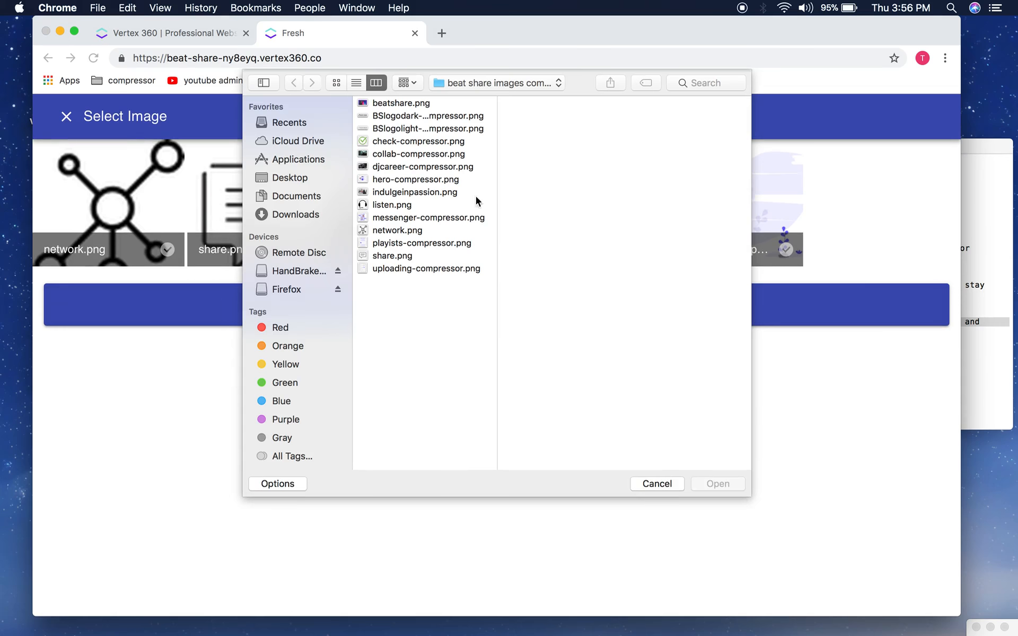
pyautogui.click(398, 141)
pyautogui.click(718, 483)
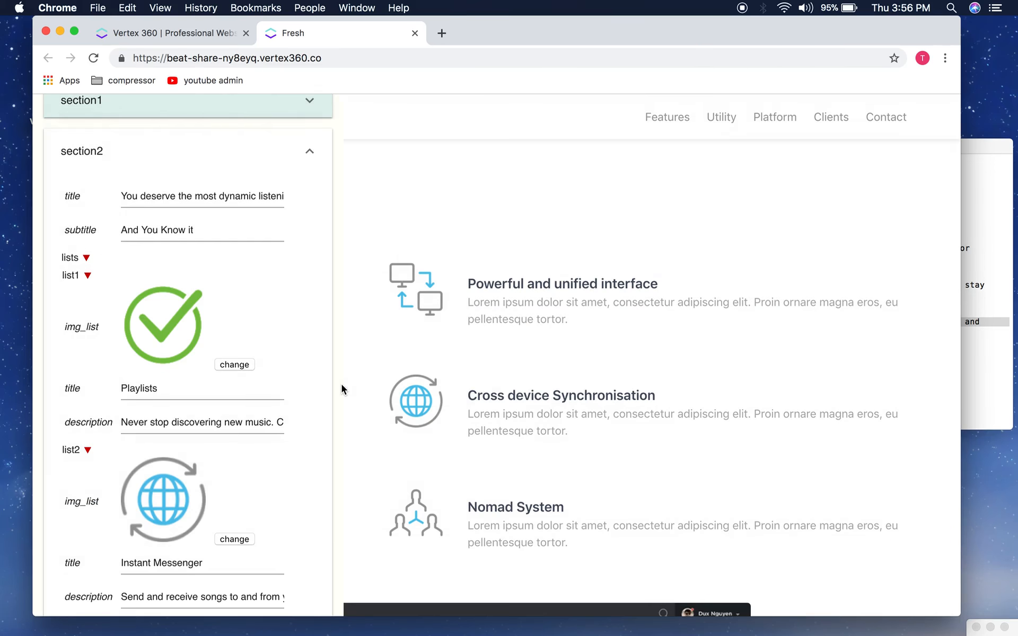
pyautogui.scroll(-5, 169, 361)
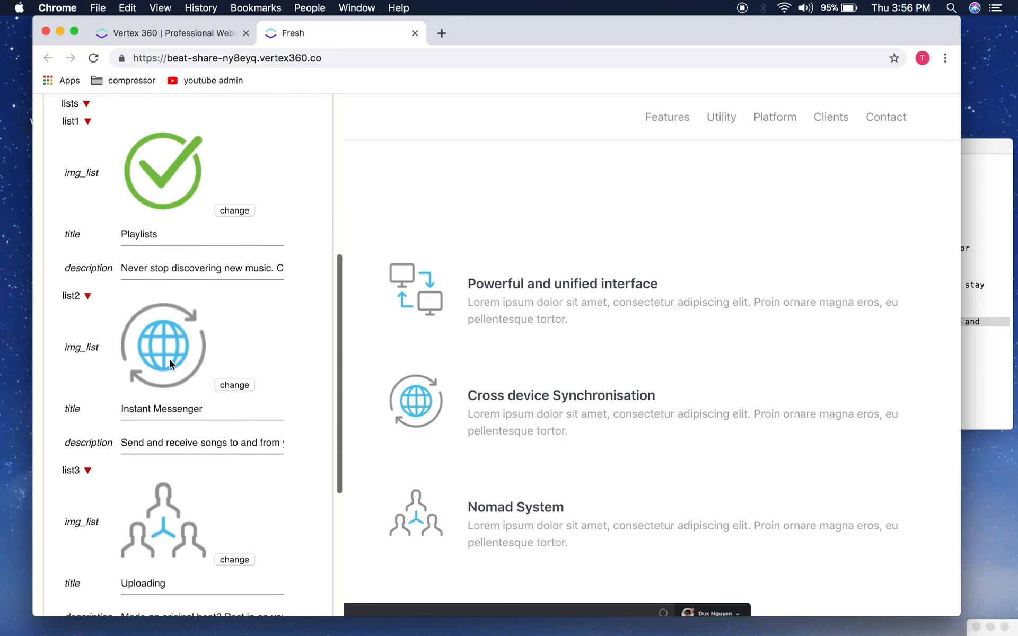
# Step: Give list2 and the Uploading item the check-mark image, then apply the changes
pyautogui.click(234, 385)
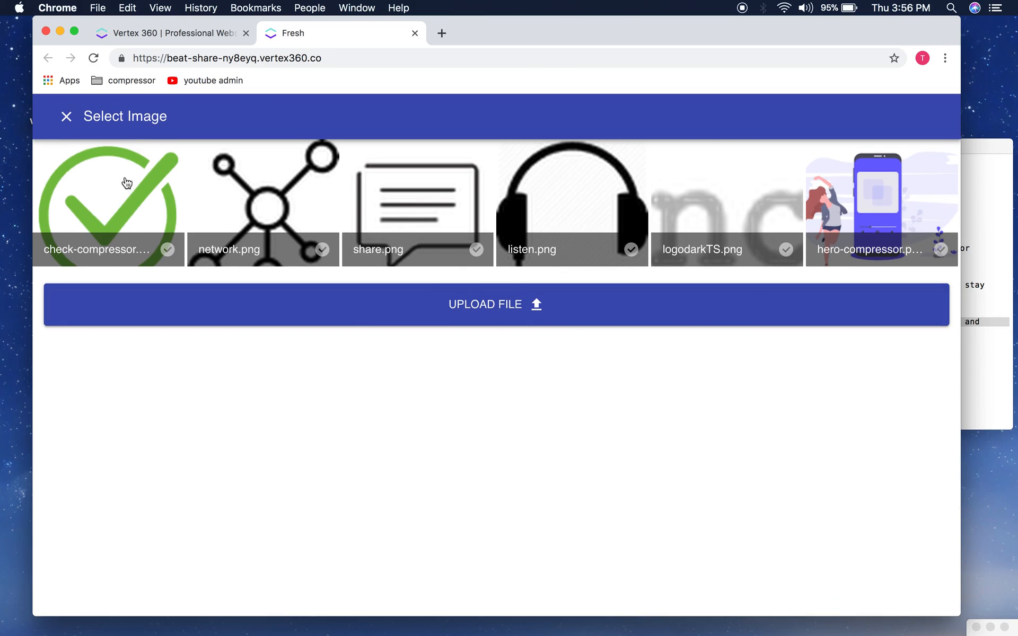
pyautogui.click(127, 195)
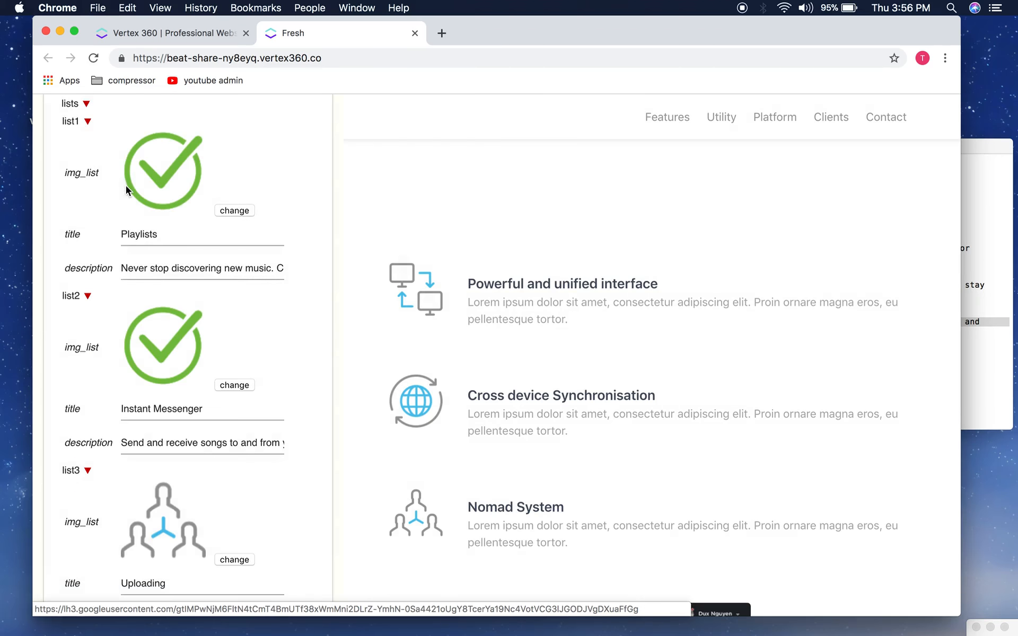
pyautogui.scroll(-3, 305, 428)
pyautogui.click(244, 486)
pyautogui.click(127, 195)
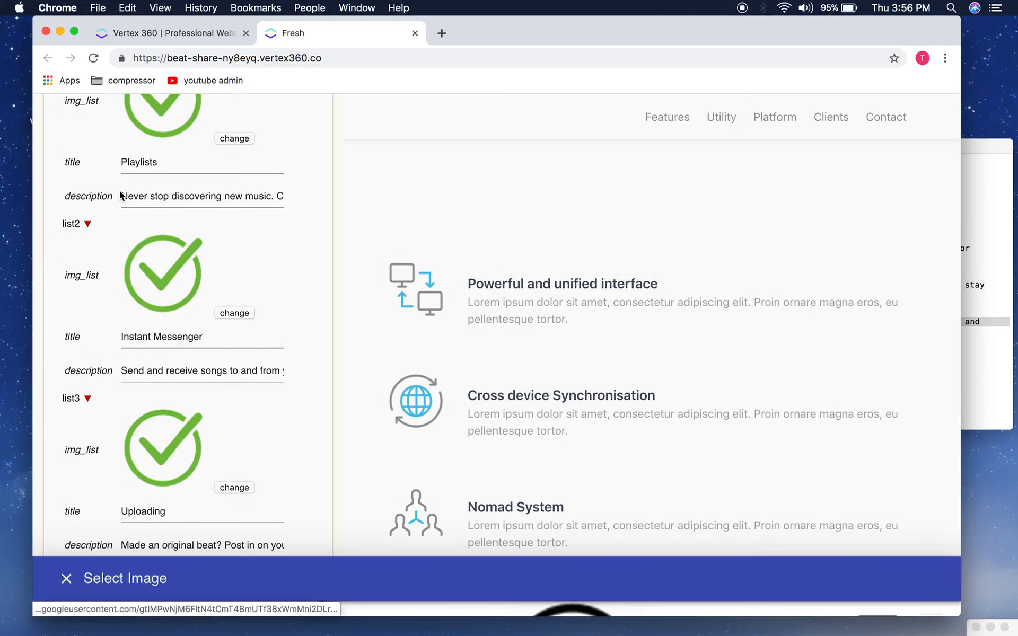
pyautogui.scroll(-3, 271, 478)
pyautogui.click(271, 478)
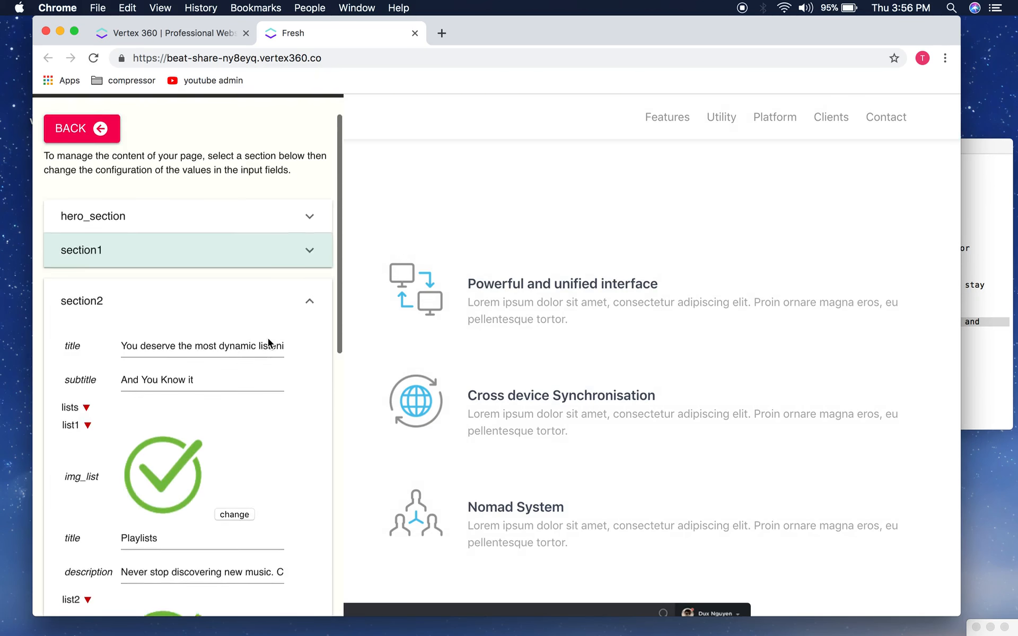
# Step: Apply the section2 changes to the live page and dismiss the confirmation
pyautogui.scroll(-15, 268, 342)
pyautogui.click(202, 444)
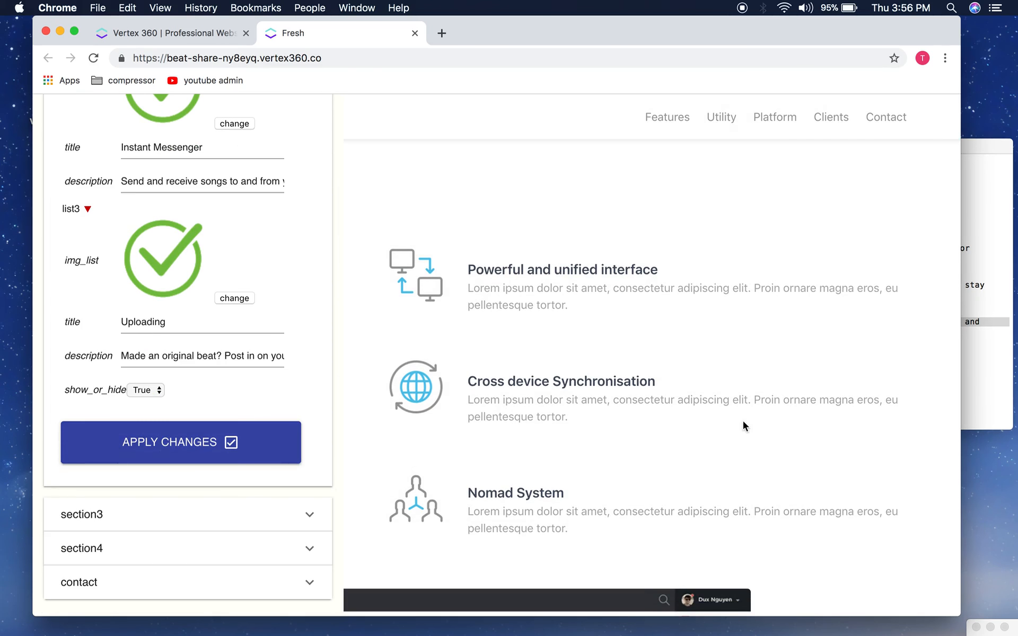
pyautogui.click(621, 138)
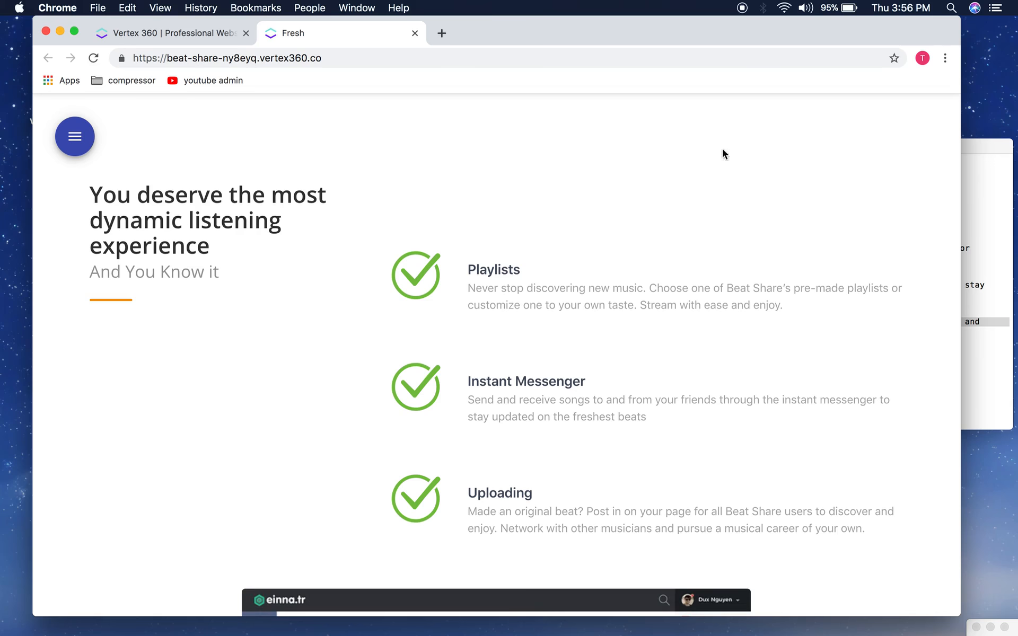
pyautogui.scroll(-6, 900, 370)
pyautogui.scroll(3, 710, 316)
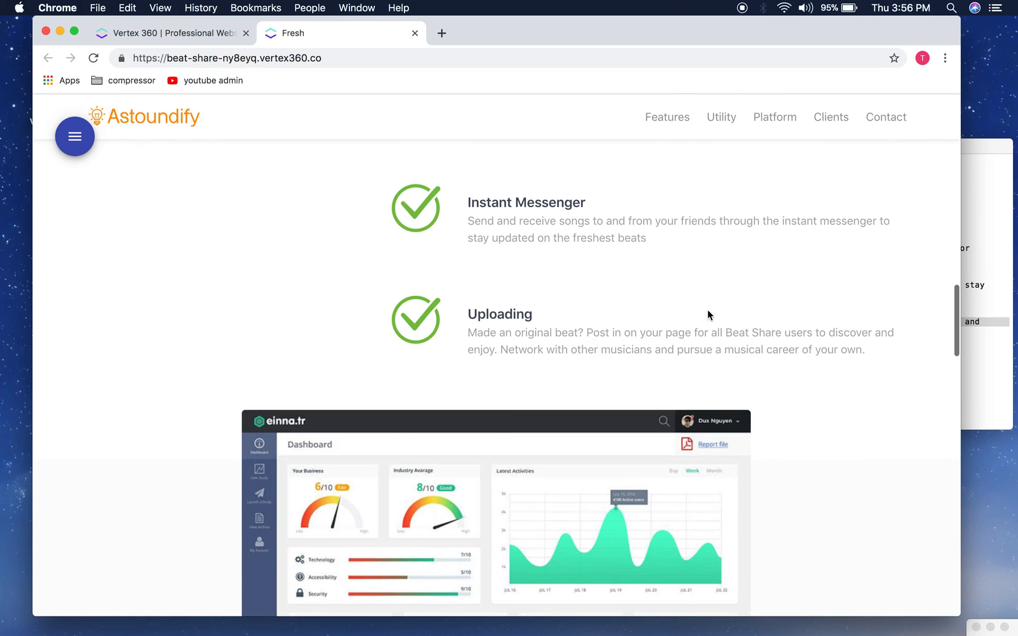
# Step: Reopen the page content editor and expand the section3 settings
pyautogui.click(75, 138)
pyautogui.scroll(-2, 261, 341)
pyautogui.click(177, 505)
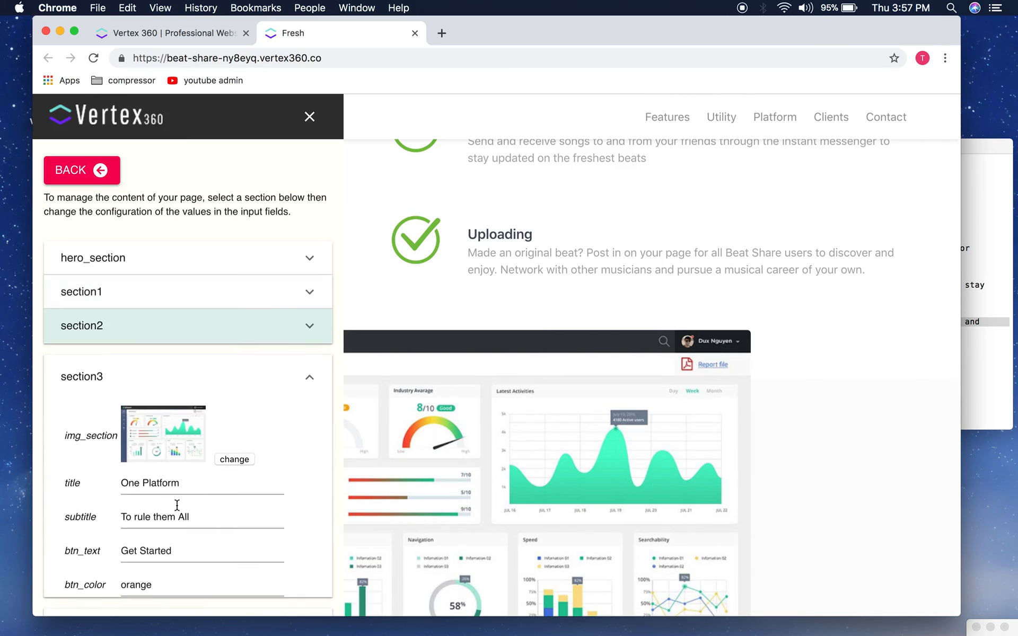
# Step: Upload beatshare.png as section3's img_section image
pyautogui.scroll(-3, 253, 406)
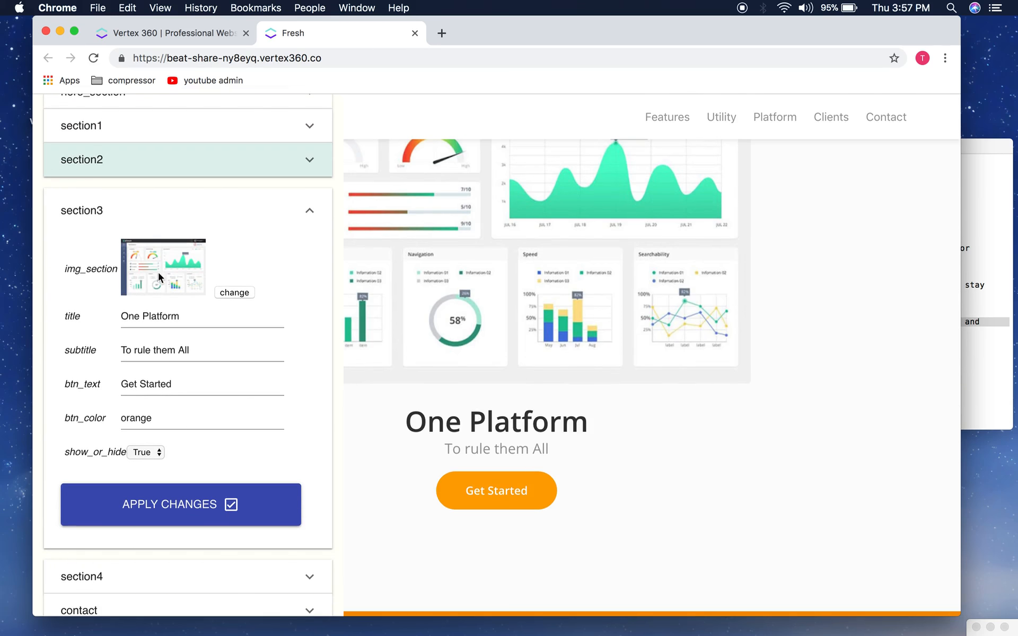
pyautogui.click(234, 292)
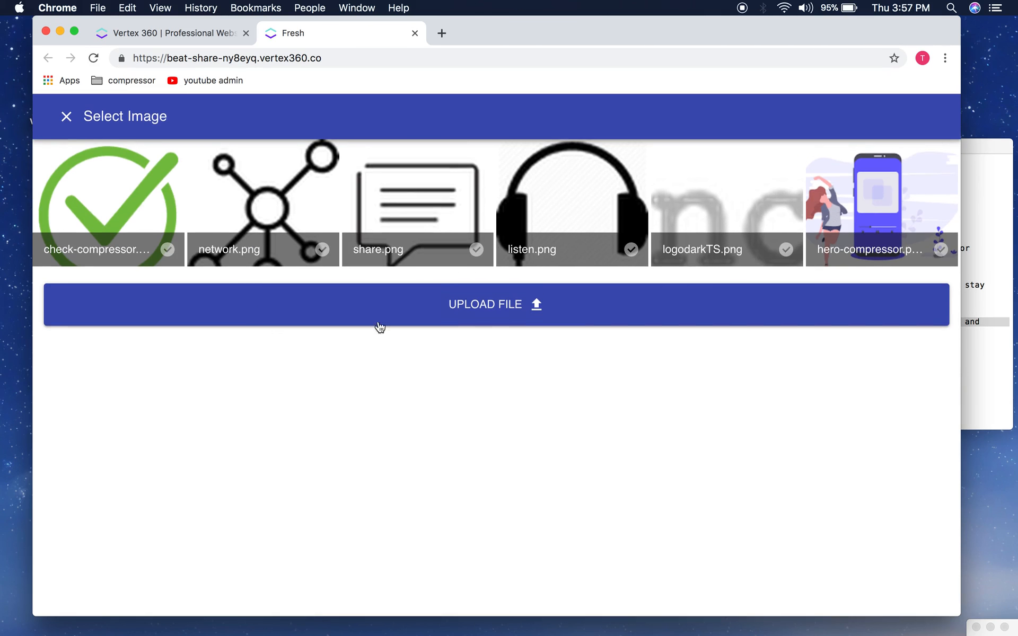
pyautogui.click(514, 313)
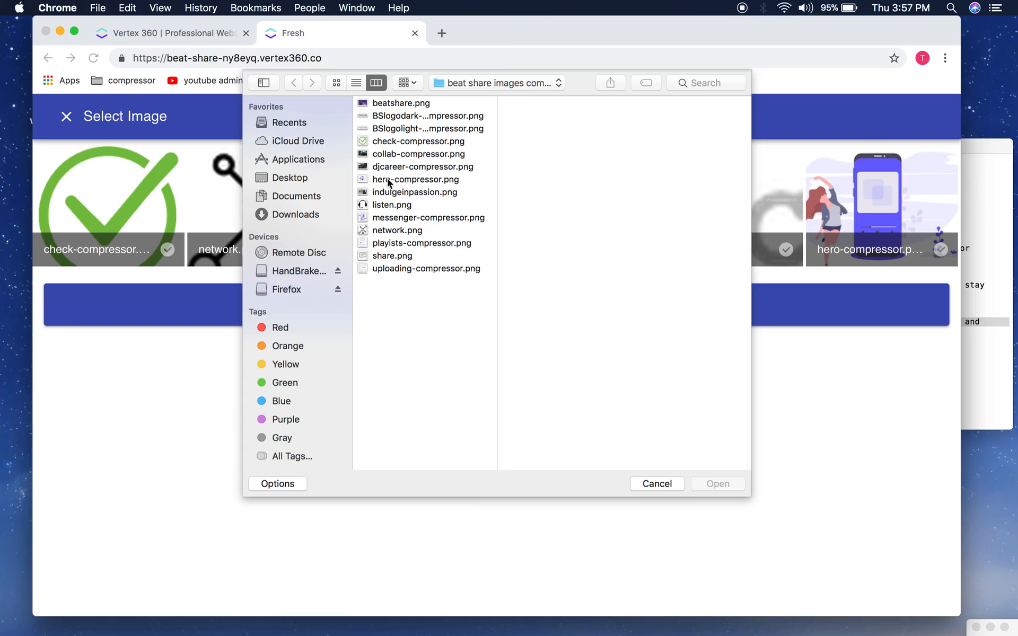
pyautogui.click(395, 104)
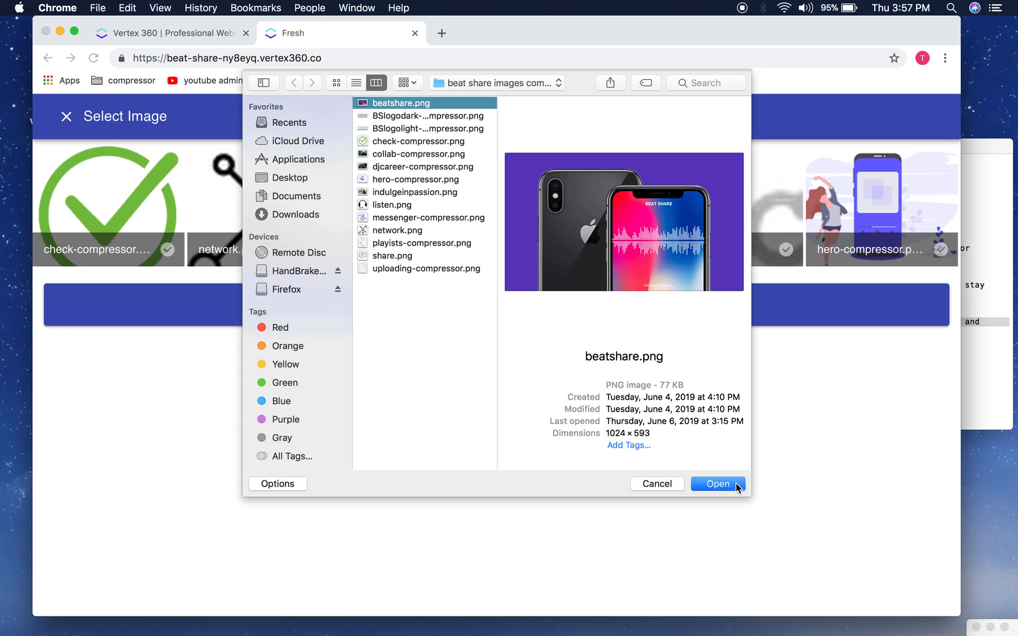
pyautogui.click(737, 485)
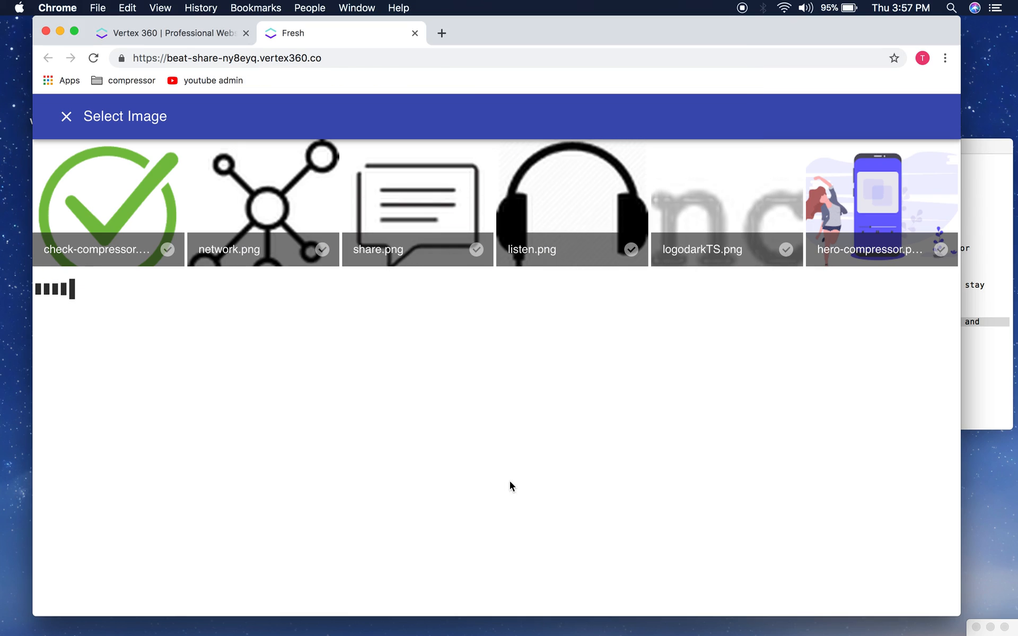
pyautogui.scroll(-1, 223, 354)
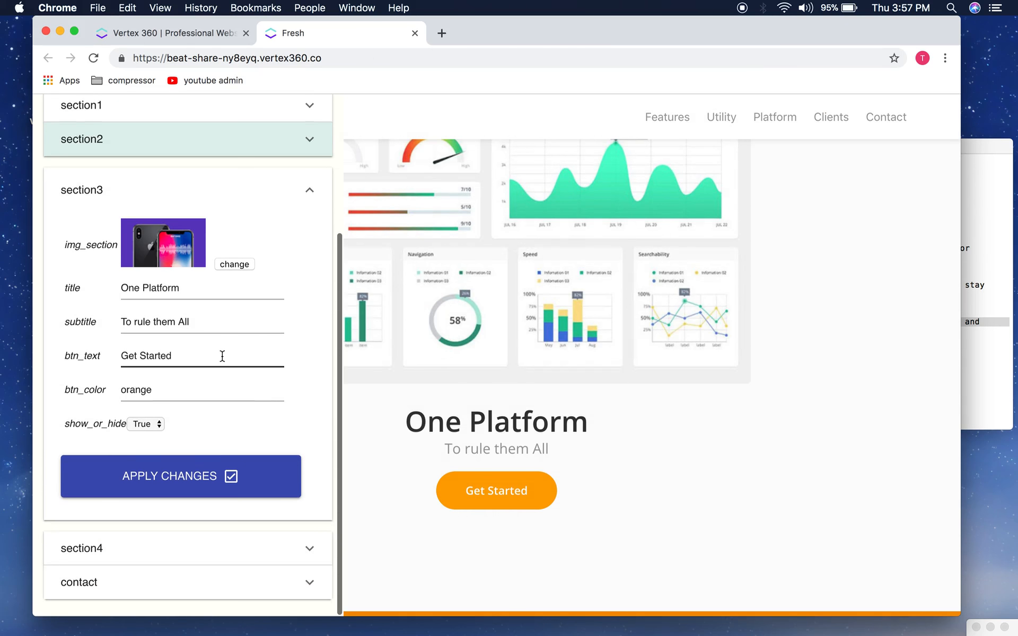
pyautogui.click(978, 337)
# Step: Replace section3's 'One Platform' title with 'A music platform unlike any other' from the notes
pyautogui.scroll(-2, 808, 328)
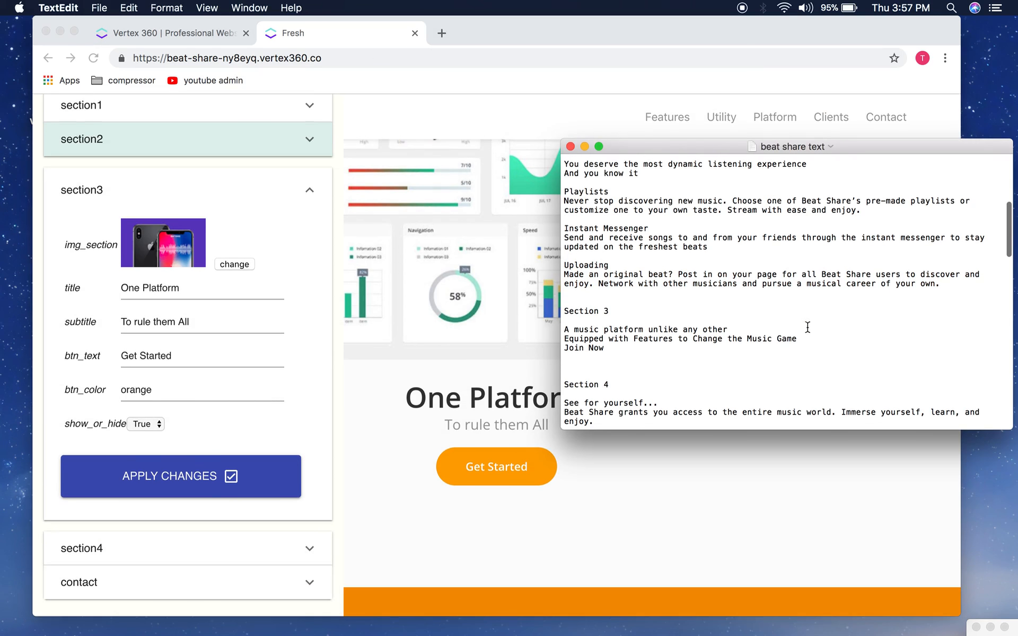
pyautogui.moveTo(738, 332); pyautogui.dragTo(563, 332)
pyautogui.press('super+c')
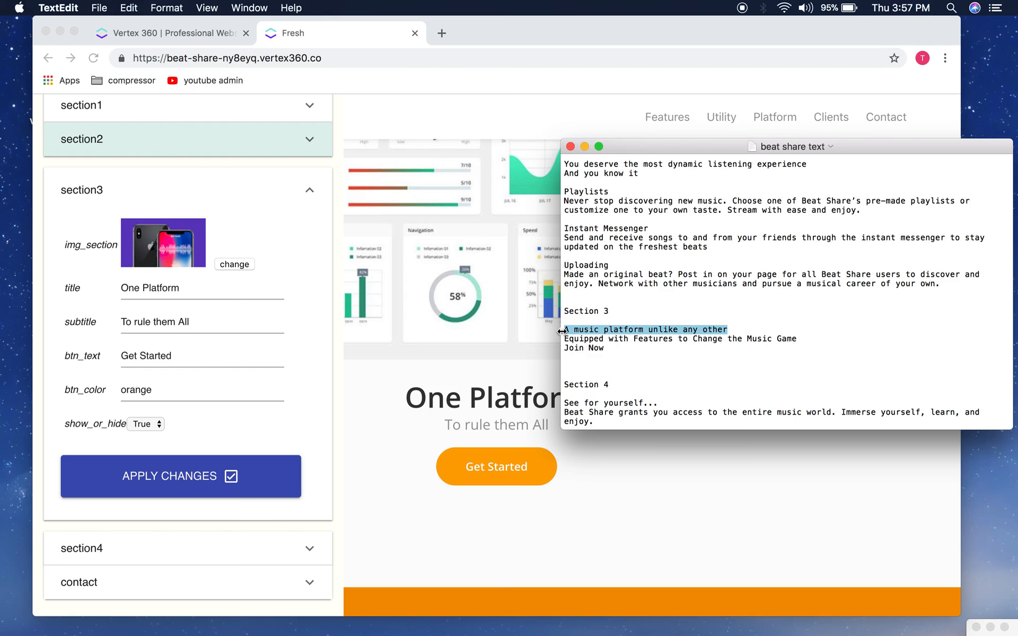
pyautogui.click(150, 291)
pyautogui.doubleClick(151, 289)
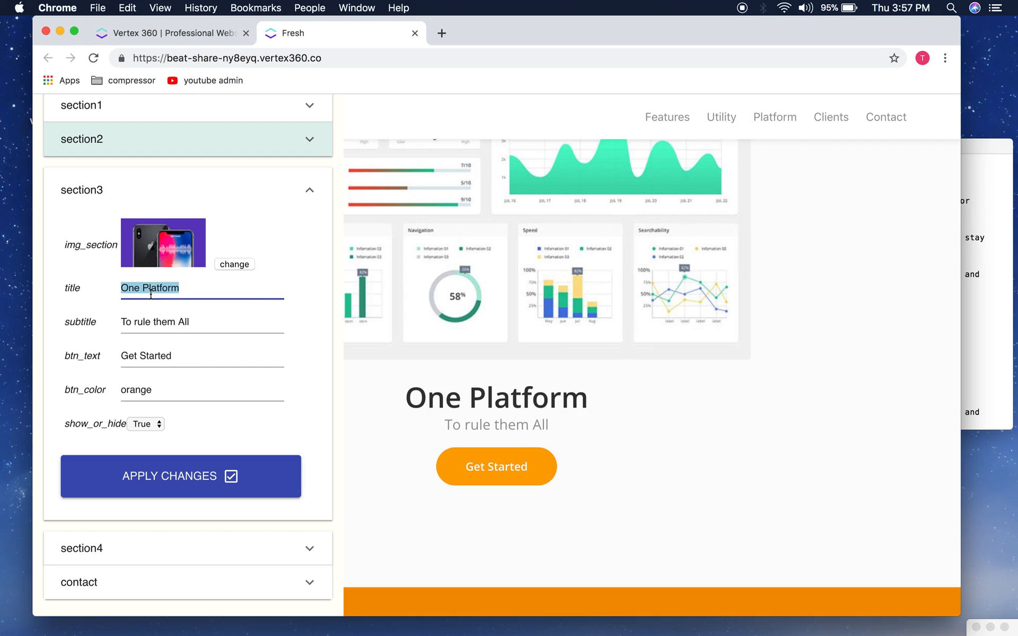
pyautogui.press('super+v')
# Step: Change section3's Get Started button colour from orange to darkblue and apply the changes
pyautogui.scroll(-2, 216, 380)
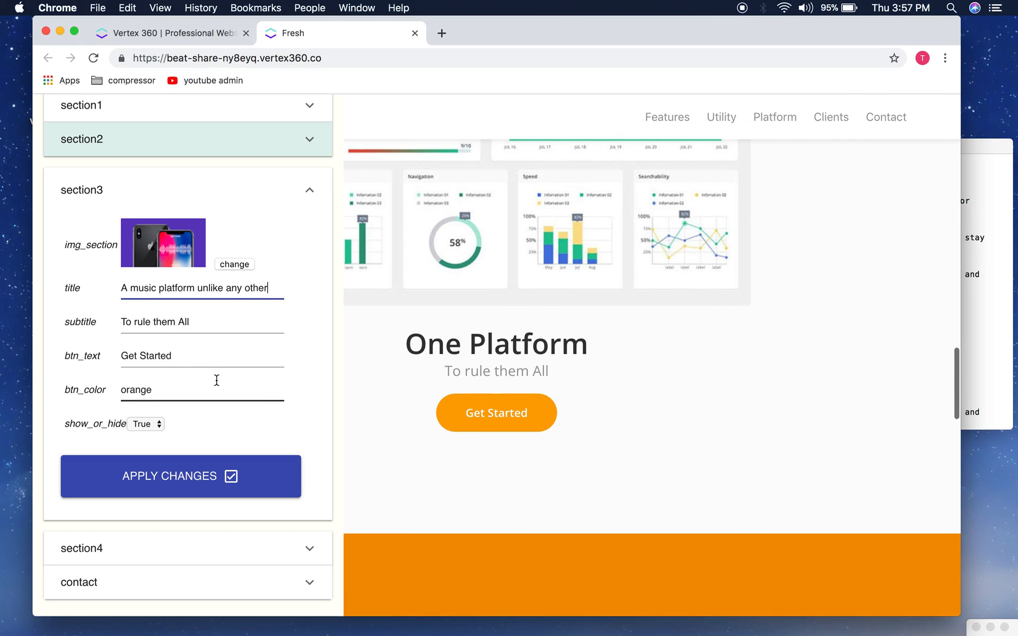
pyautogui.doubleClick(175, 392)
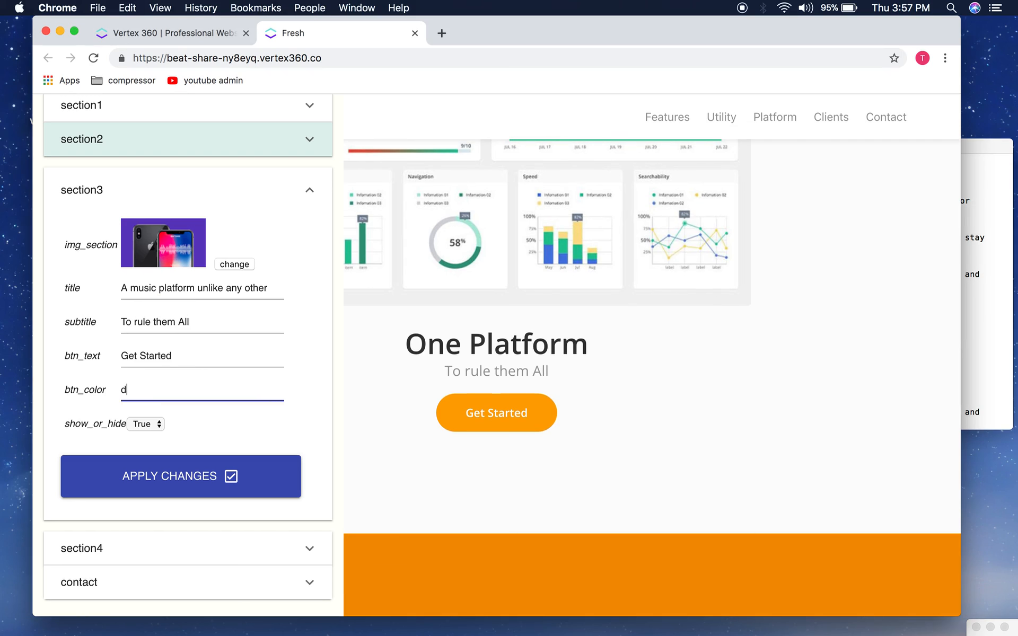
pyautogui.click(210, 467)
pyautogui.click(629, 141)
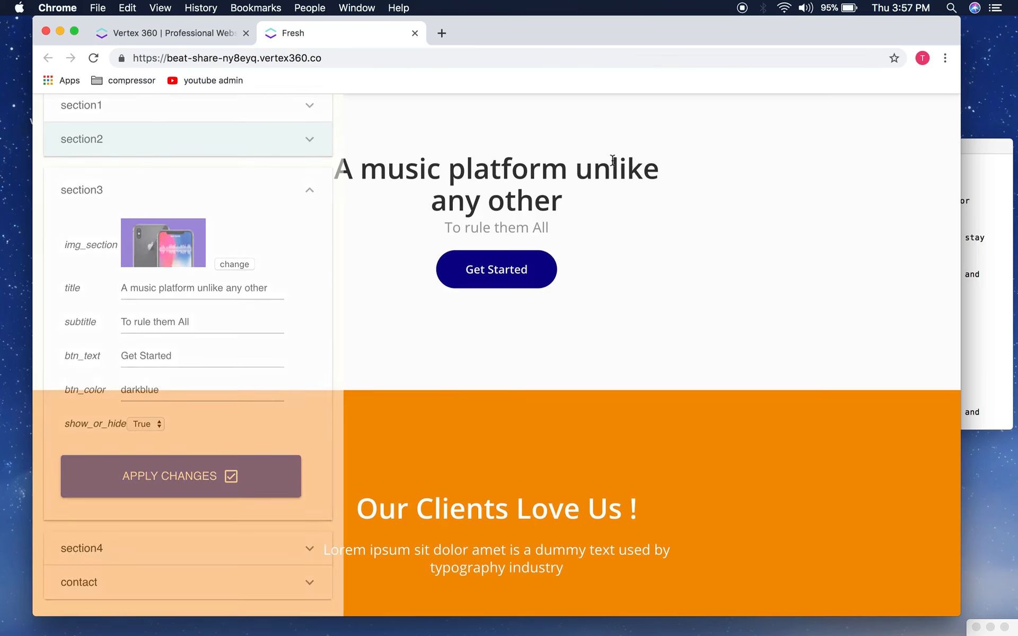
# Step: Review the updated page, then reopen the content editor and collapse section3's settings
pyautogui.scroll(10, 504, 321)
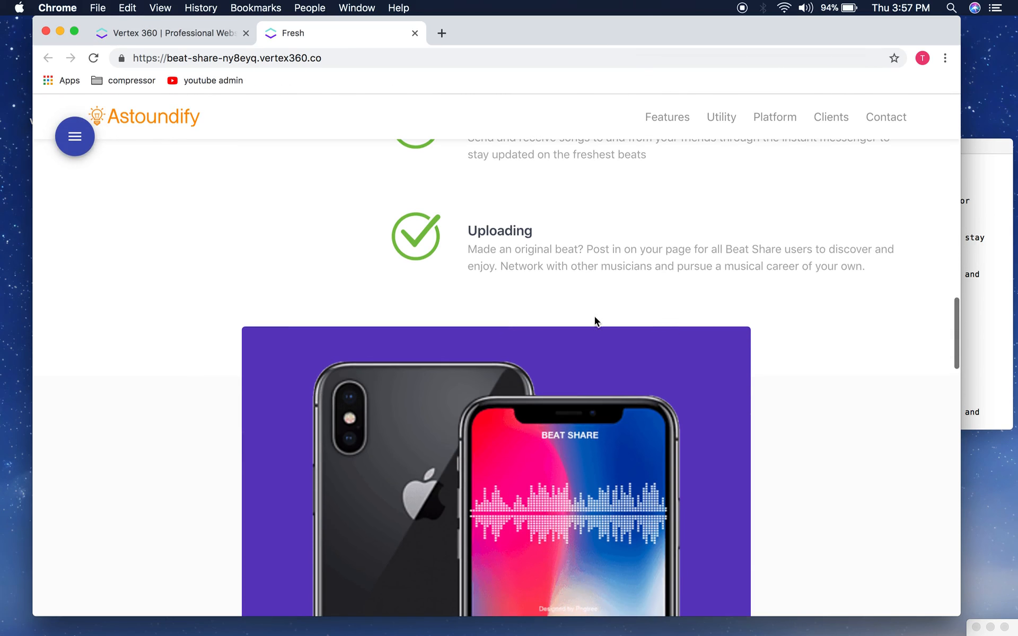
pyautogui.scroll(-10, 673, 320)
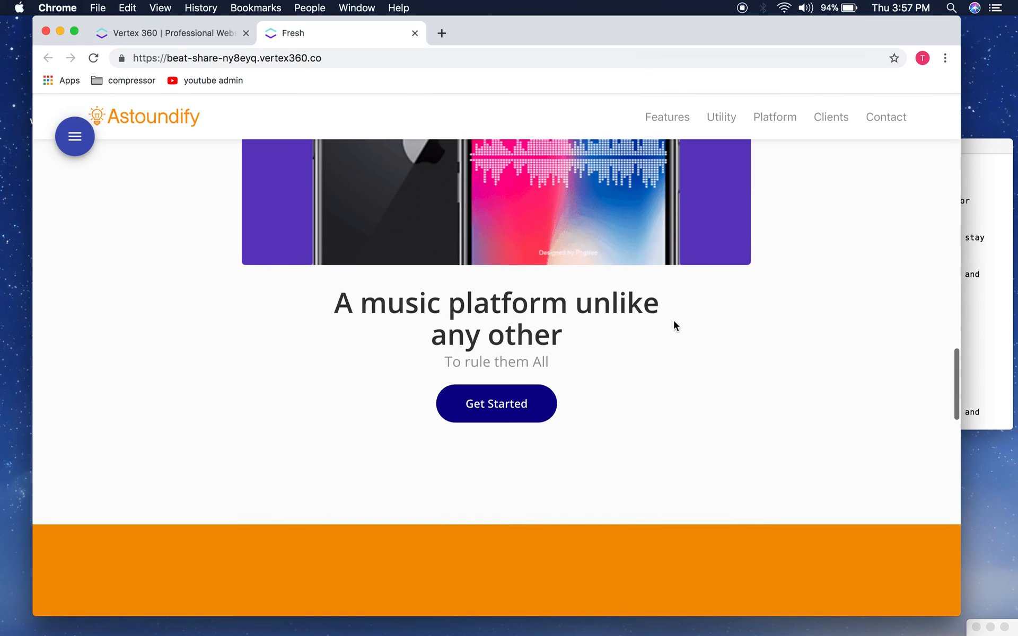
pyautogui.scroll(-8, 674, 320)
pyautogui.scroll(-2, 675, 325)
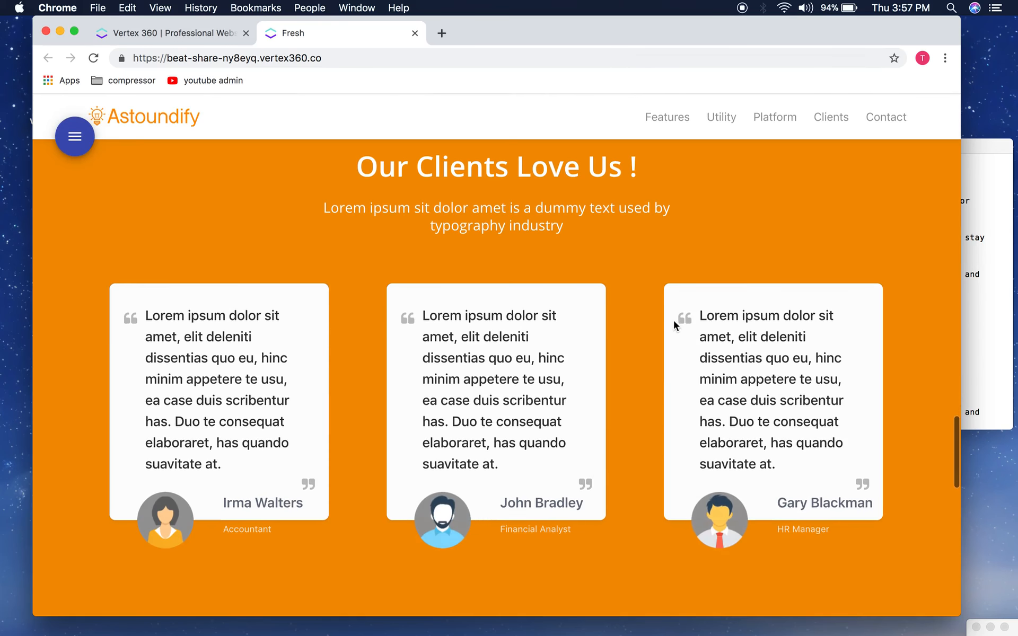
pyautogui.click(76, 153)
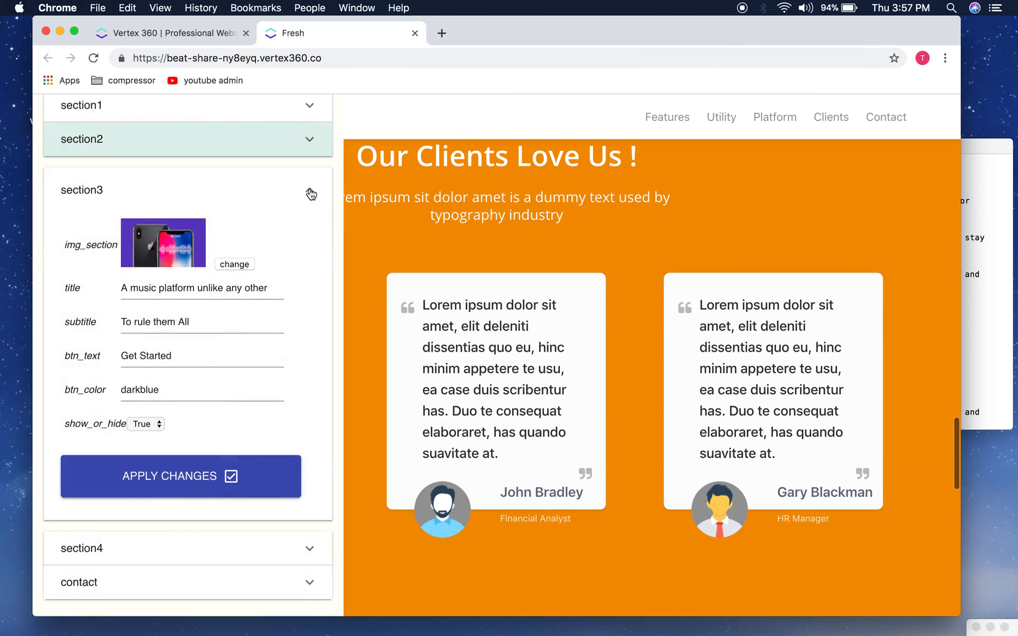
pyautogui.click(311, 194)
# Step: Replace section4's 'Our Clients Love Us !' title with 'See for yourself...' from the notes
pyautogui.click(145, 392)
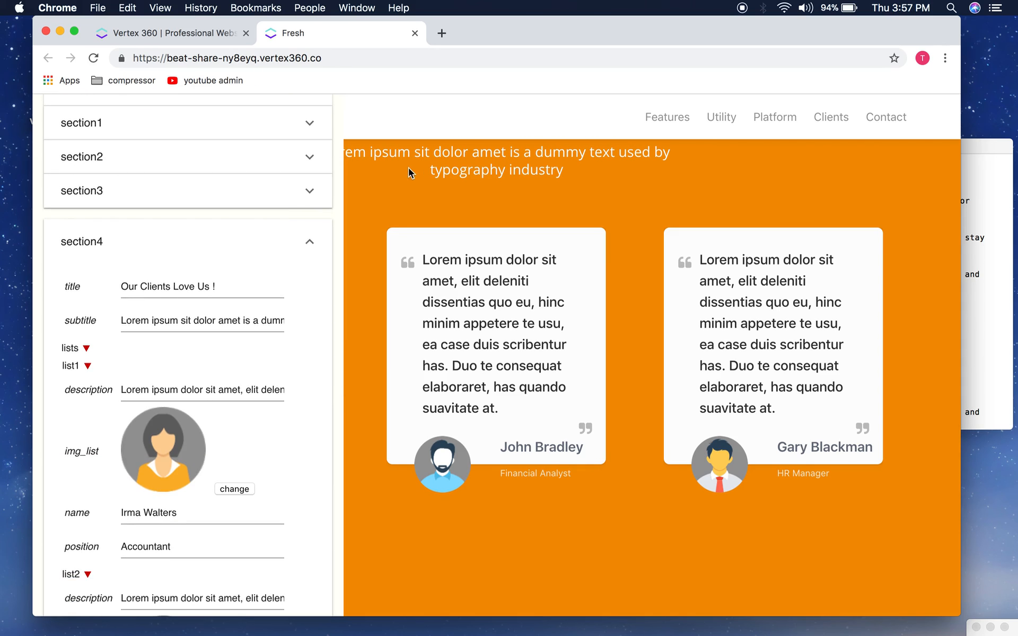
pyautogui.scroll(-2, 275, 395)
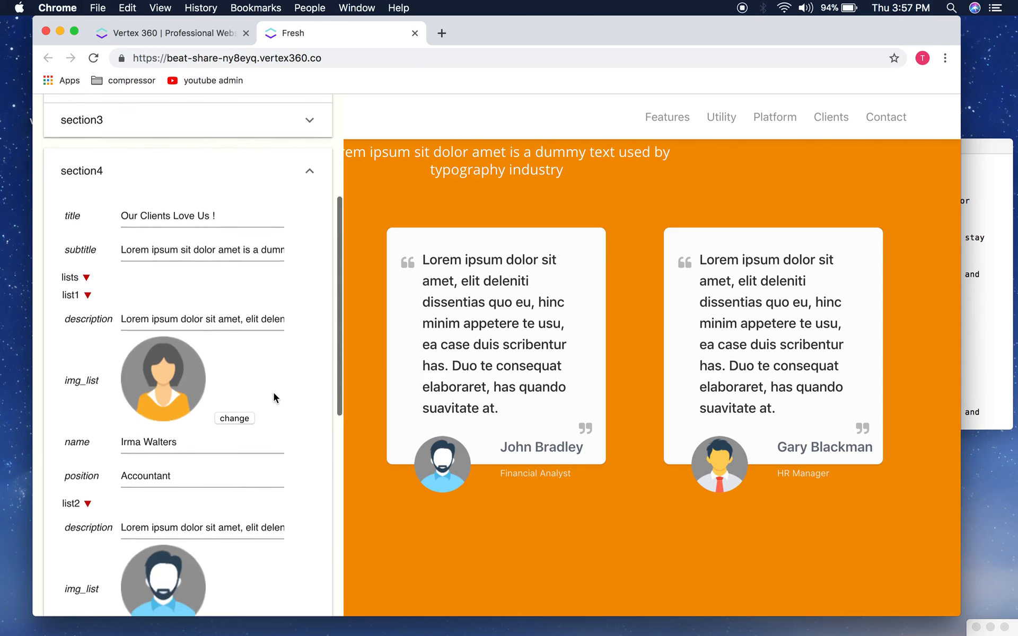
pyautogui.scroll(-2, 273, 391)
pyautogui.scroll(2, 273, 398)
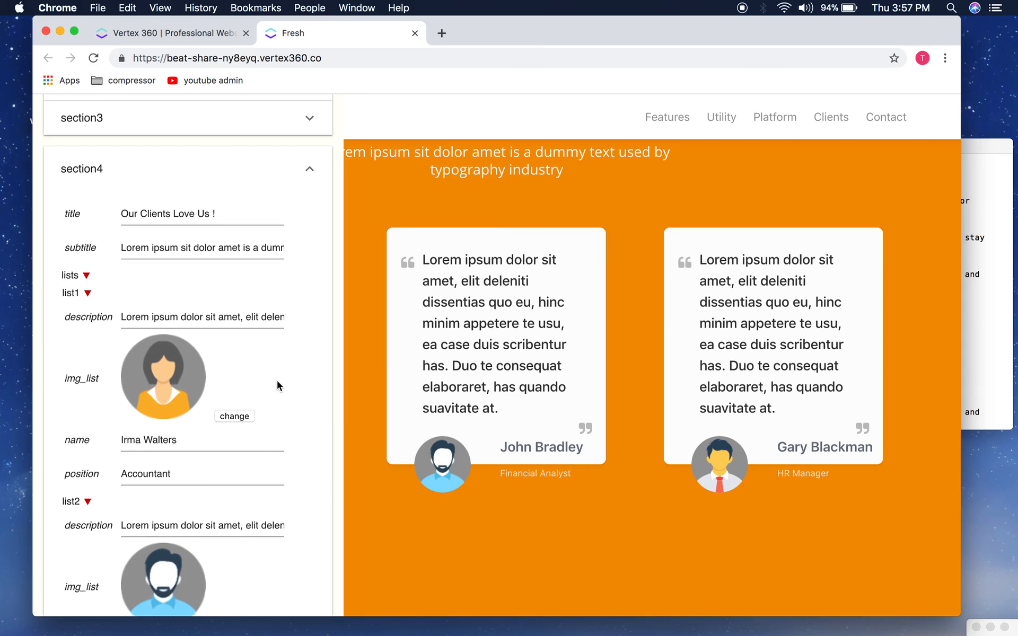
pyautogui.click(1006, 404)
pyautogui.click(702, 354)
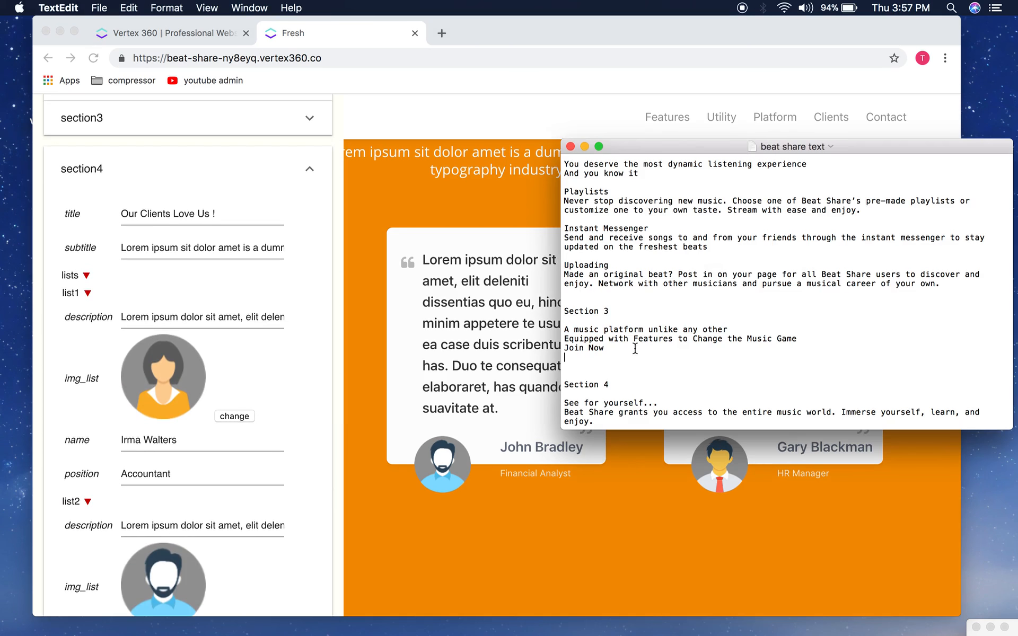
pyautogui.scroll(-5, 635, 348)
pyautogui.moveTo(661, 305); pyautogui.dragTo(566, 301)
pyautogui.press('super+c')
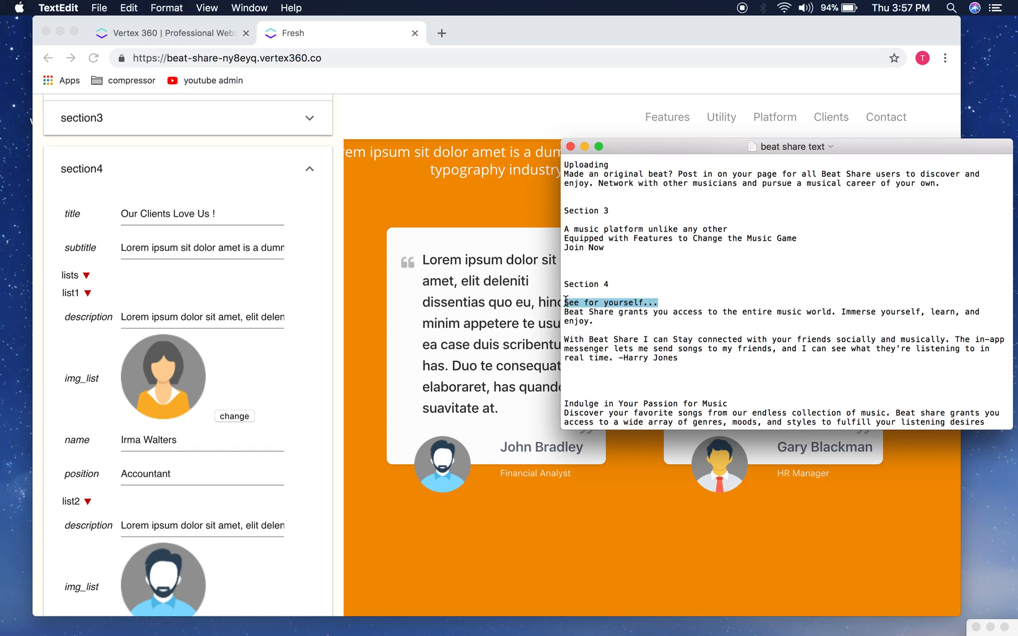
pyautogui.click(245, 275)
pyautogui.tripleClick(199, 212)
pyautogui.press('super+v')
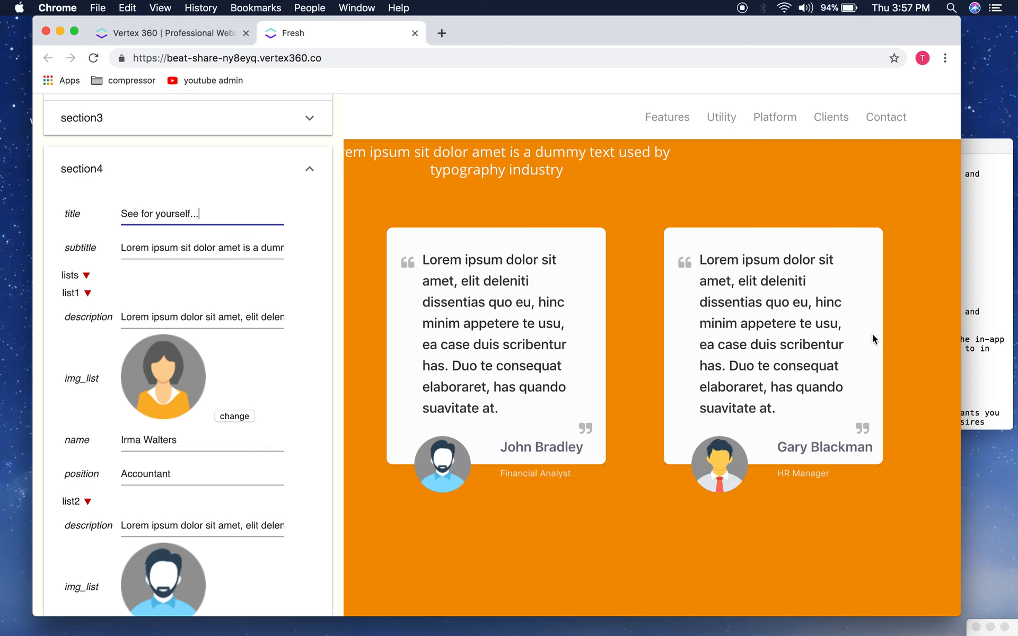
# Step: Paste the Beat Share grants-you-access paragraph into section4's subtitle field
pyautogui.click(981, 339)
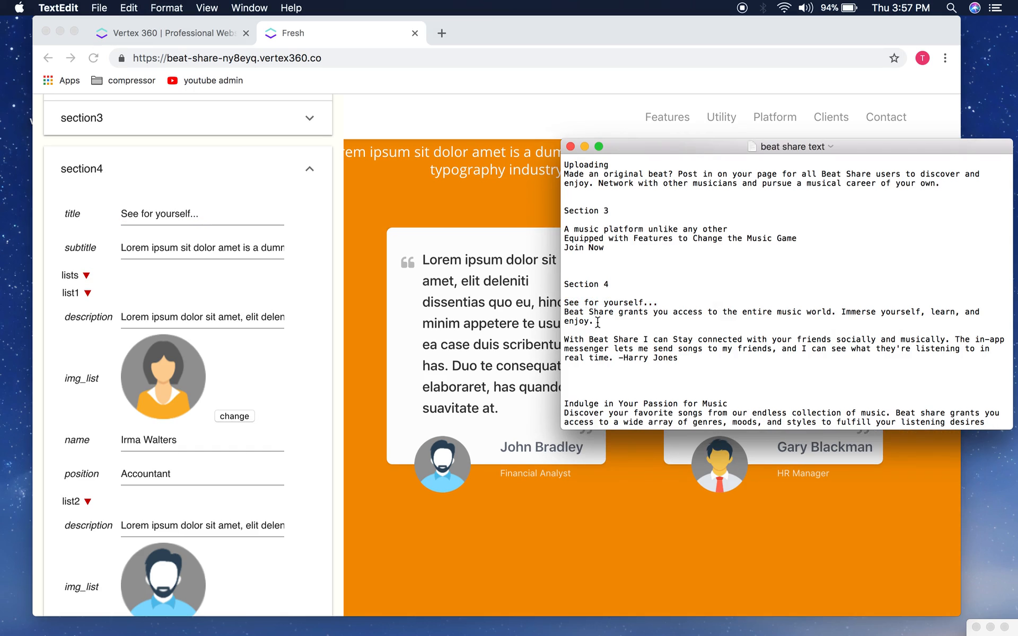
pyautogui.moveTo(597, 321); pyautogui.dragTo(566, 317)
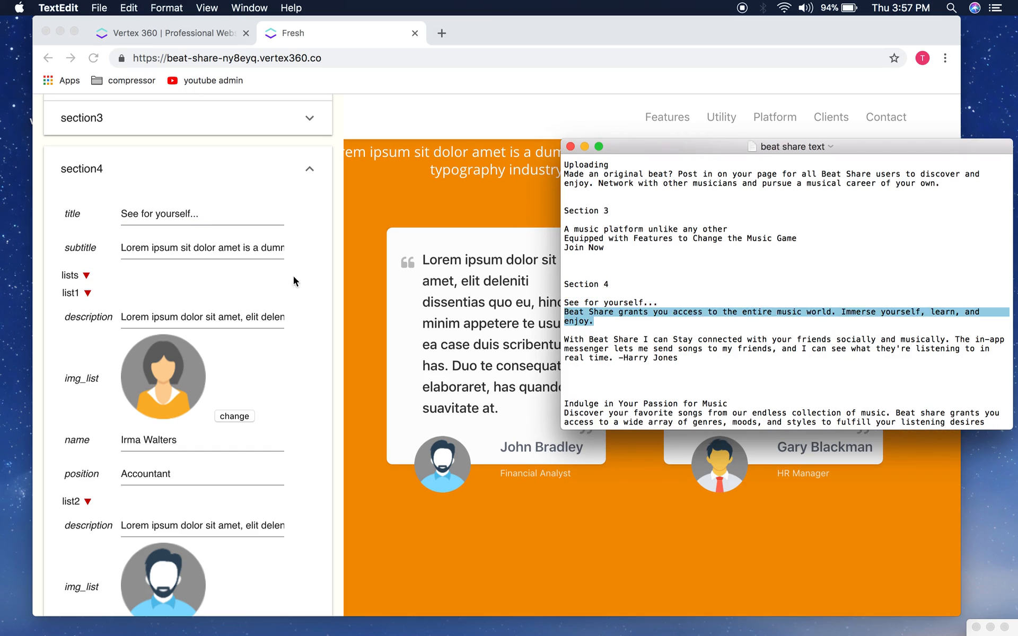
pyautogui.click(226, 260)
pyautogui.tripleClick(215, 252)
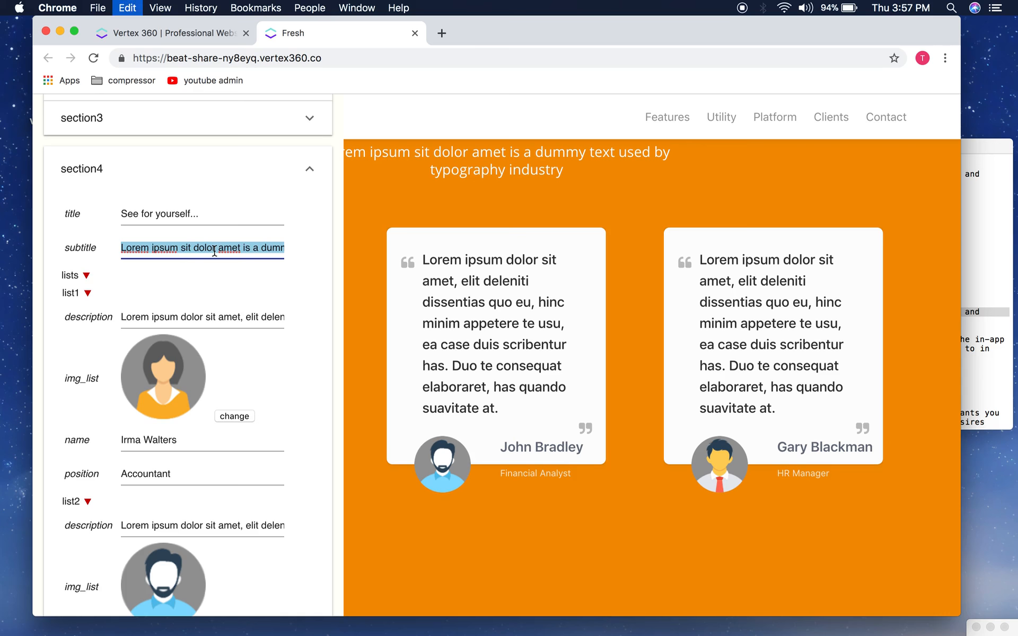
pyautogui.press('super+v')
pyautogui.scroll(-3, 212, 249)
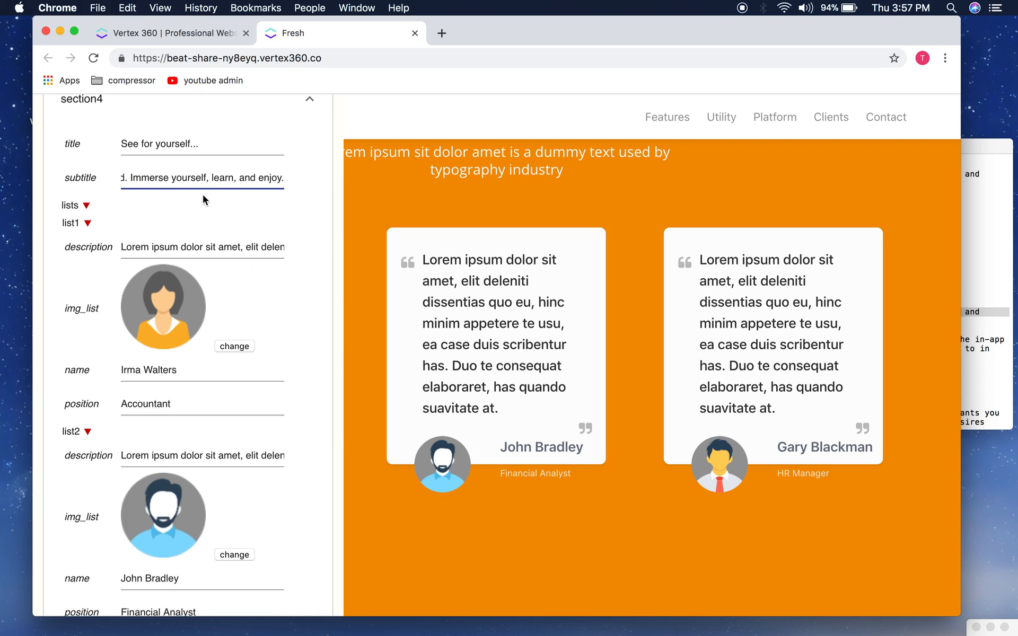
pyautogui.scroll(-1, 202, 198)
pyautogui.scroll(-2, 224, 281)
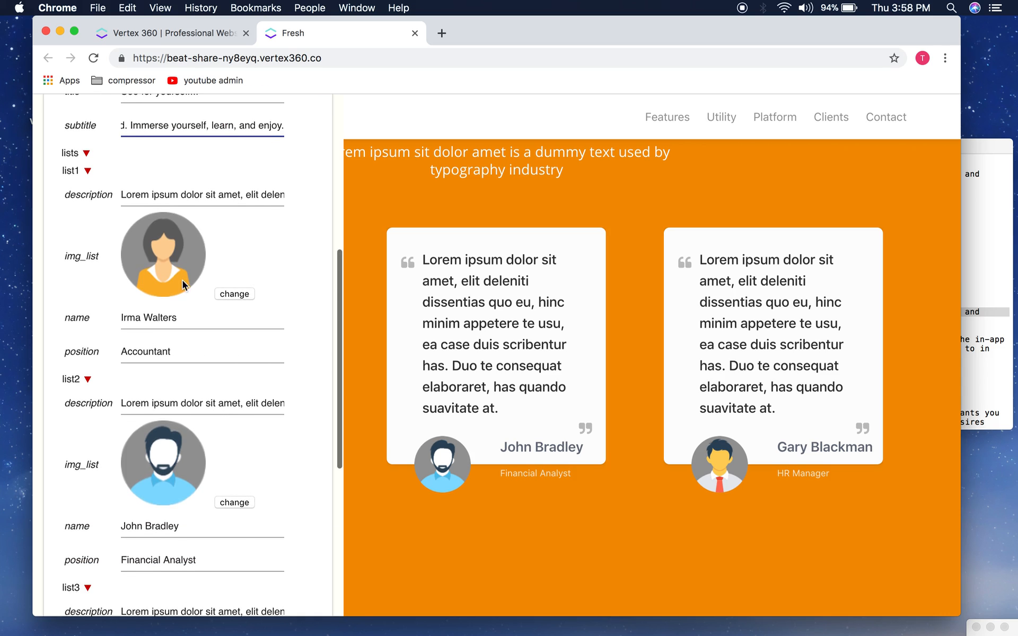
pyautogui.scroll(2, 170, 275)
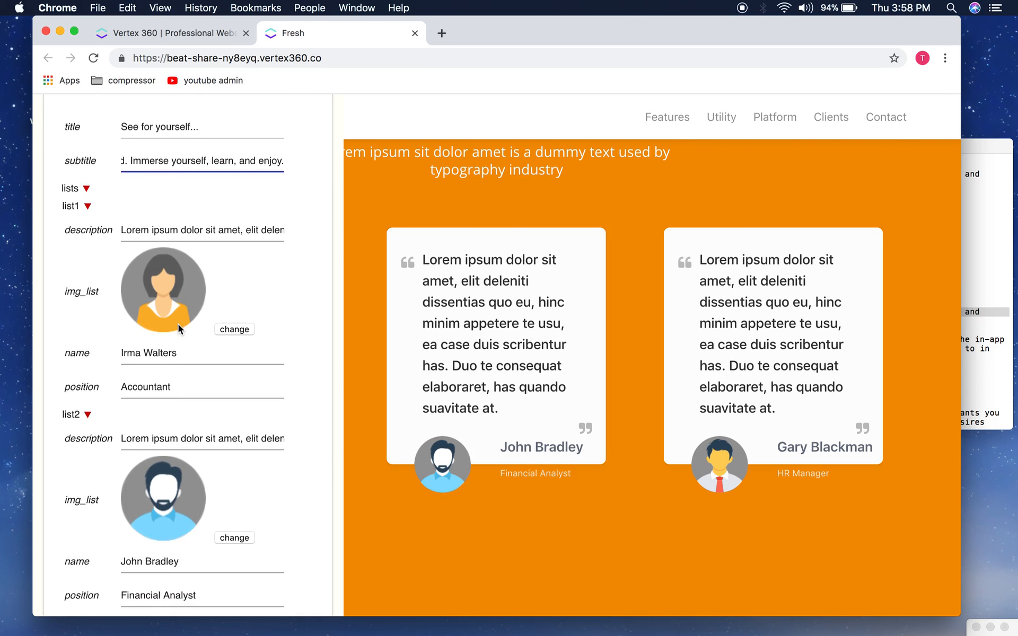
pyautogui.scroll(-1, 178, 325)
pyautogui.scroll(2, 178, 325)
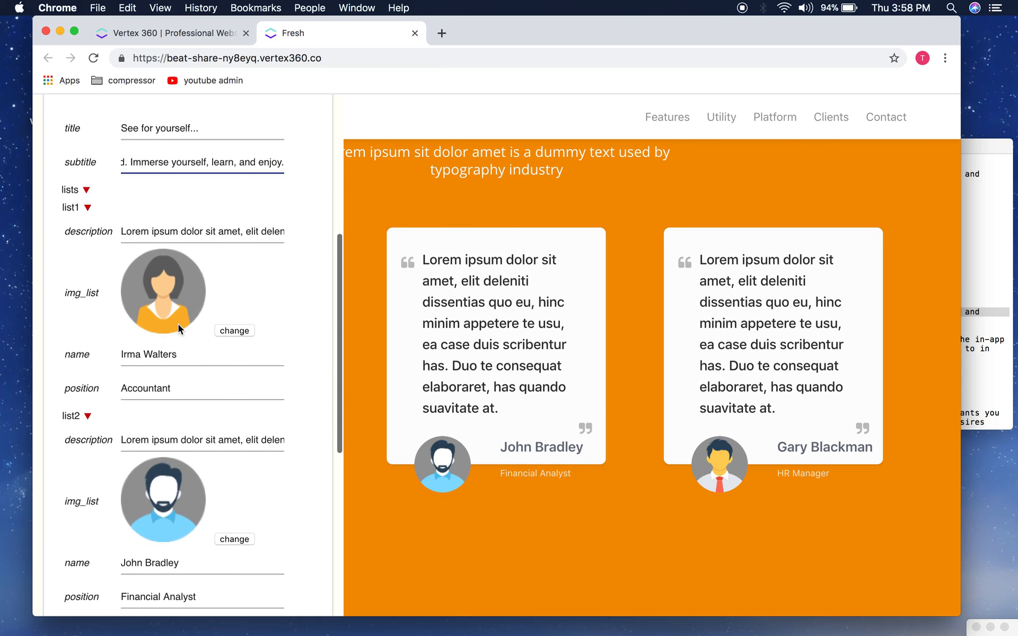
pyautogui.click(203, 245)
pyautogui.click(1004, 280)
# Step: Replace the first testimonial's placeholder description with the stay-connected quote from the notes
pyautogui.click(798, 349)
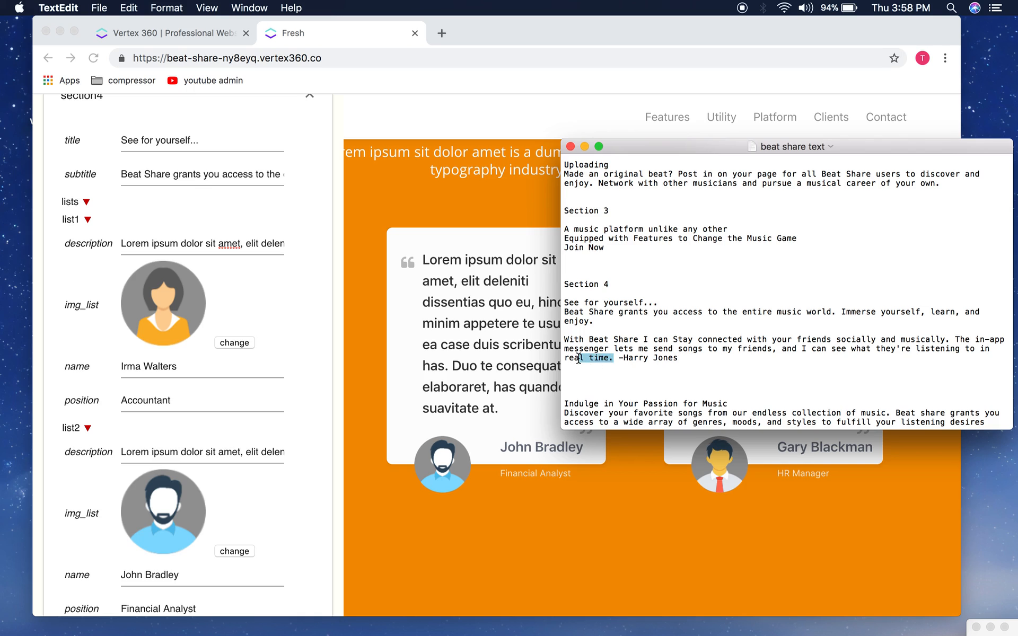
pyautogui.moveTo(578, 359); pyautogui.dragTo(563, 342)
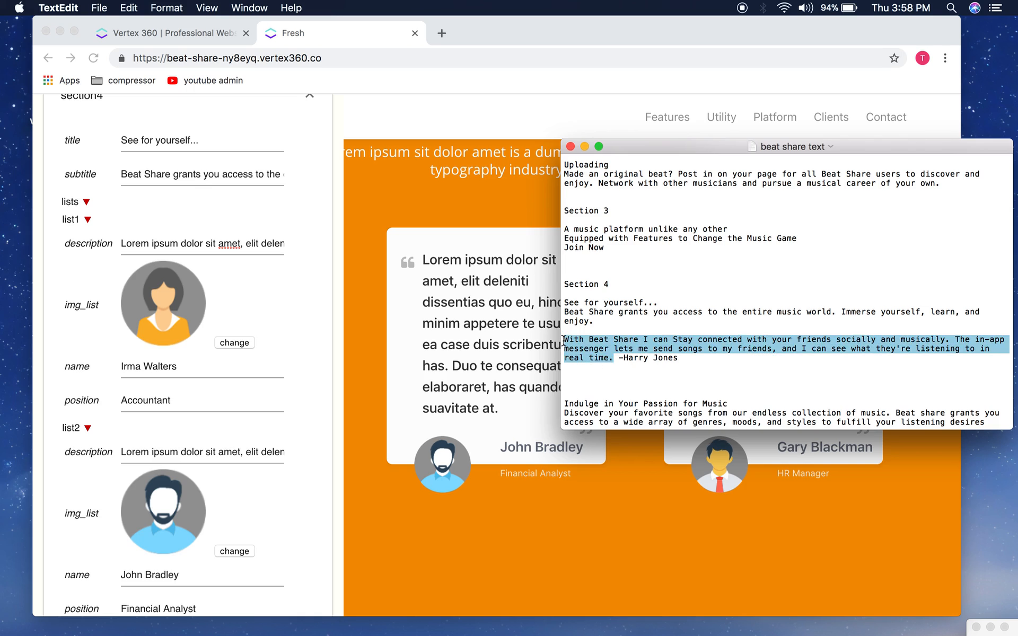
pyautogui.click(211, 334)
pyautogui.scroll(2, 211, 334)
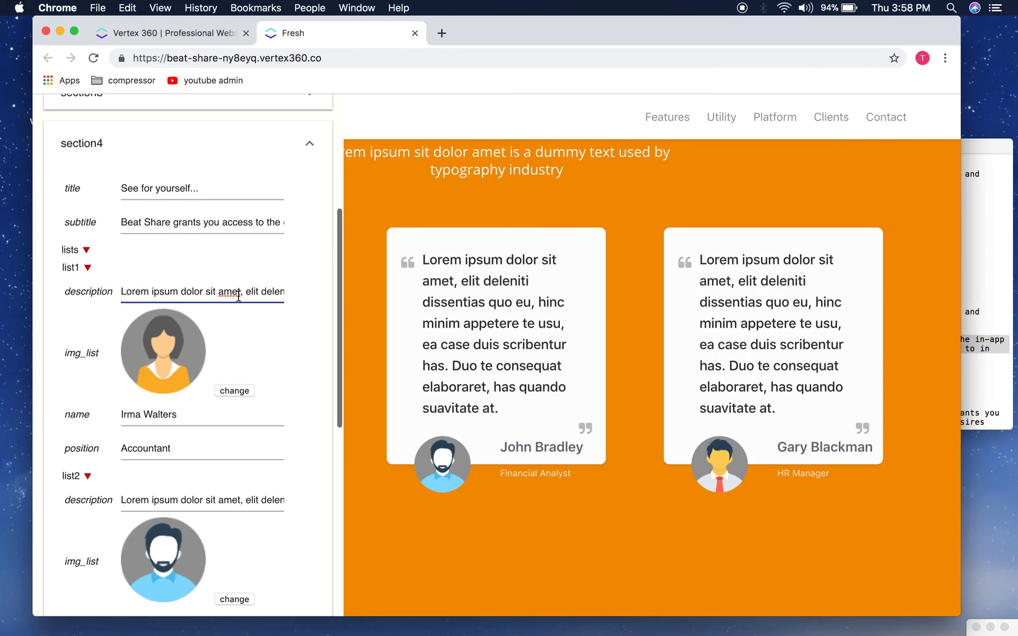
pyautogui.tripleClick(175, 292)
pyautogui.press('super+v')
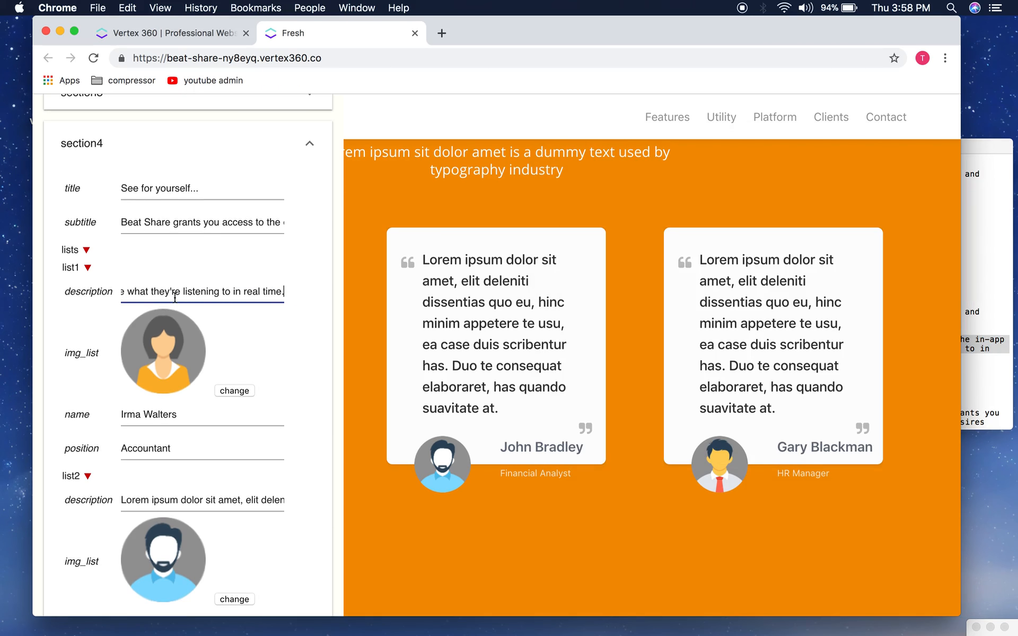
pyautogui.scroll(-8, 175, 297)
pyautogui.scroll(7, 175, 297)
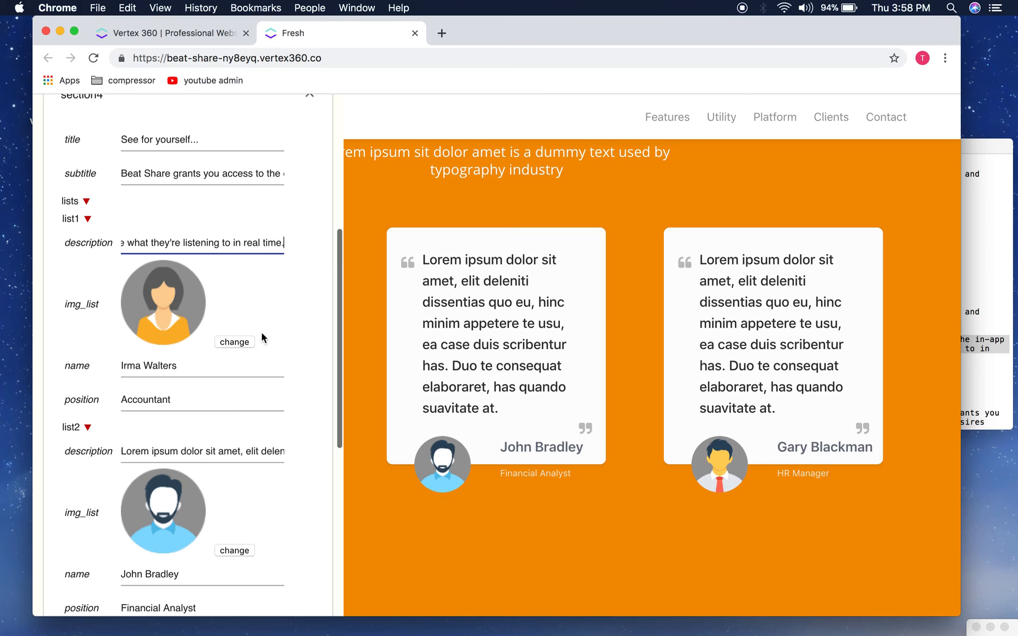
# Step: Upload unnamed-6-compressor.png from the testing kit images folder as the first testimonial's avatar
pyautogui.click(237, 345)
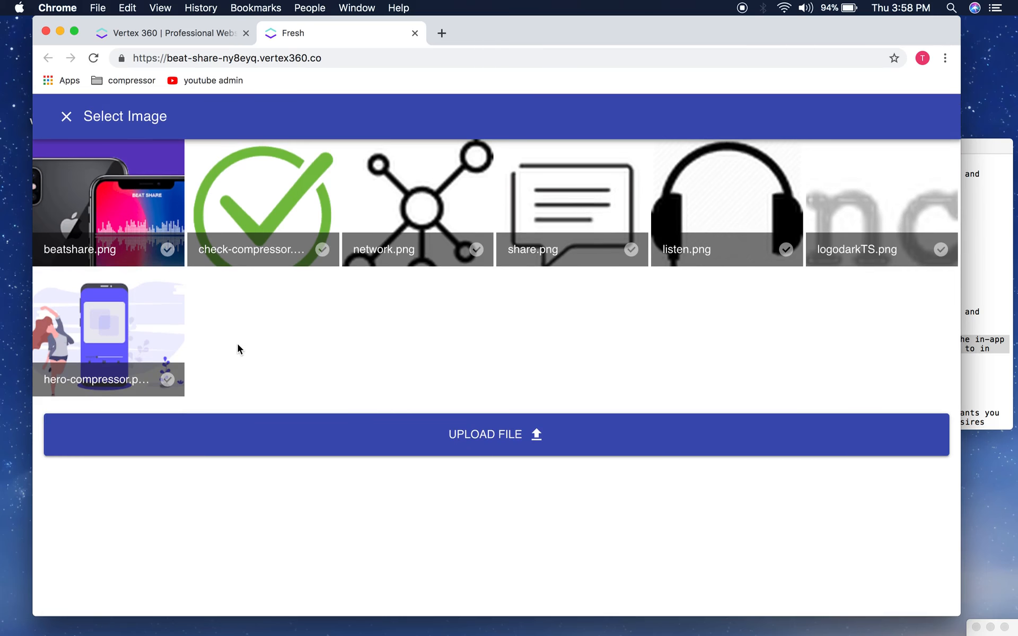
pyautogui.click(463, 434)
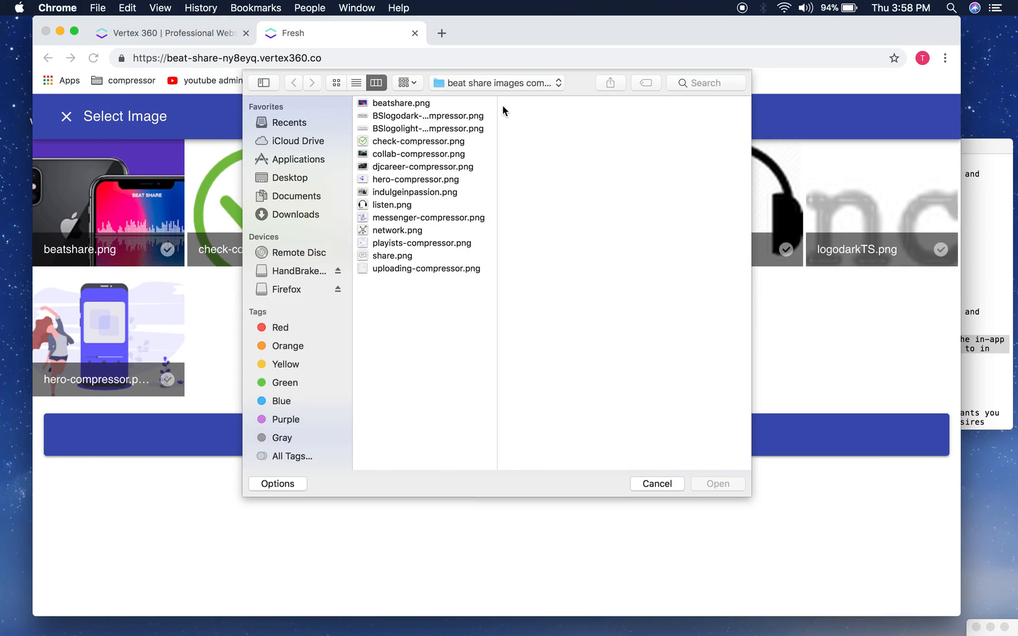
pyautogui.click(498, 83)
pyautogui.click(467, 207)
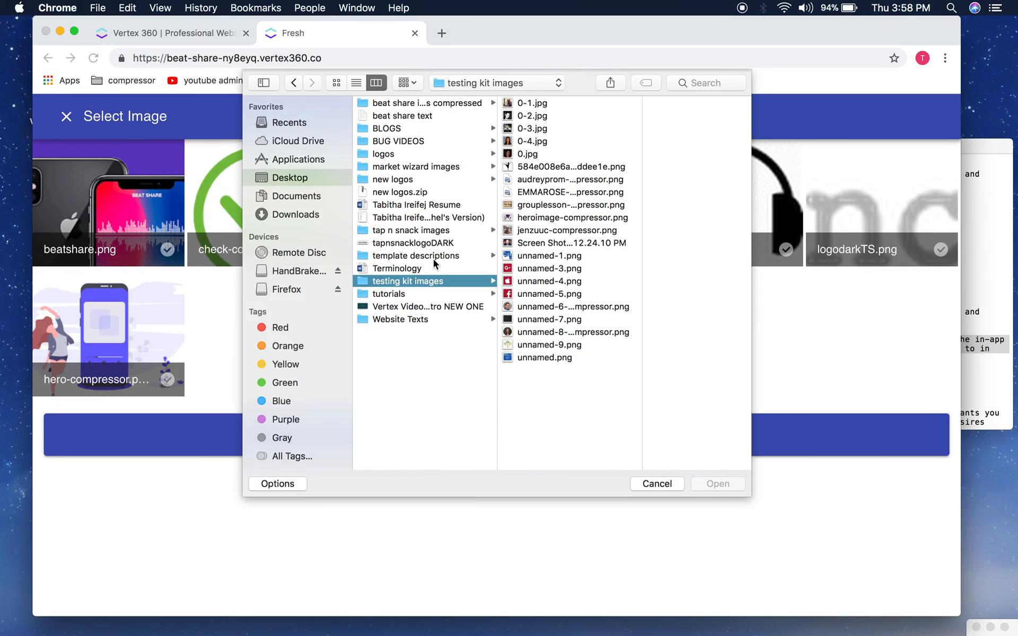
pyautogui.click(538, 307)
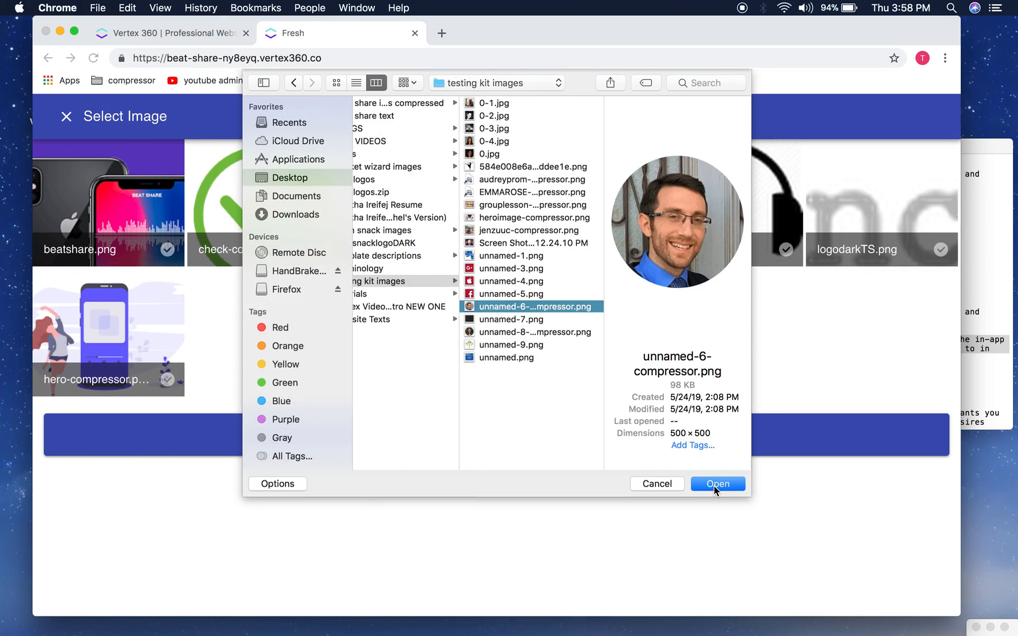
pyautogui.click(718, 483)
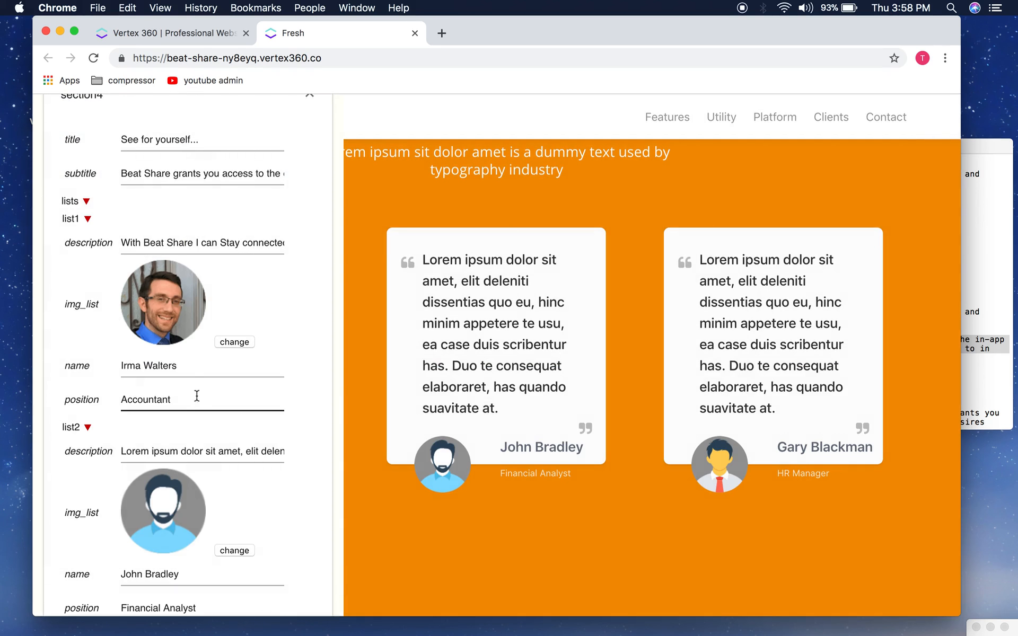
# Step: Replace the first testimonial's author name and change its position from Accountant to Producer
pyautogui.doubleClick(191, 365)
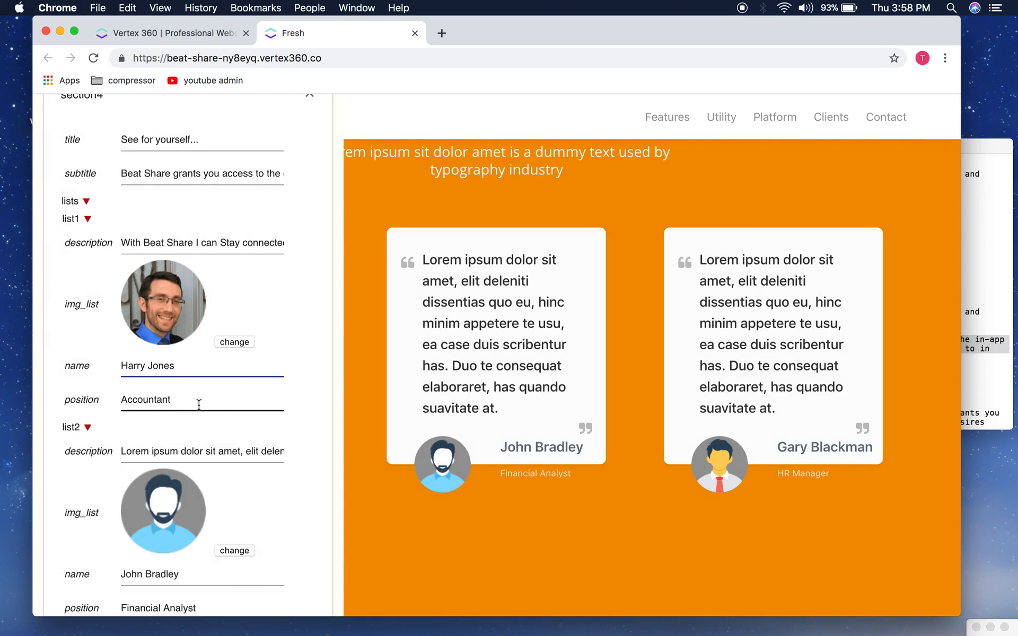
pyautogui.doubleClick(185, 401)
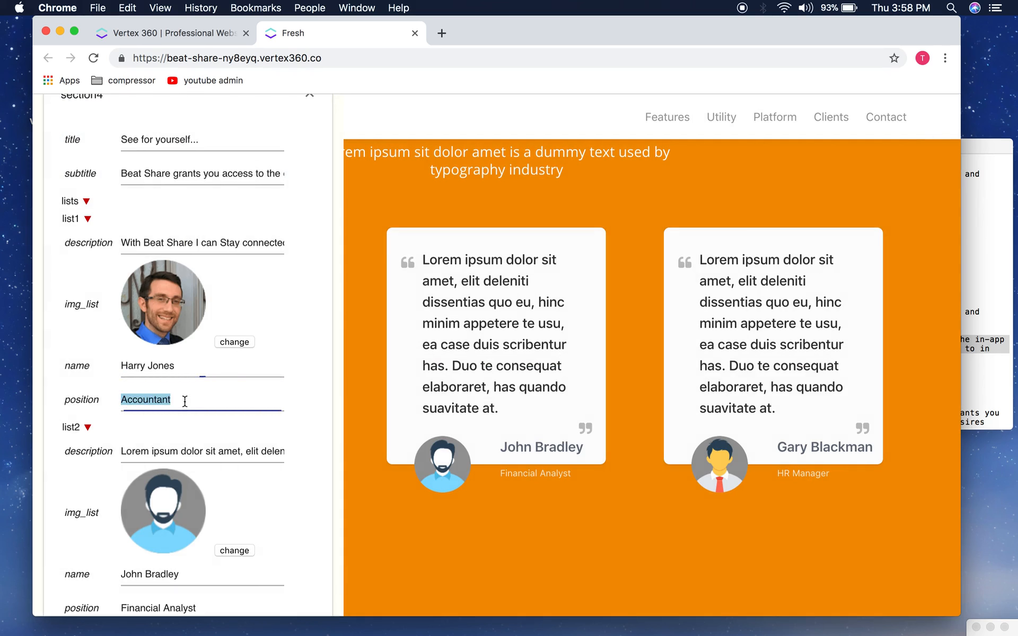
pyautogui.write('Producer')
# Step: Apply the testimonial changes, check the new quote on the page, and reopen the editor panel
pyautogui.scroll(-10, 227, 404)
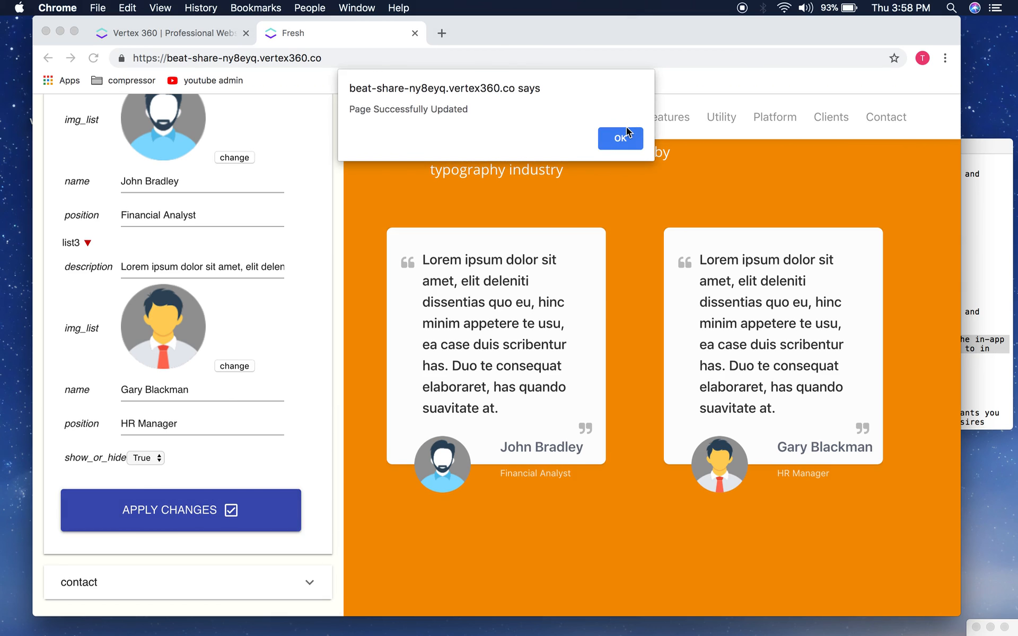
pyautogui.click(622, 137)
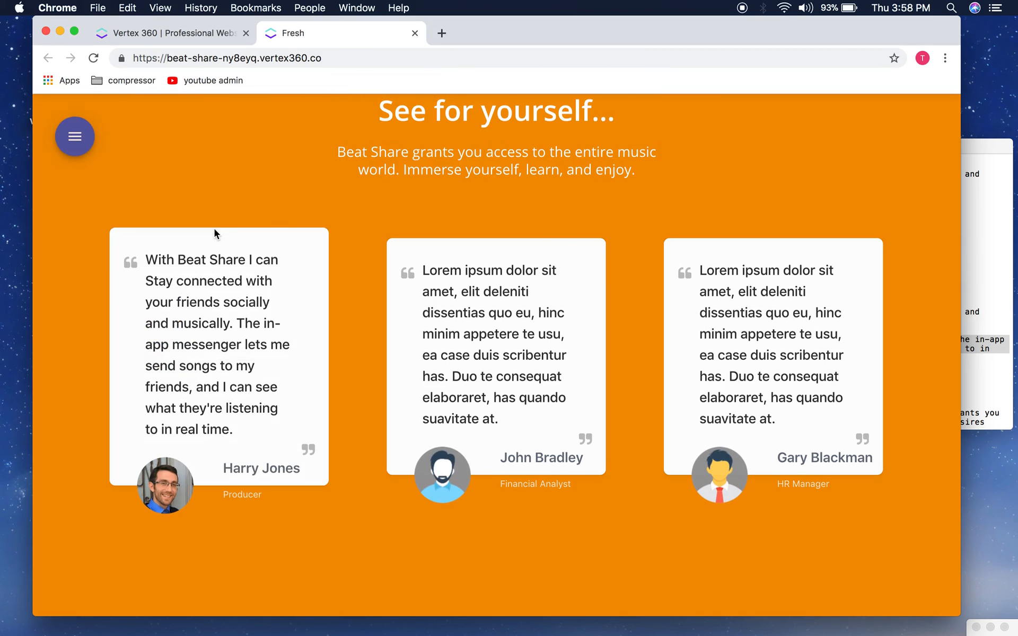
pyautogui.moveTo(147, 260); pyautogui.dragTo(247, 446)
pyautogui.click(300, 338)
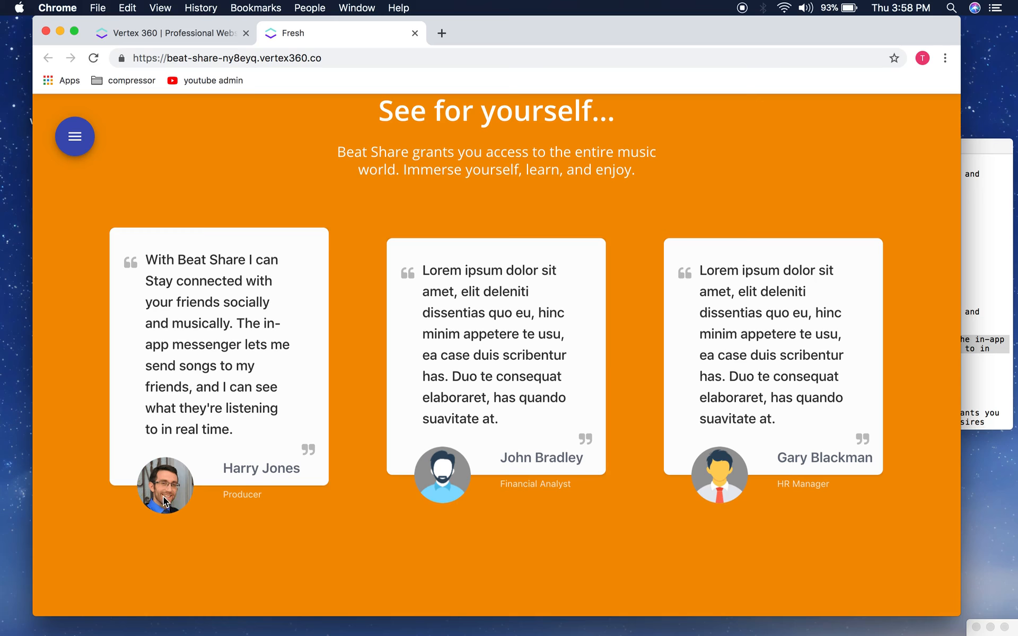
pyautogui.scroll(-2, 436, 392)
pyautogui.scroll(3, 436, 392)
pyautogui.scroll(-4, 435, 392)
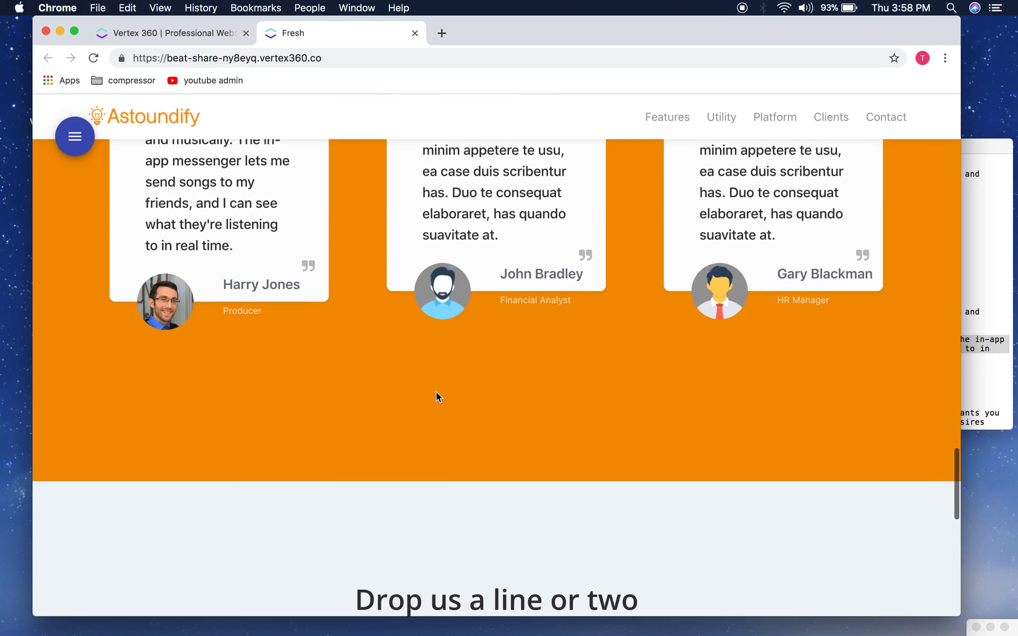
pyautogui.scroll(3, 436, 392)
pyautogui.click(74, 136)
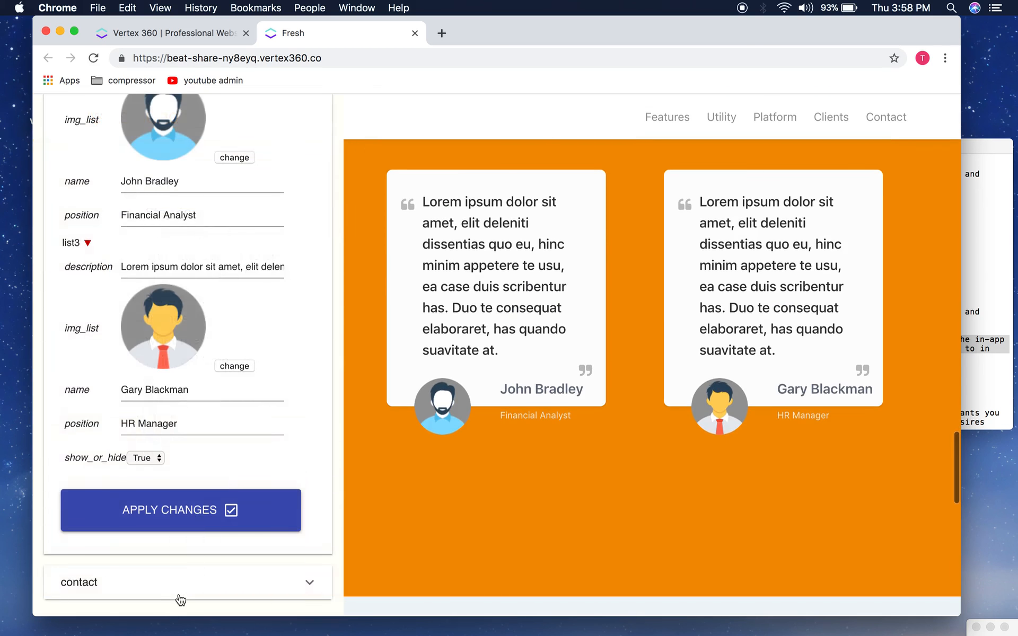
# Step: Change the contact section's btn_color from cornflowerblue to darkblue and apply the change
pyautogui.click(177, 596)
pyautogui.scroll(-3, 245, 318)
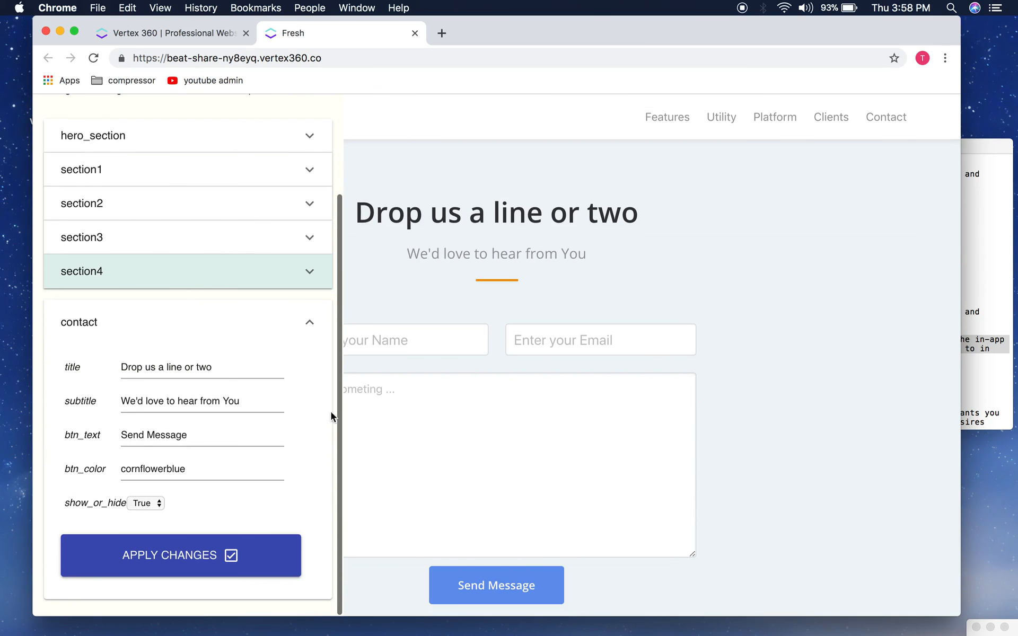
pyautogui.scroll(-2, 285, 474)
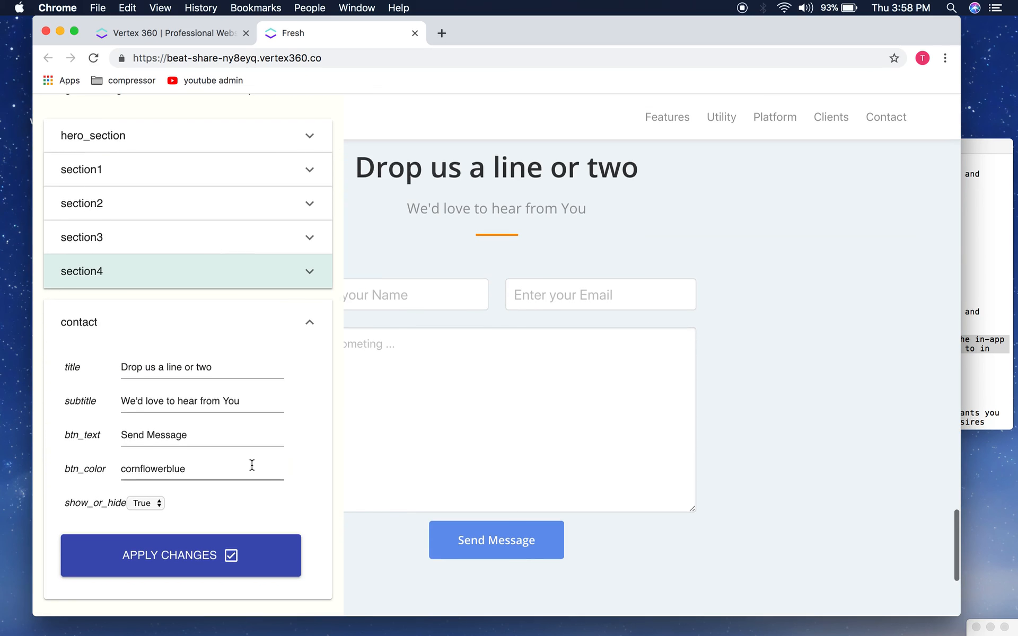
pyautogui.click(203, 470)
pyautogui.doubleClick(204, 470)
pyautogui.write('darkbl')
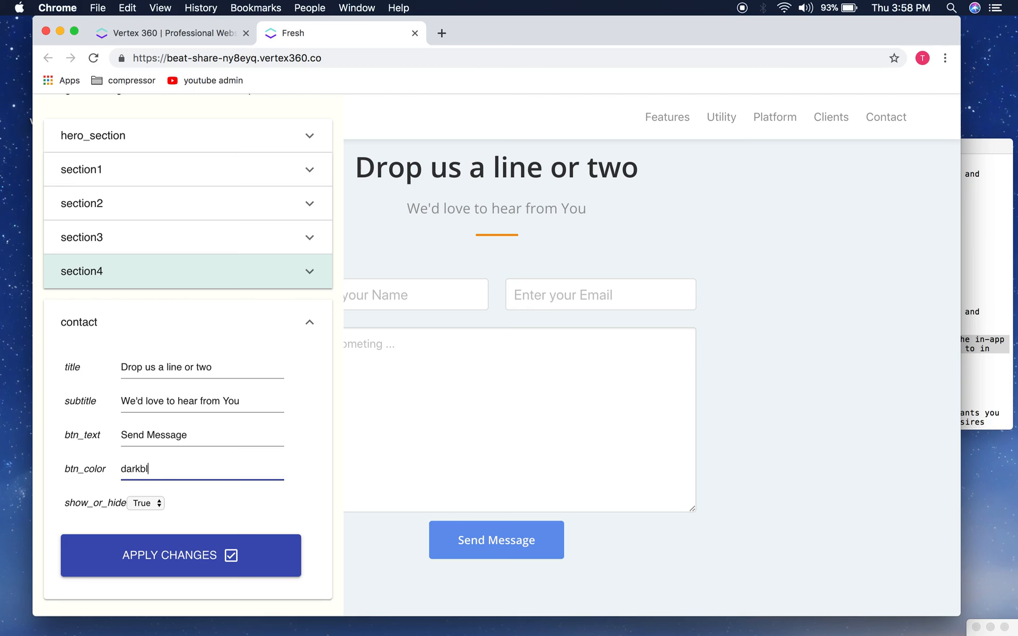
pyautogui.write('ue')
pyautogui.click(154, 553)
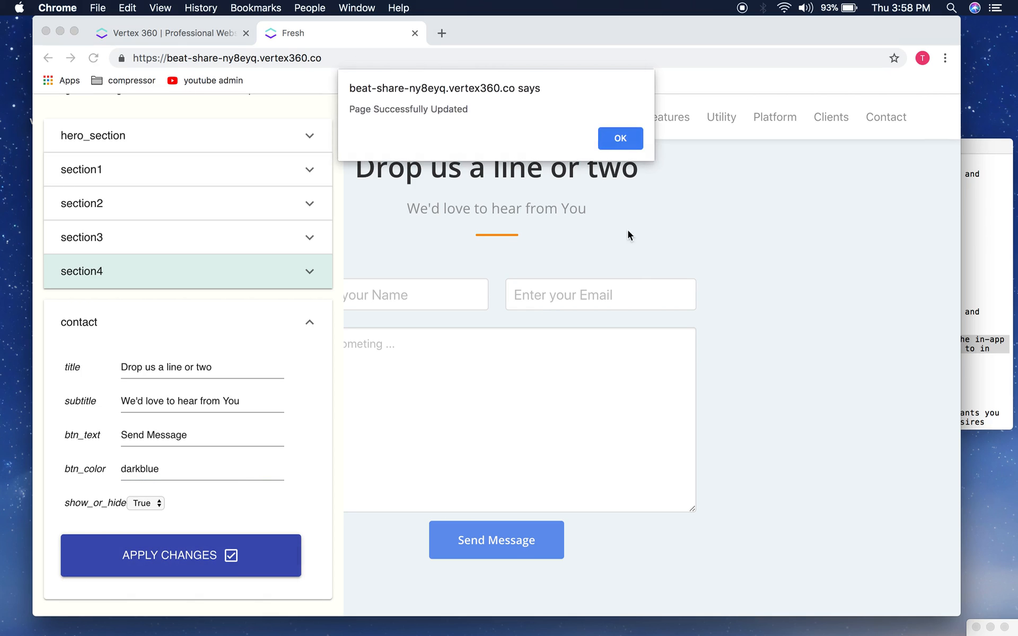
pyautogui.click(620, 140)
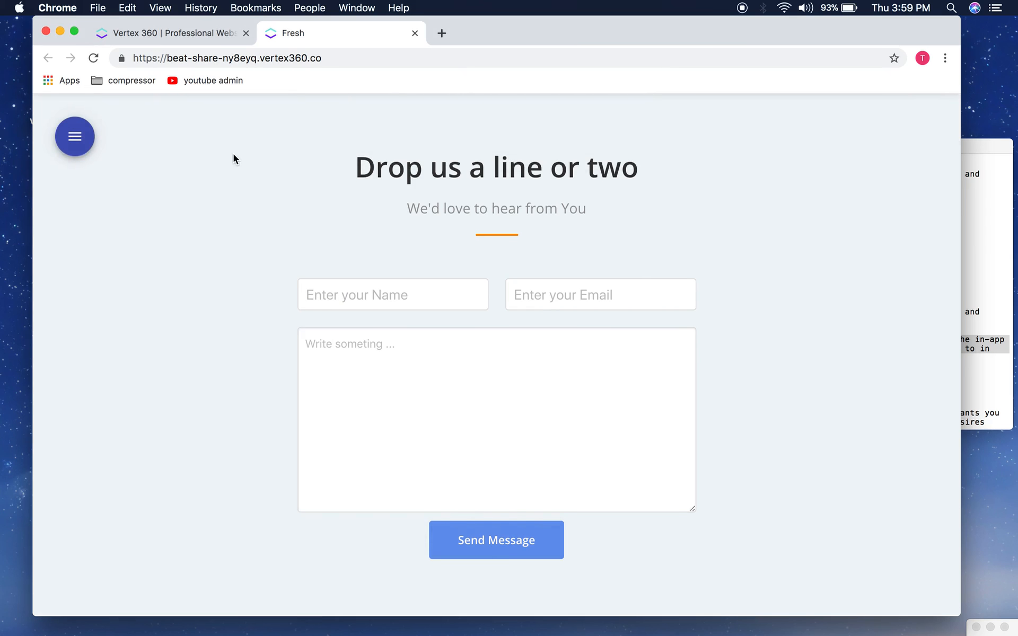
pyautogui.scroll(5, 324, 330)
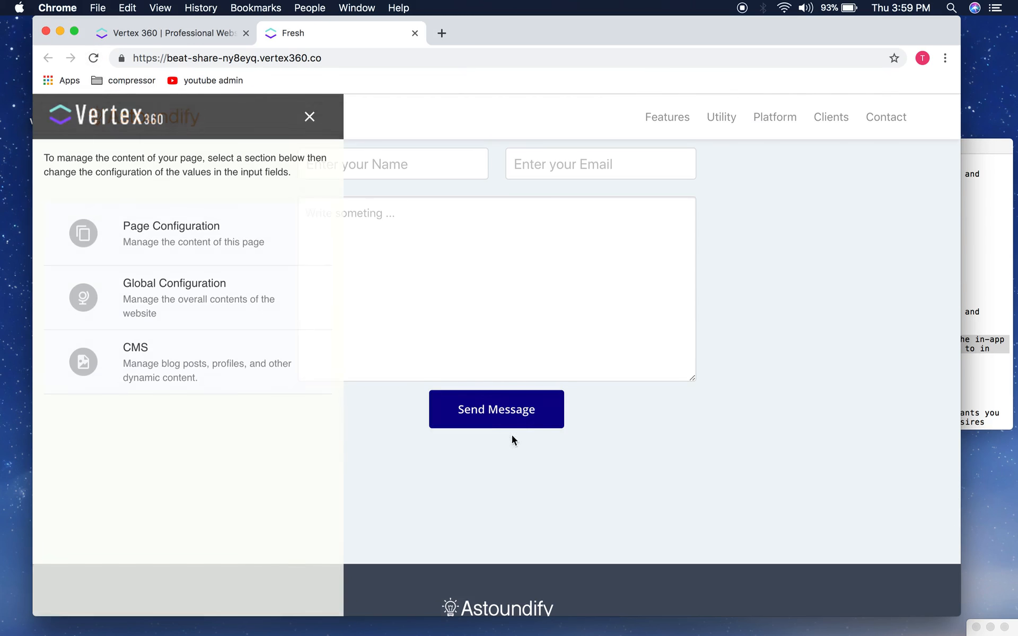
# Step: Close the editor, return to the page top, and open Global Configuration from the site menu
pyautogui.click(312, 118)
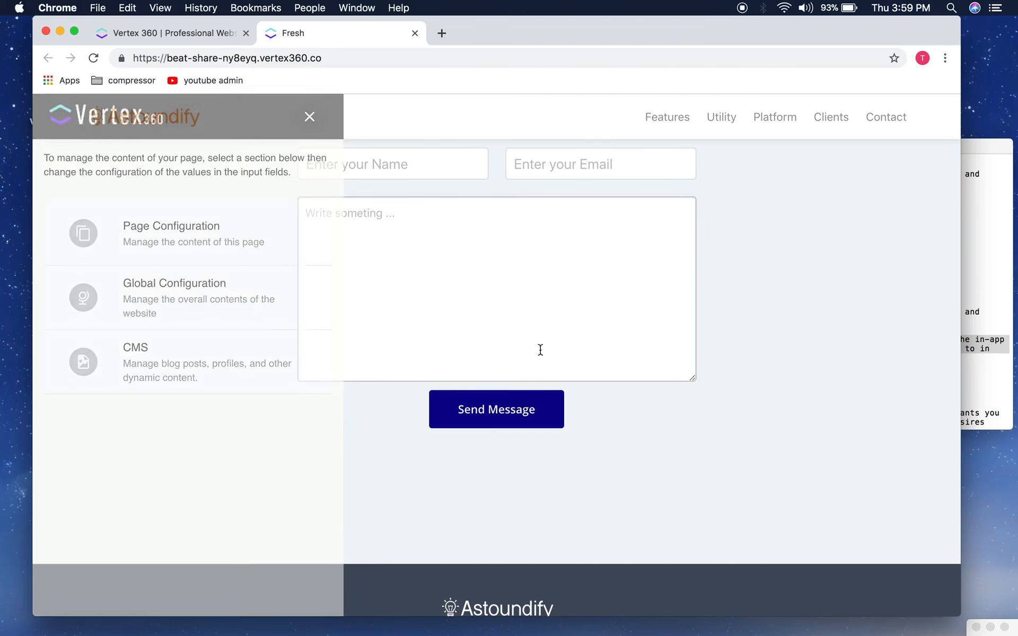
pyautogui.scroll(6, 589, 401)
pyautogui.scroll(15, 590, 399)
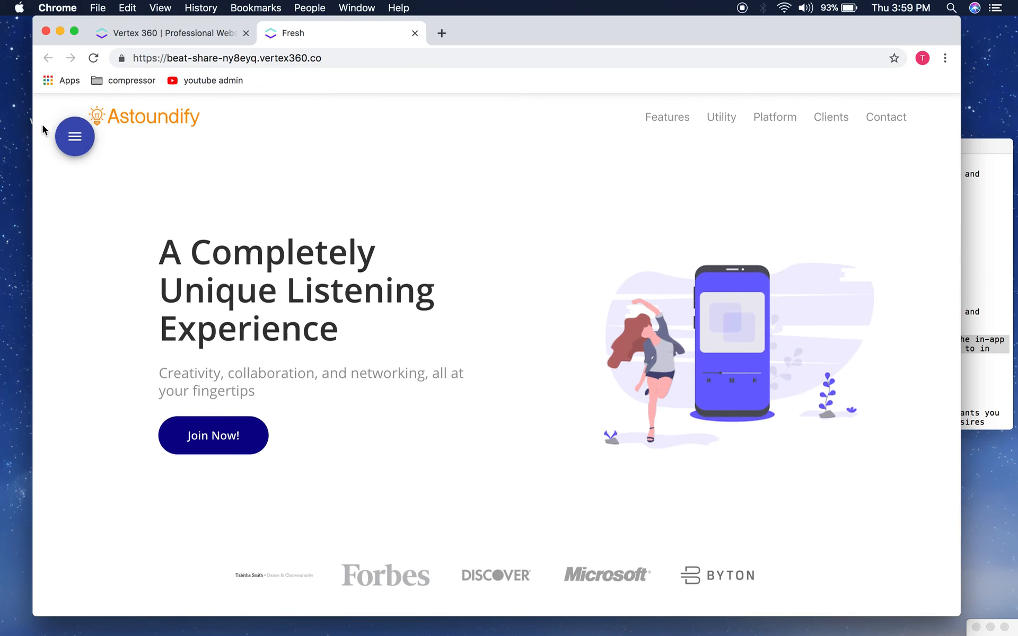
pyautogui.click(65, 133)
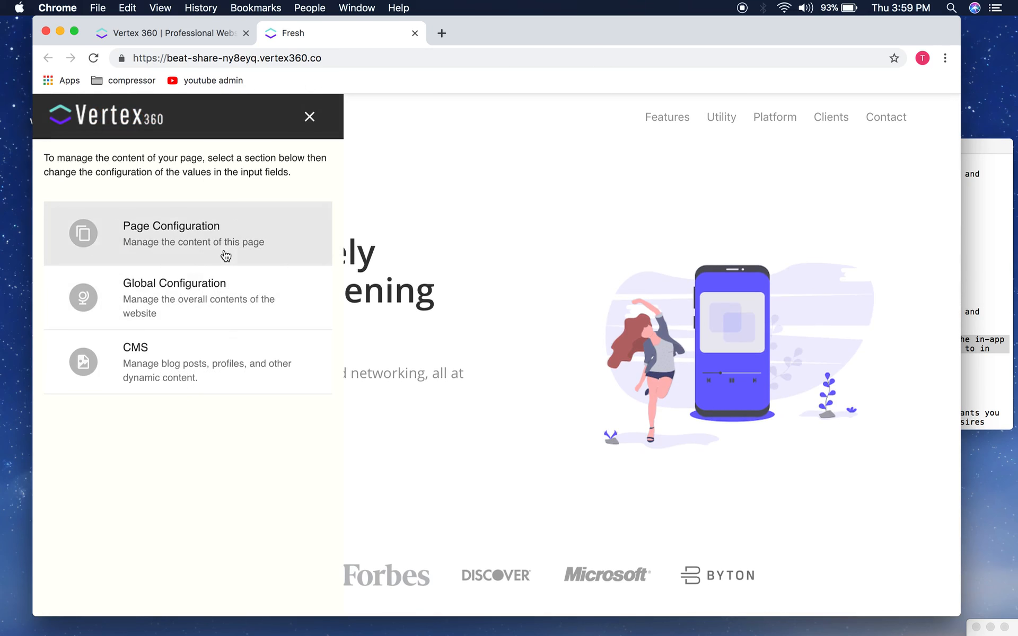
pyautogui.click(191, 303)
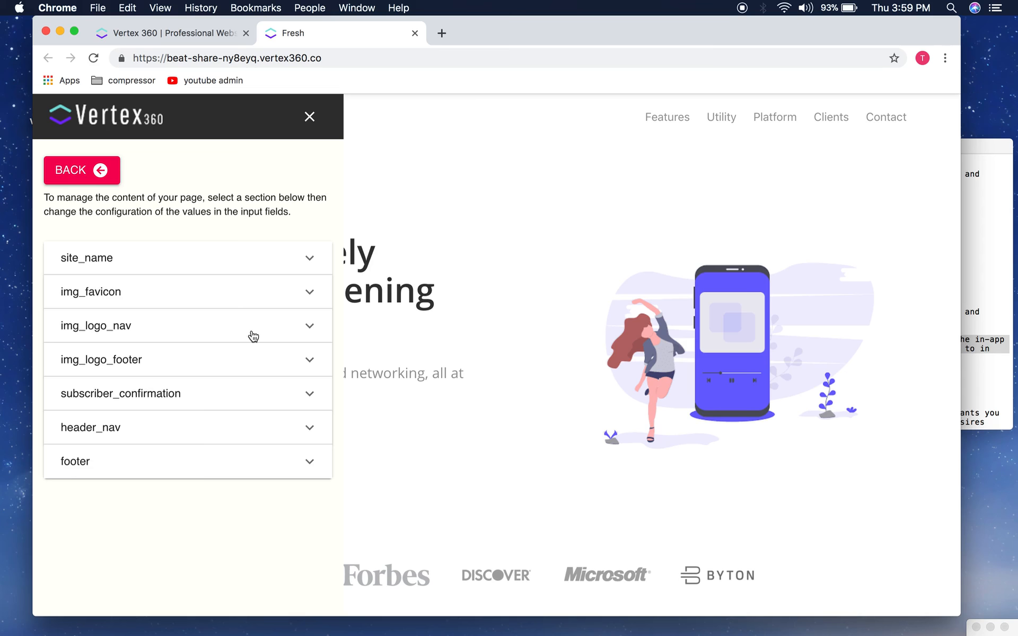
# Step: Expand the header navigation settings, look through them, and collapse them again
pyautogui.click(197, 432)
pyautogui.scroll(-3, 196, 431)
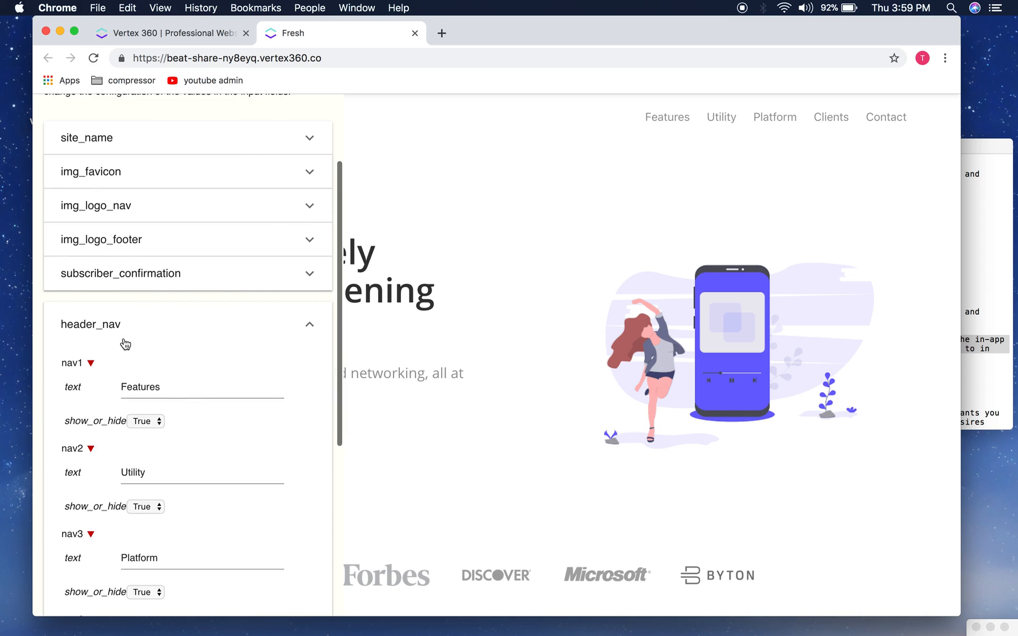
pyautogui.scroll(-4, 159, 318)
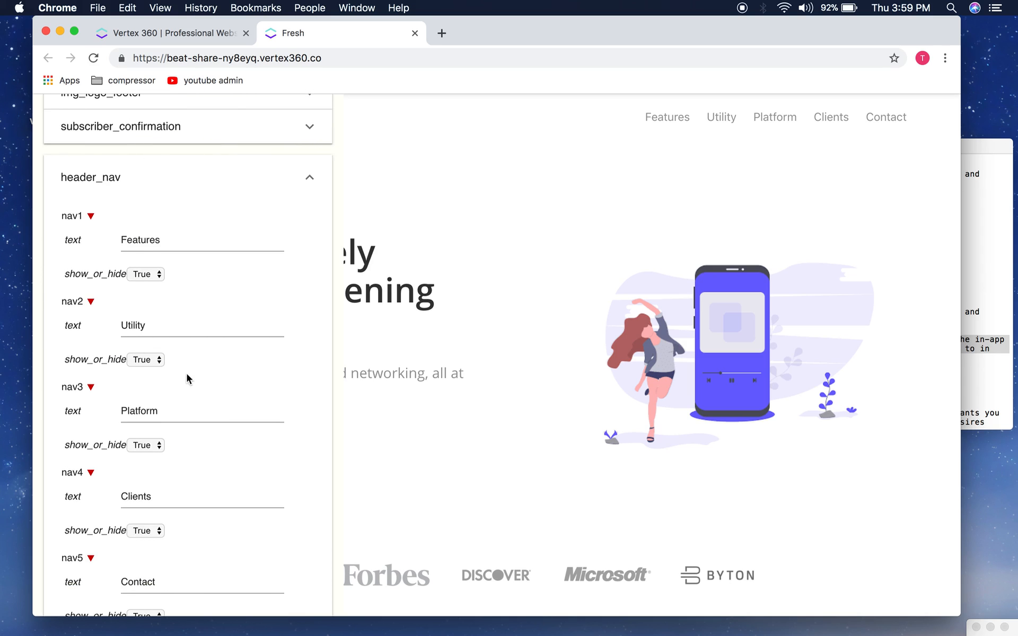
pyautogui.scroll(-1, 545, 370)
pyautogui.scroll(-10, 546, 370)
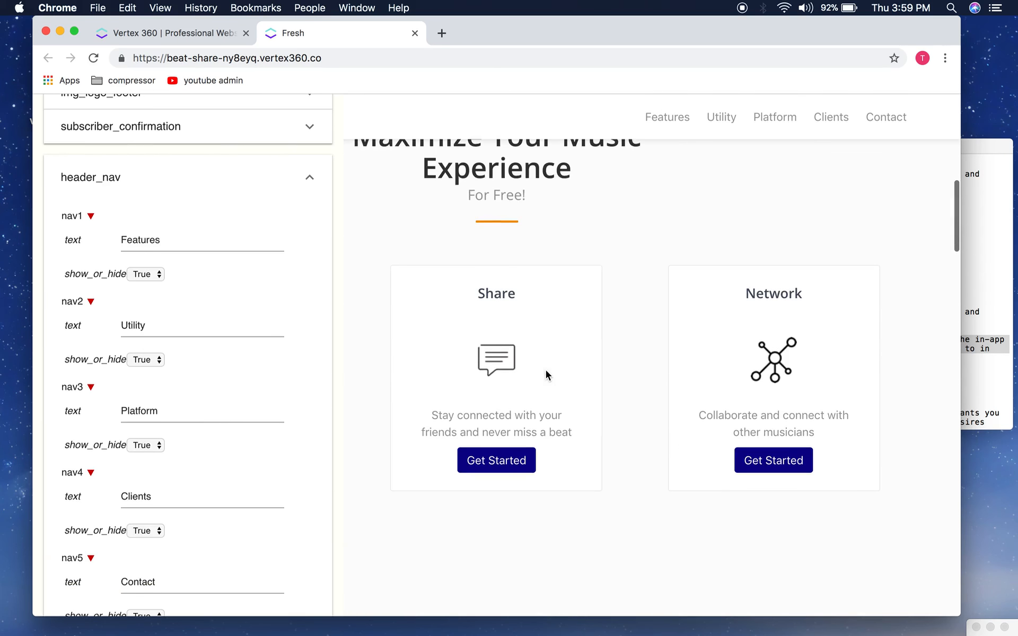
pyautogui.scroll(-10, 546, 371)
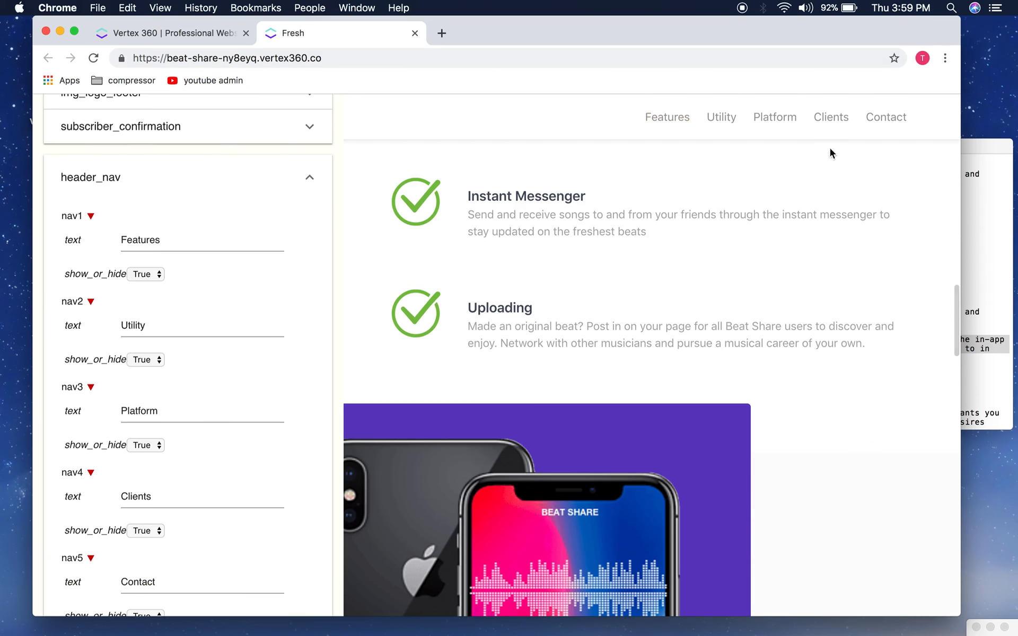
pyautogui.scroll(-12, 848, 234)
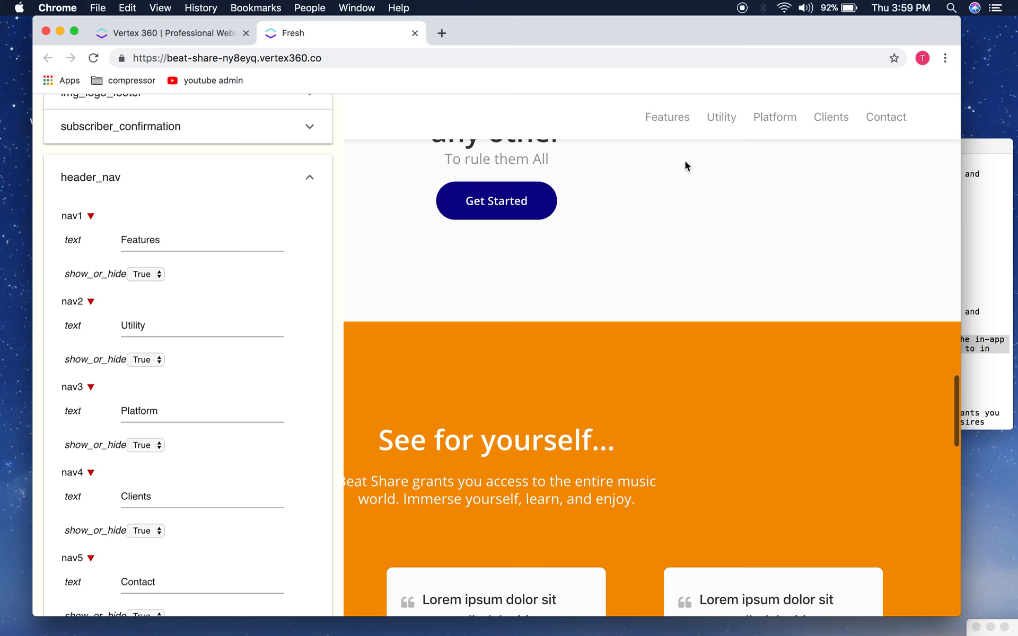
pyautogui.scroll(10, 579, 292)
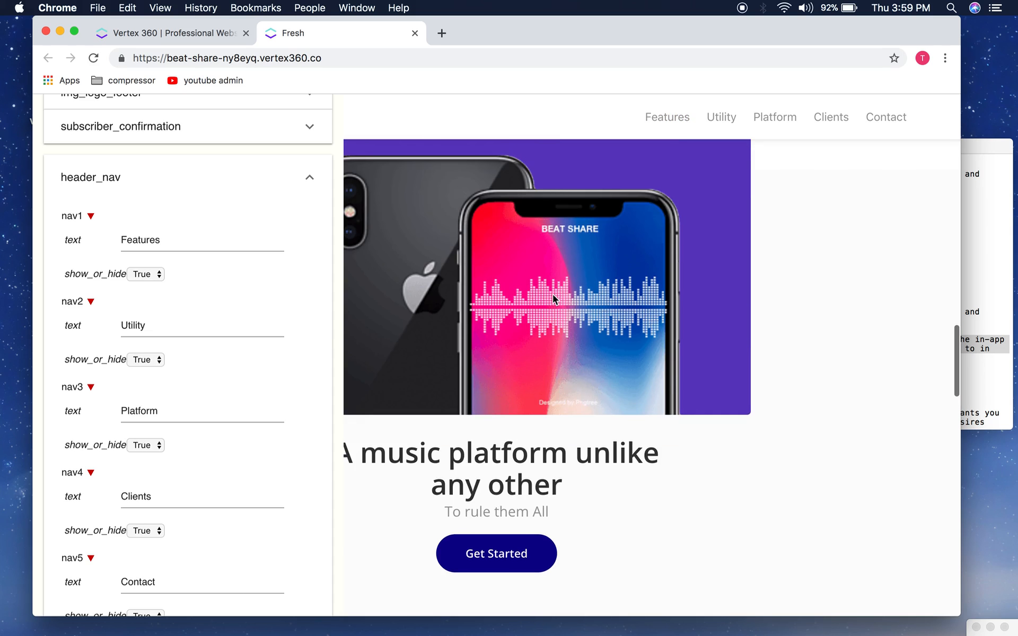
pyautogui.scroll(5, 552, 294)
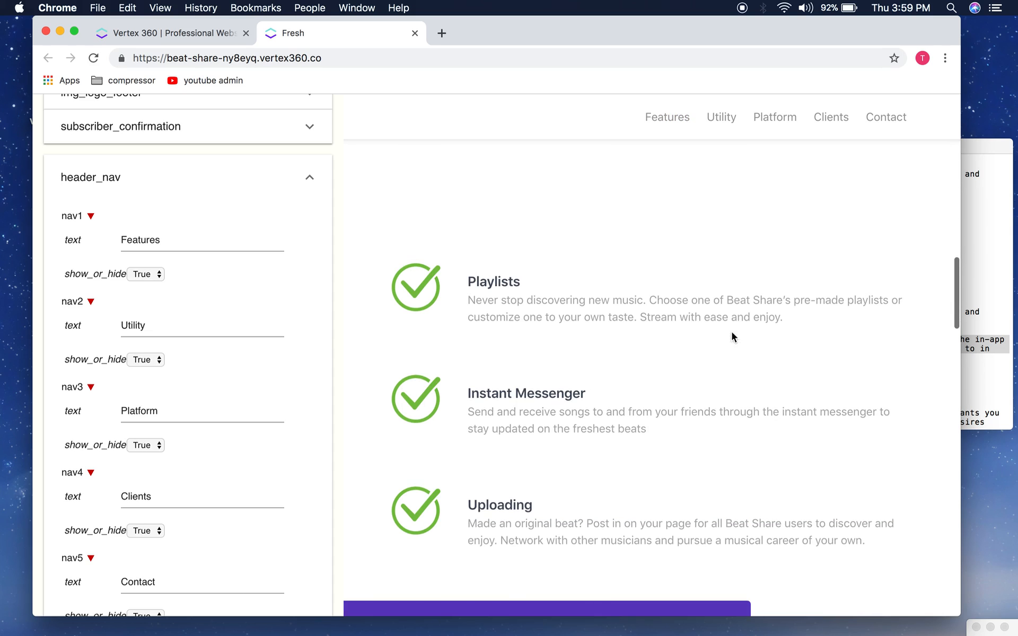
pyautogui.scroll(10, 543, 482)
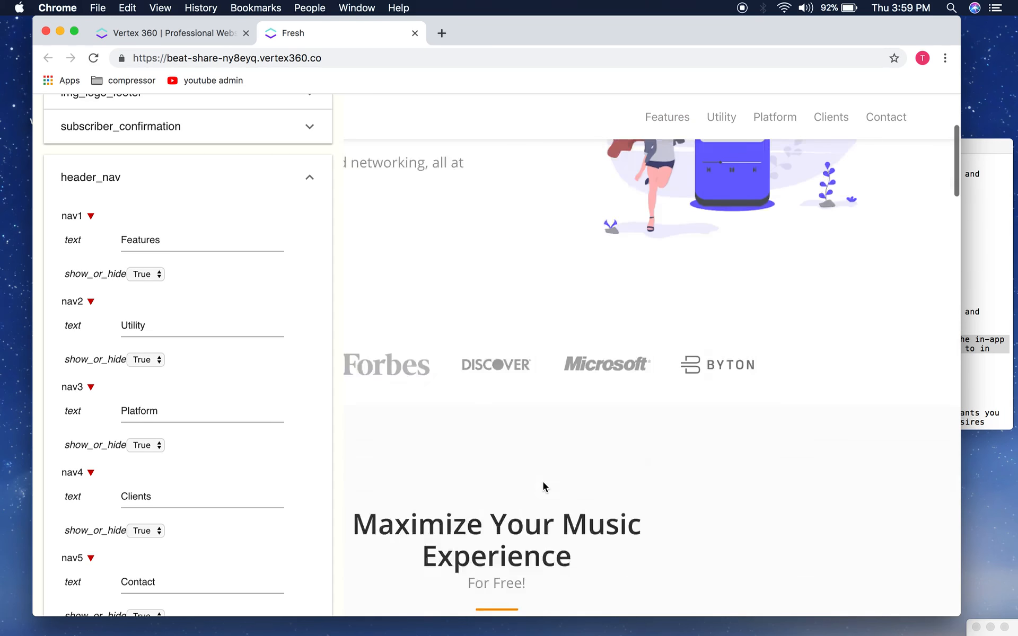
pyautogui.click(645, 119)
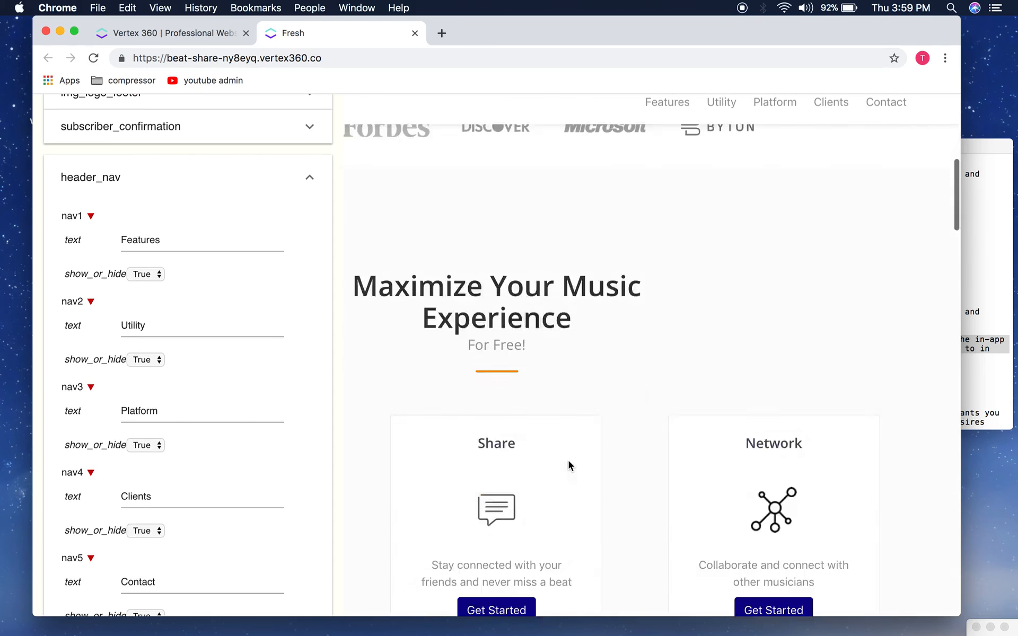
pyautogui.scroll(15, 568, 460)
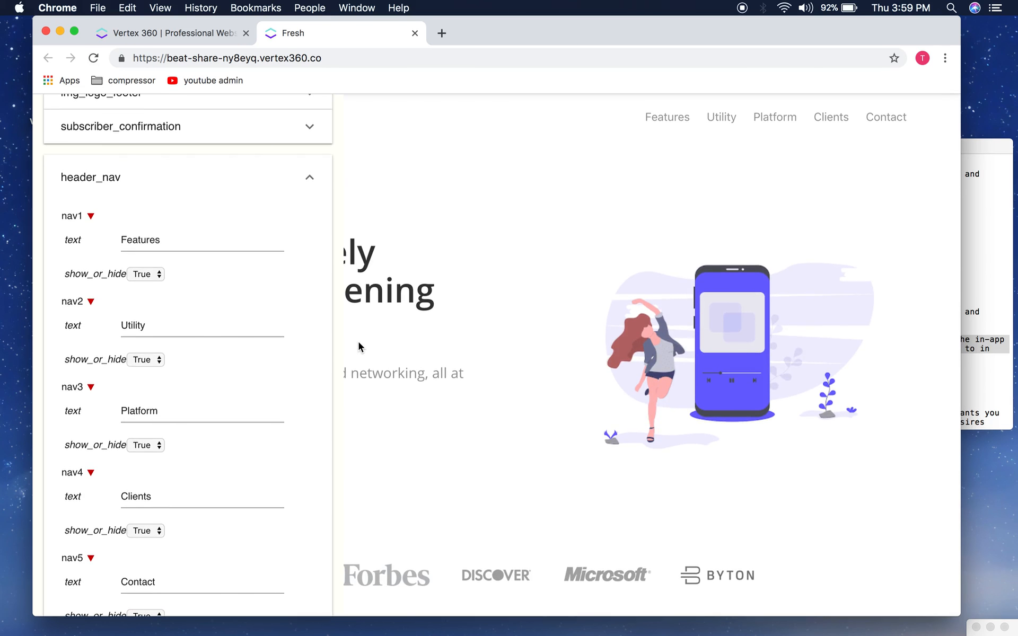
pyautogui.scroll(-4, 257, 358)
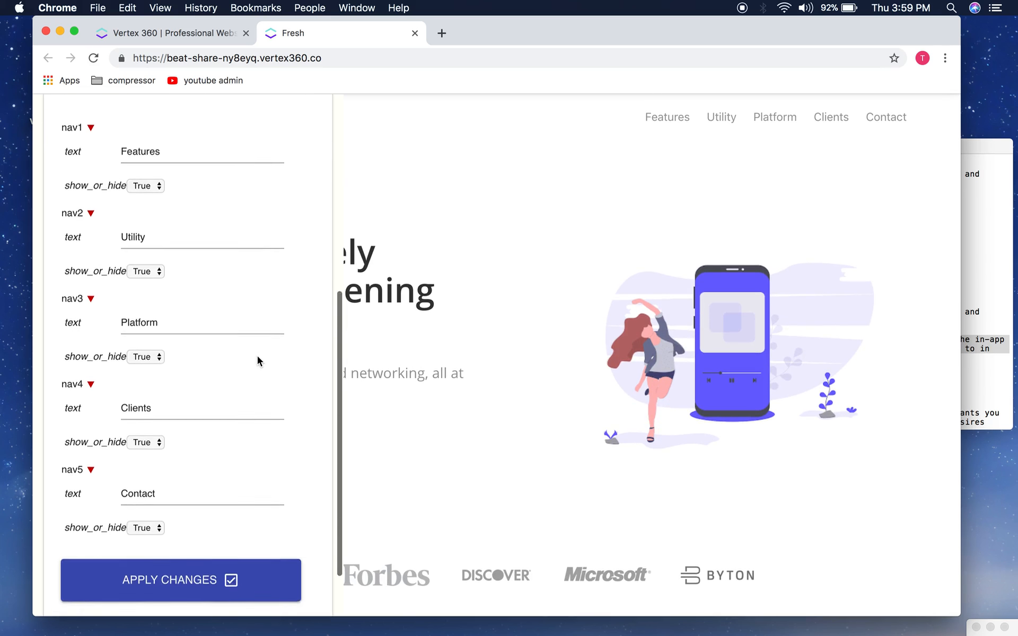
pyautogui.scroll(5, 257, 359)
pyautogui.click(315, 243)
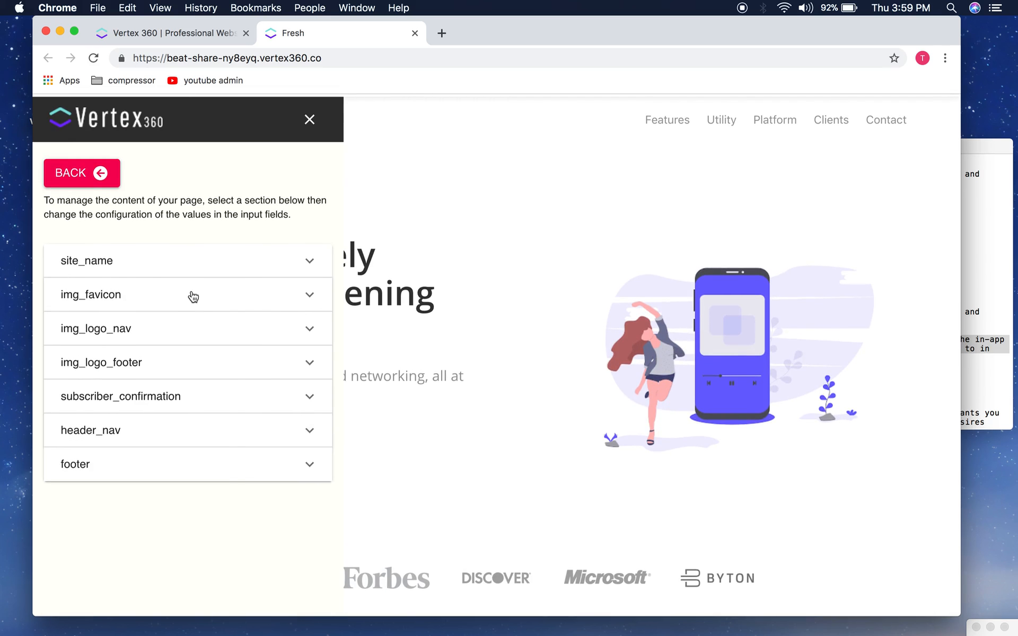
# Step: Change site_name from Fresh to Beat Share and apply the change
pyautogui.click(168, 262)
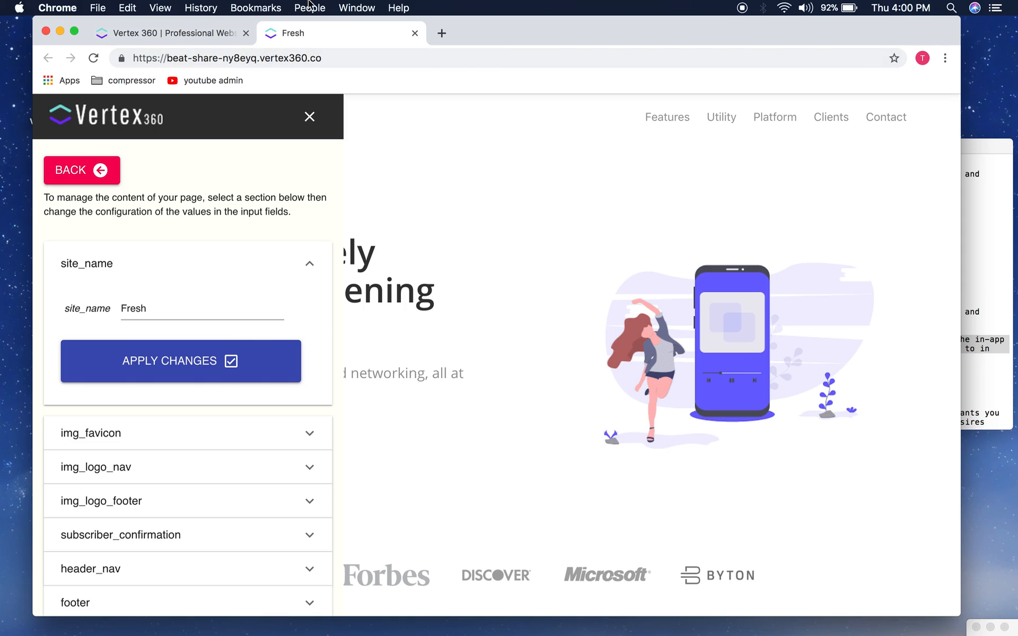
pyautogui.doubleClick(239, 318)
pyautogui.write('Beat Share')
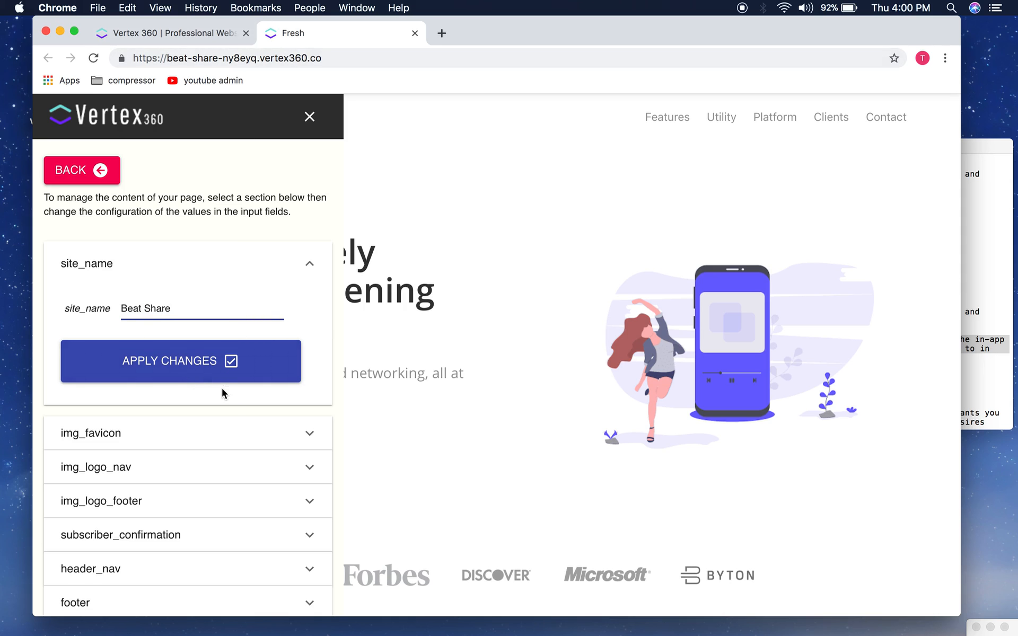
pyautogui.click(236, 368)
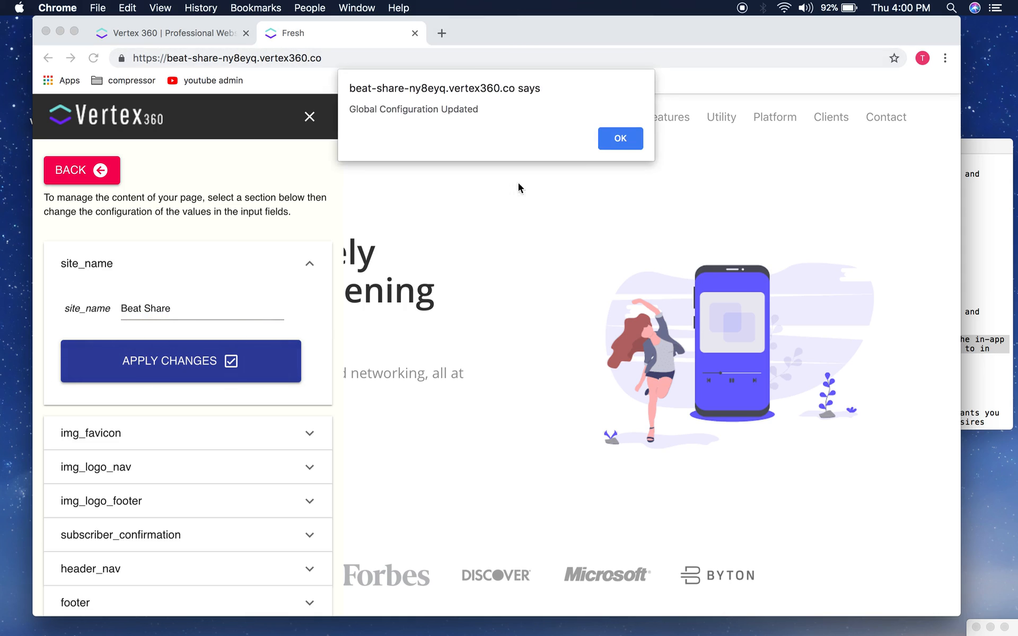
pyautogui.click(610, 139)
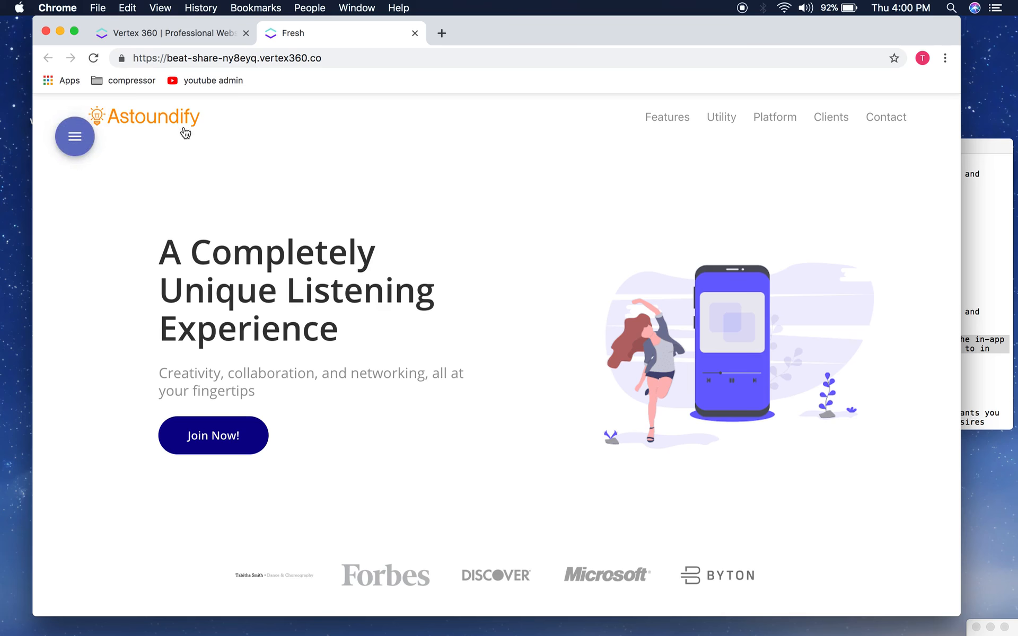
# Step: Set img_favicon to the listen.png headphones image, apply it, and reload to check the tab icon
pyautogui.click(96, 60)
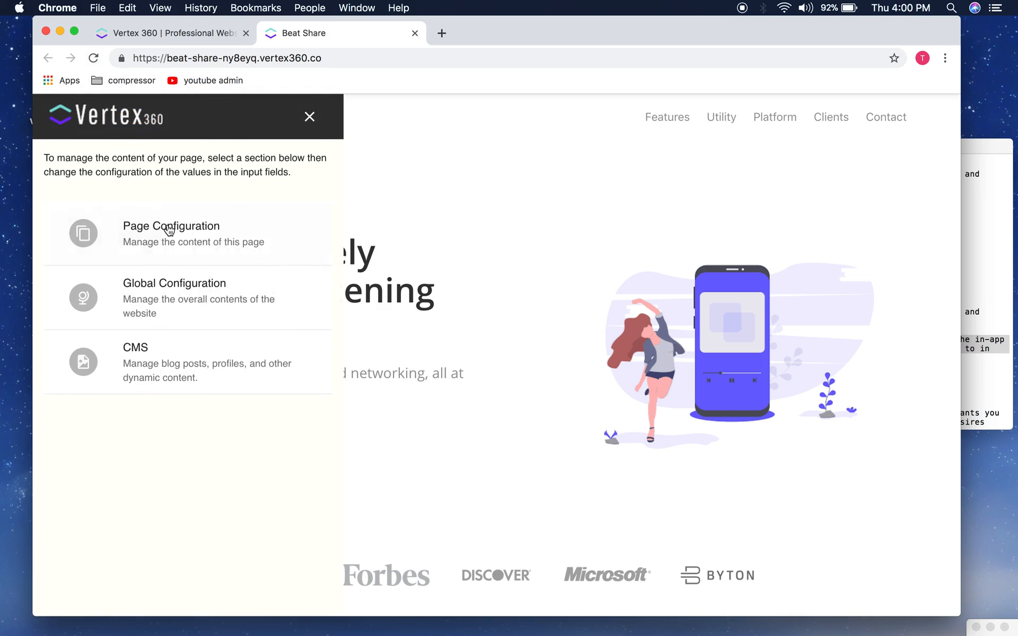
pyautogui.click(206, 286)
pyautogui.click(141, 291)
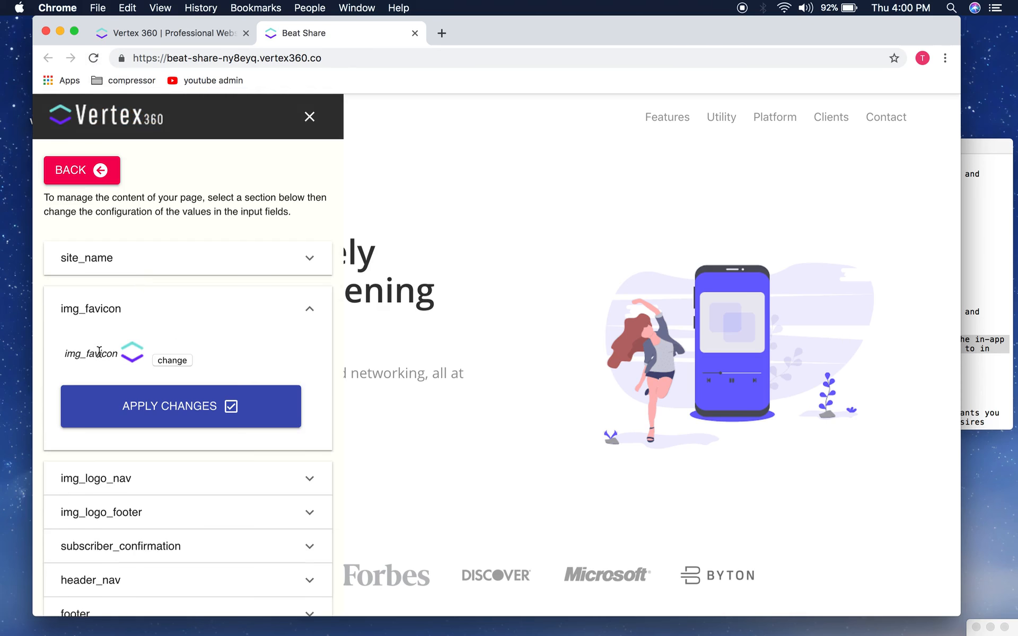
pyautogui.click(168, 356)
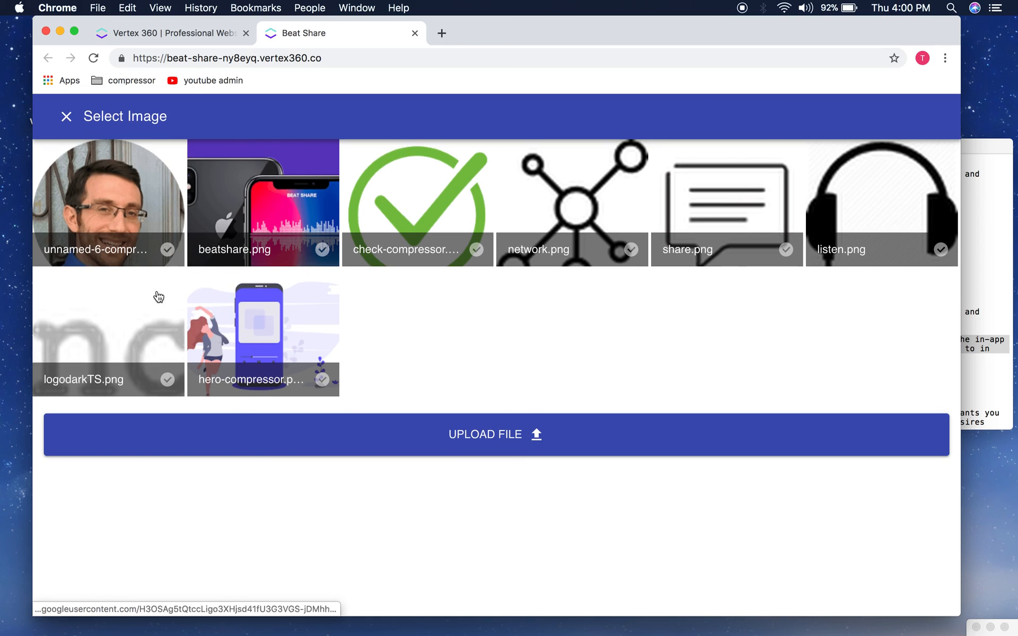
pyautogui.click(827, 217)
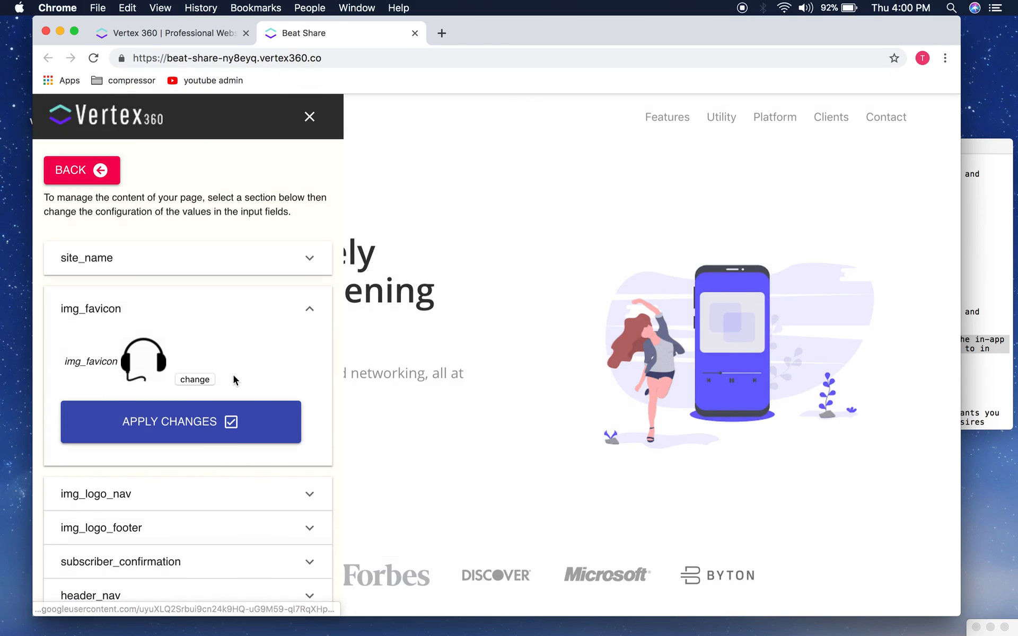
pyautogui.click(231, 420)
pyautogui.click(622, 142)
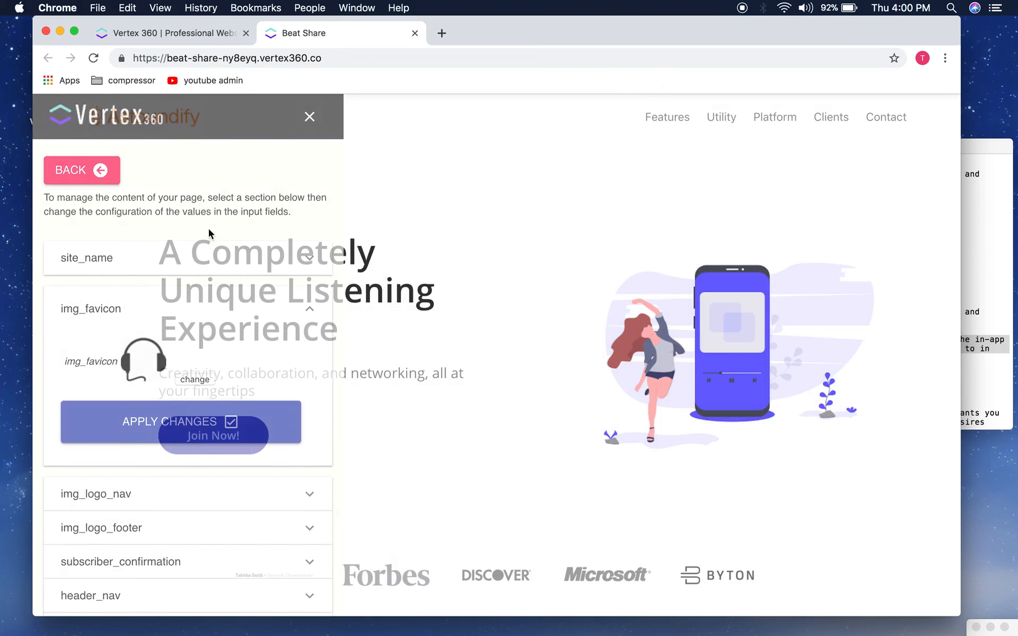
pyautogui.click(94, 58)
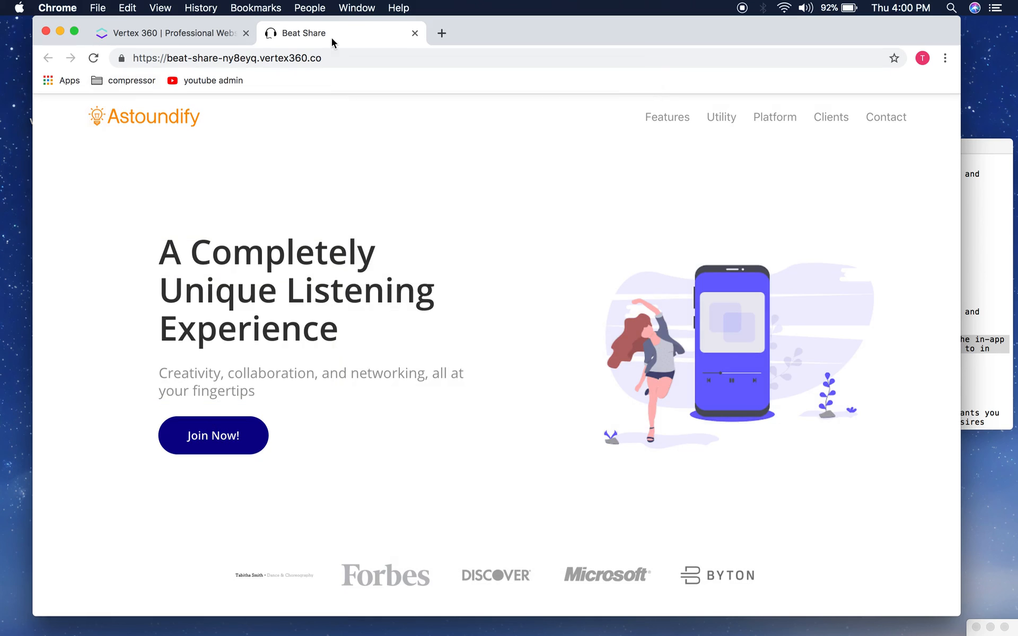
pyautogui.click(220, 257)
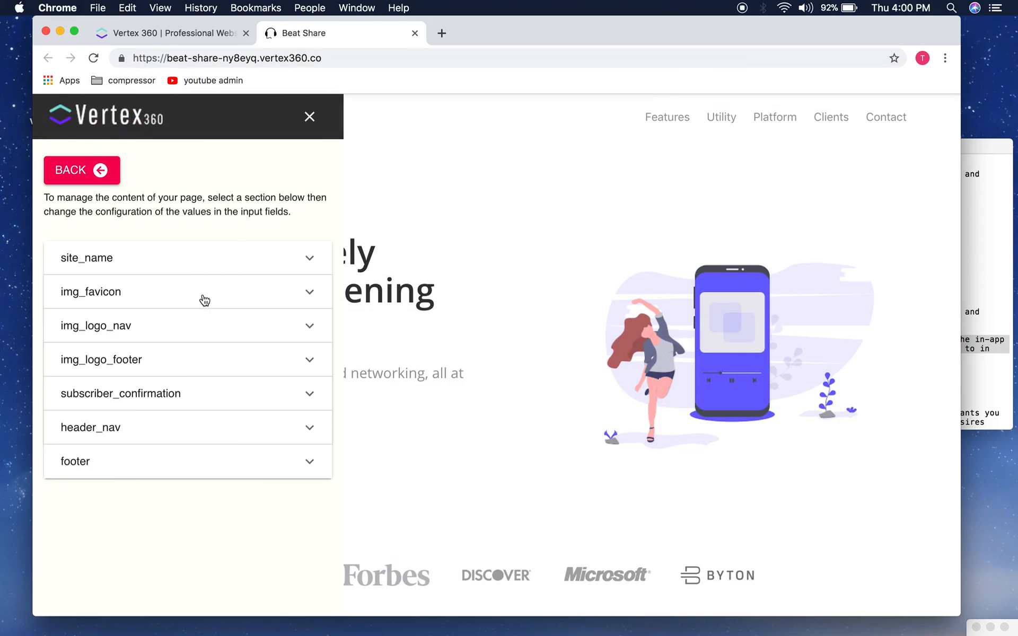
# Step: Inspect the img_logo_nav and img_logo_footer settings, collapse them, and close the editor panel
pyautogui.scroll(-2, 165, 350)
pyautogui.click(137, 330)
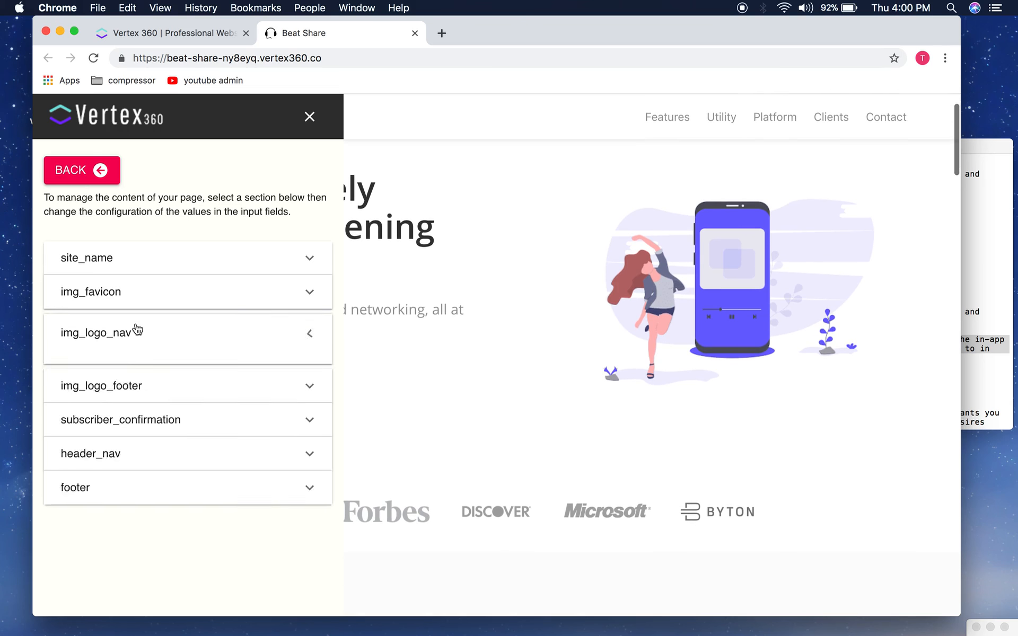
pyautogui.scroll(-1, 192, 355)
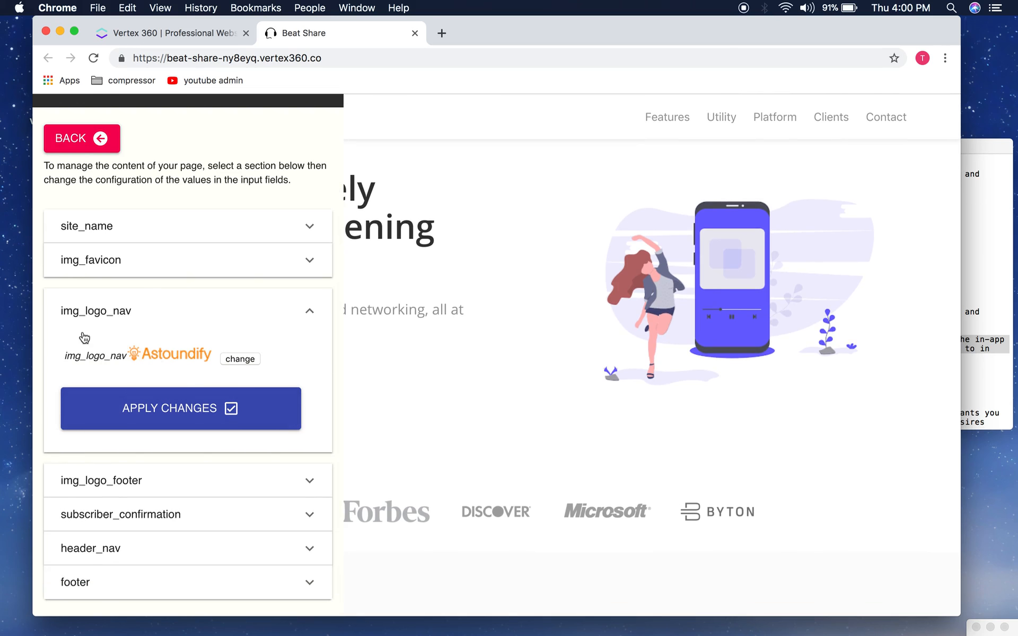
pyautogui.scroll(-1, 204, 371)
pyautogui.click(152, 487)
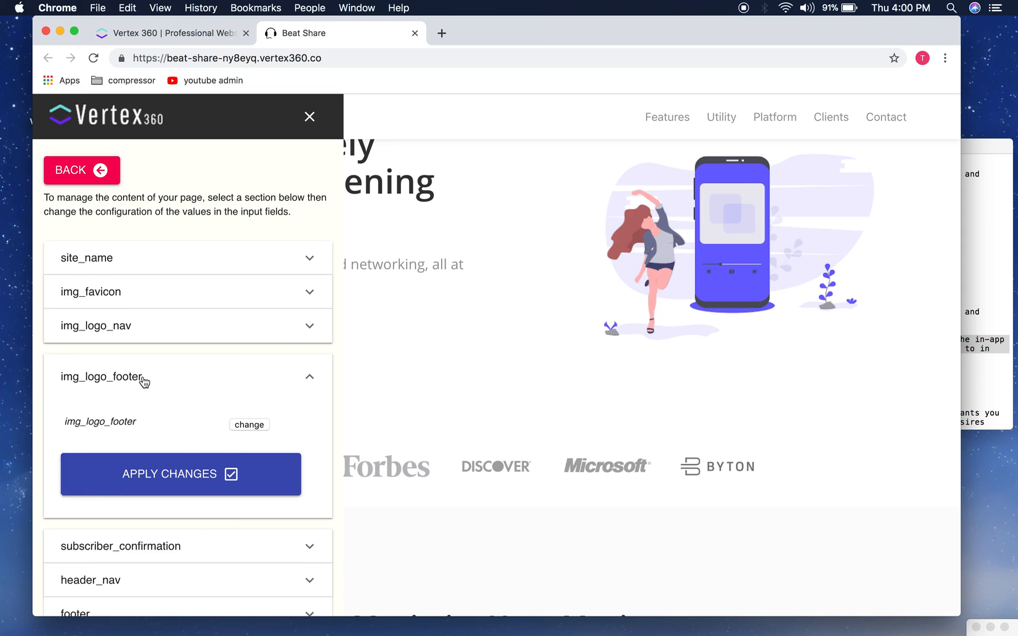
pyautogui.click(169, 332)
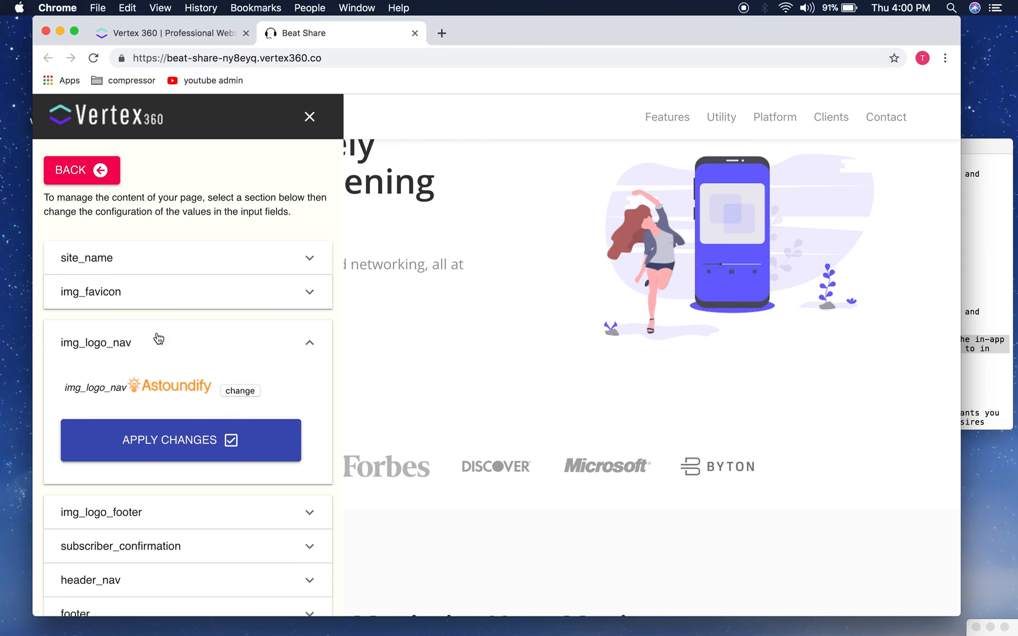
pyautogui.click(72, 348)
pyautogui.click(160, 359)
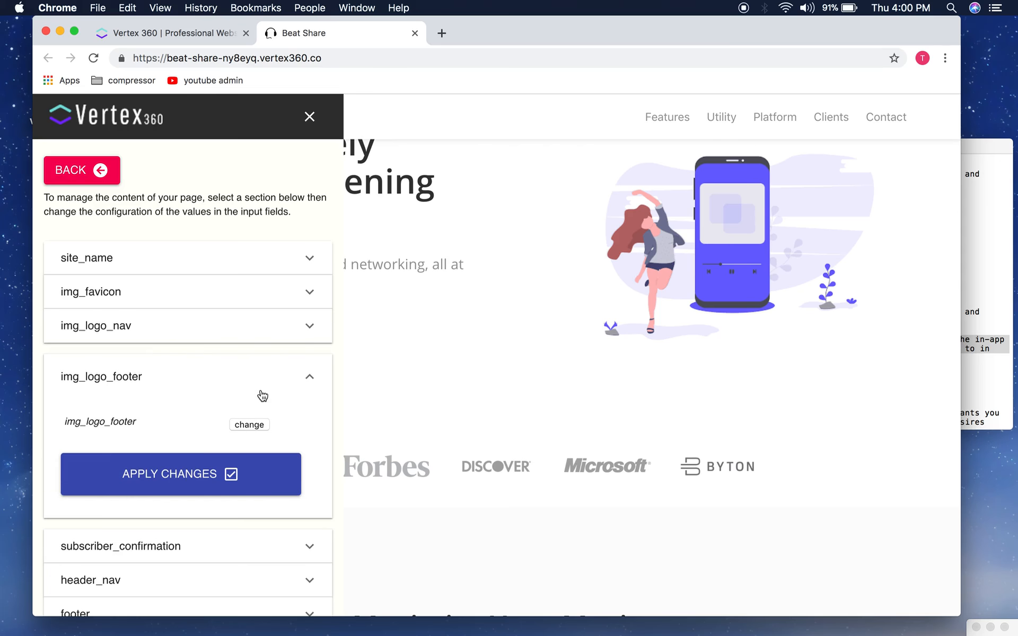
pyautogui.click(294, 390)
pyautogui.click(309, 117)
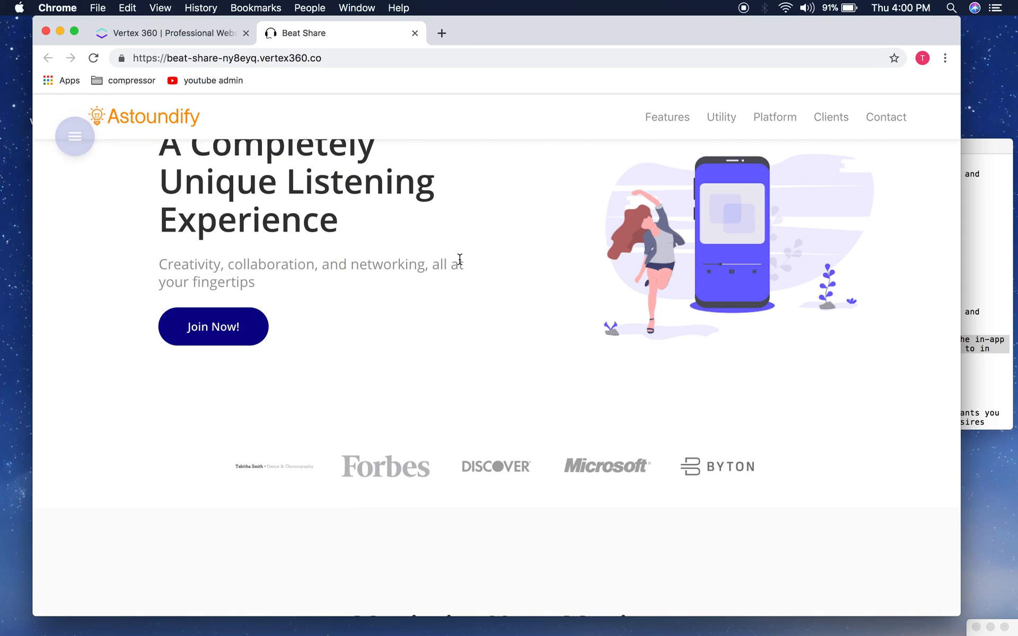
# Step: Open the editor panel and begin replacing the img_logo_nav header logo
pyautogui.scroll(-1, 460, 259)
pyautogui.scroll(4, 460, 261)
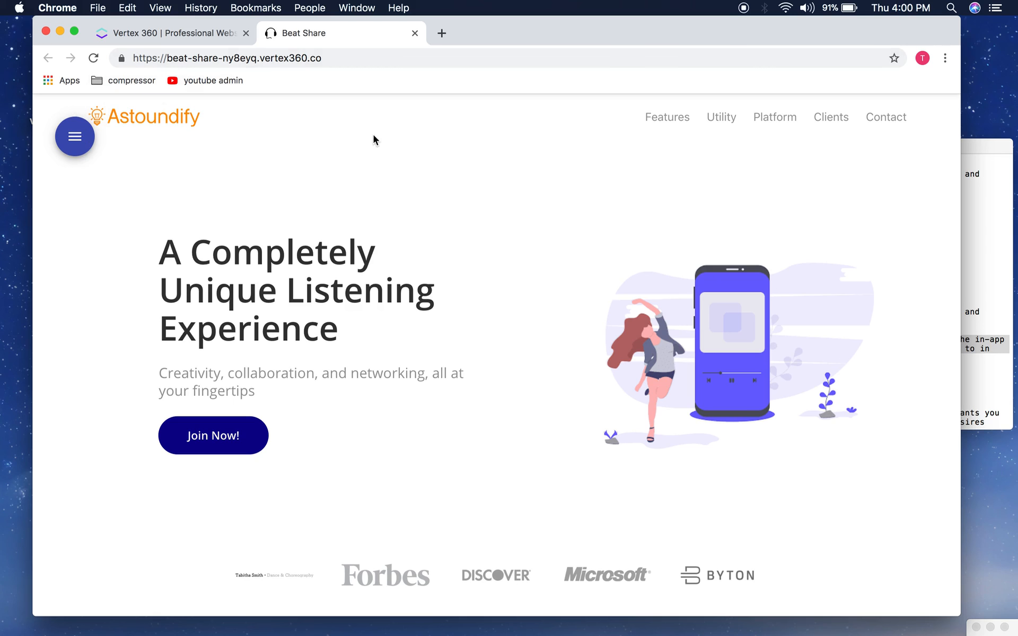
pyautogui.scroll(-20, 378, 187)
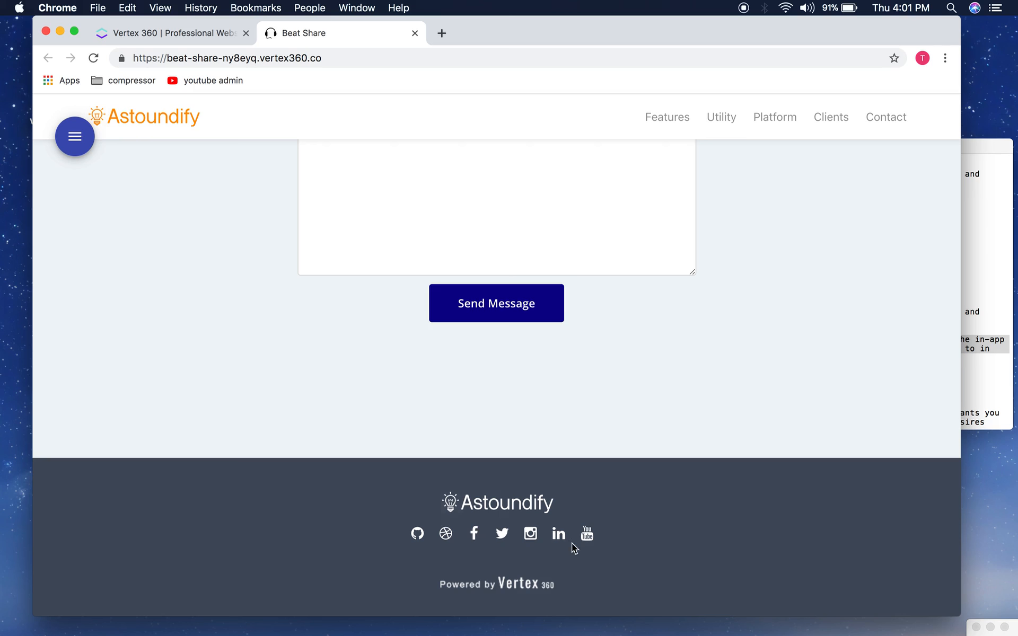
pyautogui.click(74, 137)
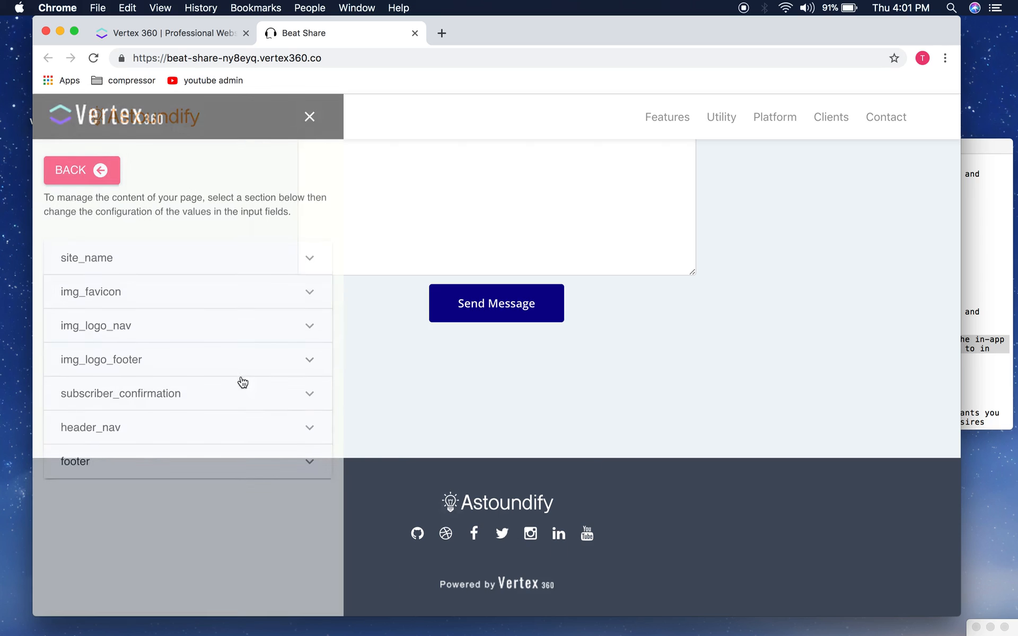
pyautogui.click(153, 343)
pyautogui.scroll(-2, 197, 352)
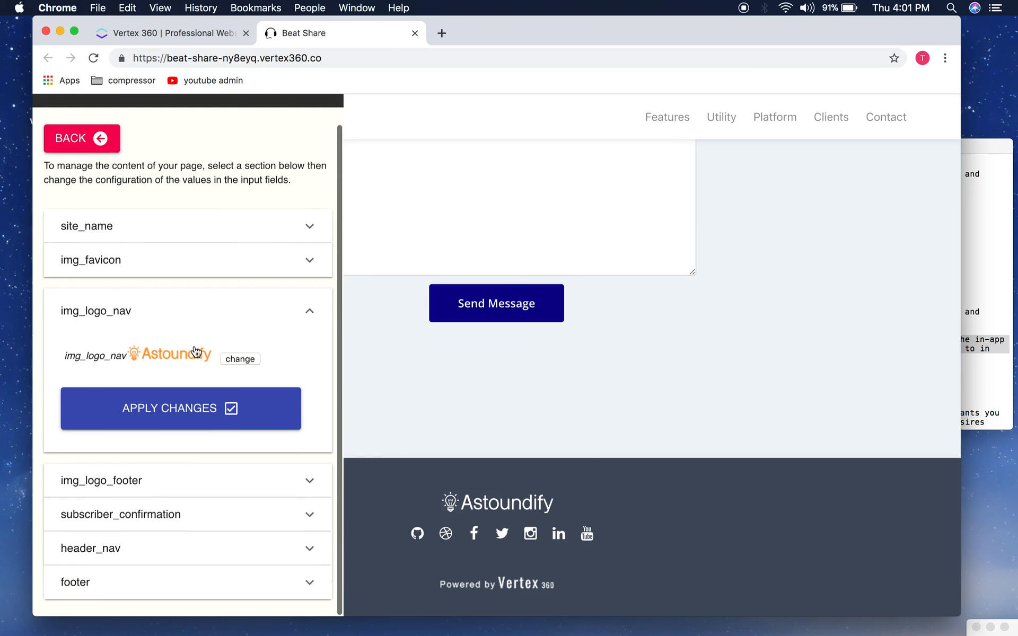
pyautogui.click(247, 358)
# Step: Upload BSlogodark-compressor.png from the compressed images folder as the header logo and apply it
pyautogui.click(484, 448)
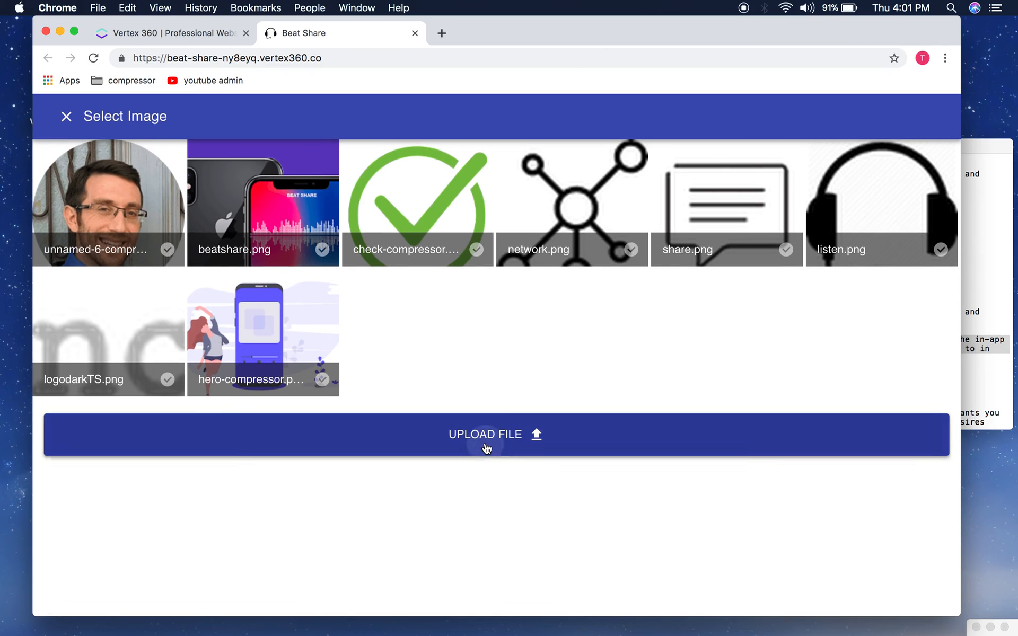
pyautogui.click(478, 85)
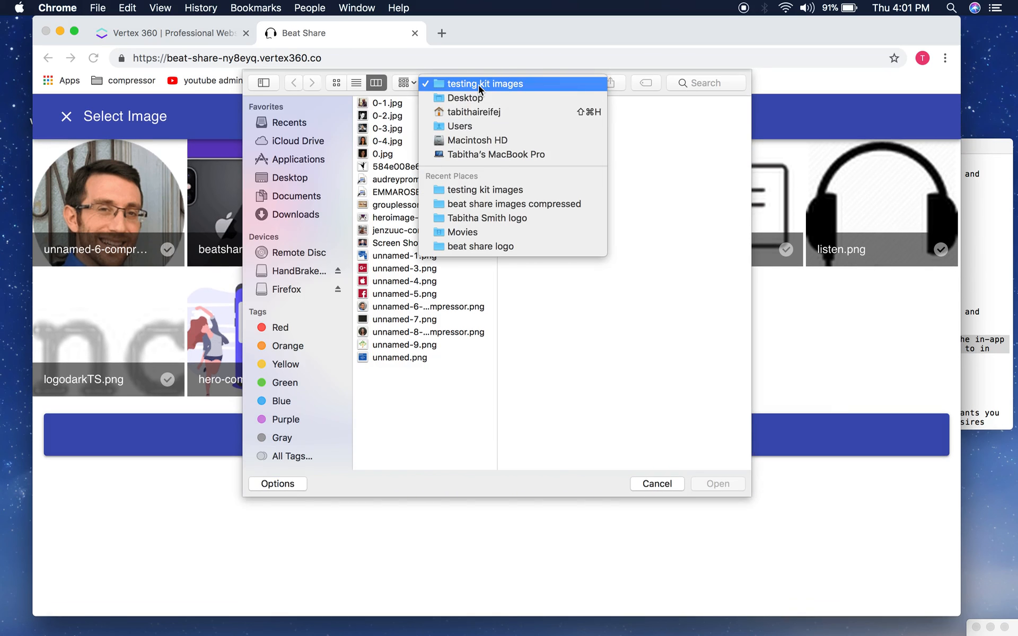
pyautogui.click(491, 206)
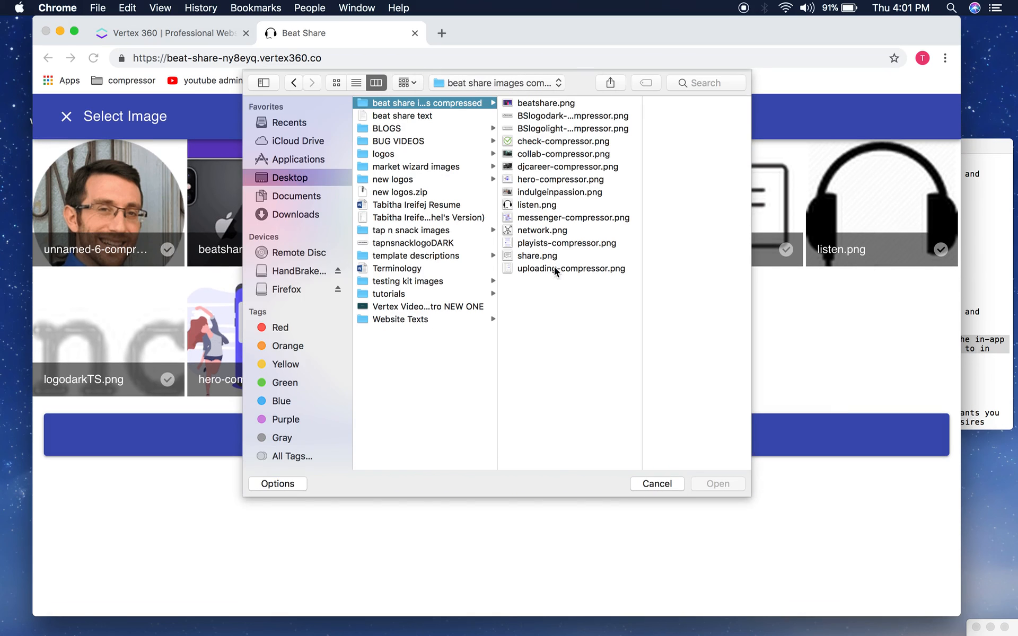
pyautogui.click(543, 118)
pyautogui.click(716, 487)
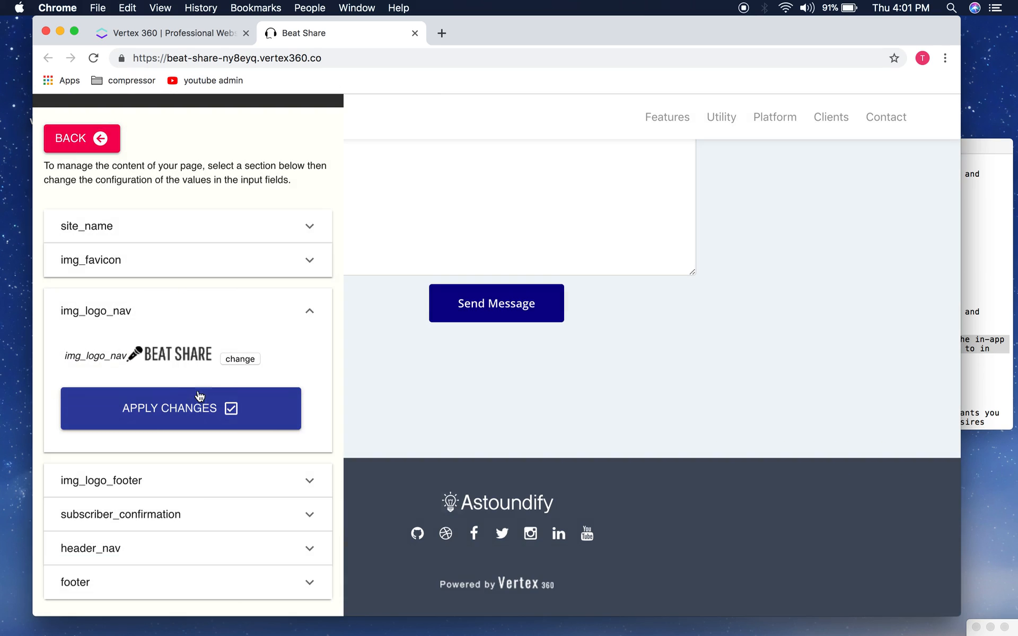
pyautogui.click(193, 407)
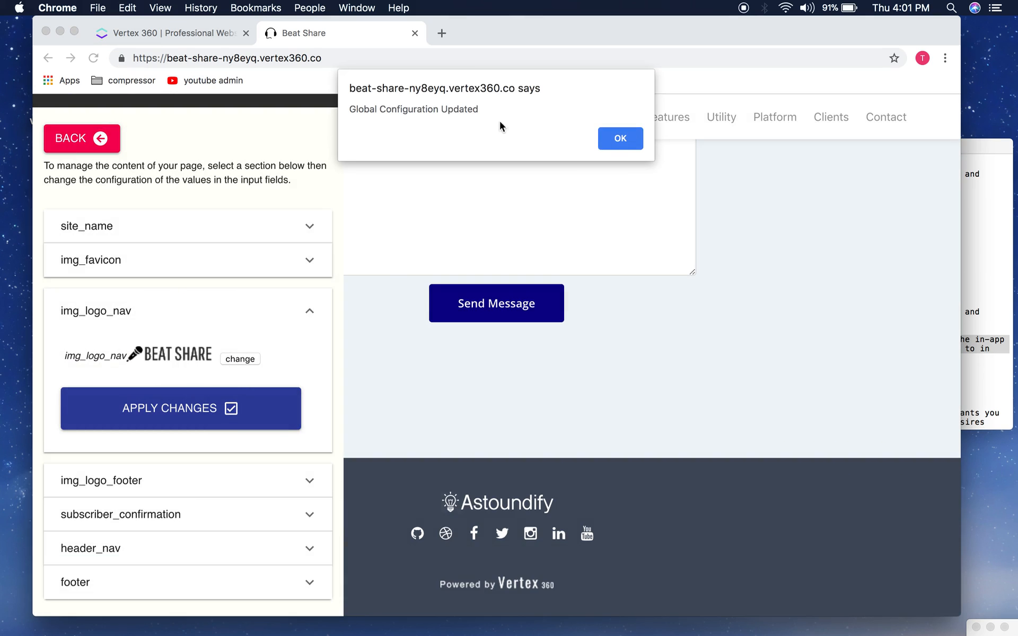
pyautogui.click(606, 139)
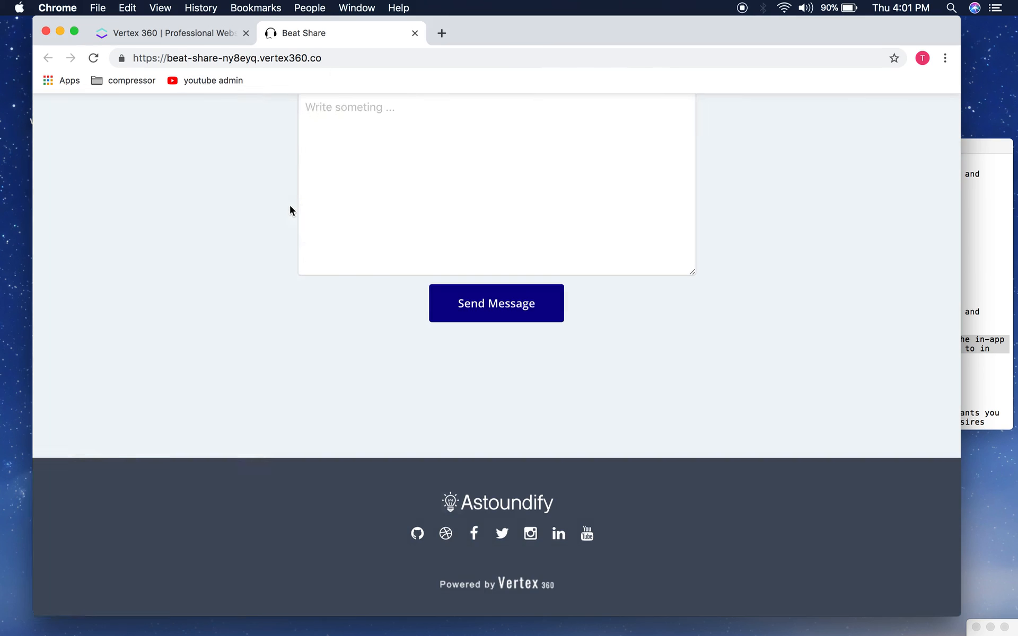
# Step: Check the new BEAT SHARE header logo on the page and reopen the editor panel
pyautogui.scroll(10, 289, 205)
pyautogui.scroll(5, 290, 205)
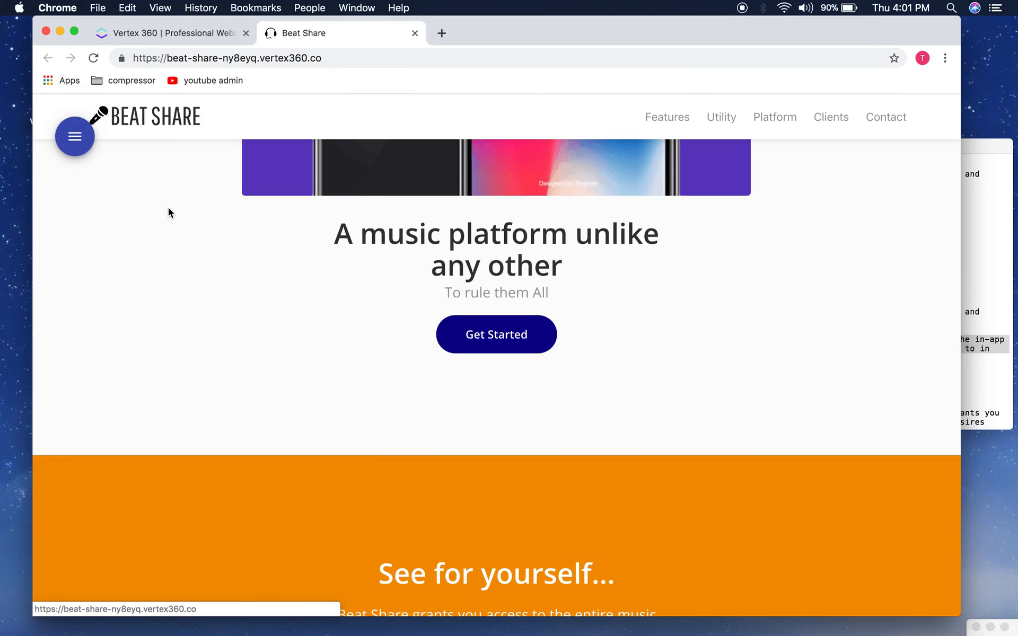
pyautogui.scroll(-10, 167, 207)
pyautogui.scroll(-10, 167, 208)
pyautogui.click(75, 136)
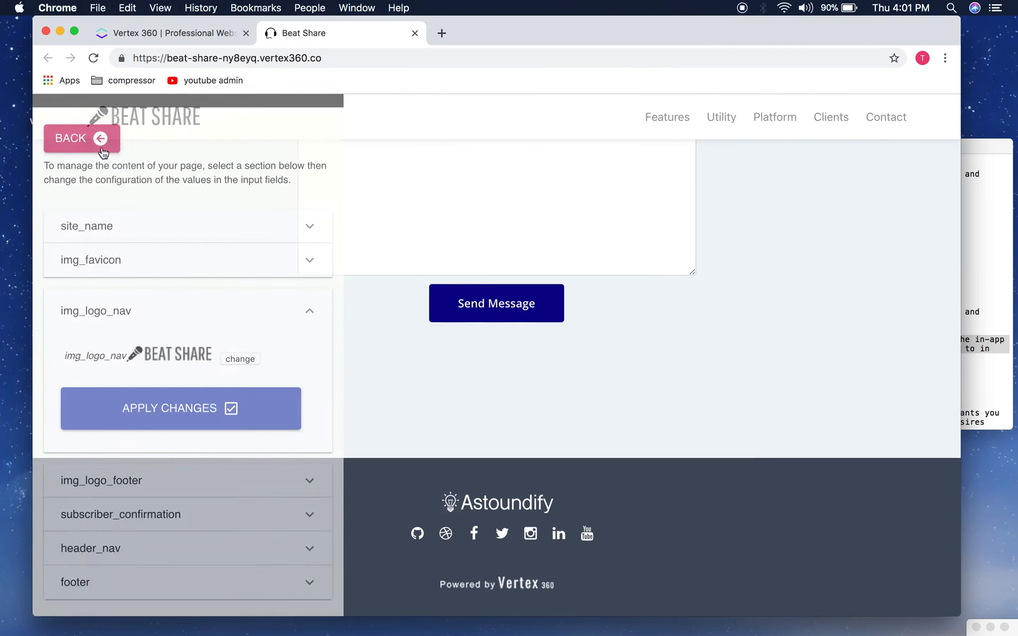
# Step: Upload BSlogolight-compressor.png and select it as the img_logo_footer image
pyautogui.click(206, 493)
pyautogui.scroll(-1, 212, 419)
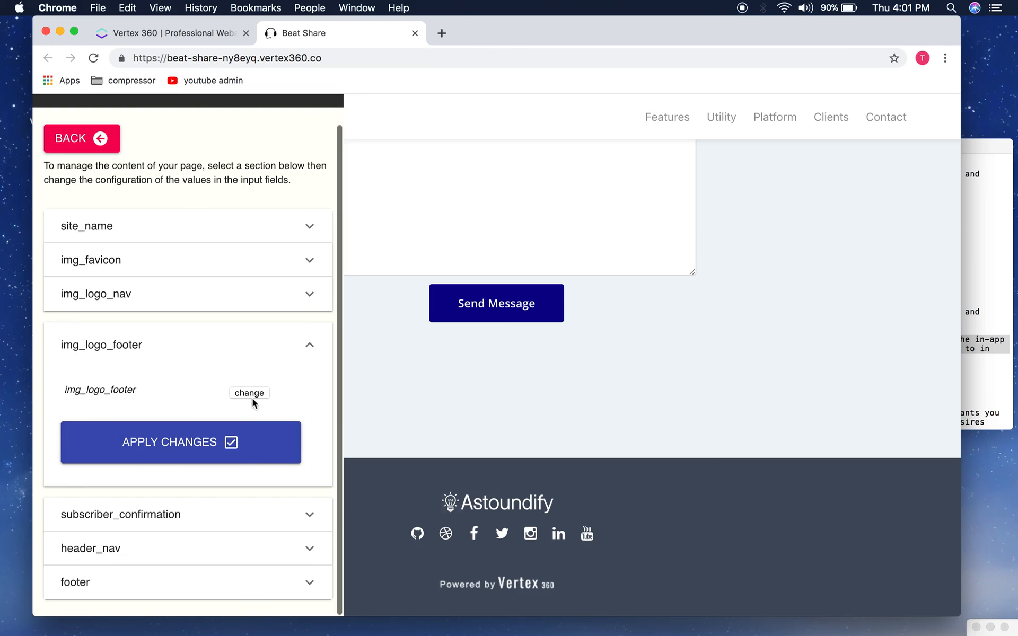
pyautogui.click(255, 393)
pyautogui.click(379, 449)
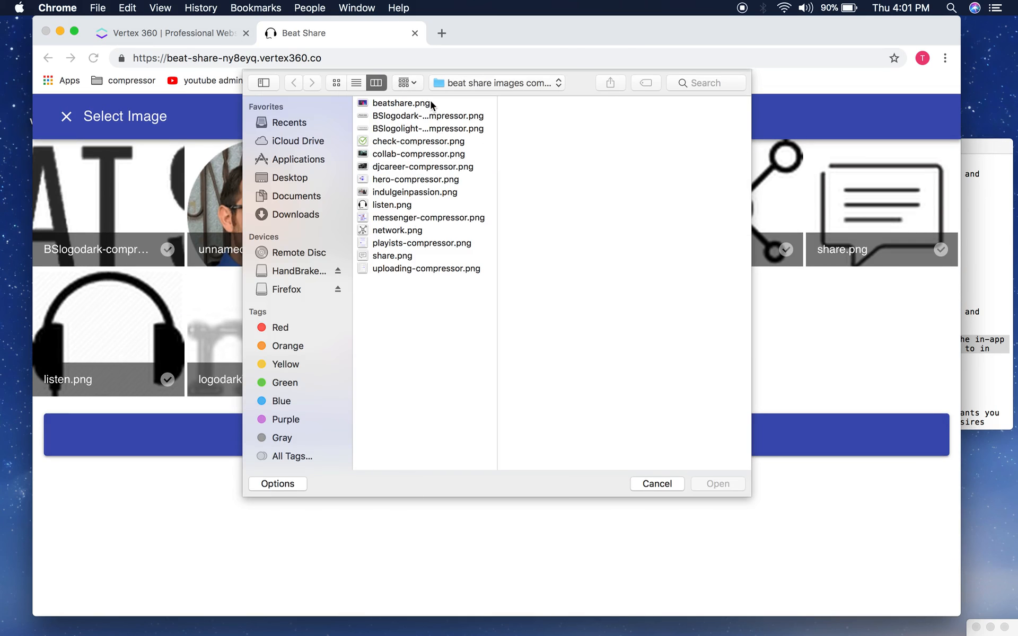
pyautogui.click(416, 128)
pyautogui.click(718, 482)
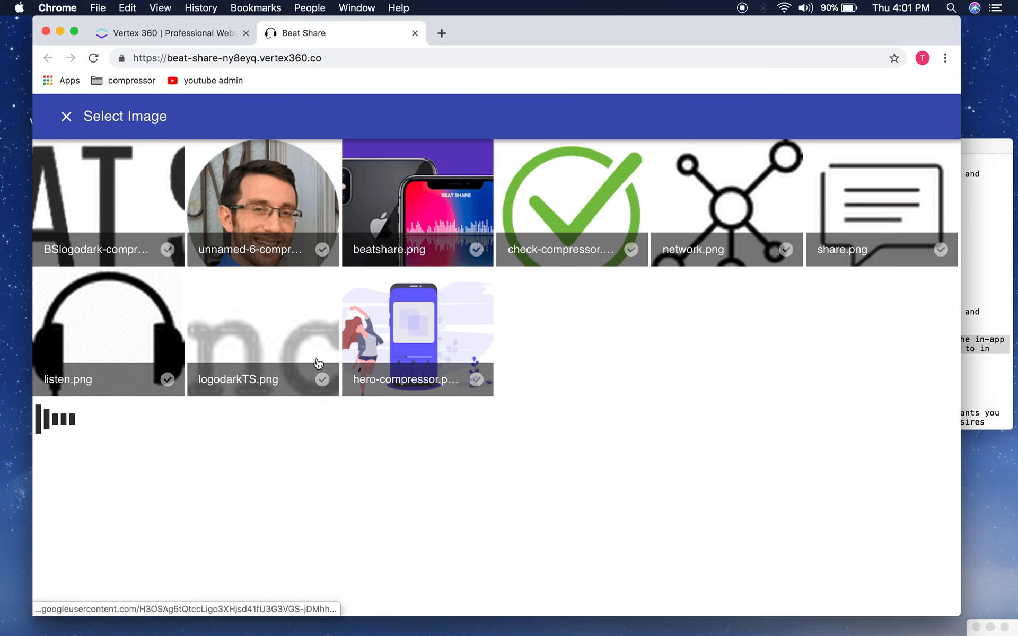
pyautogui.click(318, 364)
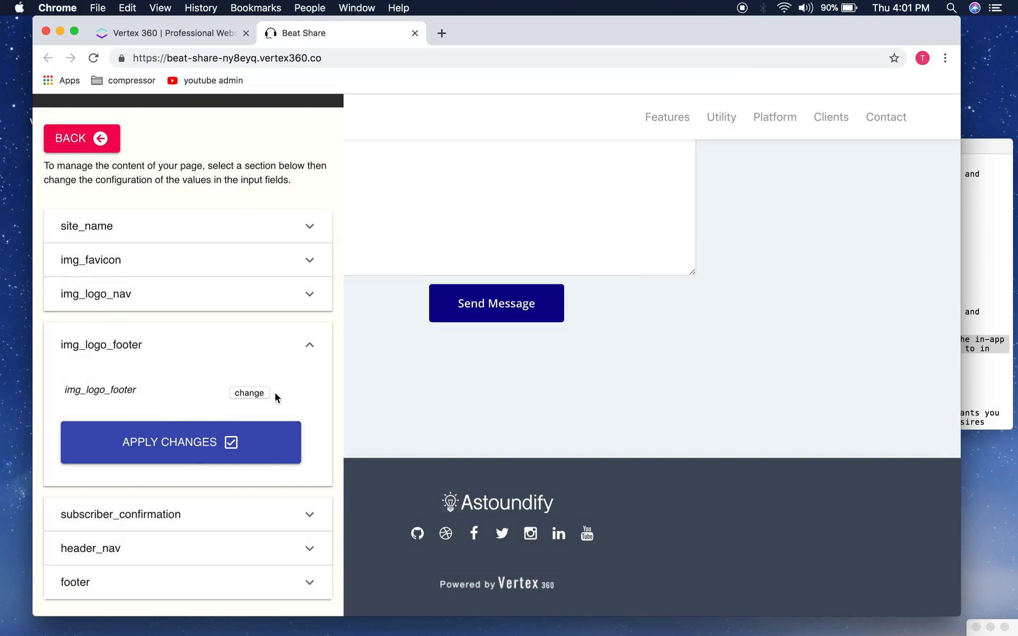
# Step: Apply the footer logo change, reload the page, and close the editor panel
pyautogui.click(173, 438)
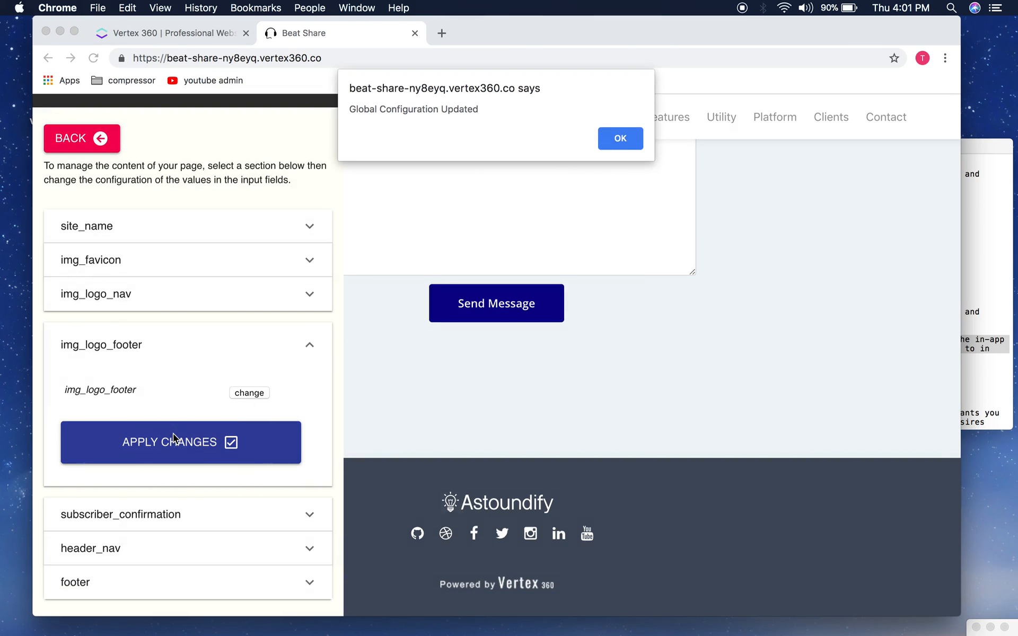
pyautogui.click(620, 138)
pyautogui.click(94, 58)
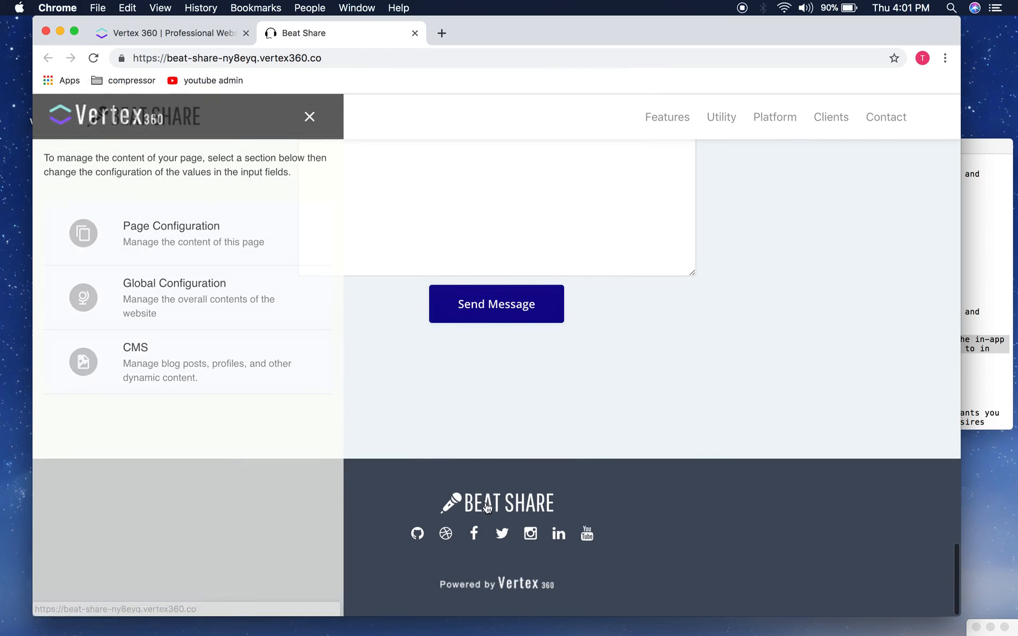
pyautogui.click(307, 117)
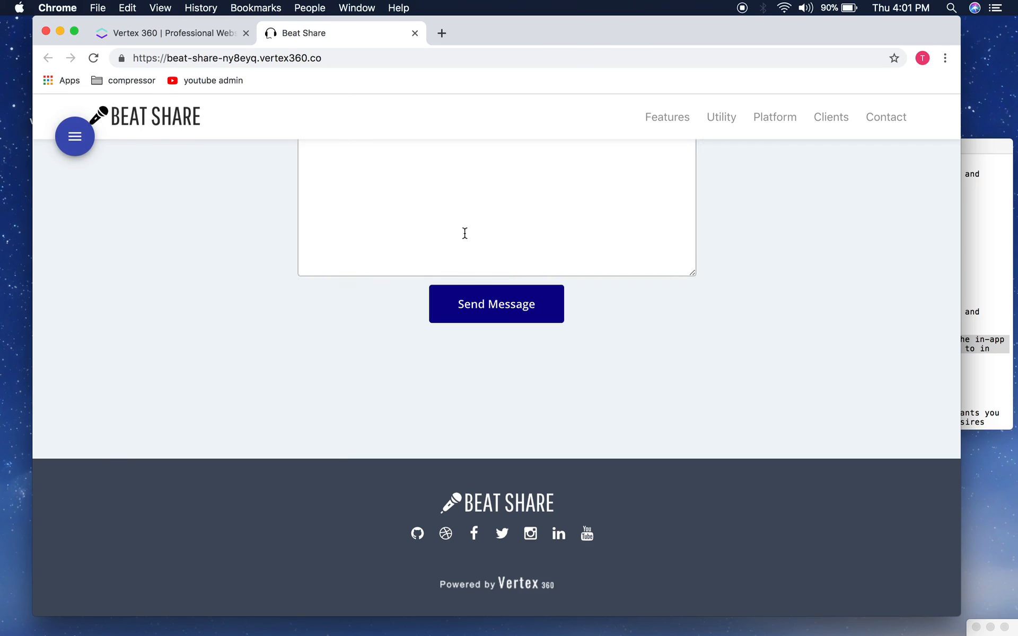
pyautogui.click(75, 136)
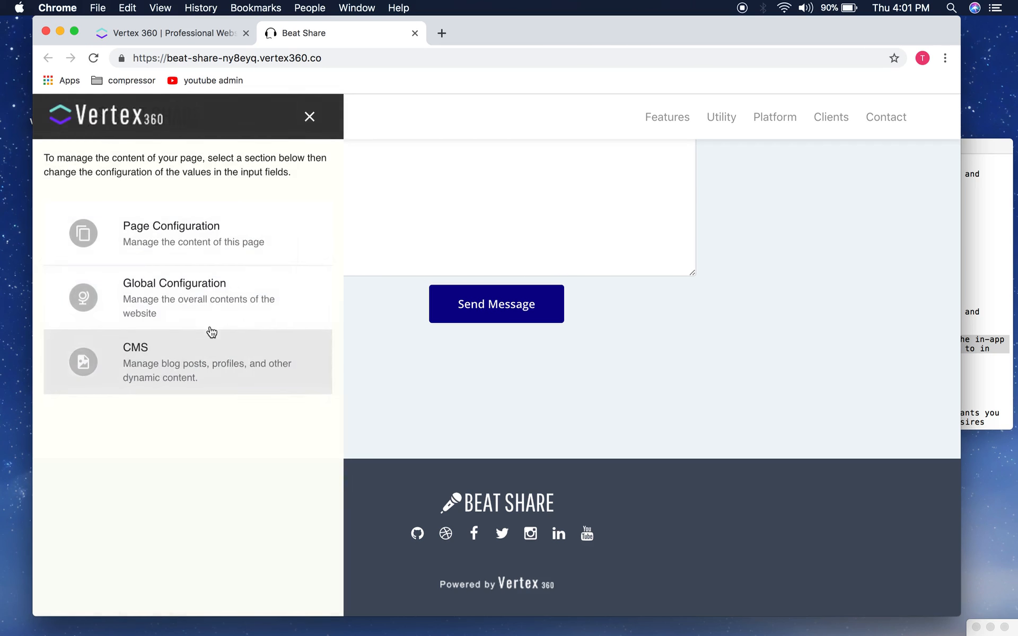
pyautogui.click(212, 323)
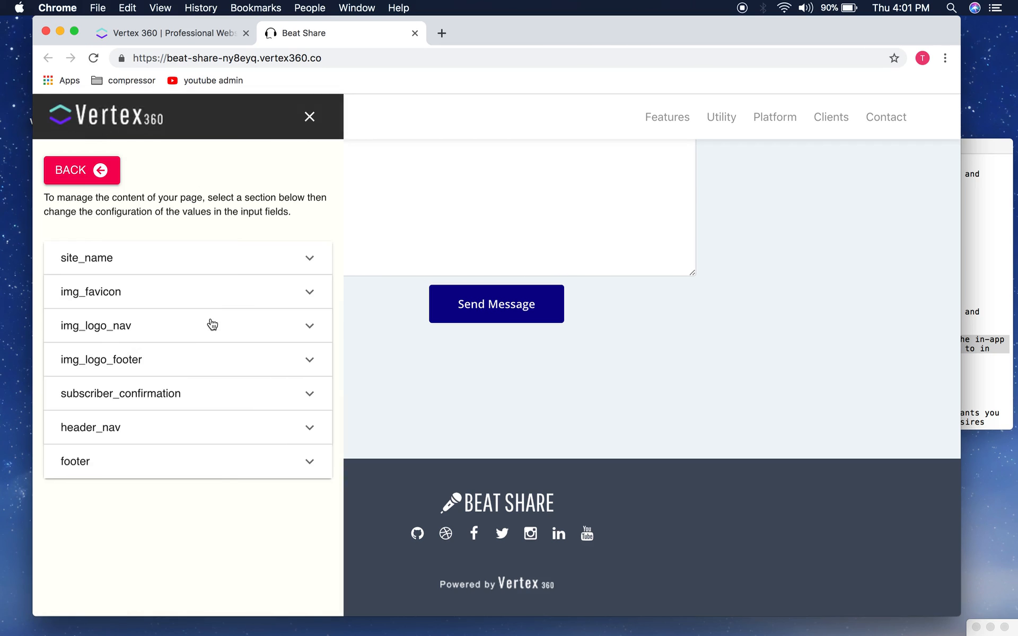
pyautogui.click(148, 432)
pyautogui.scroll(-5, 253, 450)
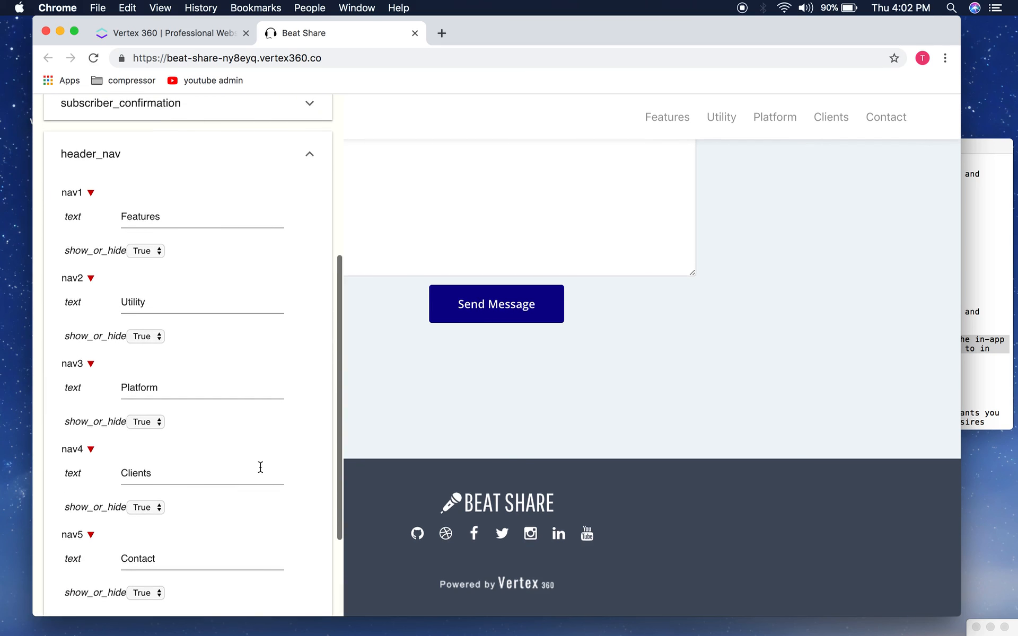
pyautogui.scroll(-2, 259, 468)
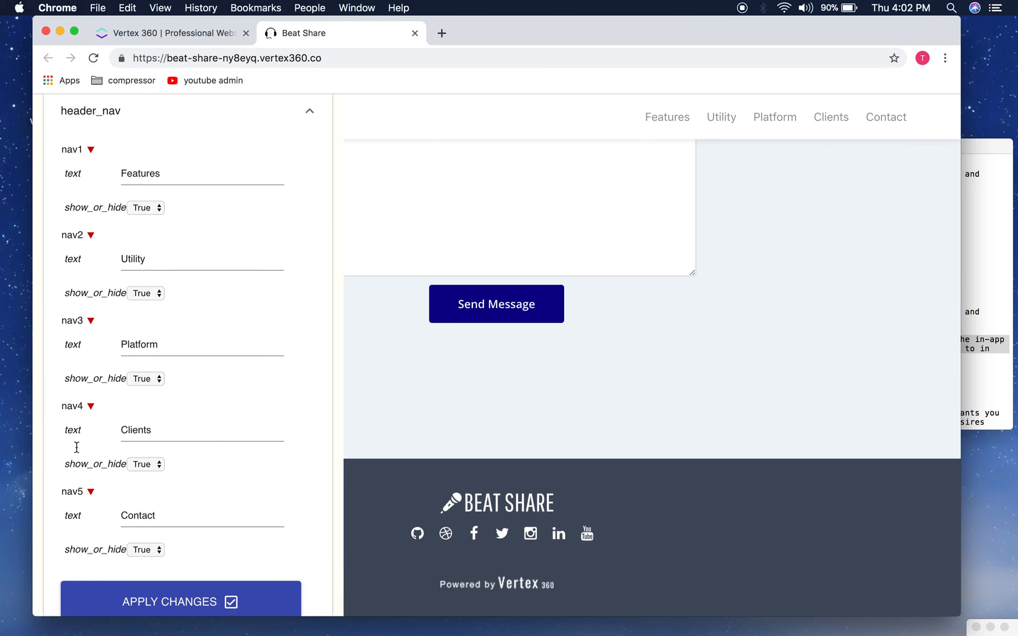
pyautogui.scroll(1, 228, 382)
pyautogui.click(228, 382)
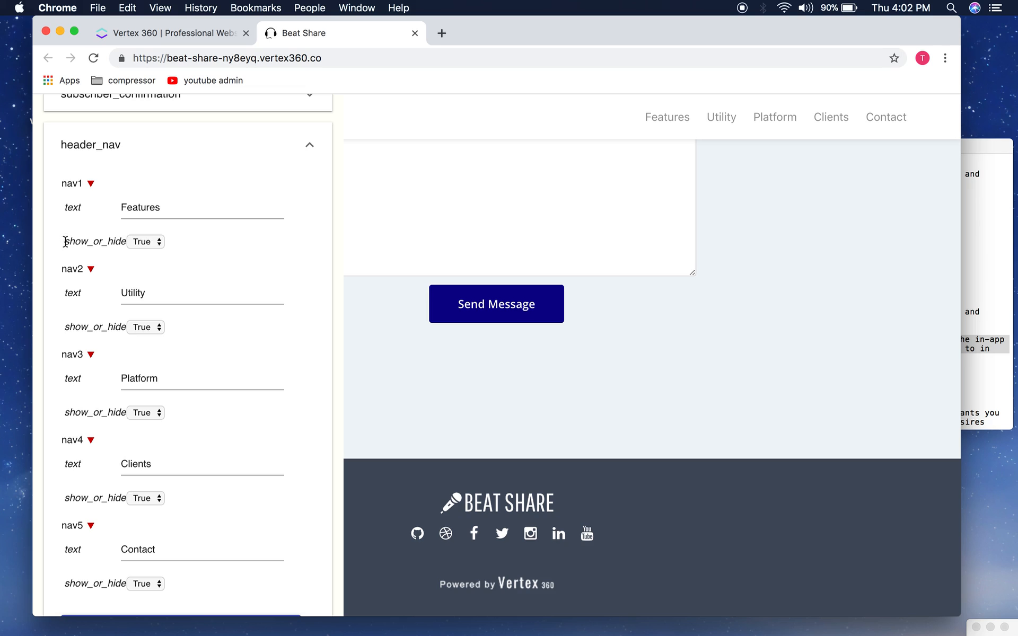
pyautogui.moveTo(65, 242); pyautogui.dragTo(135, 248)
pyautogui.click(99, 240)
# Step: Set nav2 Utility show_or_hide to False and apply the header navigation changes
pyautogui.scroll(-4, 215, 567)
pyautogui.scroll(8, 172, 475)
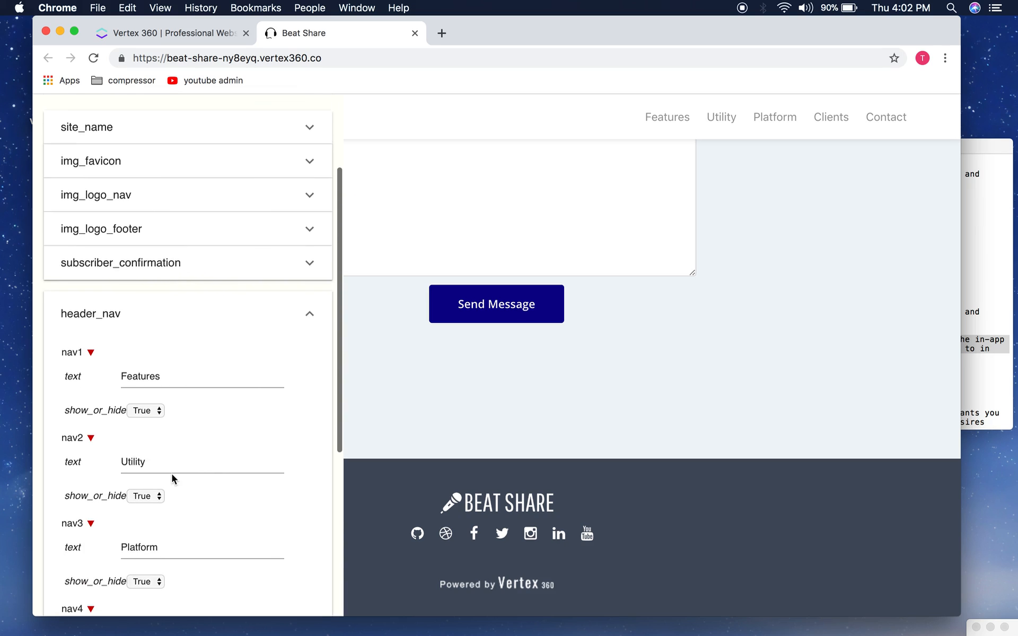
pyautogui.scroll(-3, 171, 475)
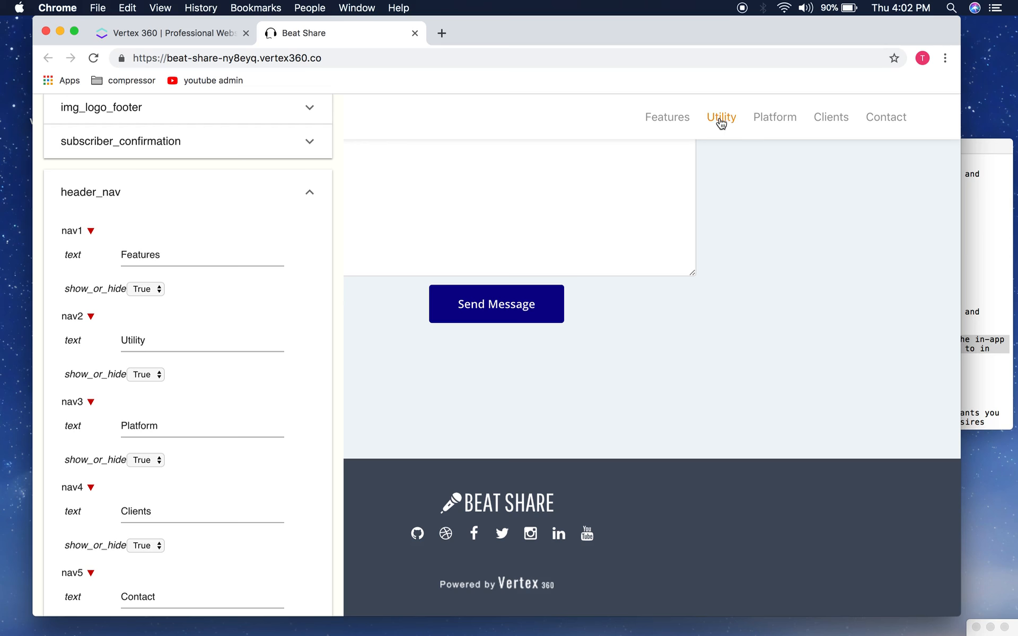
pyautogui.scroll(-1, 280, 331)
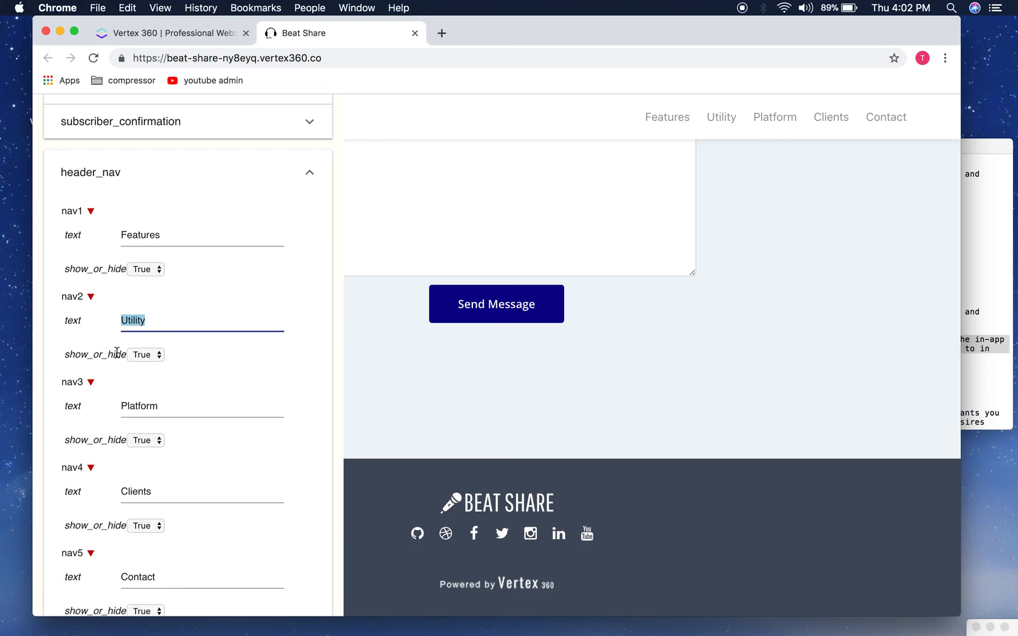
pyautogui.click(86, 351)
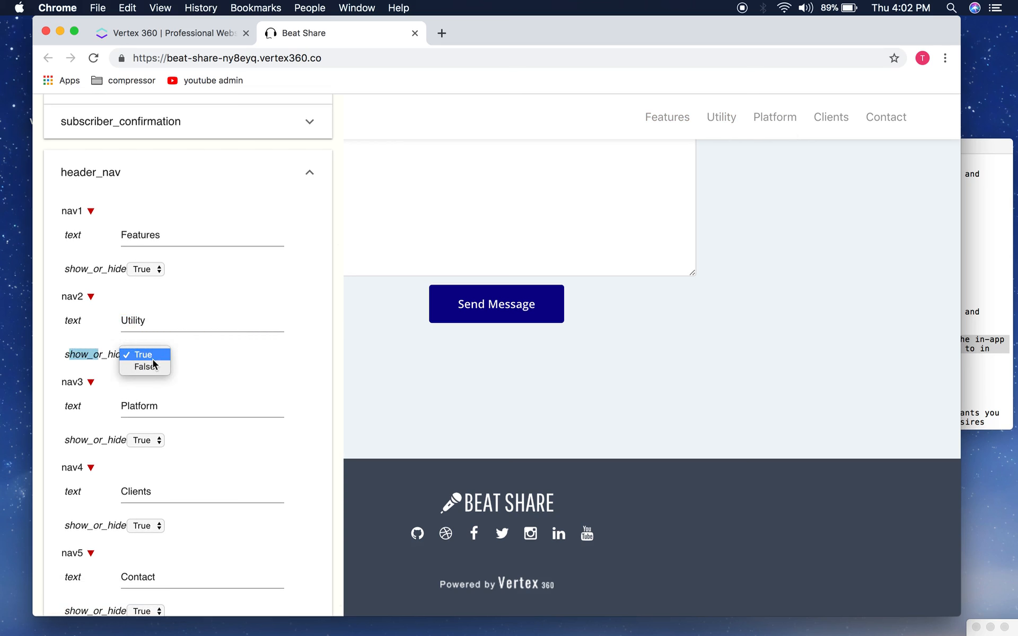
pyautogui.scroll(-5, 192, 350)
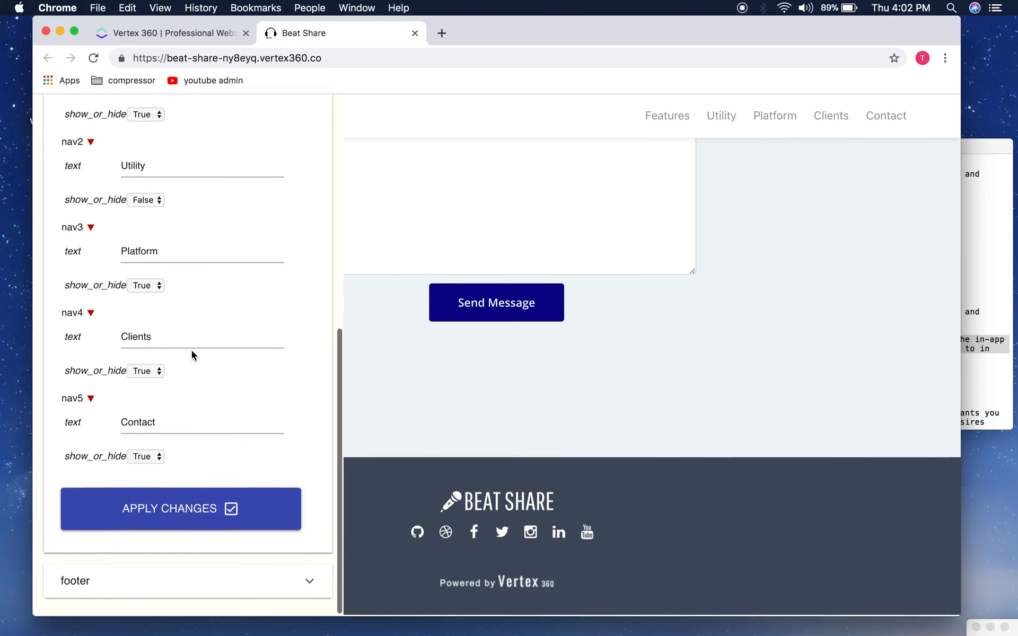
pyautogui.click(177, 509)
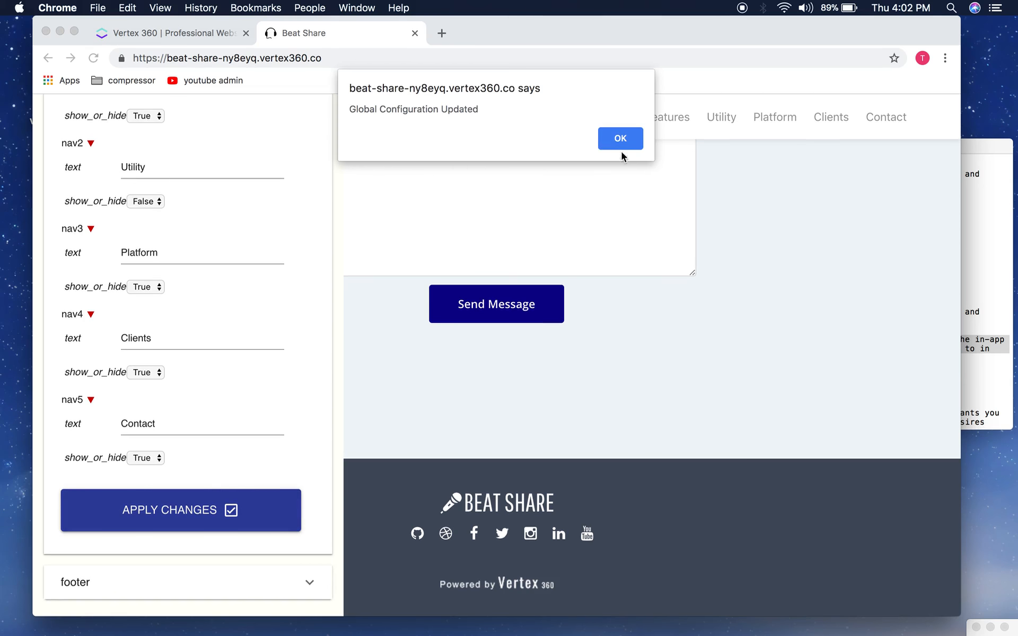
pyautogui.click(622, 139)
pyautogui.scroll(15, 714, 135)
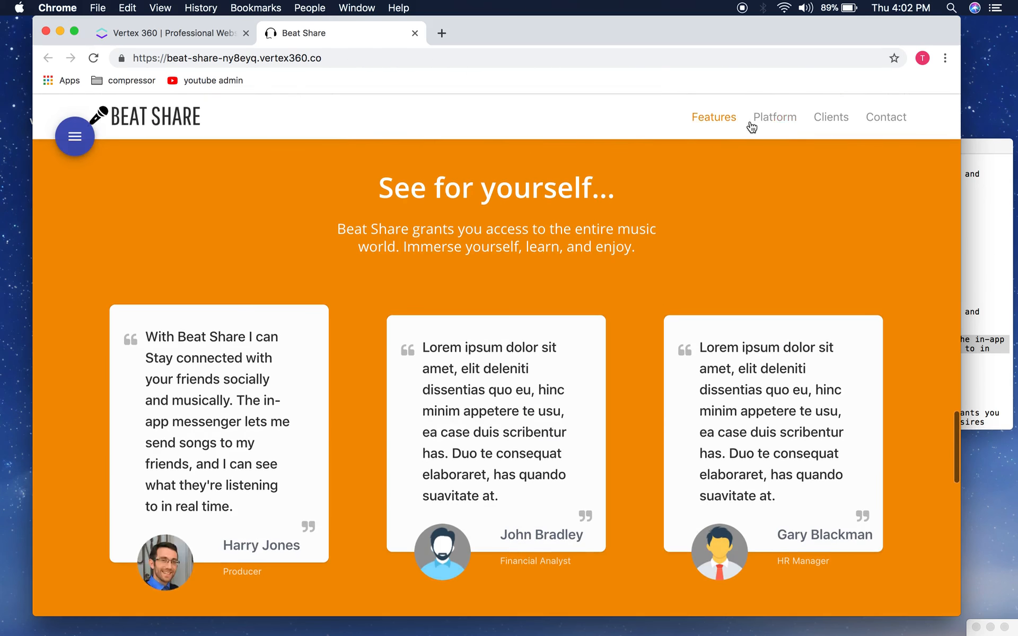
pyautogui.click(75, 136)
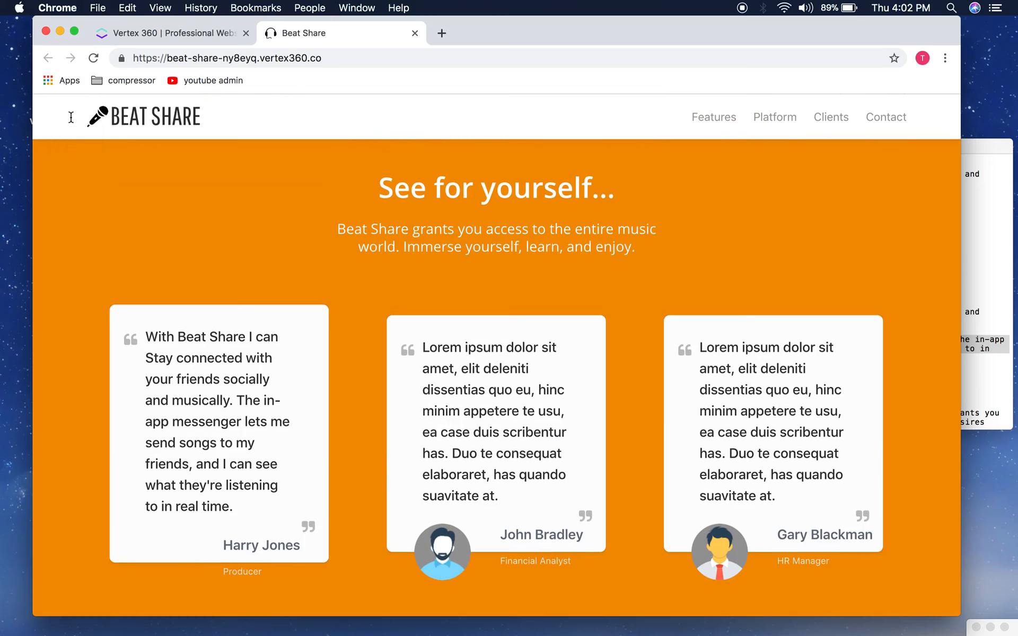
# Step: Show nav2 Utility again, relabel nav1 from Features to What we Do, and apply
pyautogui.scroll(4, 221, 325)
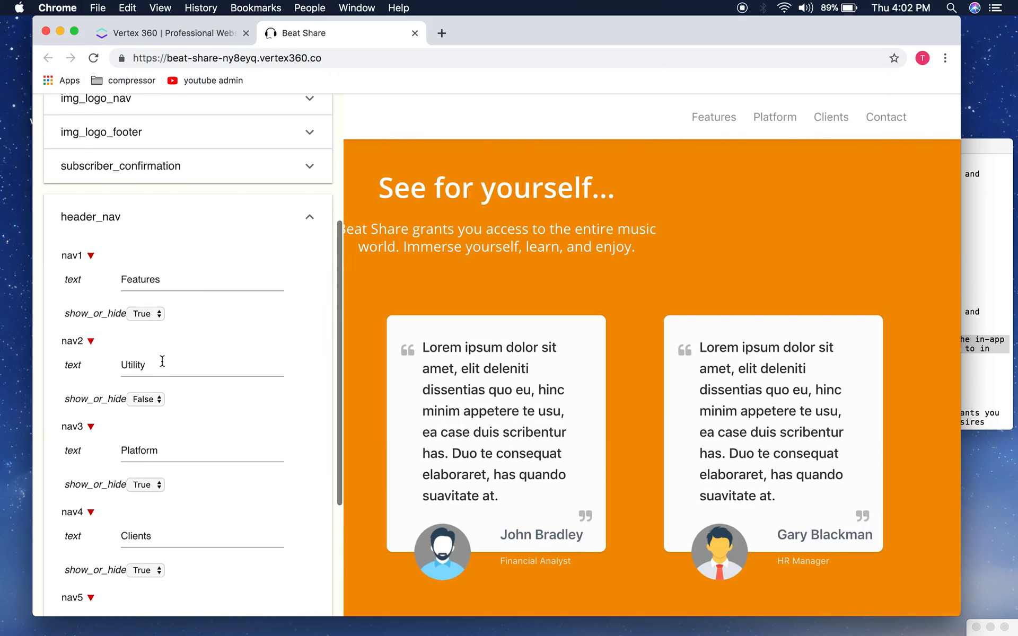
pyautogui.click(151, 391)
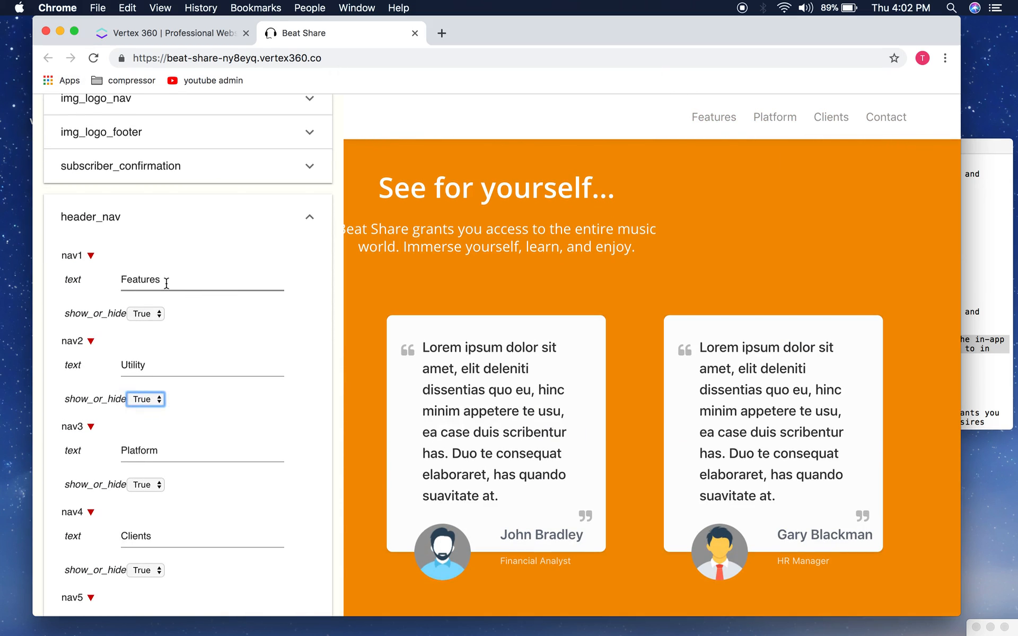
pyautogui.scroll(-2, 175, 342)
pyautogui.doubleClick(165, 236)
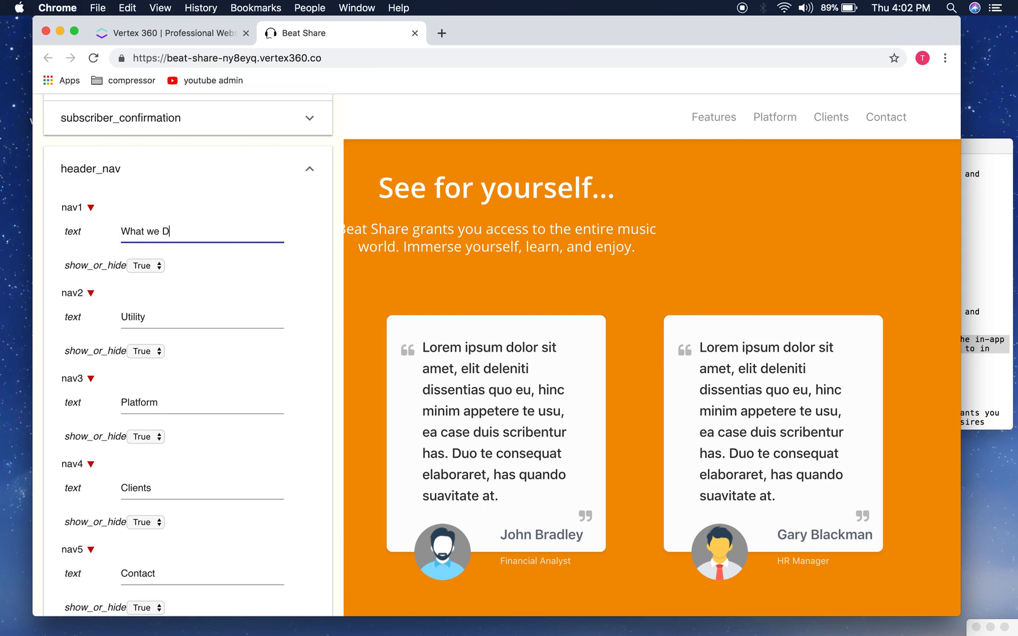
pyautogui.scroll(-5, 179, 318)
pyautogui.click(172, 509)
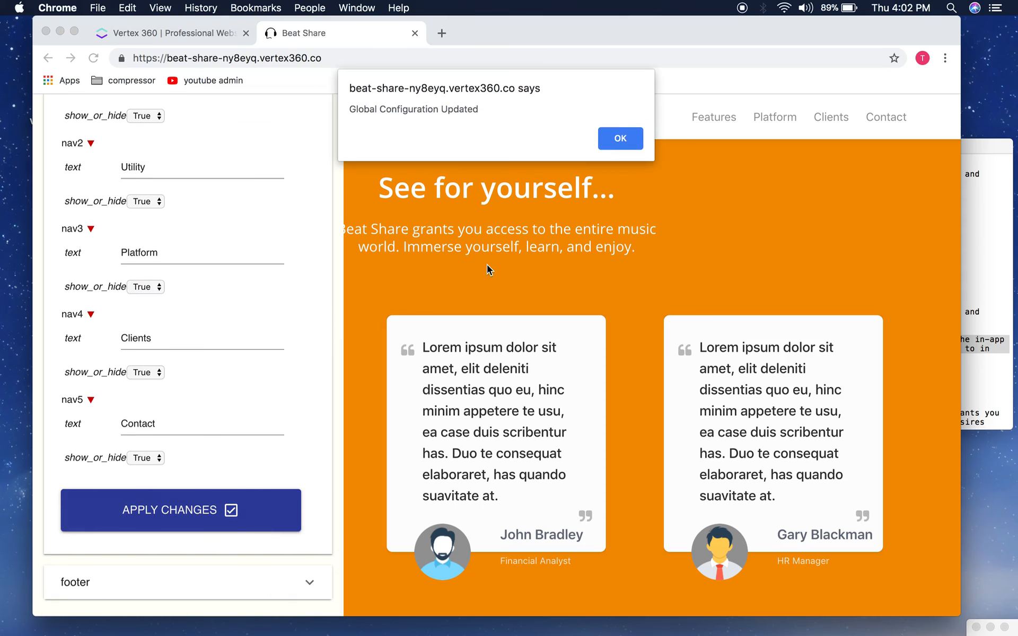
pyautogui.click(619, 137)
pyautogui.scroll(5, 266, 206)
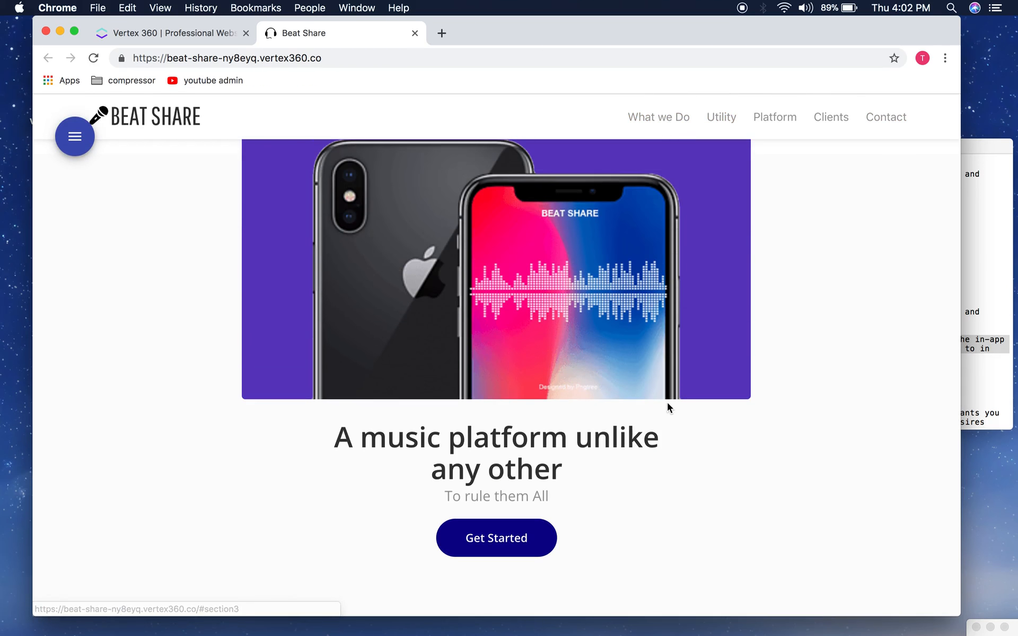
pyautogui.scroll(-5, 689, 371)
pyautogui.scroll(-10, 322, 374)
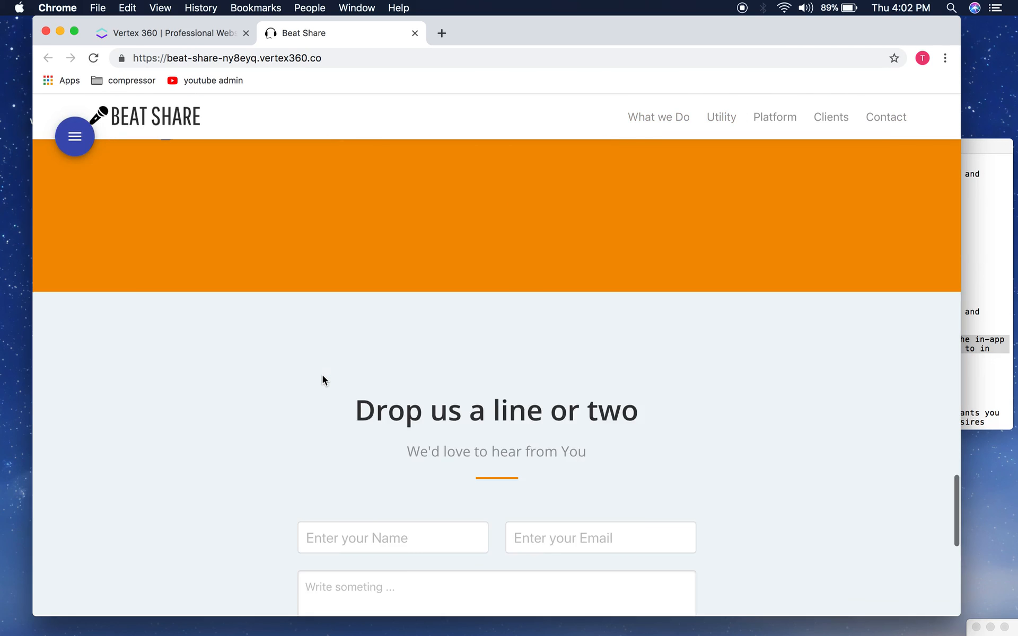
# Step: Open the footer settings and review the seven social links from github to youtube
pyautogui.click(75, 136)
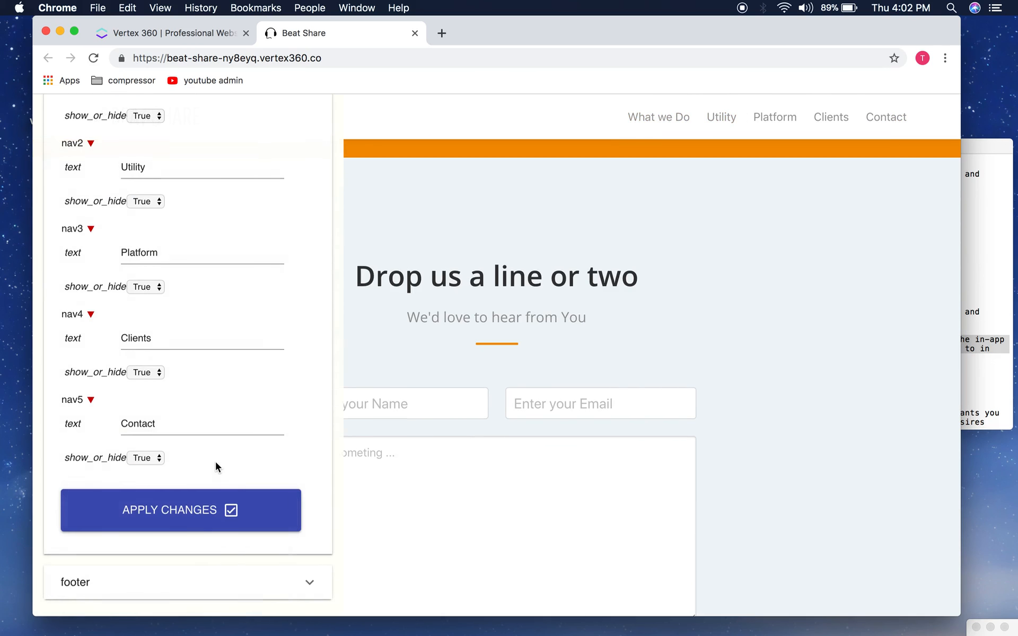
pyautogui.click(204, 587)
pyautogui.scroll(-6, 251, 368)
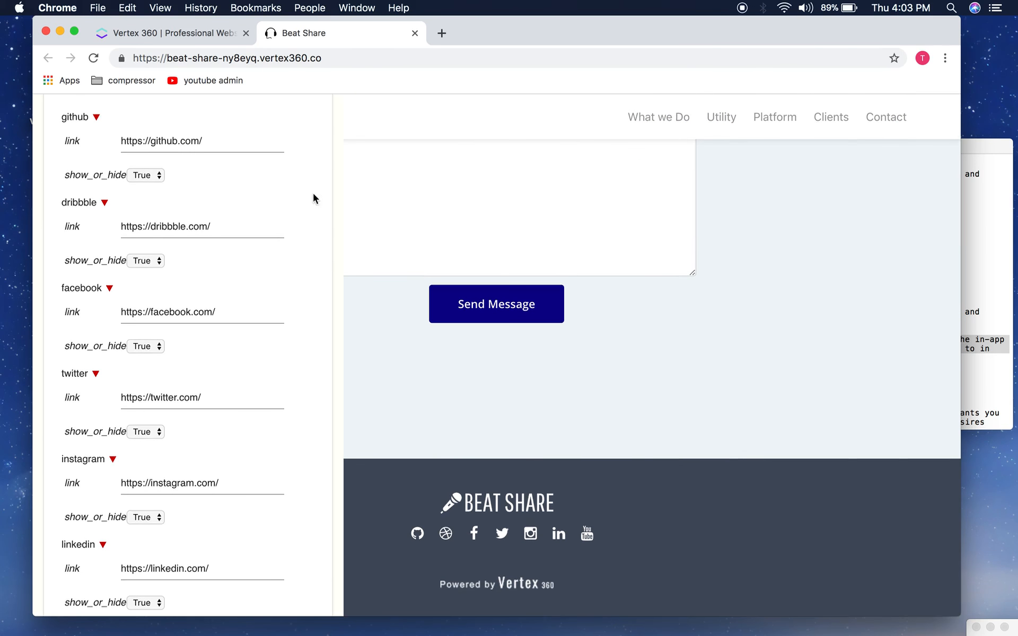
pyautogui.scroll(3, 270, 419)
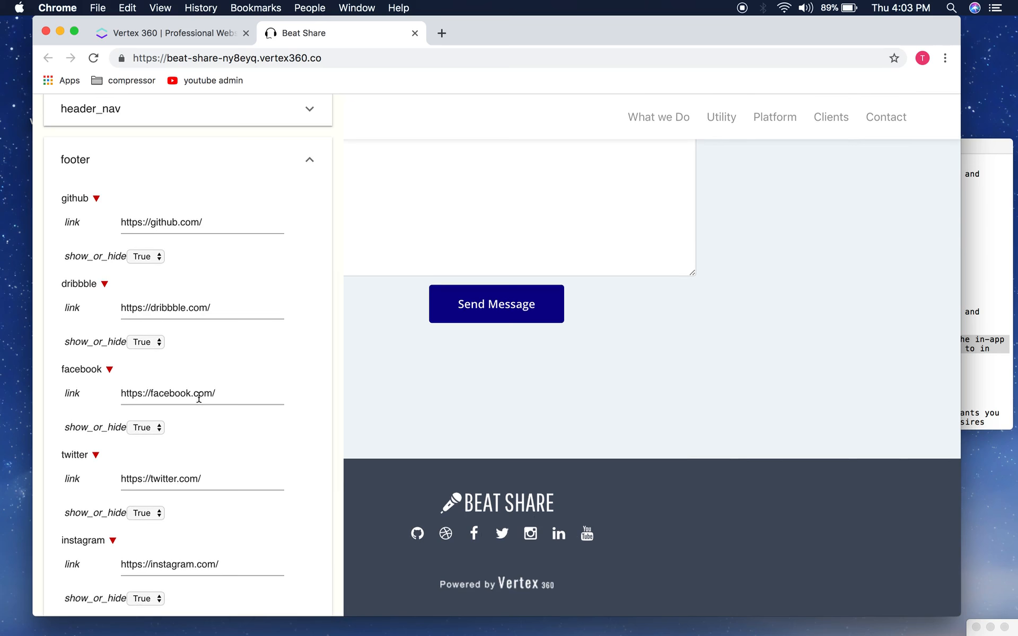
pyautogui.scroll(2, 184, 387)
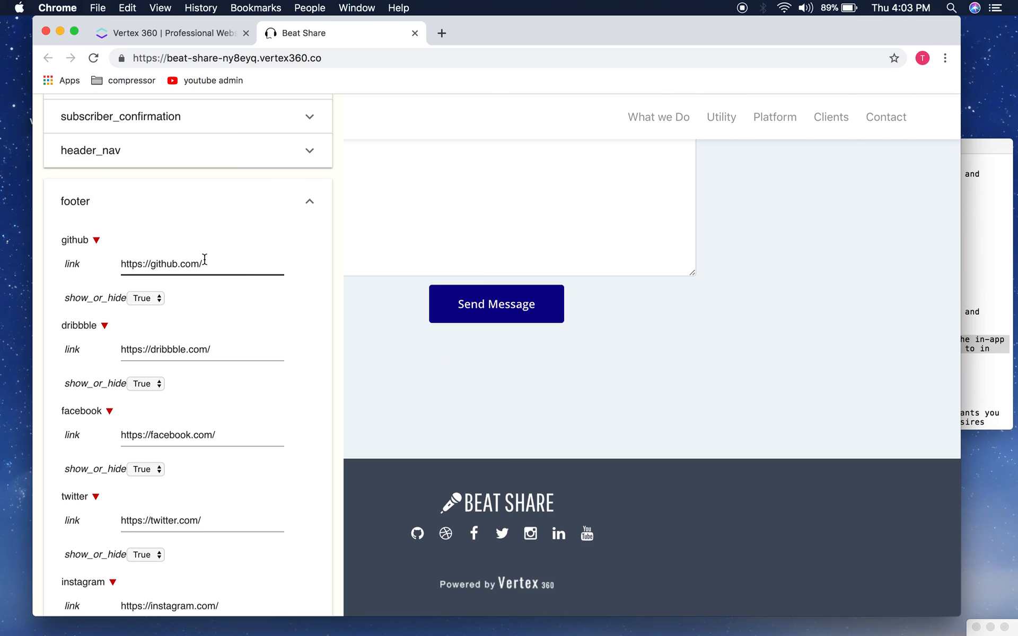
pyautogui.moveTo(216, 265); pyautogui.dragTo(124, 265)
pyautogui.click(178, 273)
pyautogui.scroll(-10, 212, 339)
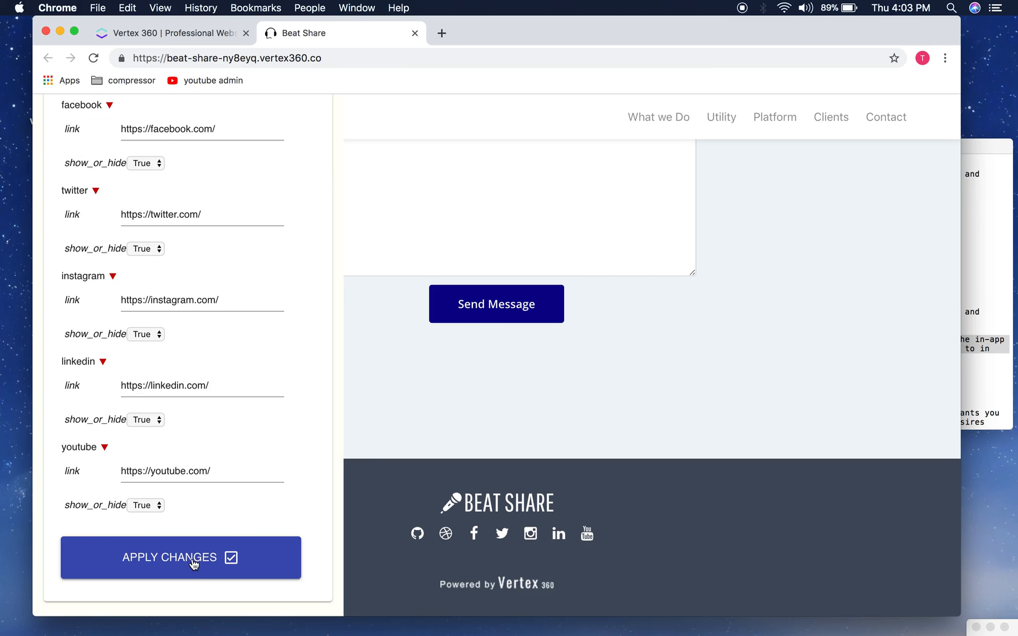
pyautogui.click(194, 565)
pyautogui.scroll(5, 185, 216)
# Step: Set facebook, dribbble and github show_or_hide to False and apply the footer changes
pyautogui.click(158, 363)
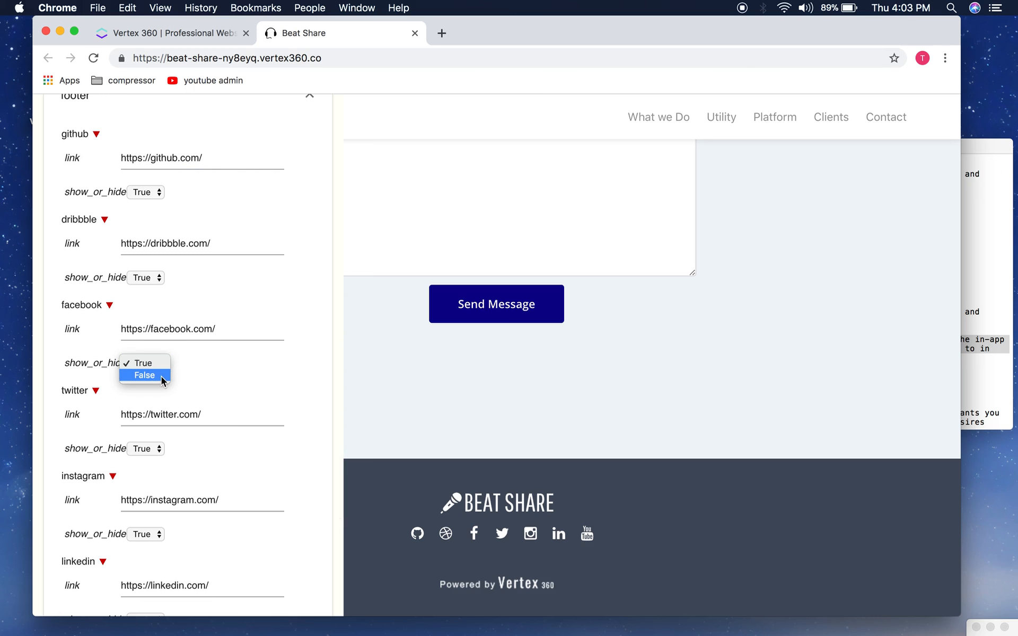
pyautogui.click(144, 375)
pyautogui.click(152, 275)
pyautogui.click(150, 290)
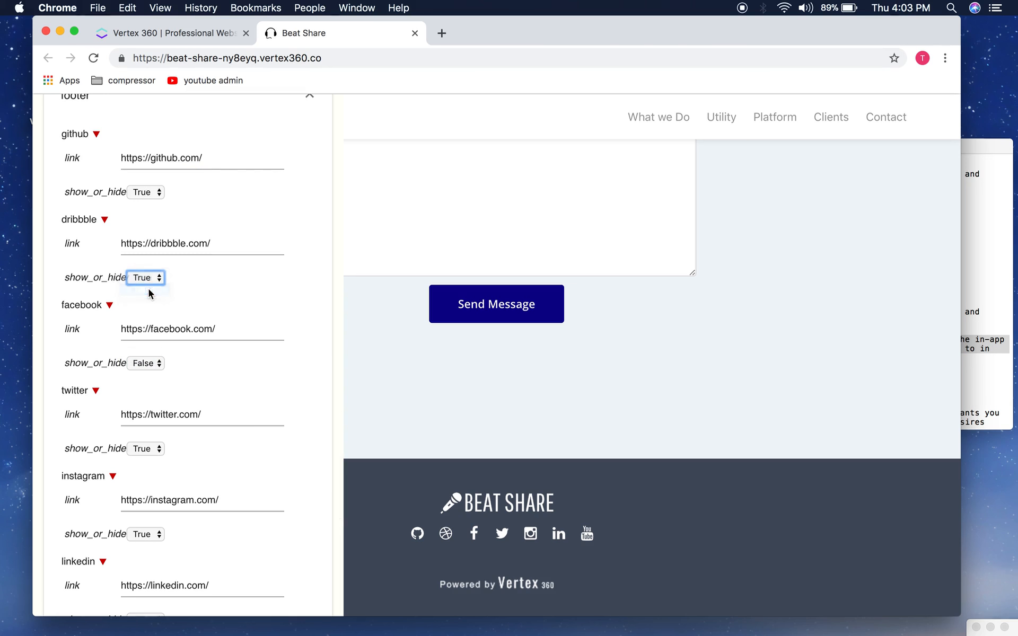
pyautogui.scroll(2, 191, 329)
pyautogui.click(146, 273)
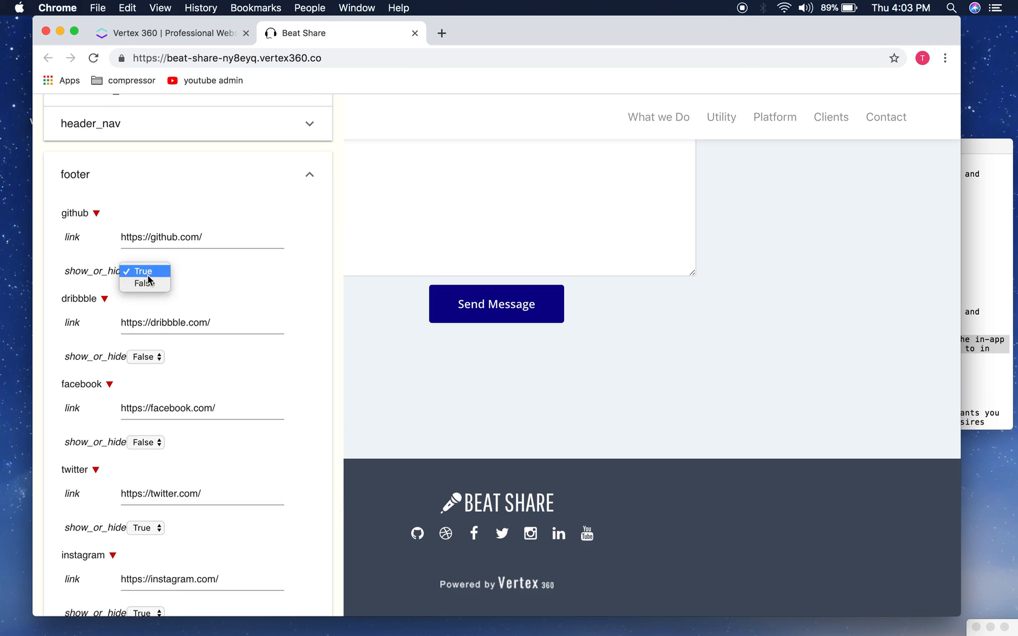
pyautogui.click(142, 282)
pyautogui.scroll(-2, 180, 329)
pyautogui.scroll(-5, 180, 332)
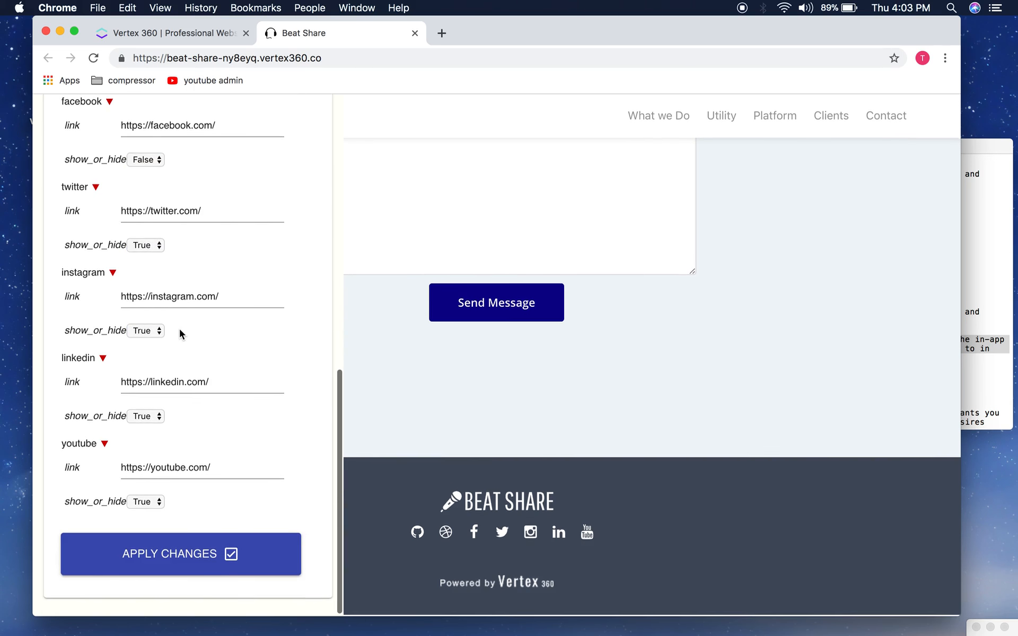
pyautogui.click(214, 560)
pyautogui.click(636, 138)
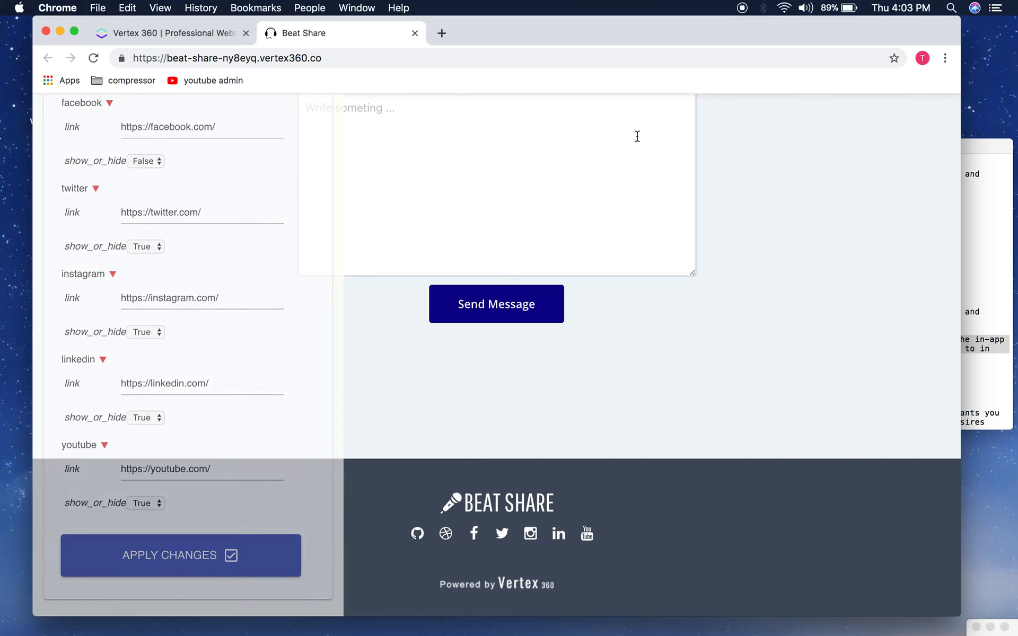
pyautogui.click(94, 57)
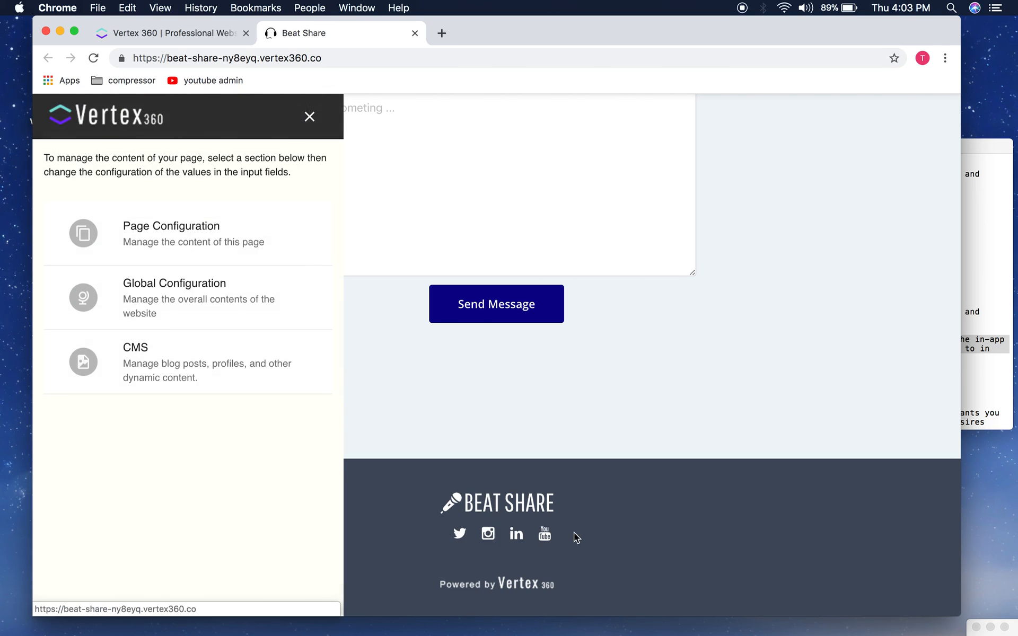
# Step: Close the editor and test the footer Twitter icon, which opens twitter.com, then return to Beat Share
pyautogui.click(192, 260)
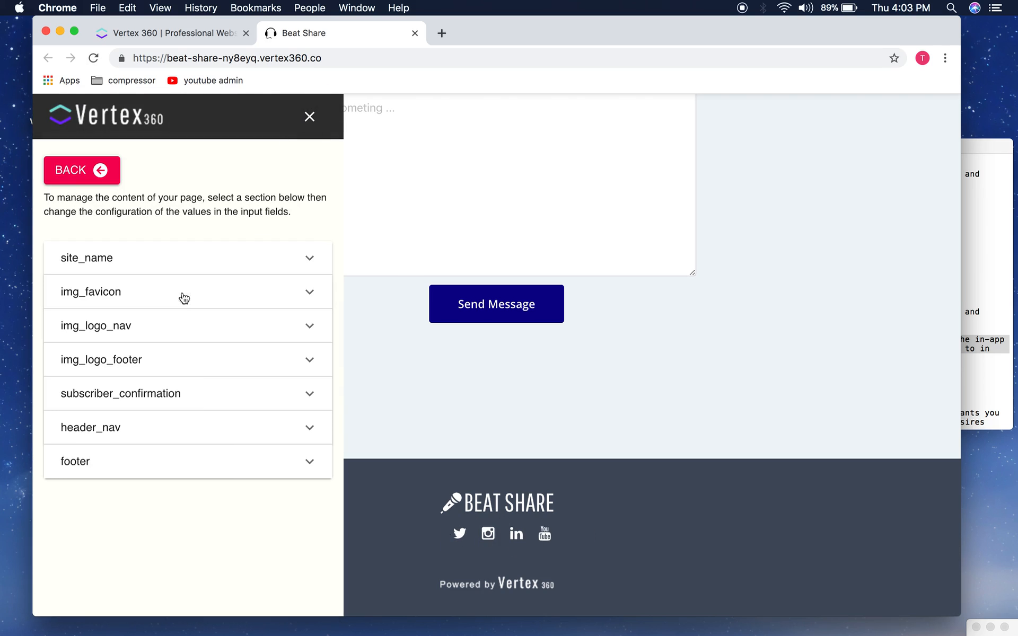
pyautogui.click(310, 117)
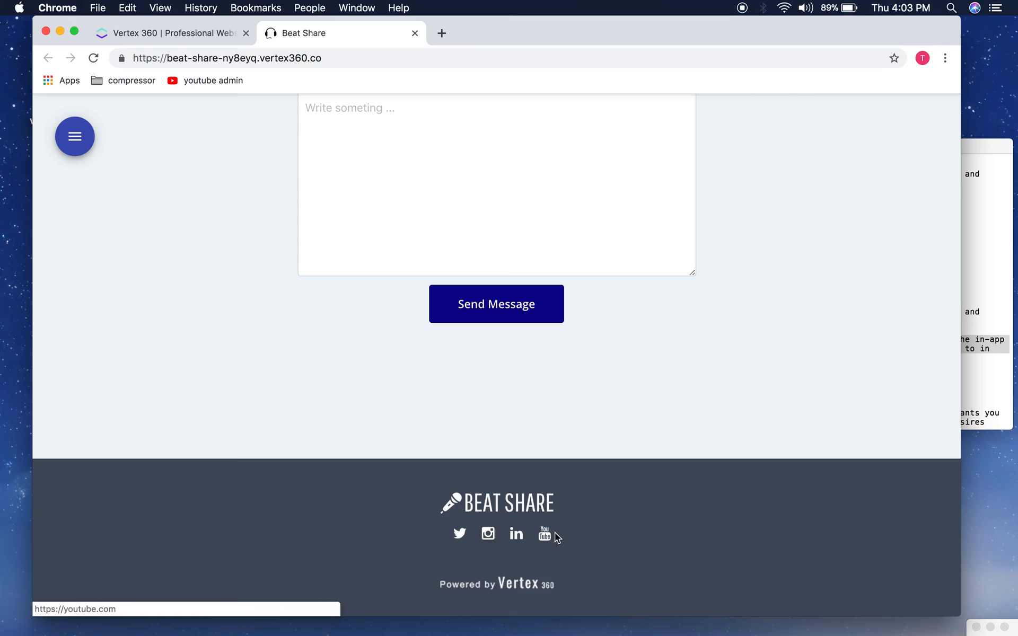
pyautogui.click(465, 540)
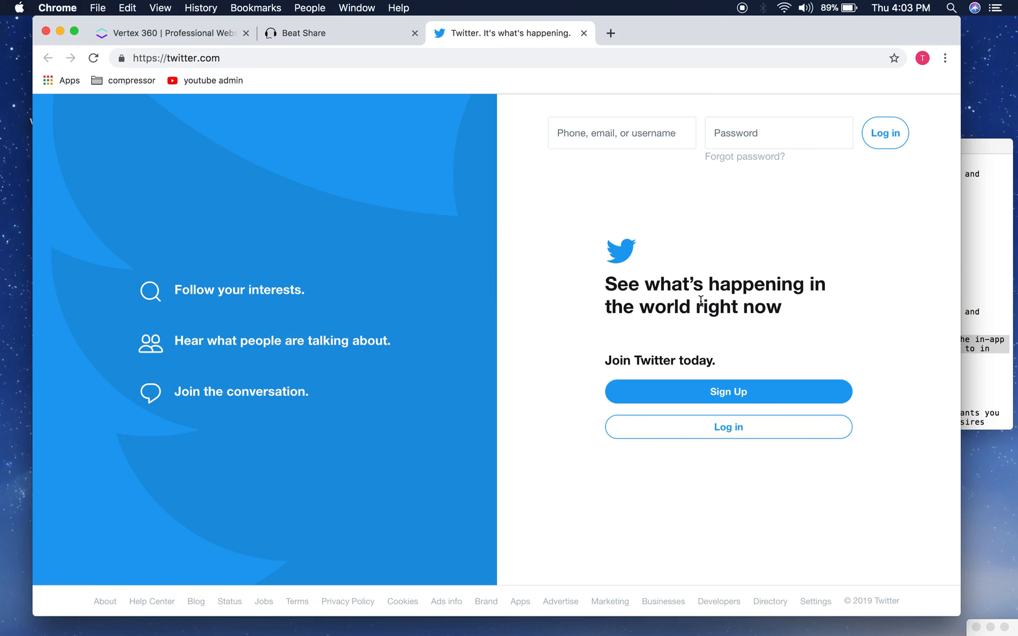
pyautogui.click(316, 41)
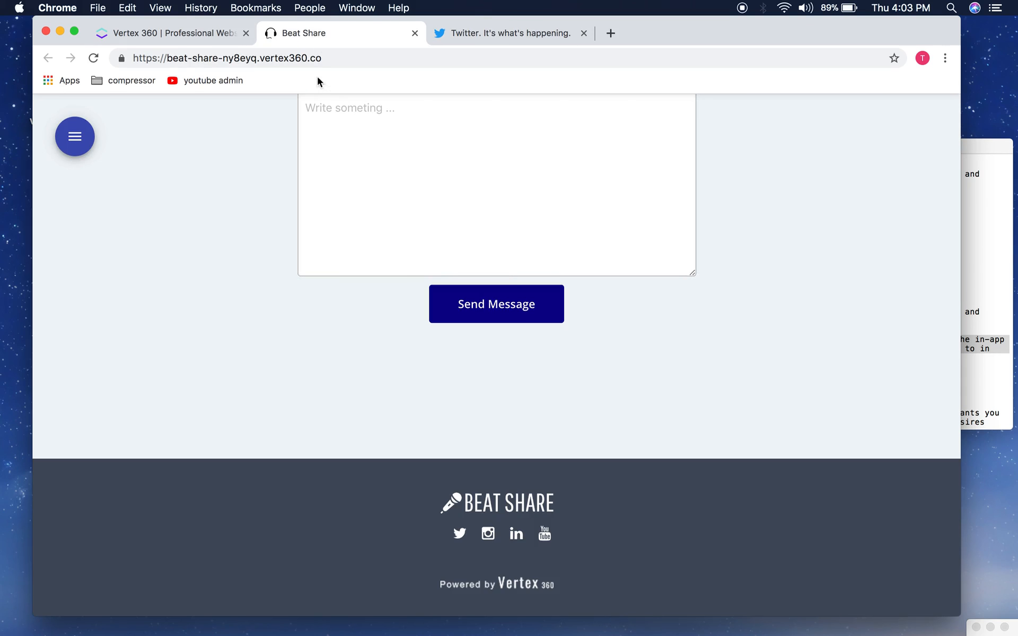
# Step: Reopen the footer settings, then select the admin details page address to copy
pyautogui.click(74, 137)
pyautogui.click(138, 452)
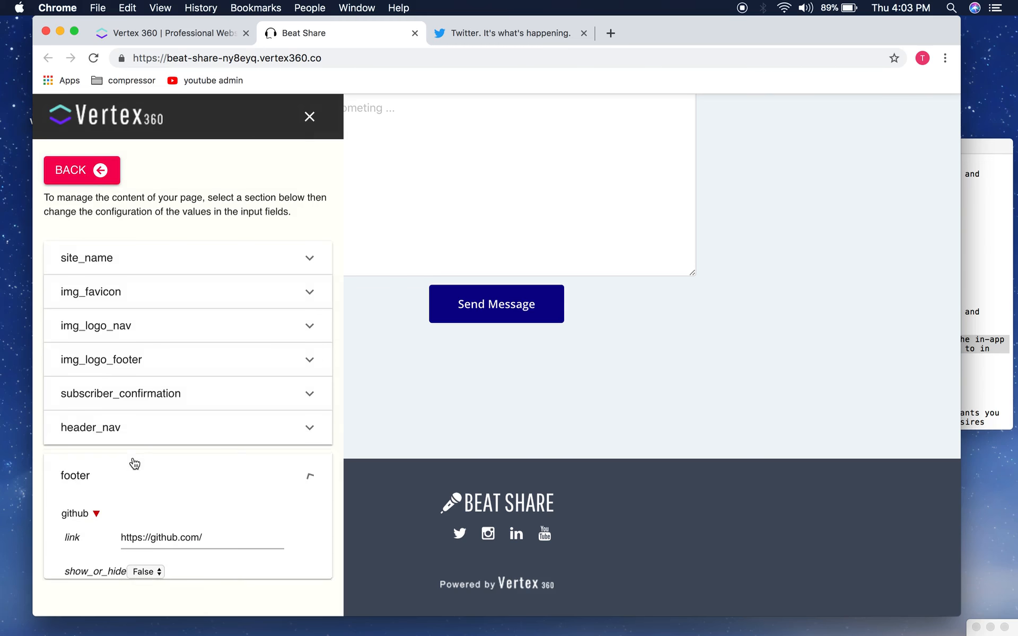
pyautogui.scroll(-5, 145, 479)
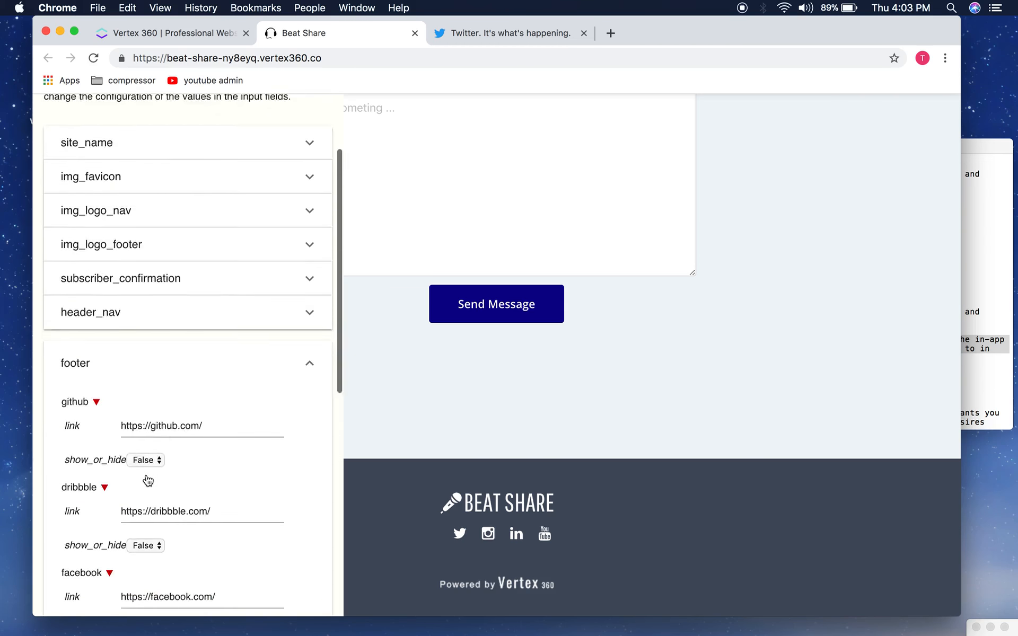
pyautogui.click(200, 38)
pyautogui.click(347, 61)
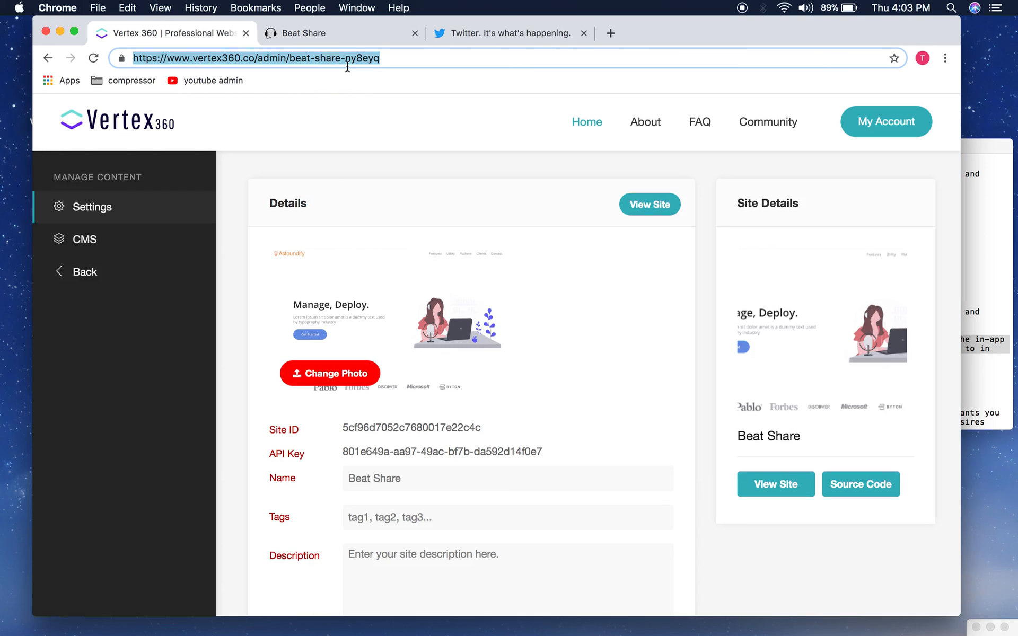
# Step: Replace the footer Twitter link with the pasted Beat Share admin page address
pyautogui.click(301, 36)
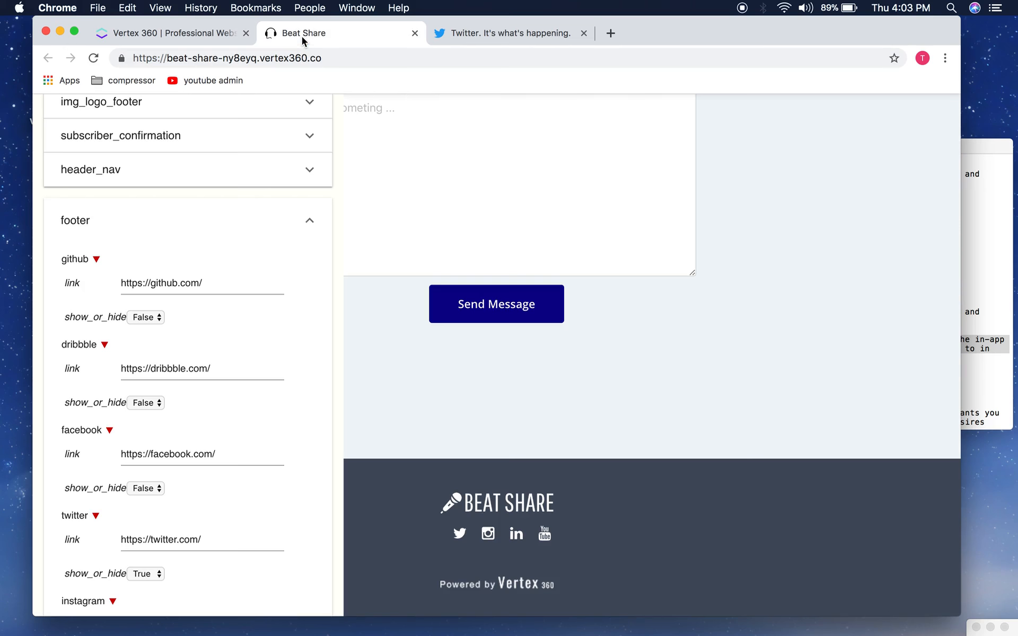
pyautogui.scroll(-5, 129, 317)
pyautogui.click(214, 359)
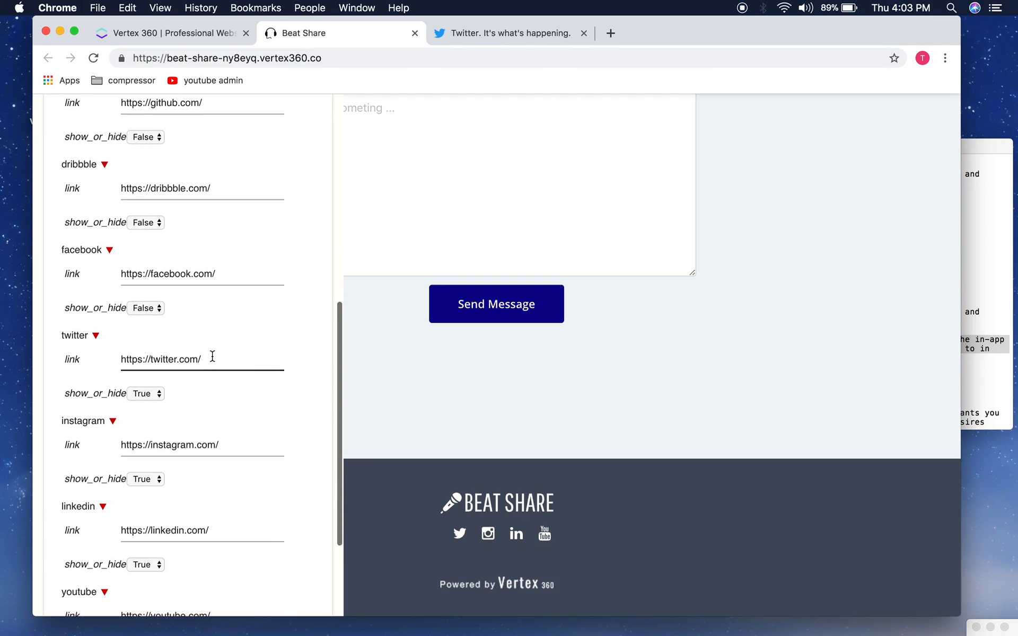
pyautogui.moveTo(213, 357); pyautogui.dragTo(110, 361)
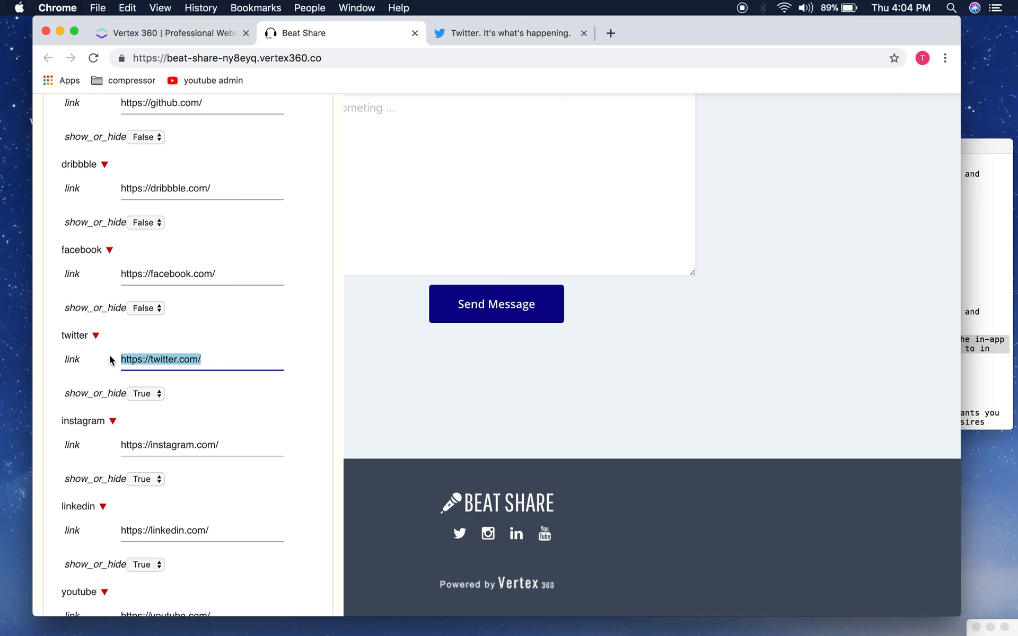
pyautogui.press('super+v')
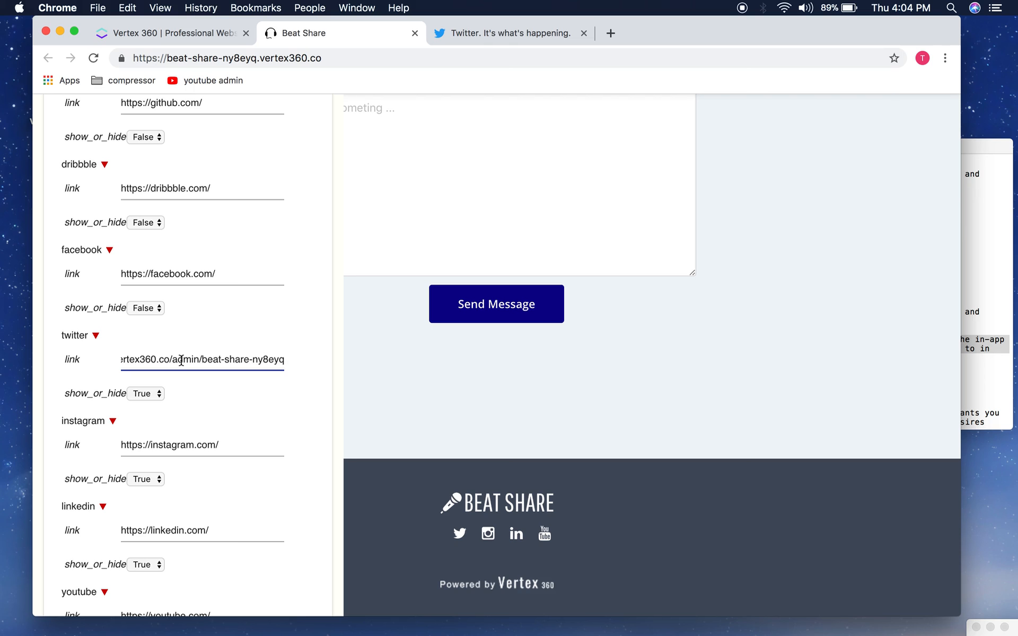
# Step: Apply the footer link changes, confirm the update alert, and reload the site
pyautogui.scroll(-3, 225, 359)
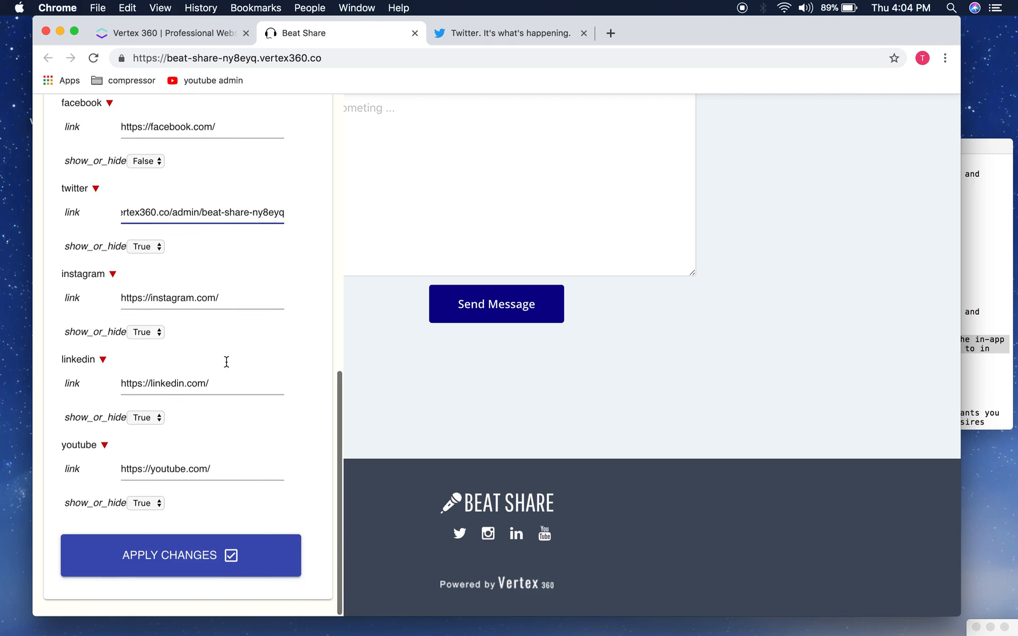
pyautogui.click(159, 559)
pyautogui.click(618, 138)
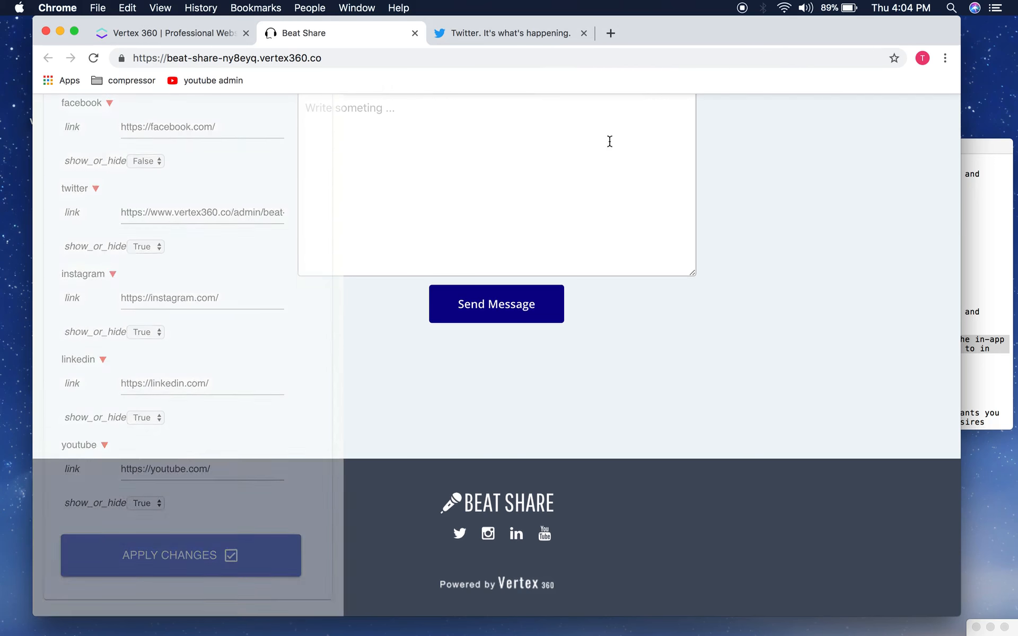
pyautogui.click(99, 65)
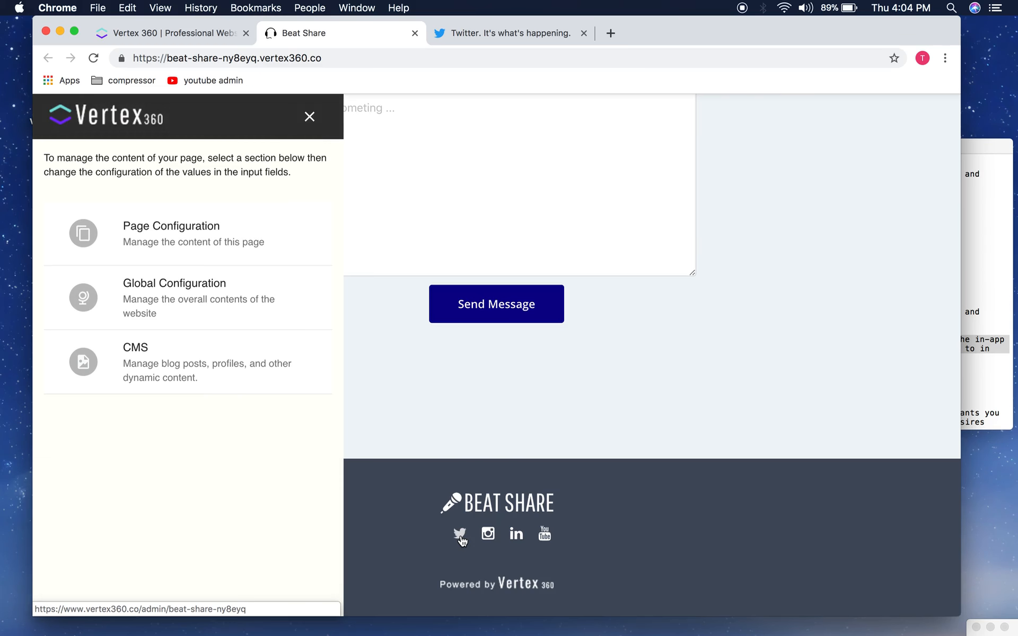
# Step: Test the updated Twitter icon, then review the footer fields in Global Configuration
pyautogui.click(460, 537)
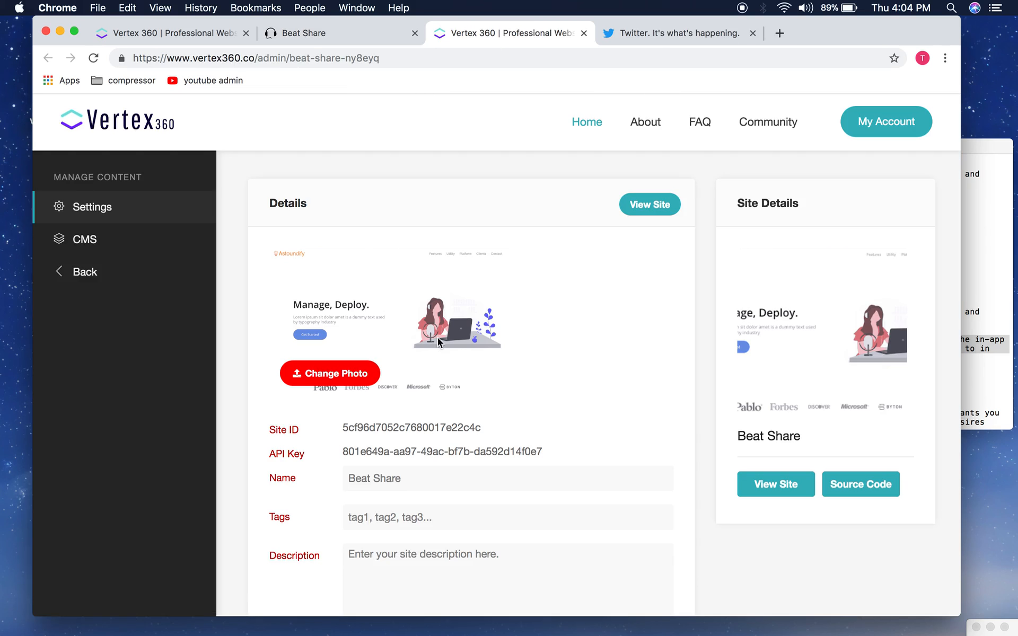
pyautogui.click(325, 33)
pyautogui.click(199, 323)
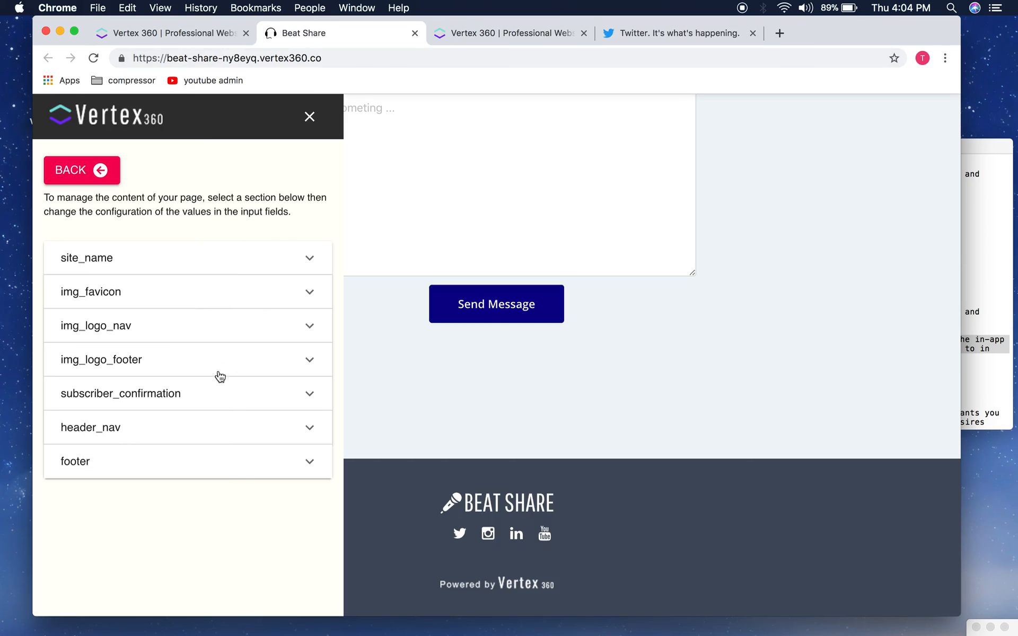
pyautogui.click(237, 473)
pyautogui.scroll(-10, 223, 536)
pyautogui.scroll(8, 222, 540)
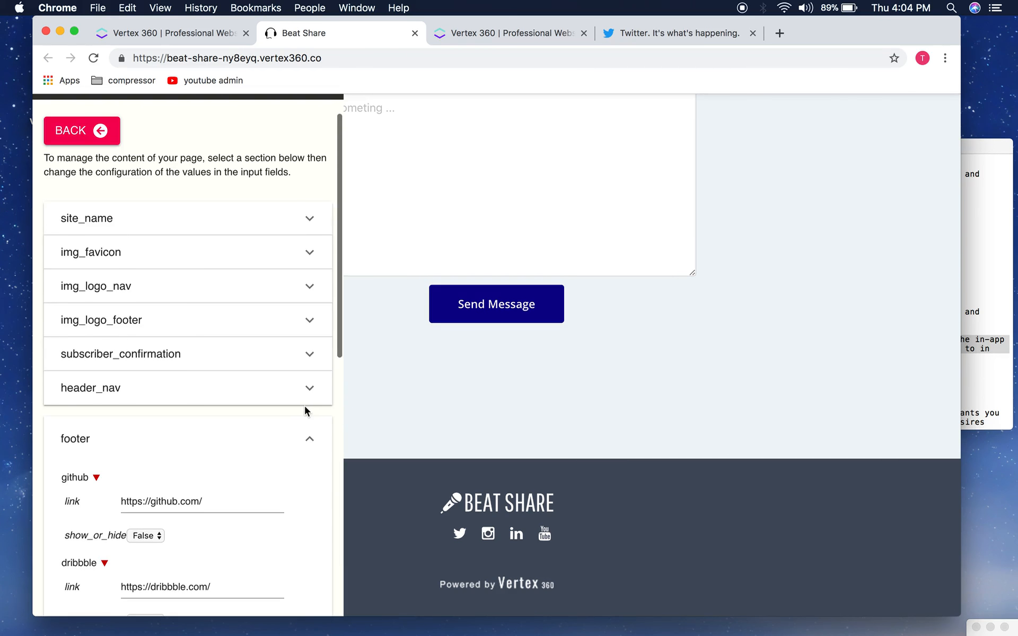
pyautogui.click(308, 439)
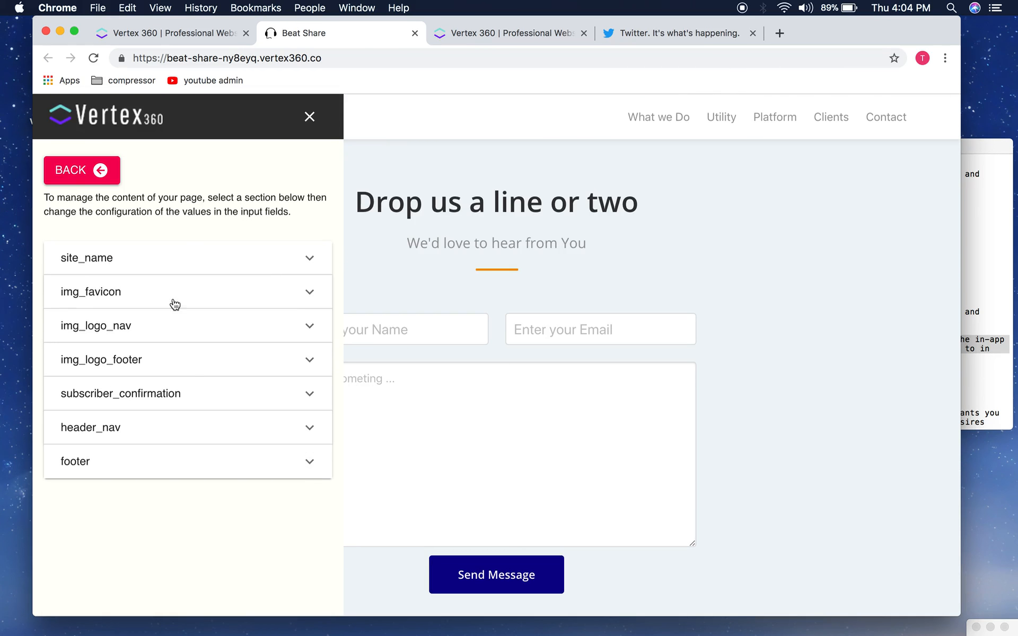
# Step: Return to the main editing menu, reopen the site editing panel, and open the CMS
pyautogui.click(102, 171)
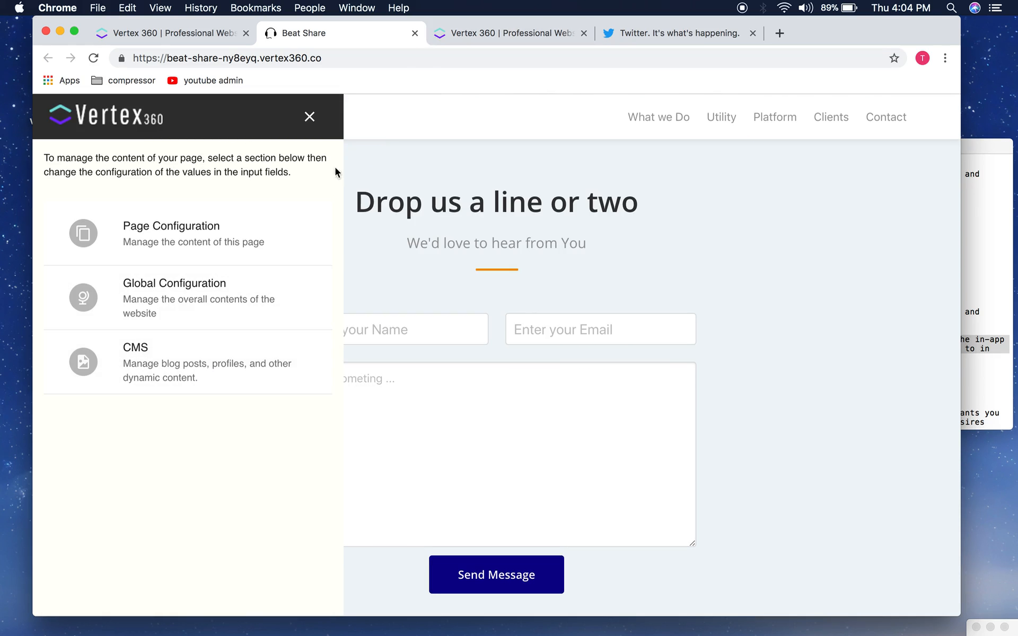
pyautogui.click(310, 122)
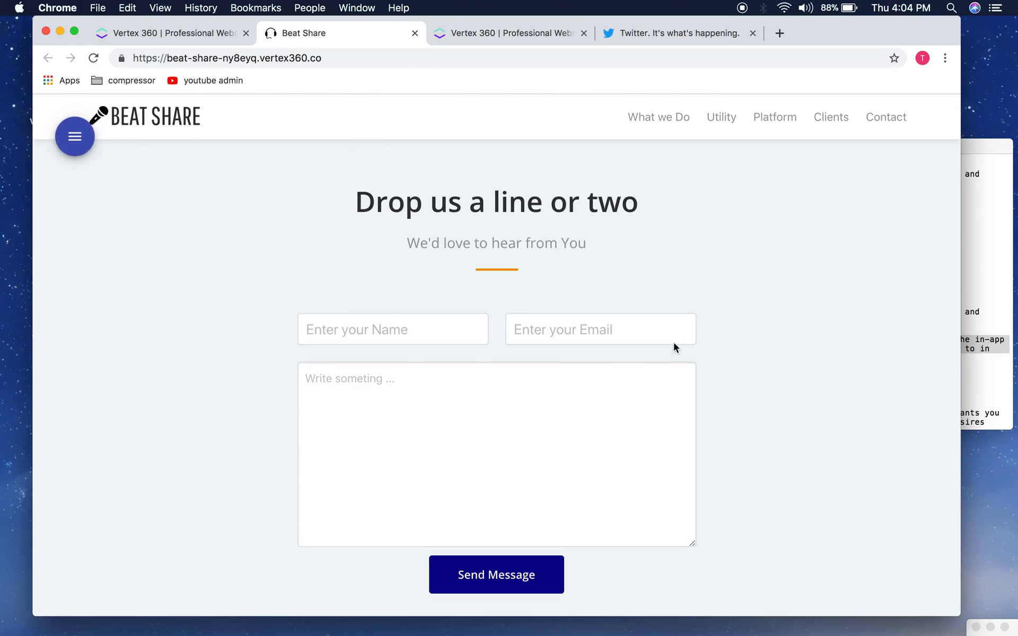
pyautogui.click(77, 132)
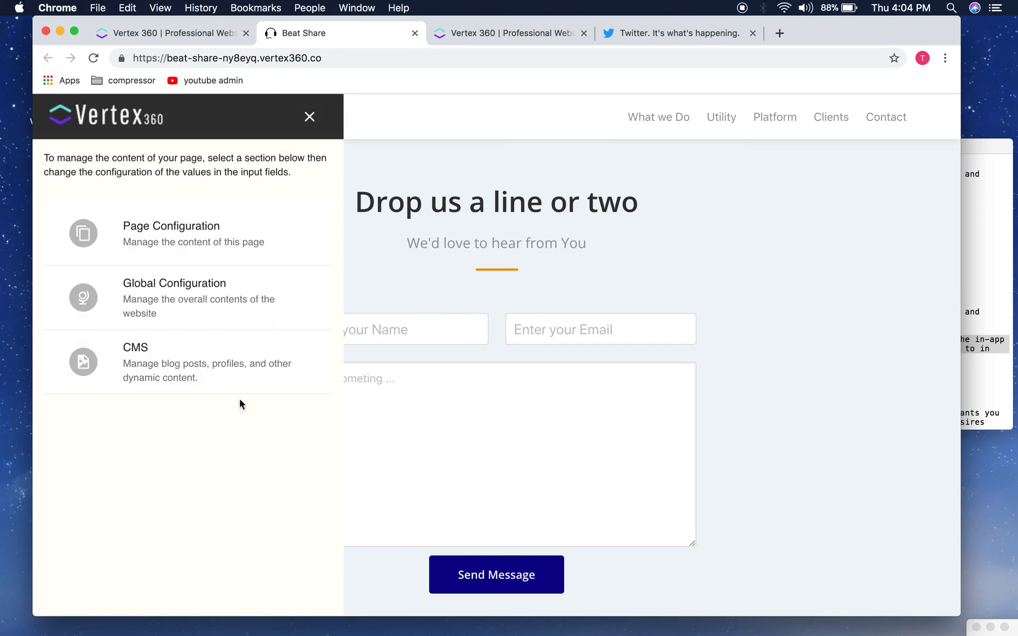
pyautogui.click(179, 353)
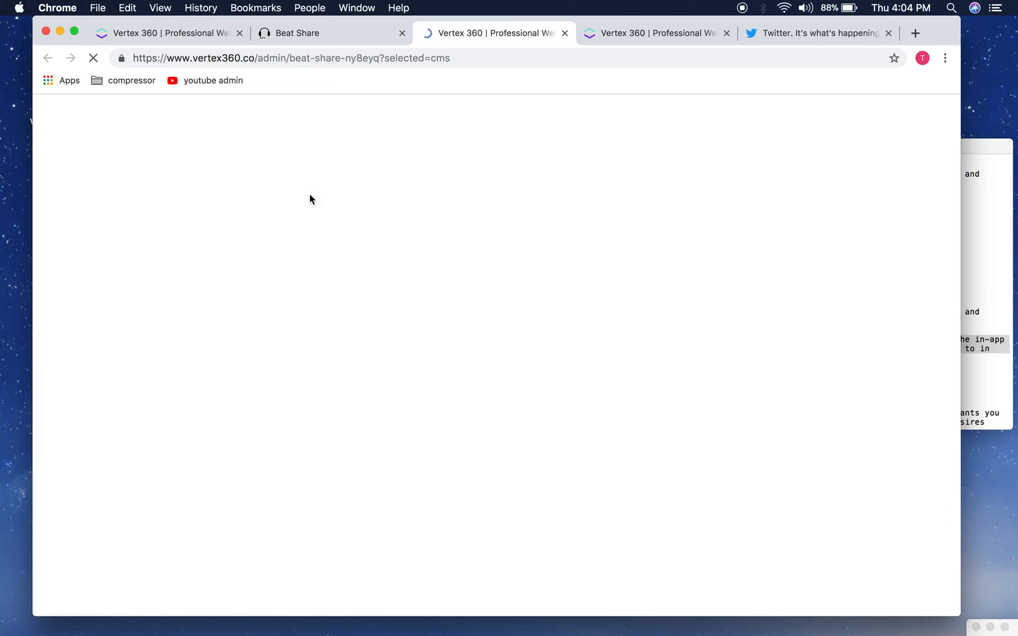